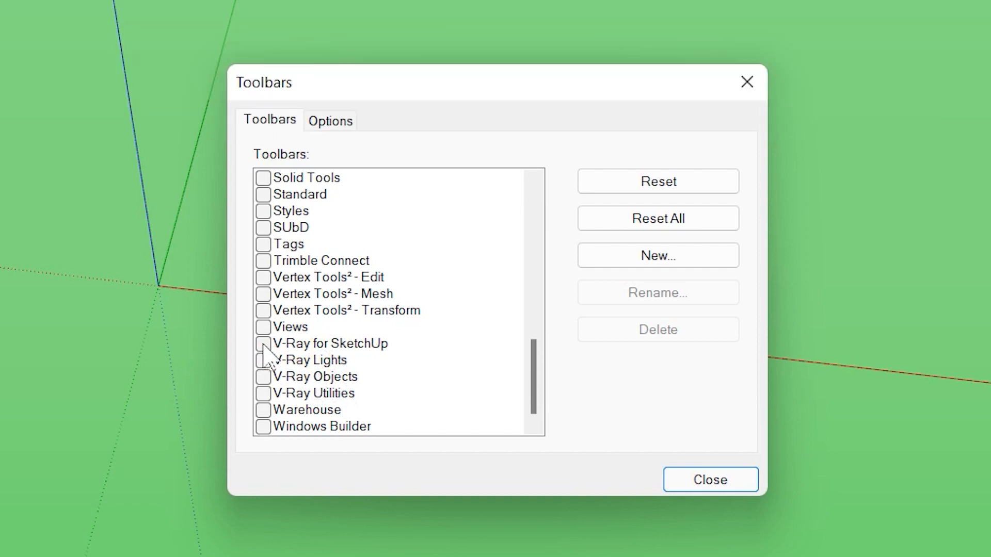
- Enable the V-Ray for SketchUp, V-Ray Lights, V-Ray Objects and V-Ray Utilities toolbars and close the toolbar settings
left_click(263, 343)
left_click(263, 360)
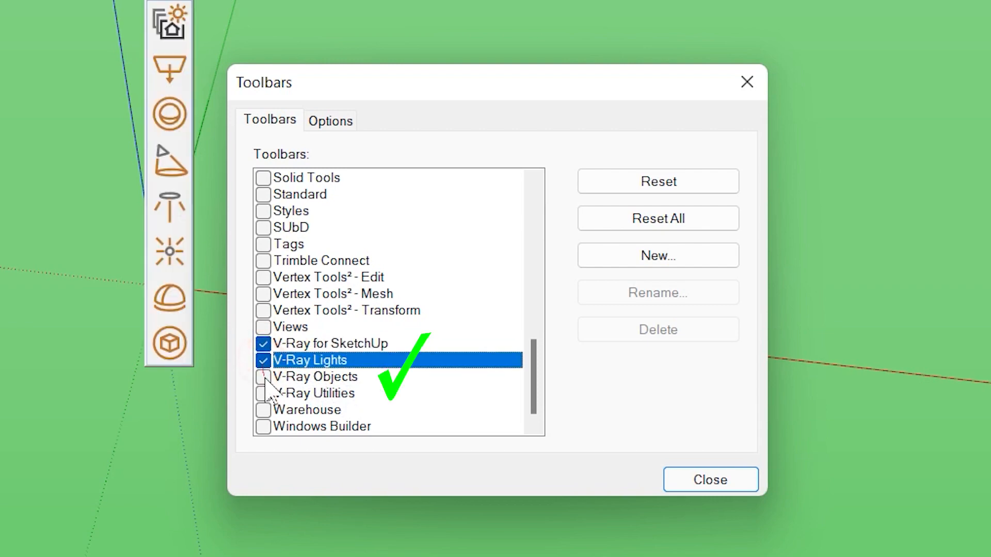
left_click(263, 377)
left_click(263, 393)
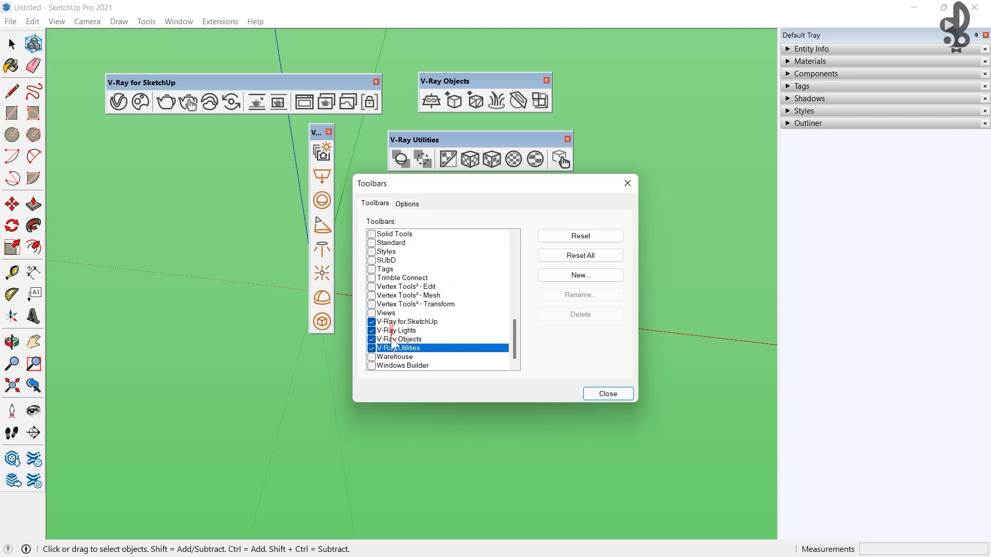
left_click(628, 183)
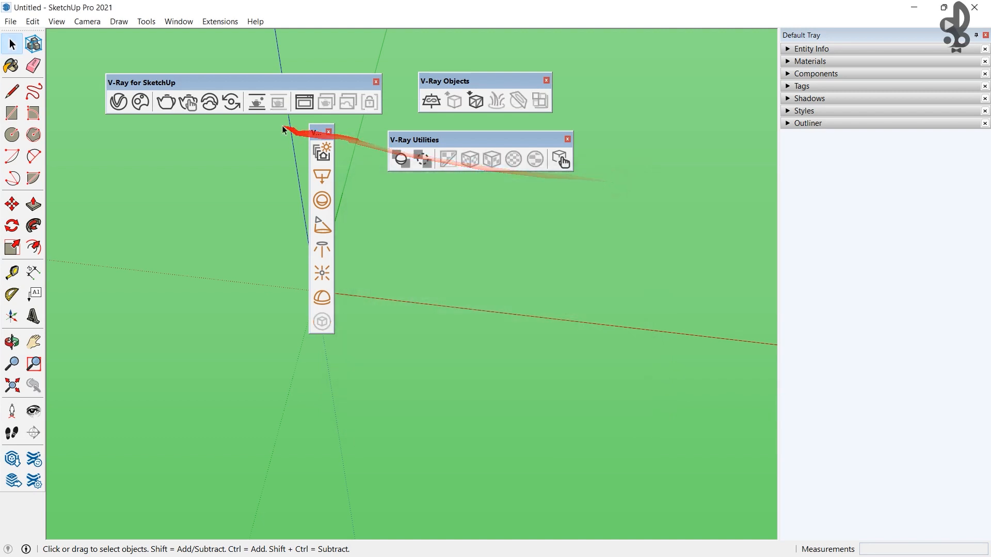
- Dock the four floating V-Ray toolbars above the modelling area
left_click_drag(313, 133, 395, 191)
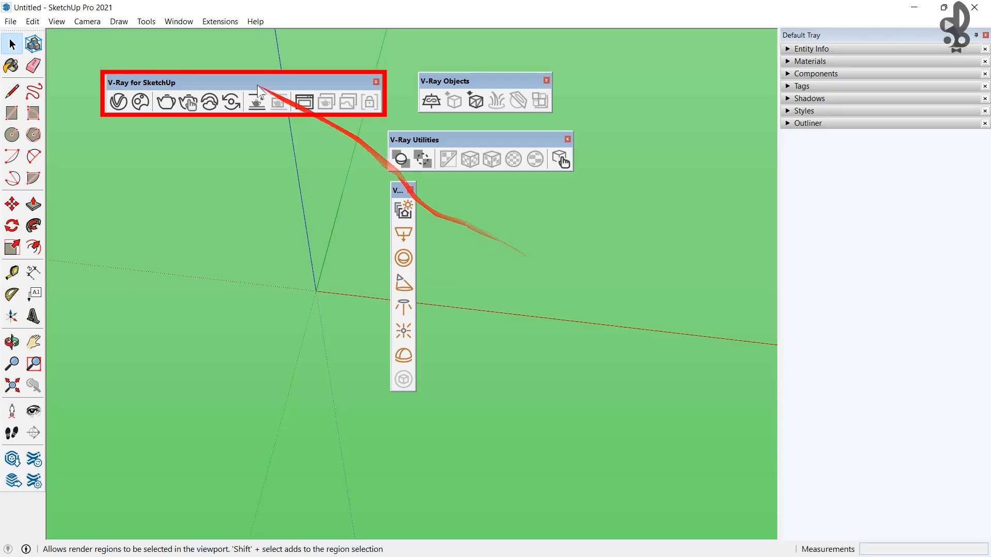
left_click_drag(164, 88, 176, 95)
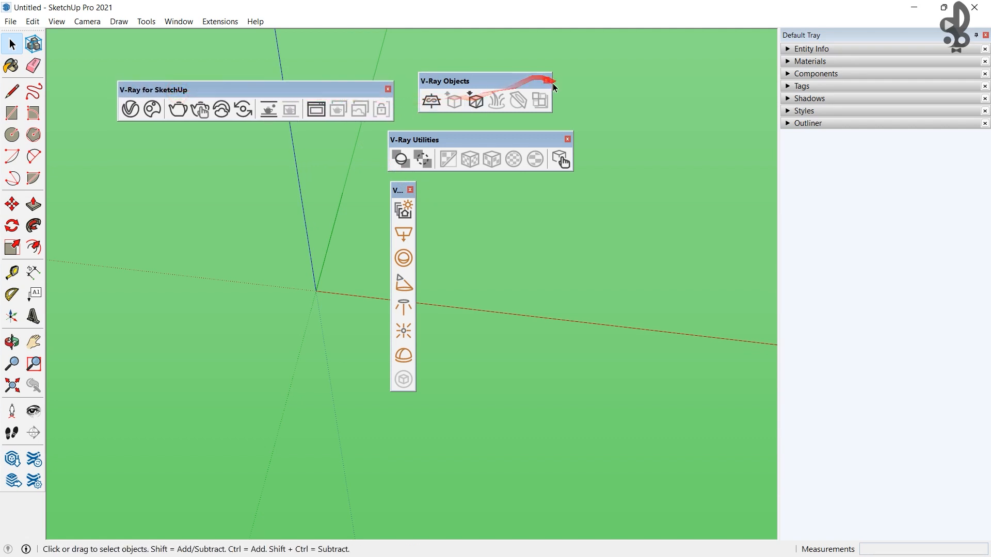
double_click(235, 88)
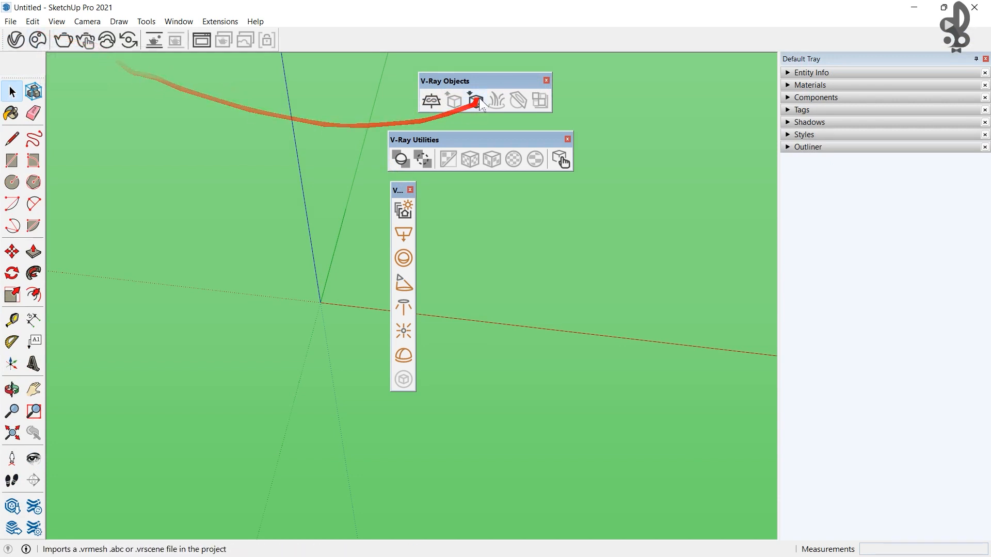
double_click(398, 192)
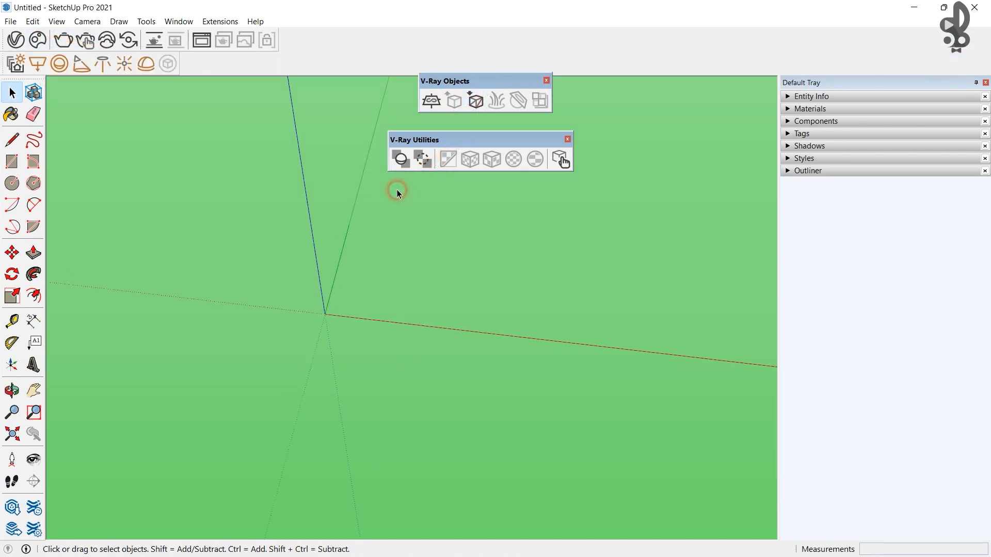
double_click(445, 139)
double_click(441, 83)
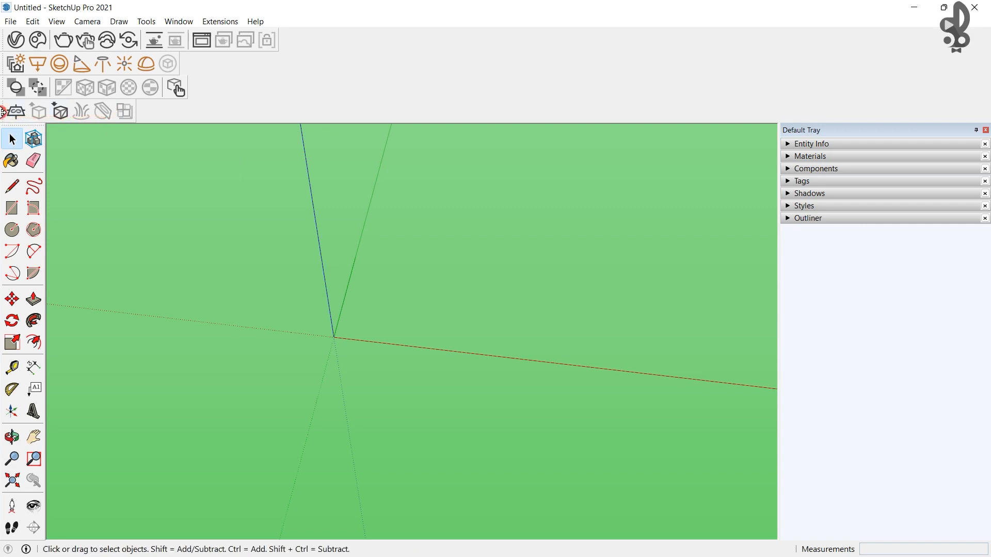
- Line up the V-Ray Objects and V-Ray Lights toolbars in the first docked row and float the V-Ray for SketchUp toolbar
left_click_drag(2, 112, 277, 29)
mouse_move(5, 64)
left_mouse_down()
mouse_move(200, 59)
mouse_move(407, 29)
mouse_move(403, 59)
left_mouse_up()
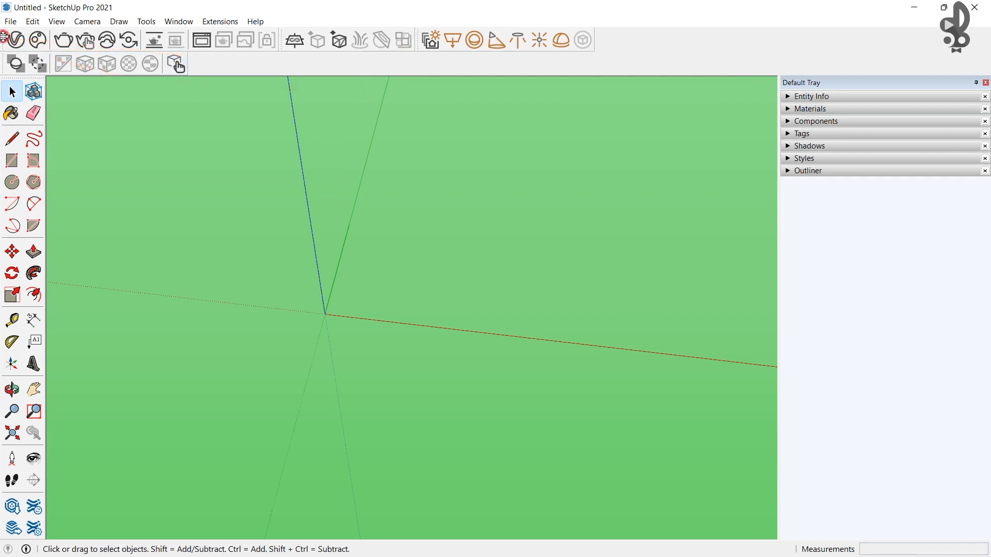
mouse_move(4, 37)
left_mouse_down()
mouse_move(231, 122)
mouse_move(186, 104)
left_mouse_up()
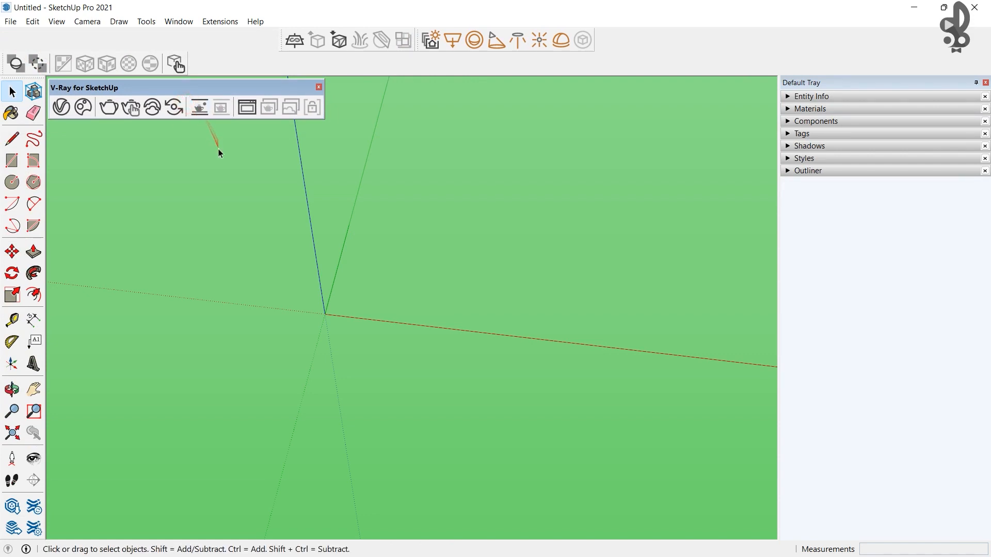
- Open the V-Ray Asset Editor with its parameters expanded and review the SunLight and Build_Platform material settings
left_click(57, 109)
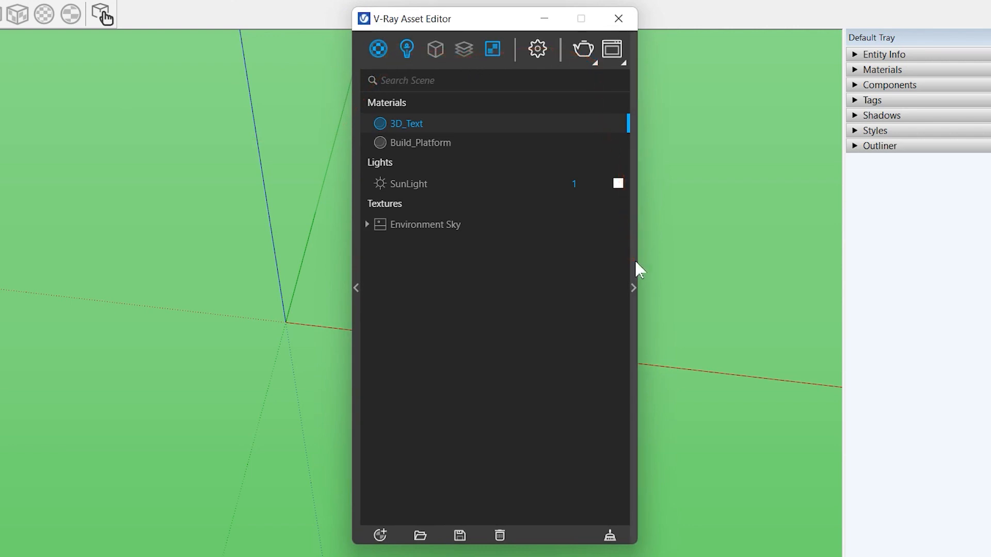
left_click(634, 286)
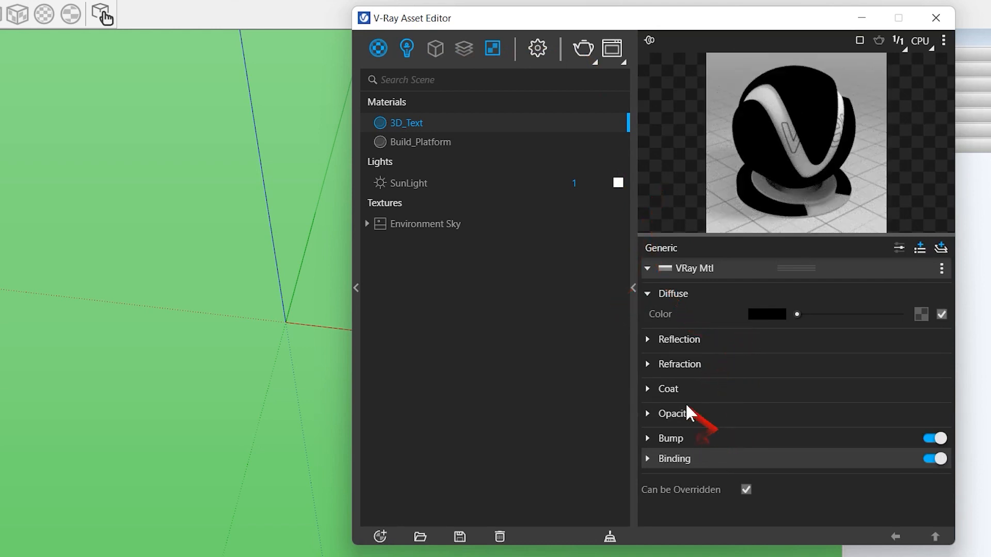
left_click(407, 48)
left_click(398, 122)
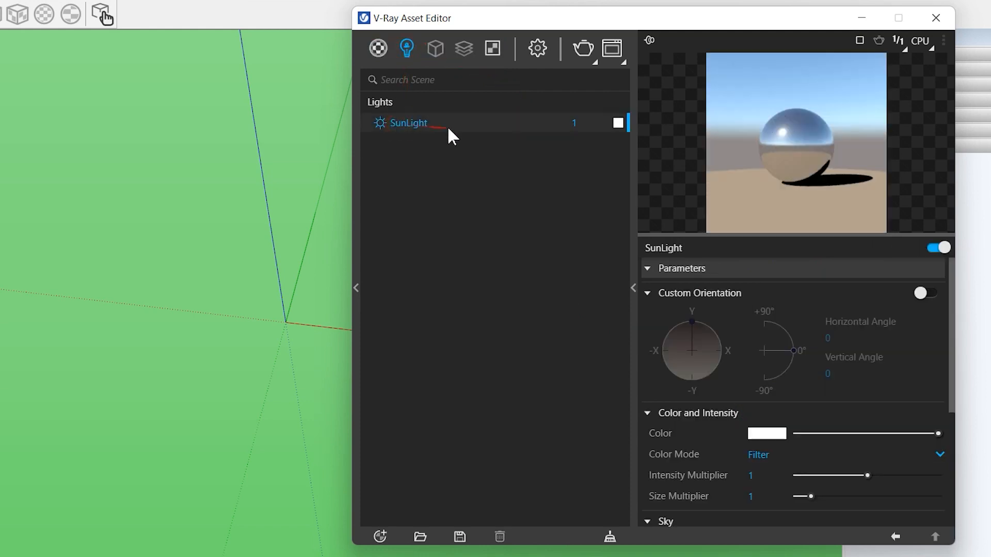
left_click(377, 48)
left_click(416, 140)
- Review the V-Ray render element options, render settings and material library, and close the Asset Editor
left_click(466, 48)
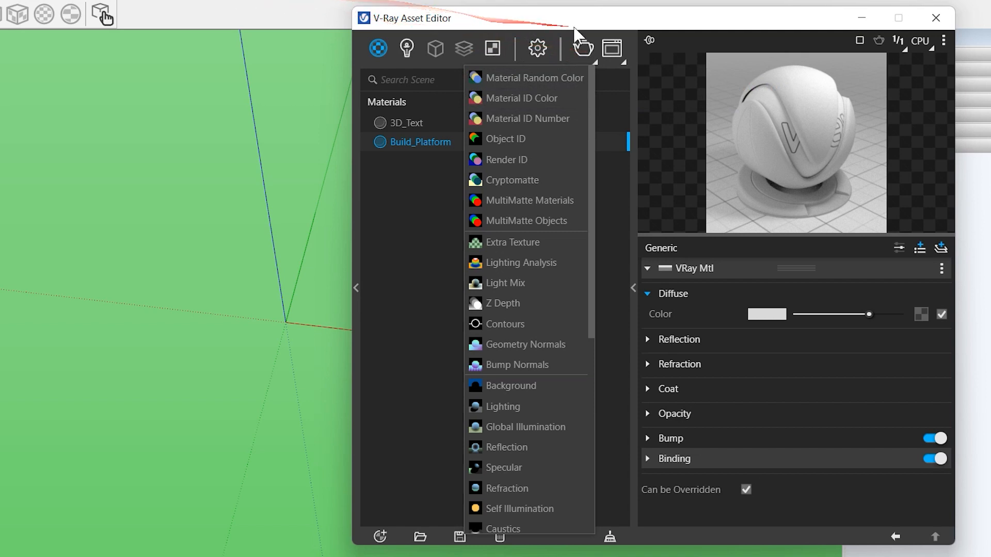
left_click(538, 49)
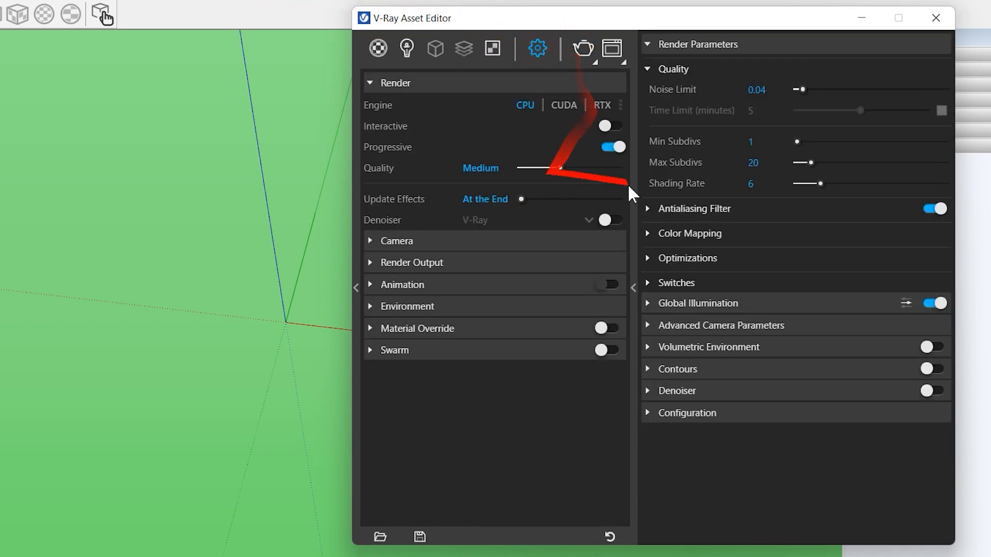
left_click(358, 192)
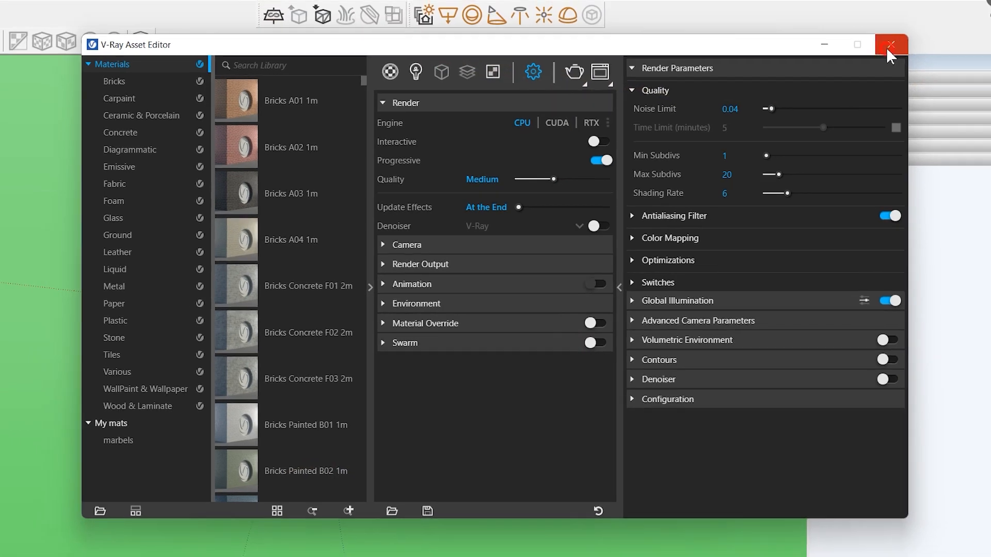
left_click(934, 19)
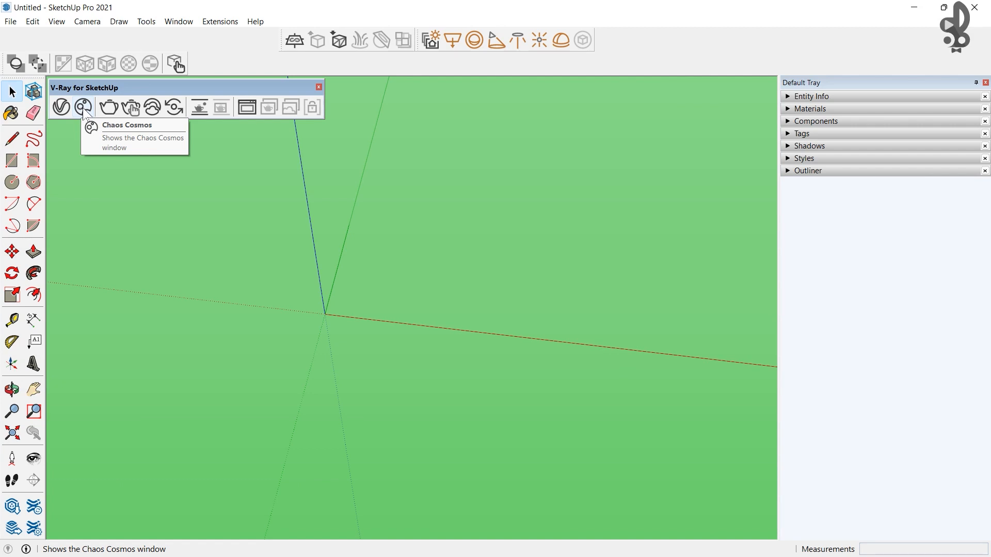
- Open the Chaos Cosmos Browser, check whether its content loads, and close it
left_click(83, 108)
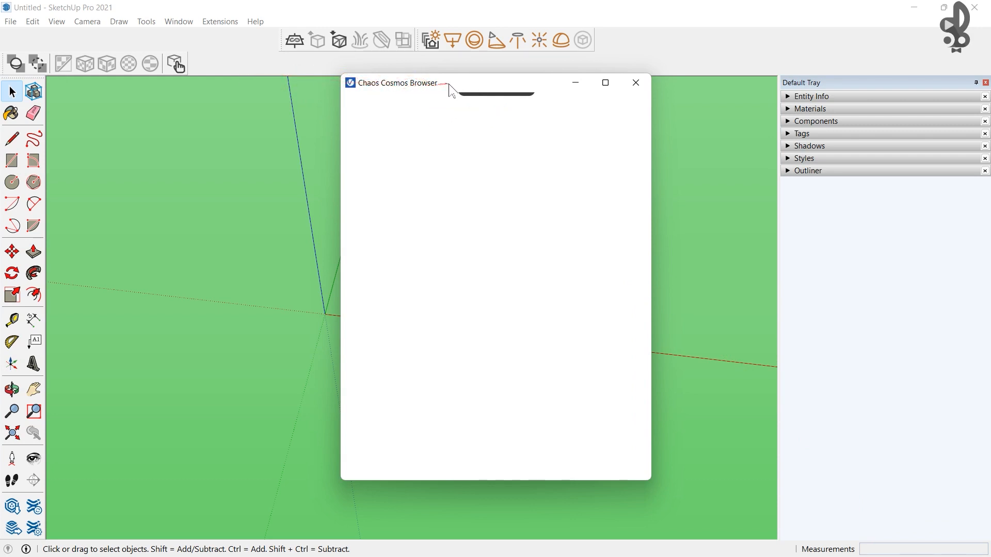
mouse_move(484, 101)
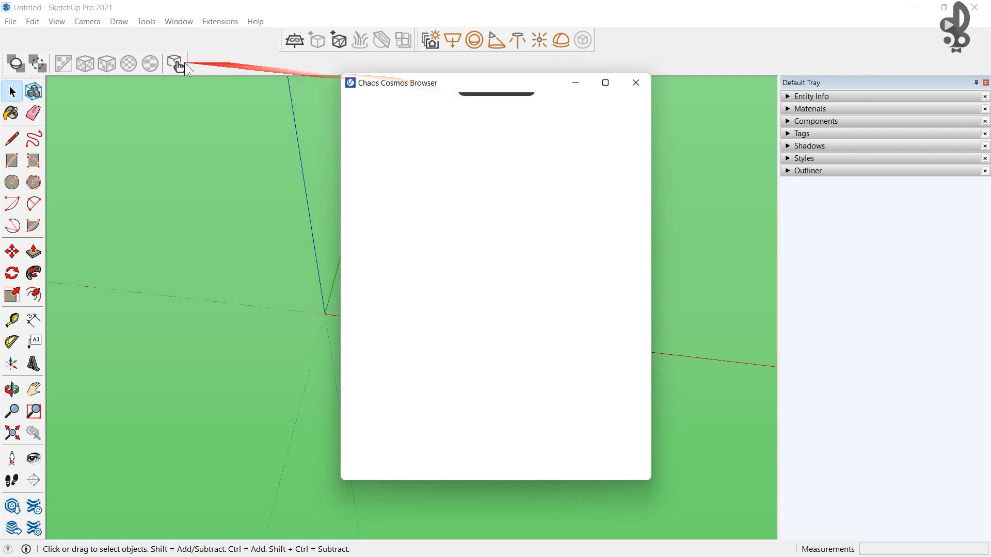
left_click(636, 82)
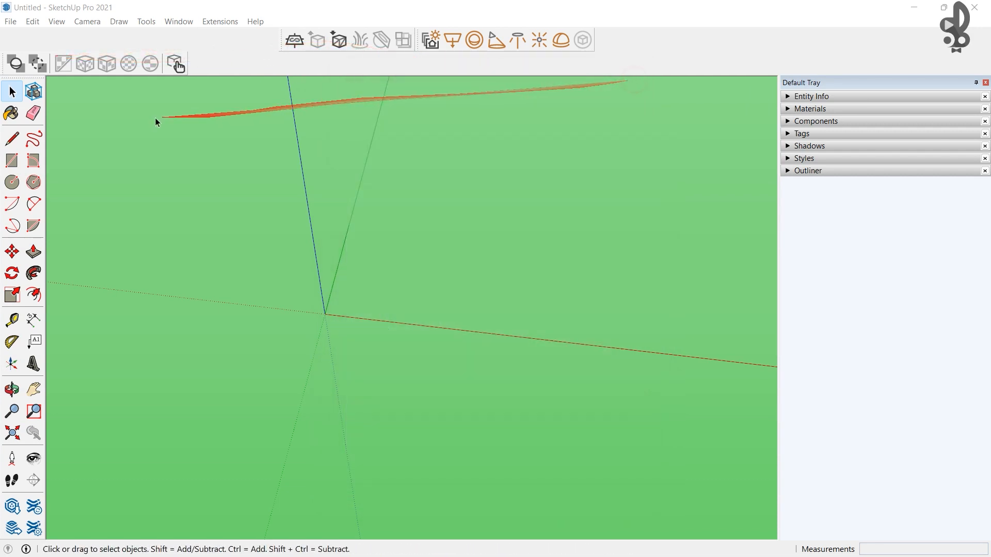
- Remove the V-Ray Objects and V-Ray Lights toolbars and dock V-Ray for SketchUp in the same row as V-Ray Utilities
mouse_move(119, 87)
left_mouse_down()
mouse_move(402, 105)
mouse_move(633, 39)
left_mouse_up()
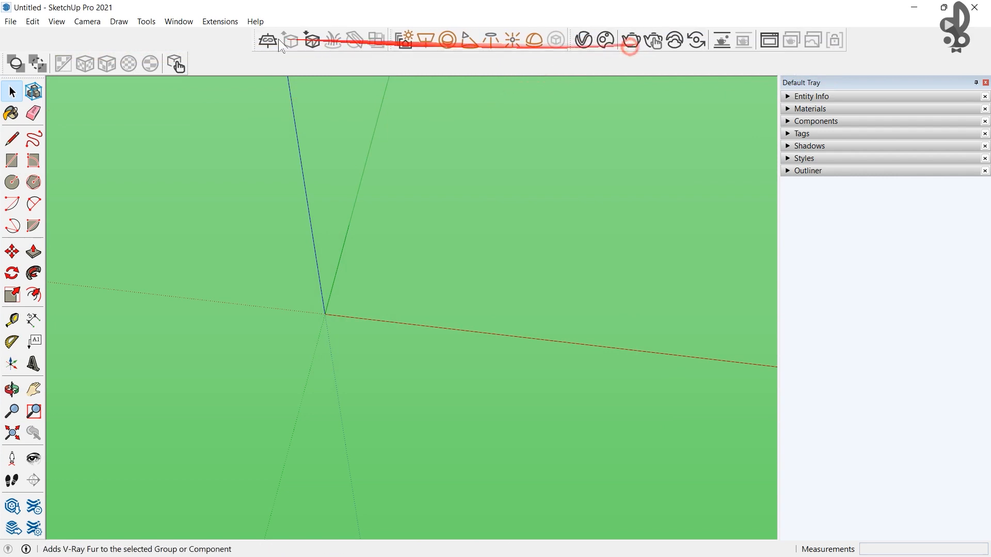
left_click_drag(252, 41, 217, 129)
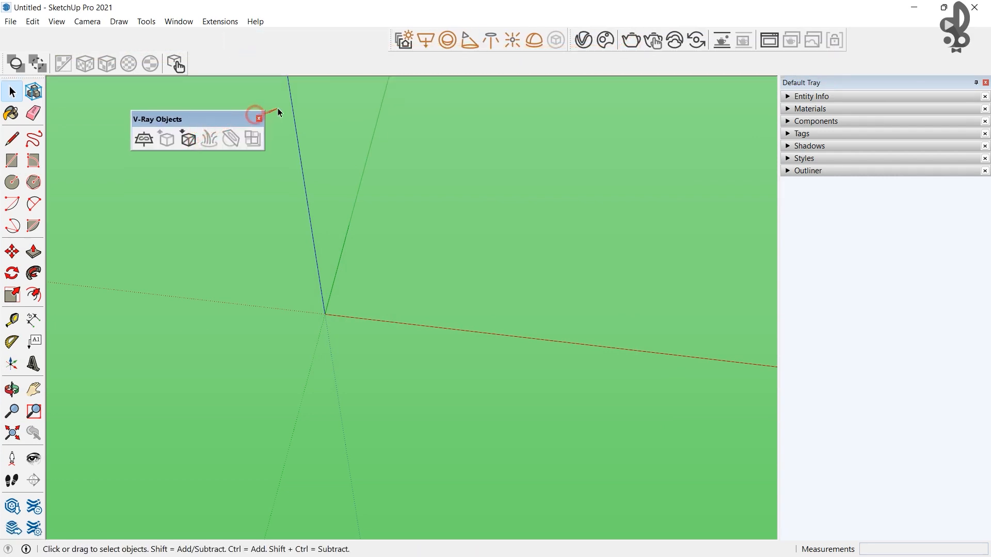
left_click(257, 115)
left_click_drag(392, 39, 297, 87)
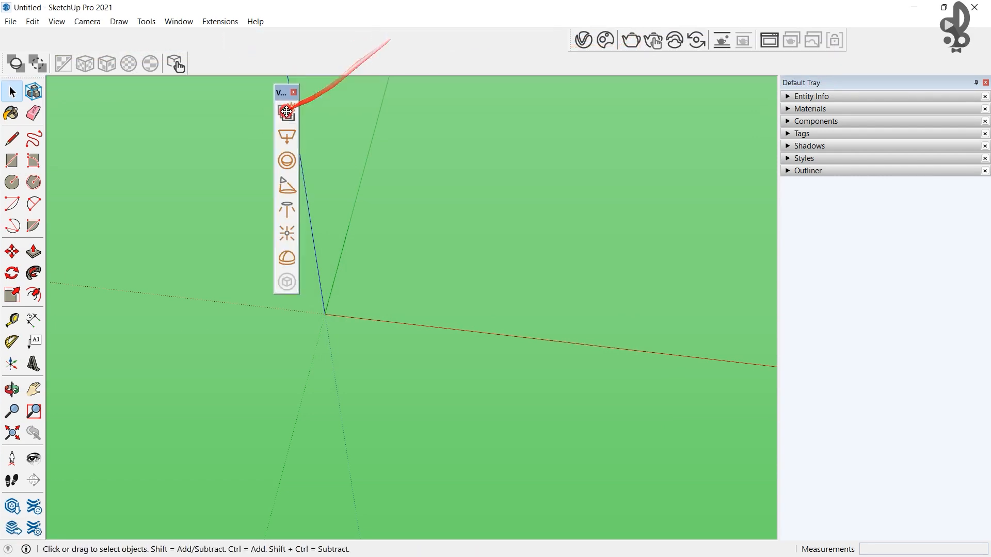
left_click(294, 91)
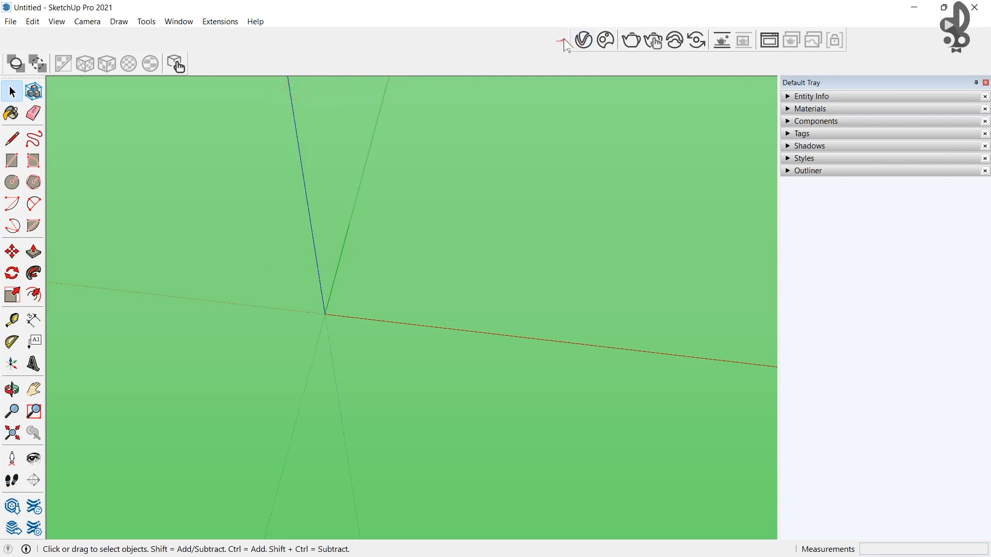
left_click_drag(569, 37, 330, 46)
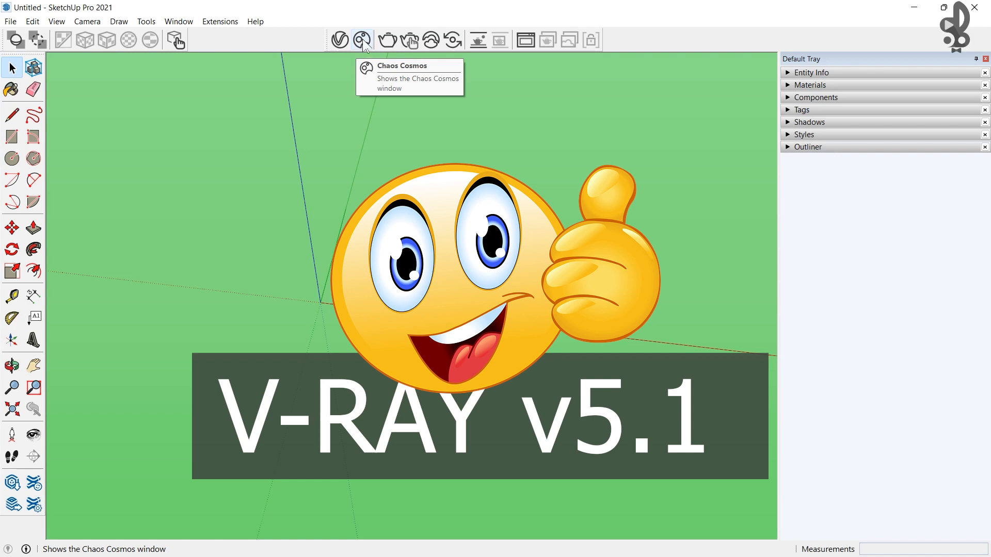
- Reopen the Chaos Cosmos Browser to check its content again and close it
left_click(362, 39)
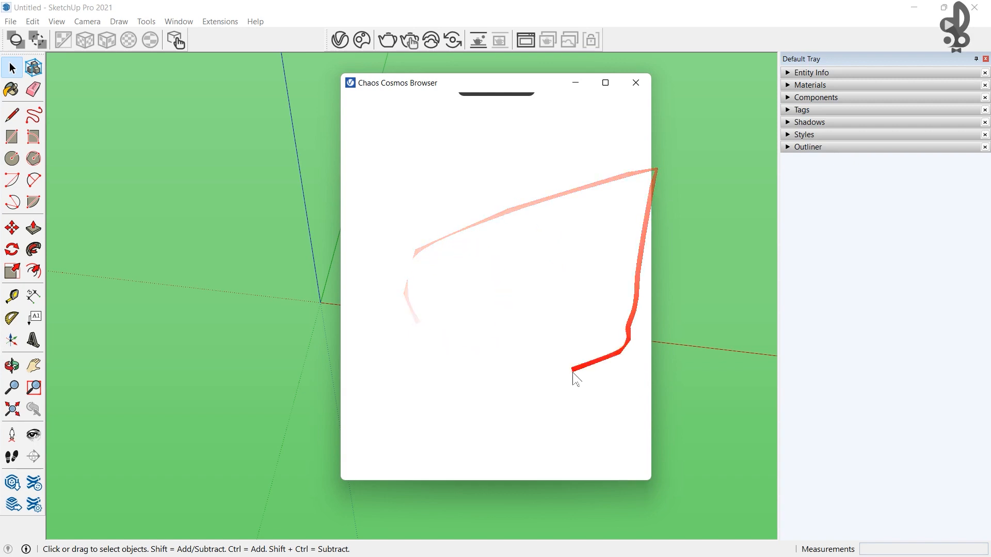
mouse_move(525, 97)
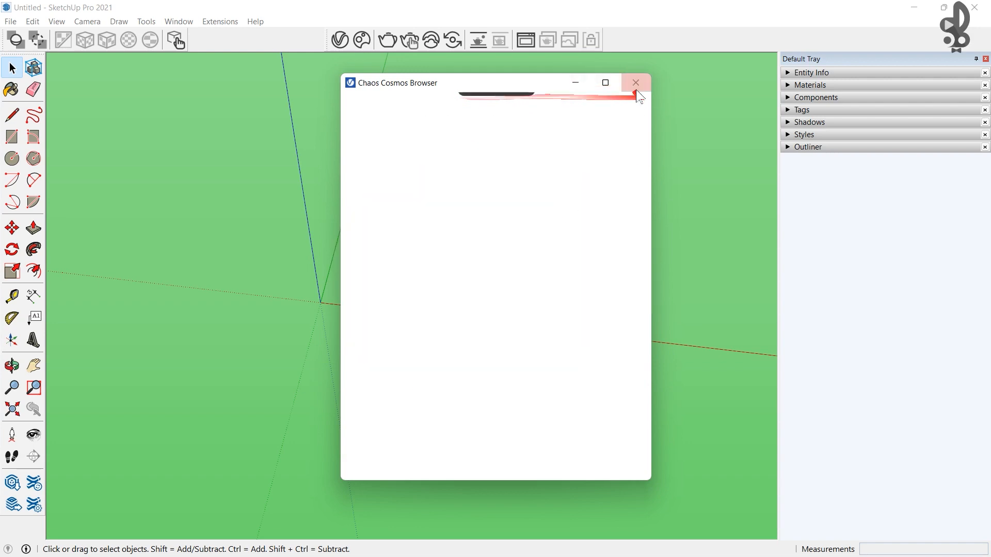
left_click(638, 87)
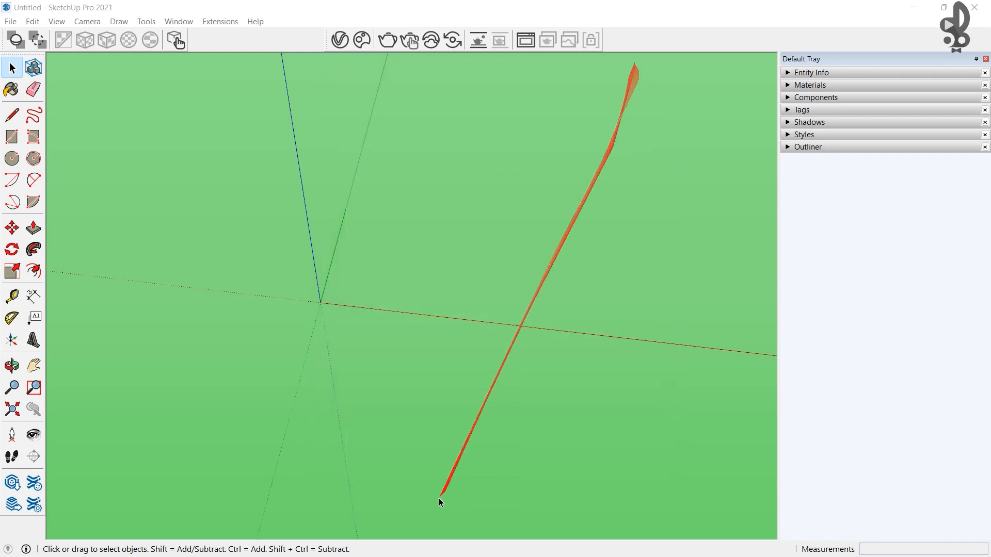
- Switch to File Explorer, go to C:\Program Files\Chaos Group\Chaos Cosmos and select cbservice.exe
key("super")
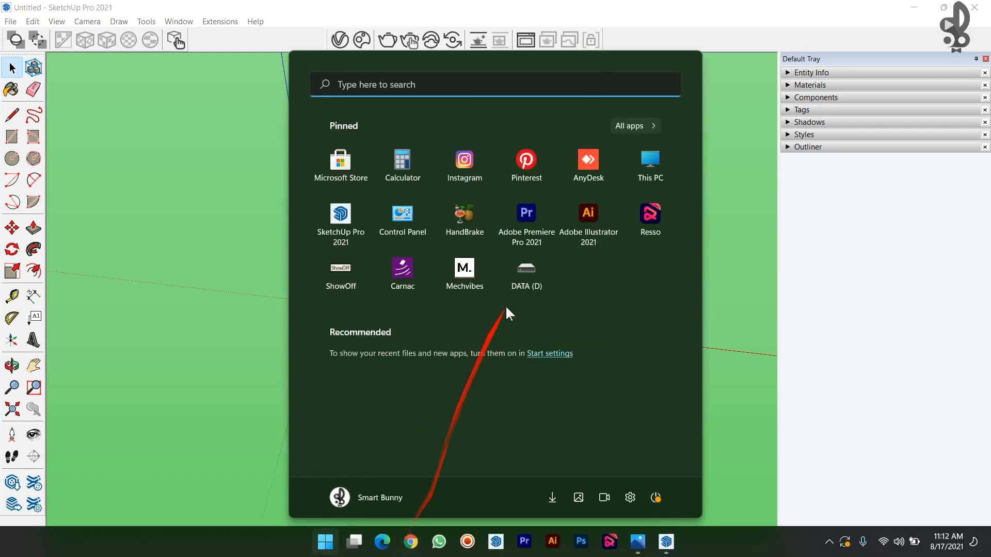
left_click(651, 159)
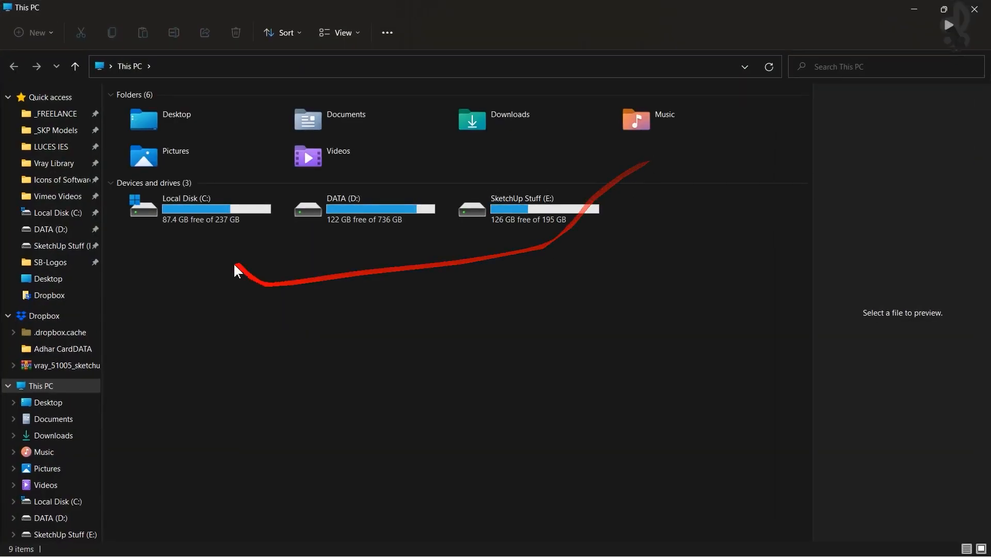
double_click(191, 210)
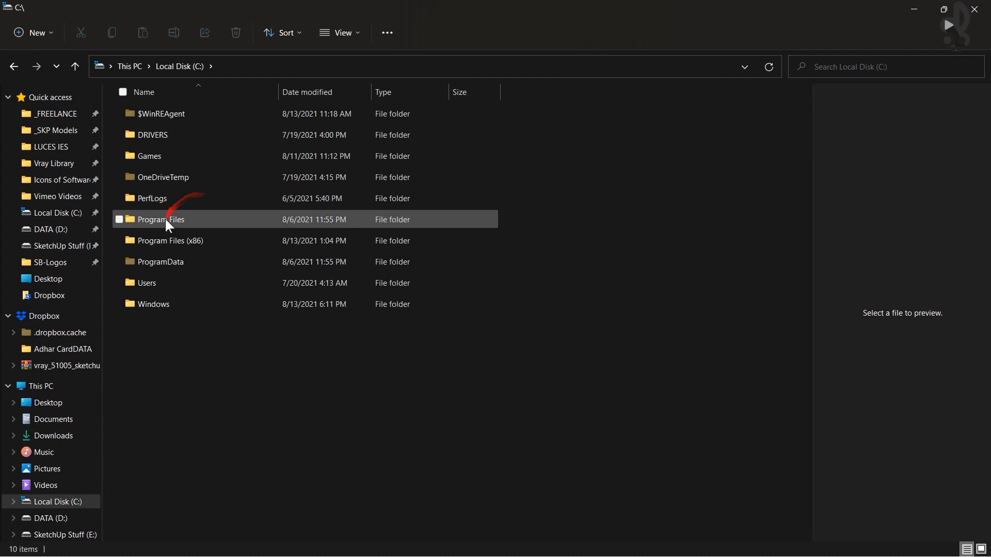
double_click(190, 226)
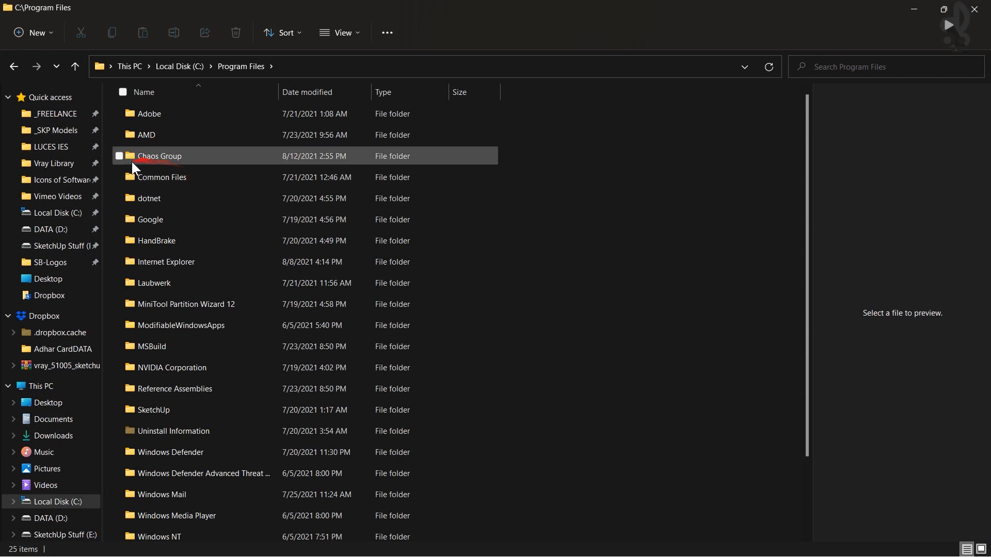
double_click(198, 157)
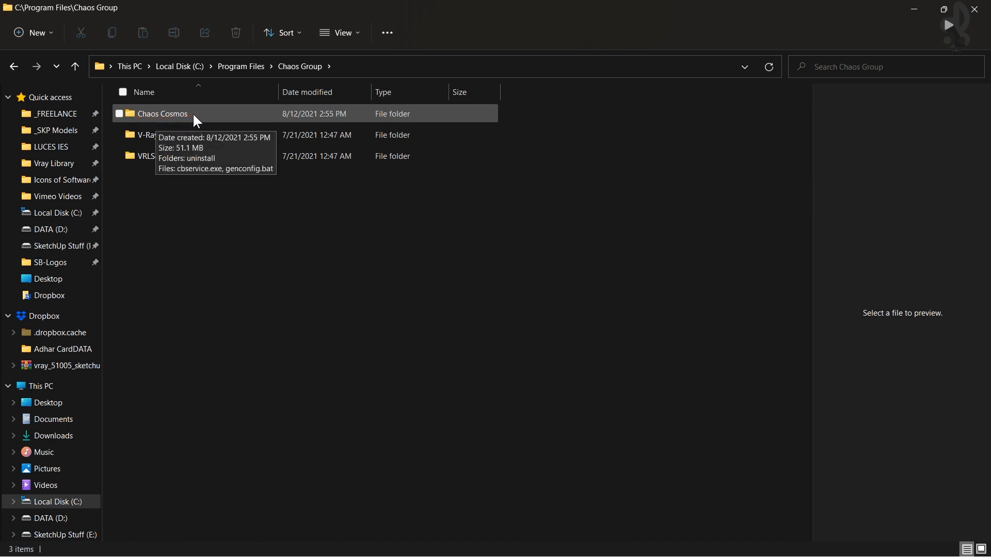
double_click(194, 117)
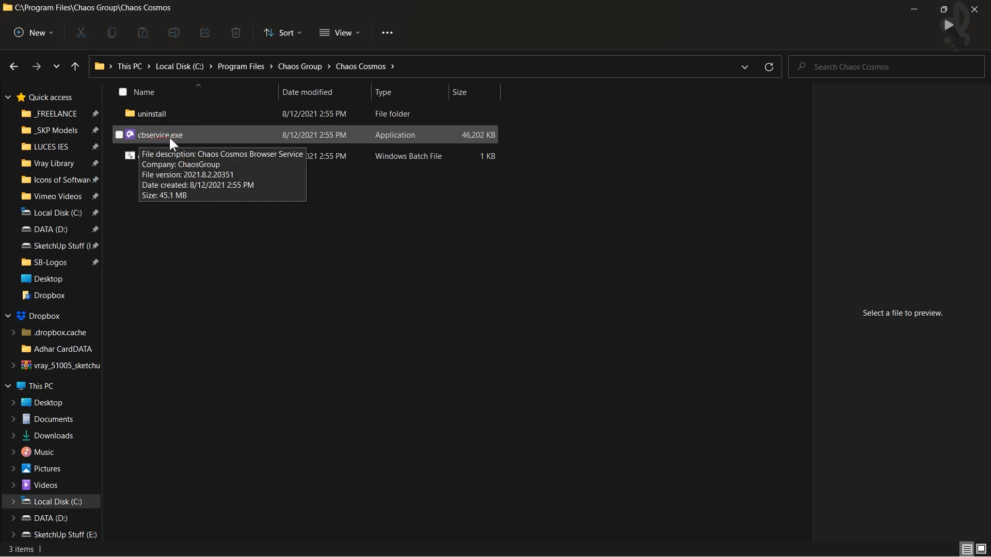
left_click(154, 139)
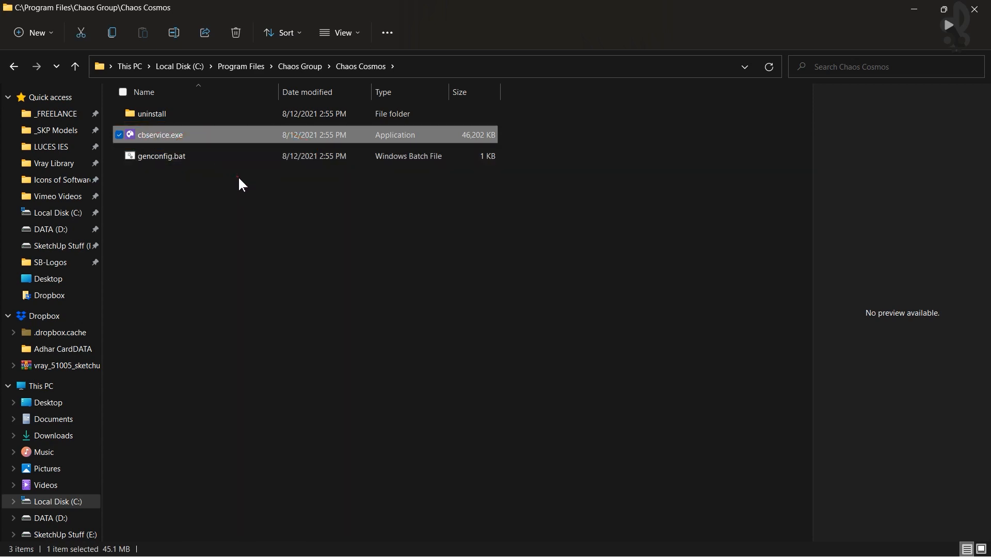
- Run cbservice.exe, return to SketchUp and open the Chaos Cosmos Browser to check that its content loads
right_click(147, 133)
left_click(185, 175)
mouse_move(185, 177)
left_mouse_down()
mouse_move(402, 232)
mouse_move(126, 128)
mouse_move(747, 87)
left_mouse_up()
left_click(913, 9)
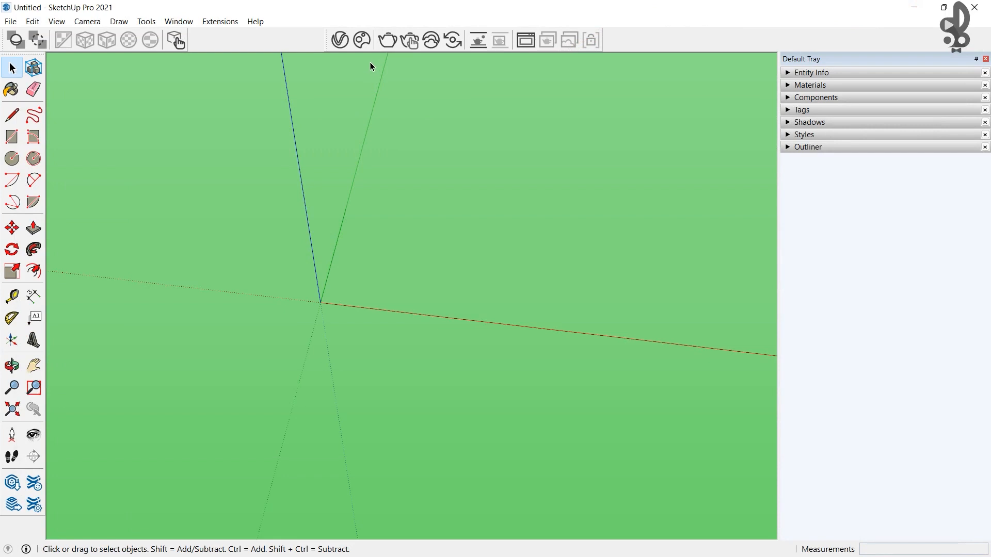
left_click(363, 40)
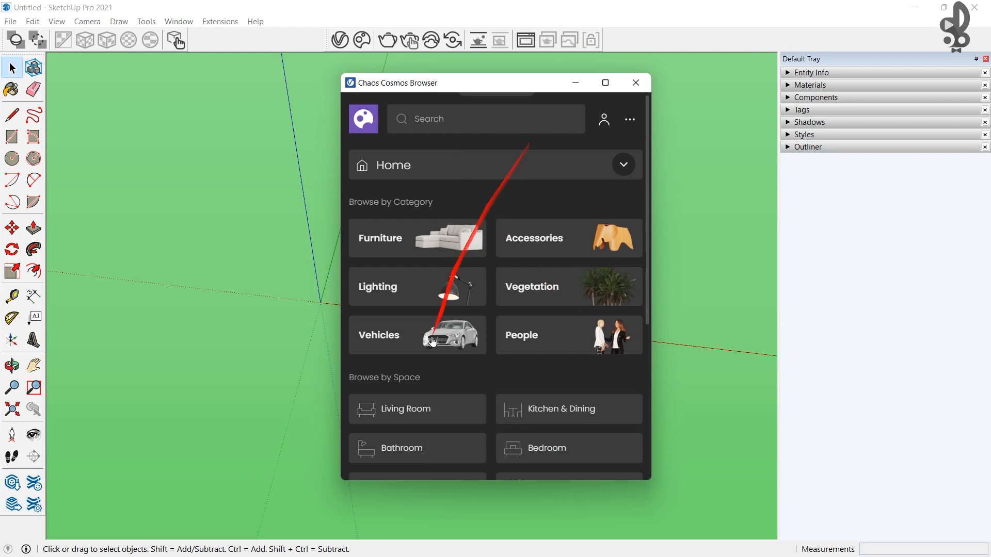
- Switch to File Explorer to review the folder path of cbservice.exe, and return to SketchUp
left_click(914, 7)
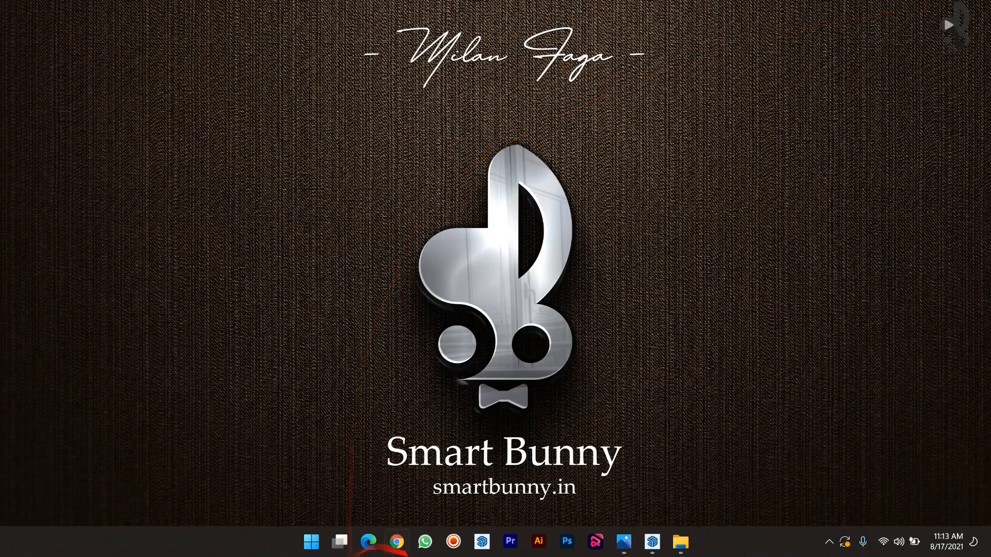
left_click(681, 542)
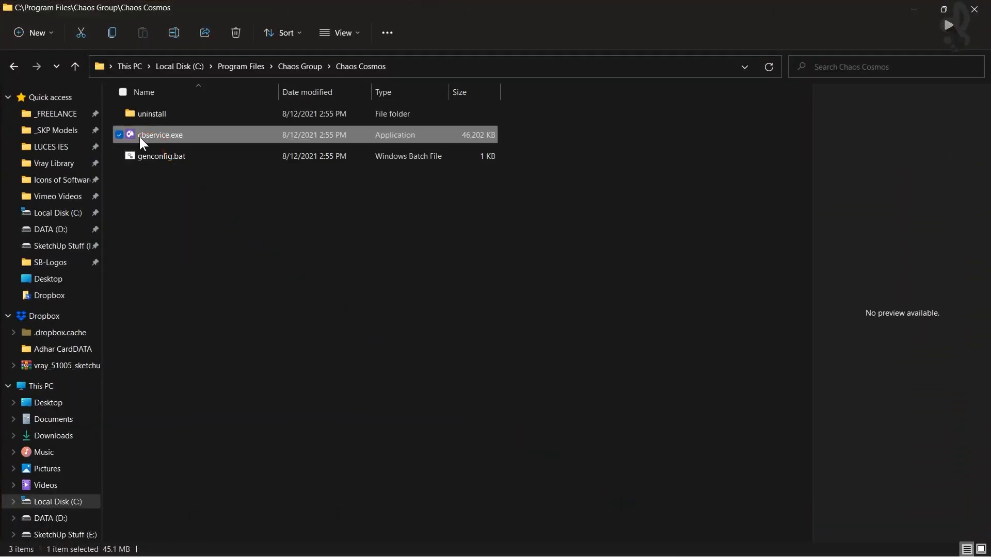
left_click(447, 65)
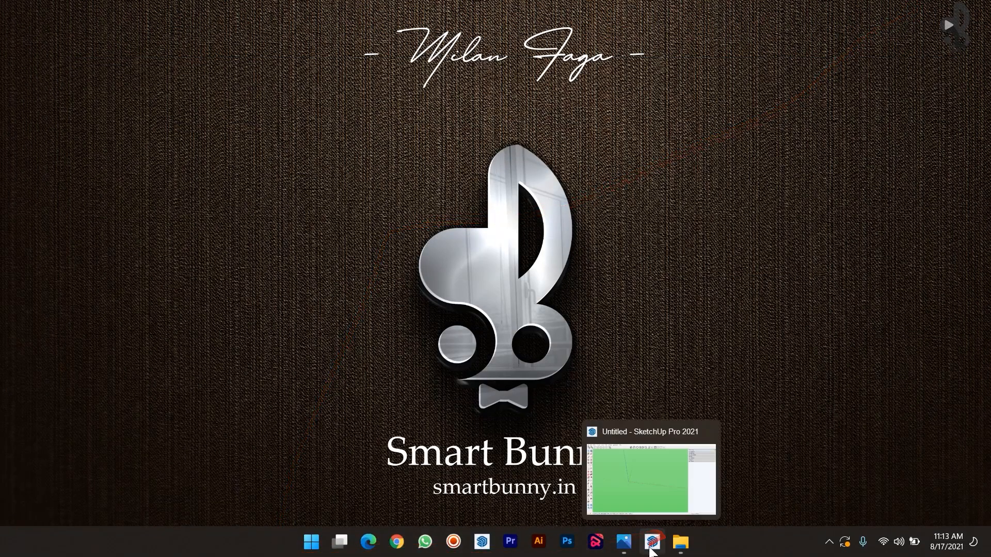
left_click(651, 469)
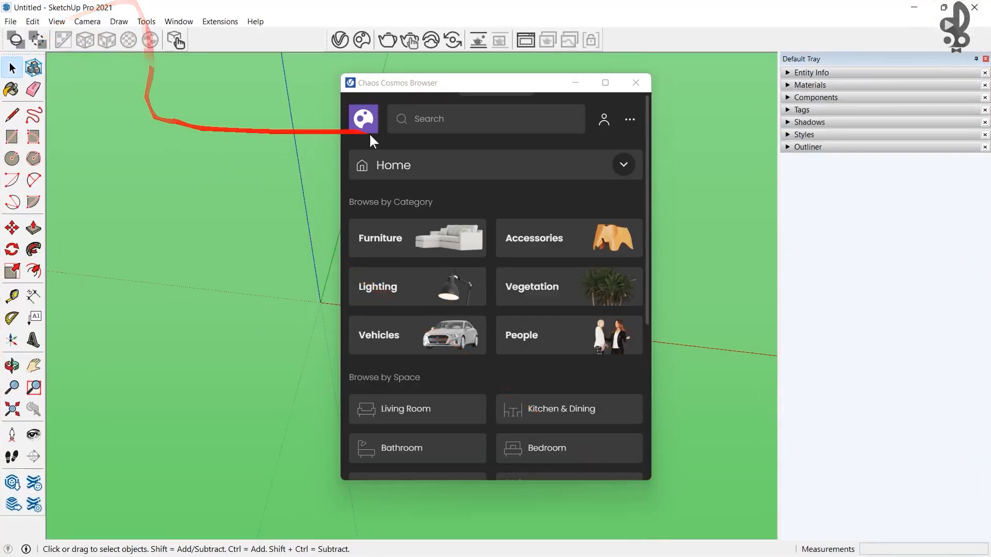
- Close the Chaos Cosmos Browser, reopen it to verify its content once more, and close it again
left_click(638, 91)
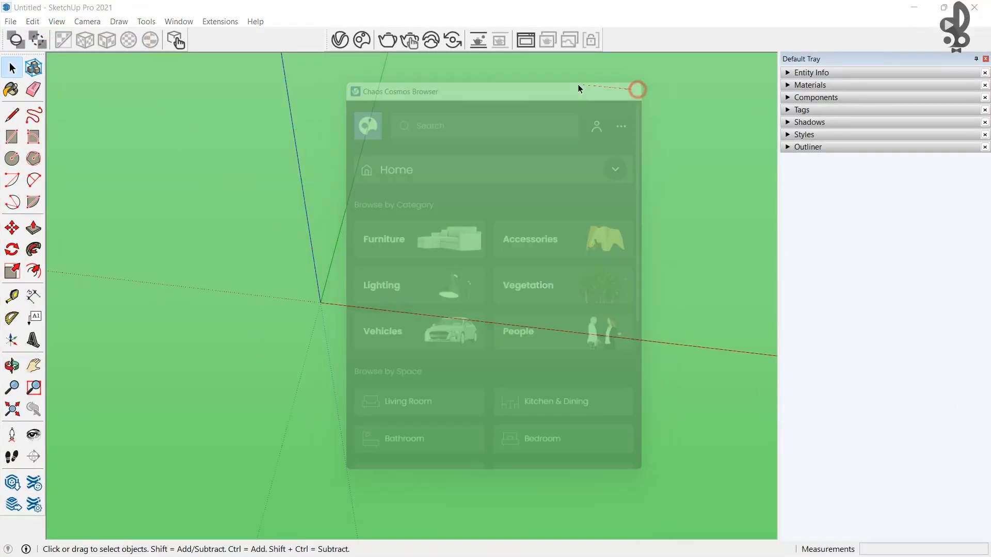
left_click(362, 40)
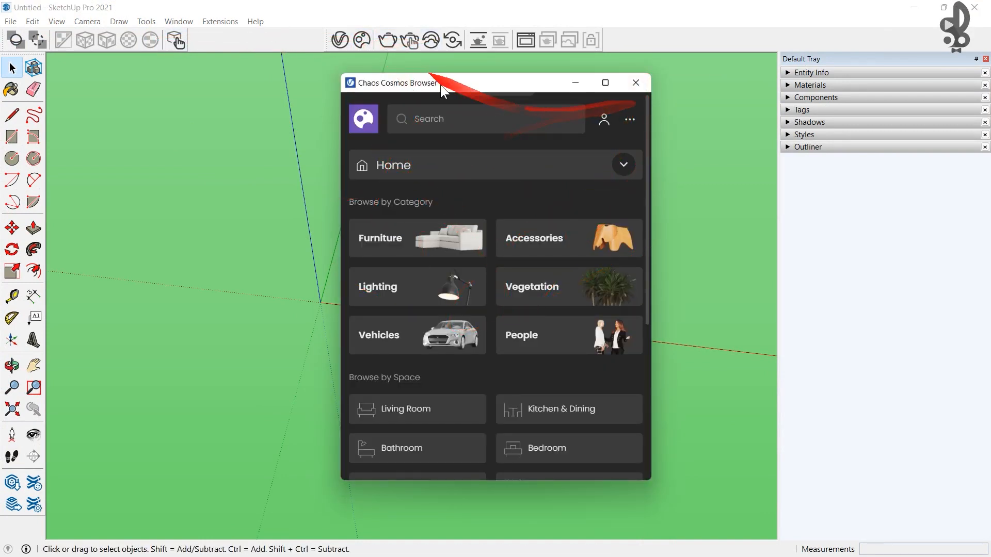
left_click(636, 82)
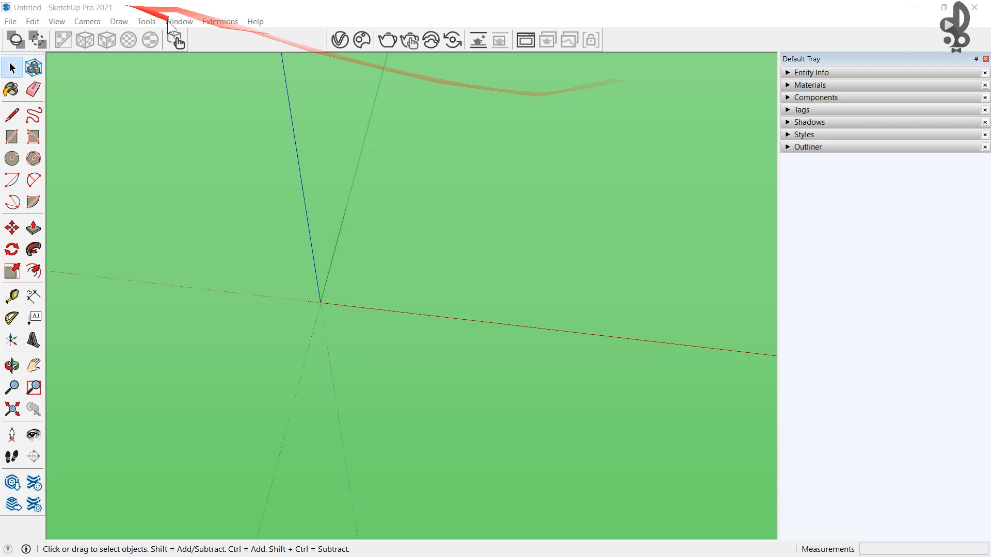
- Release the V-Ray license through the V-Ray extension's license options
left_click(221, 21)
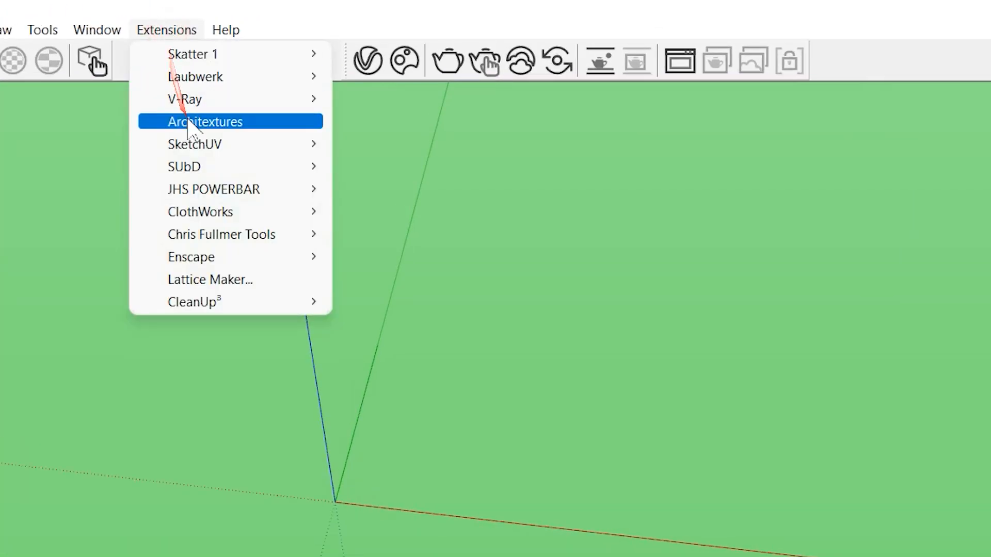
mouse_move(230, 31)
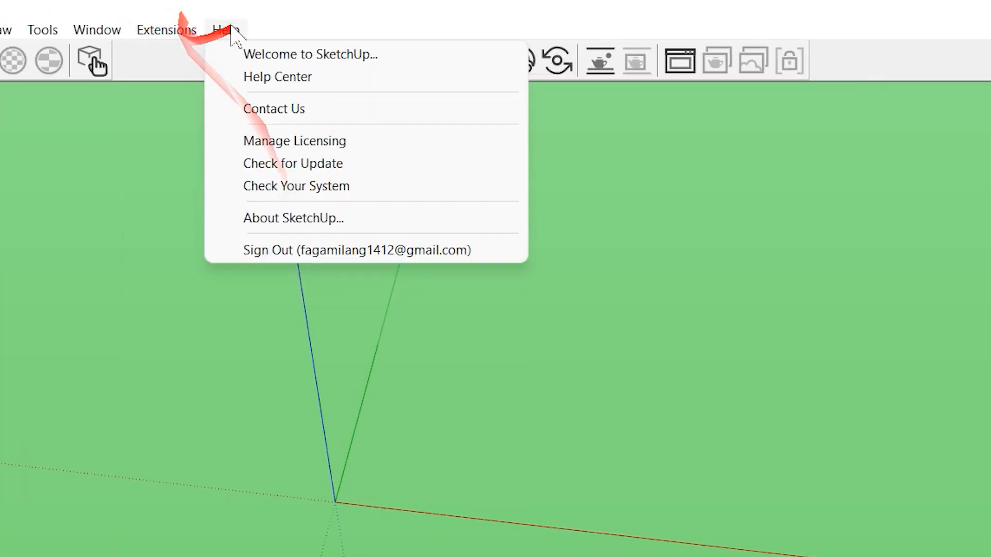
mouse_move(179, 29)
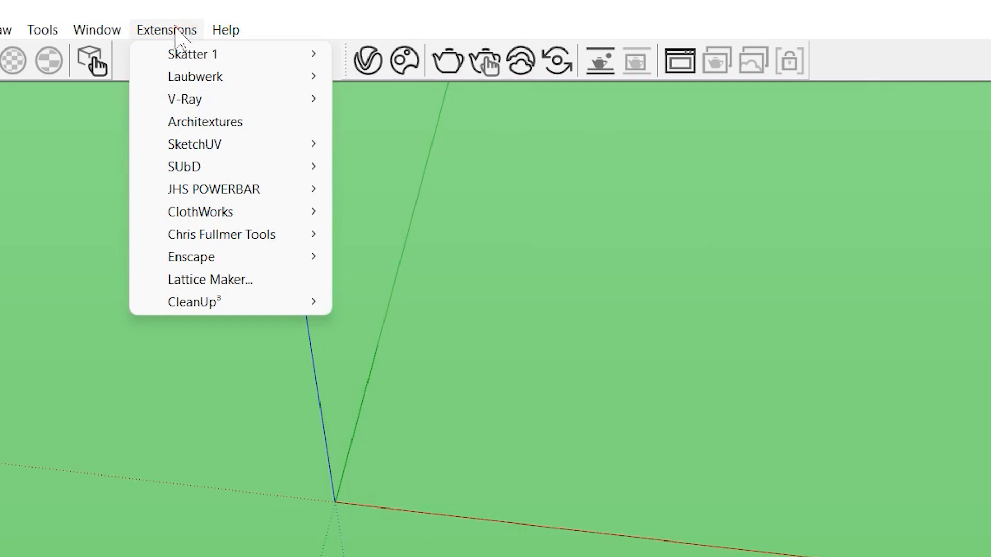
mouse_move(220, 100)
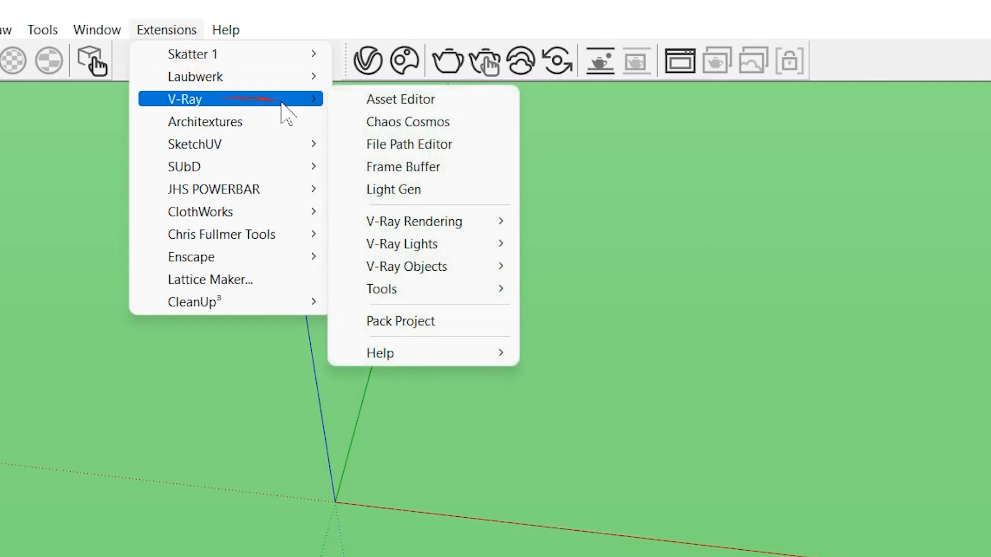
mouse_move(401, 353)
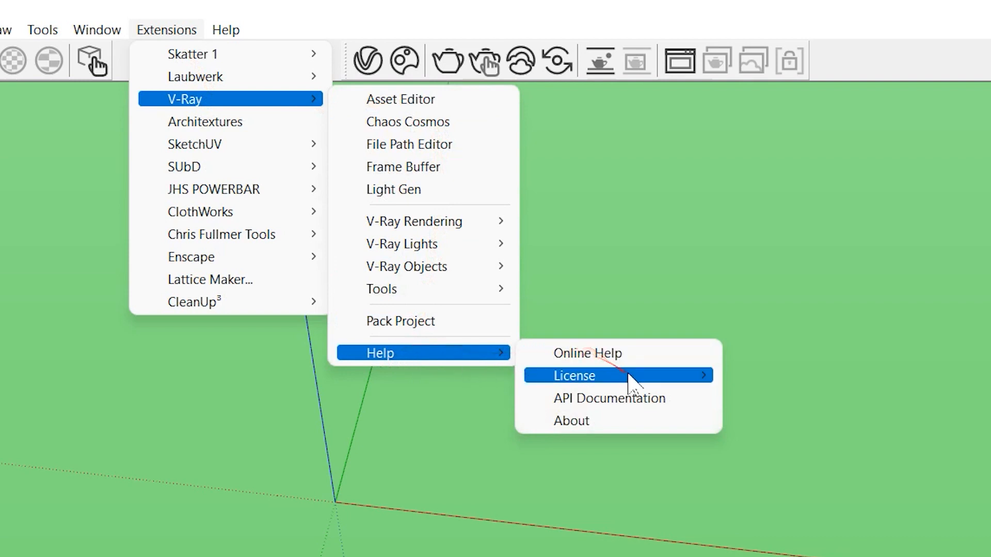
mouse_move(610, 380)
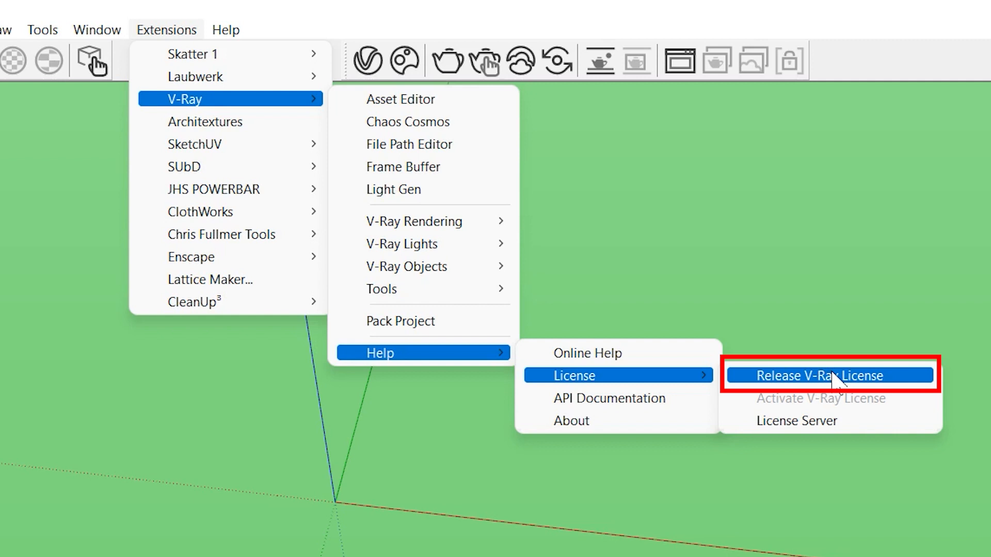
left_click(832, 377)
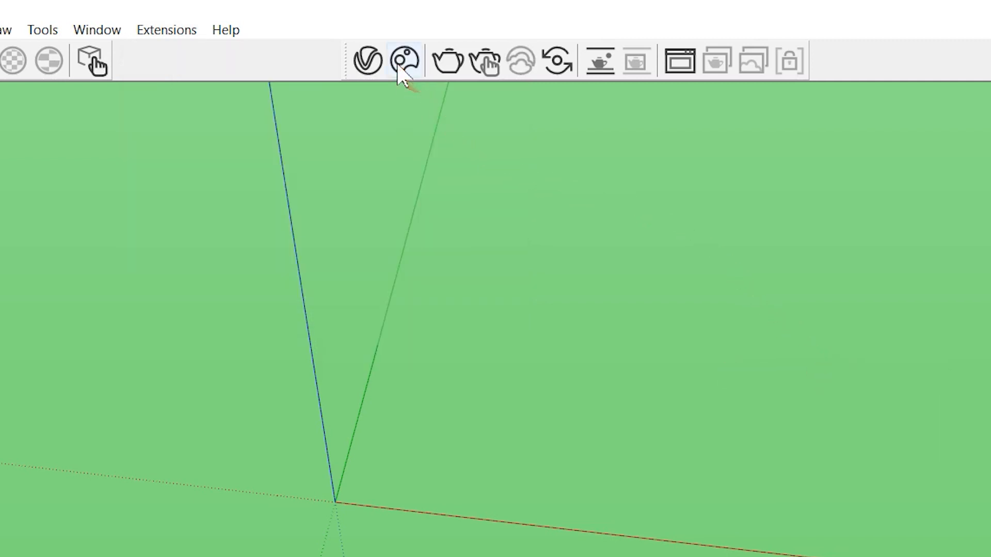
- Open the Chaos Cosmos Browser and reload its content by going to its home page
left_click(402, 61)
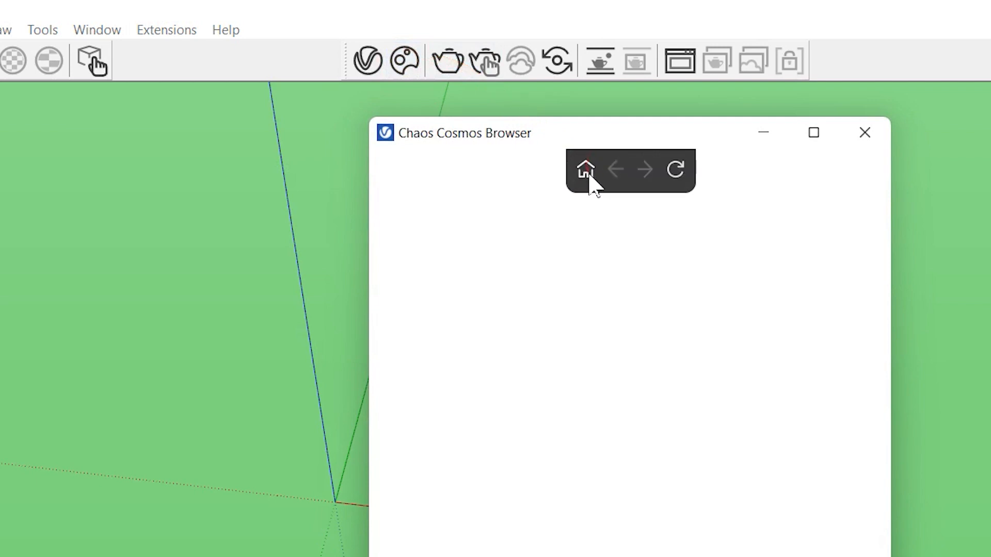
left_click(586, 170)
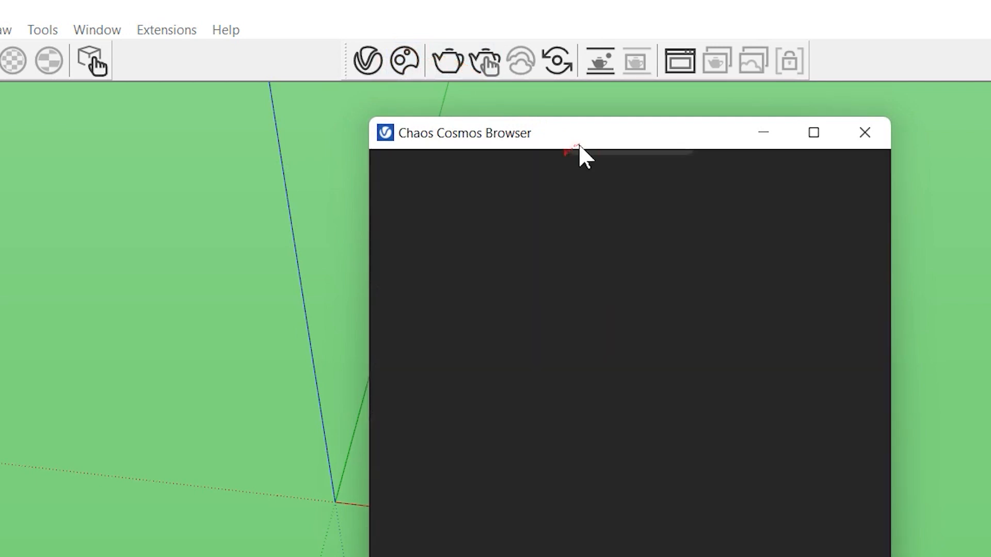
mouse_move(587, 157)
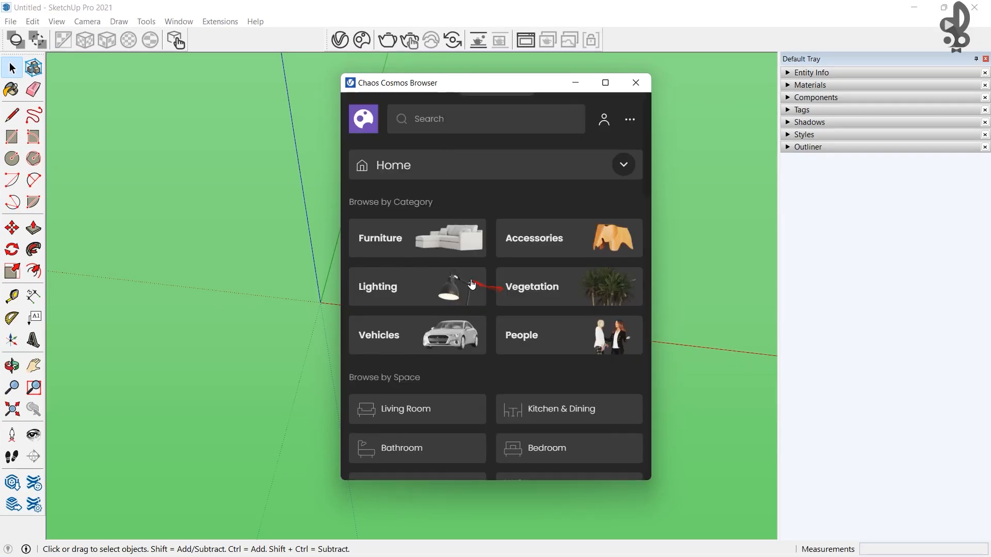
- Maximize the Chaos Cosmos Browser and look through the 3D Models, Accessories and Furniture categories
left_click(606, 85)
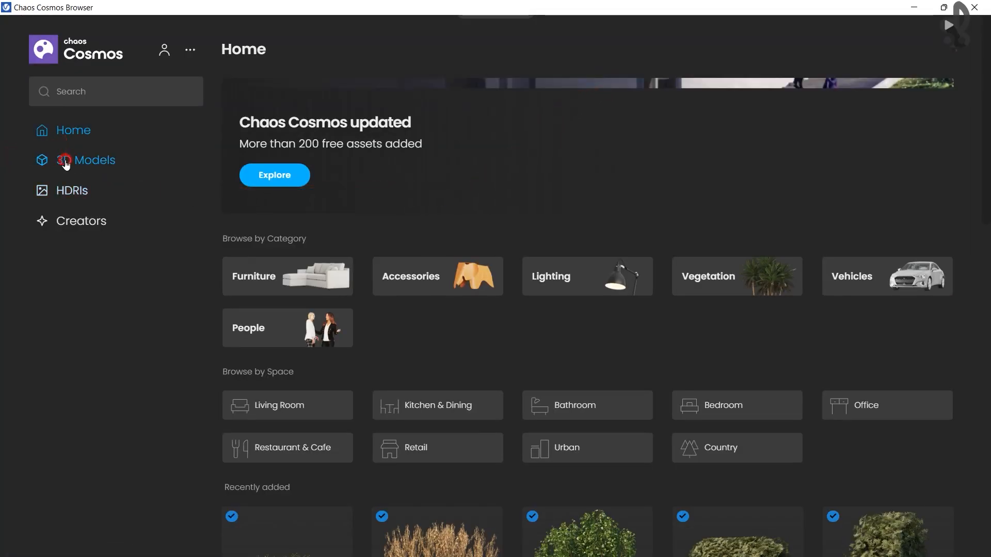
left_click(71, 158)
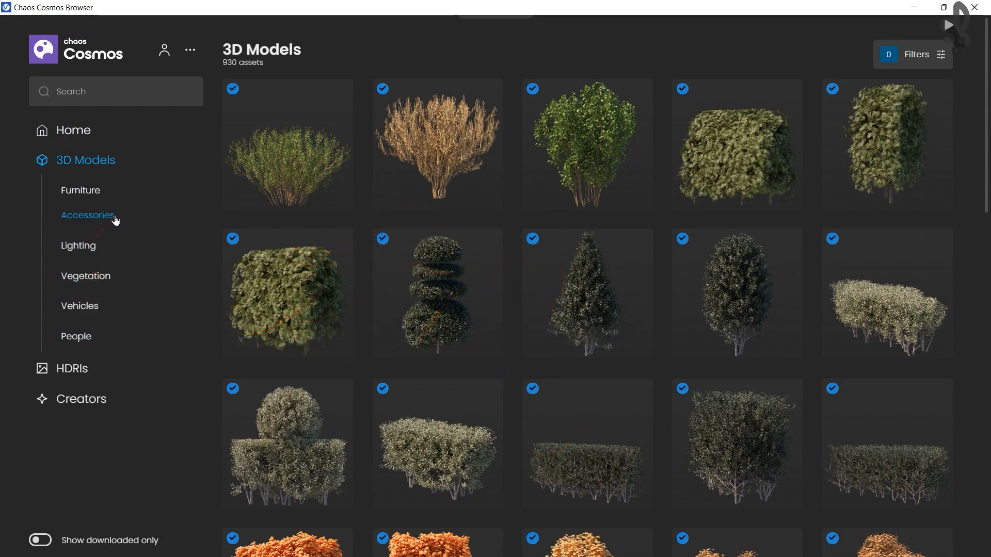
left_click(115, 220)
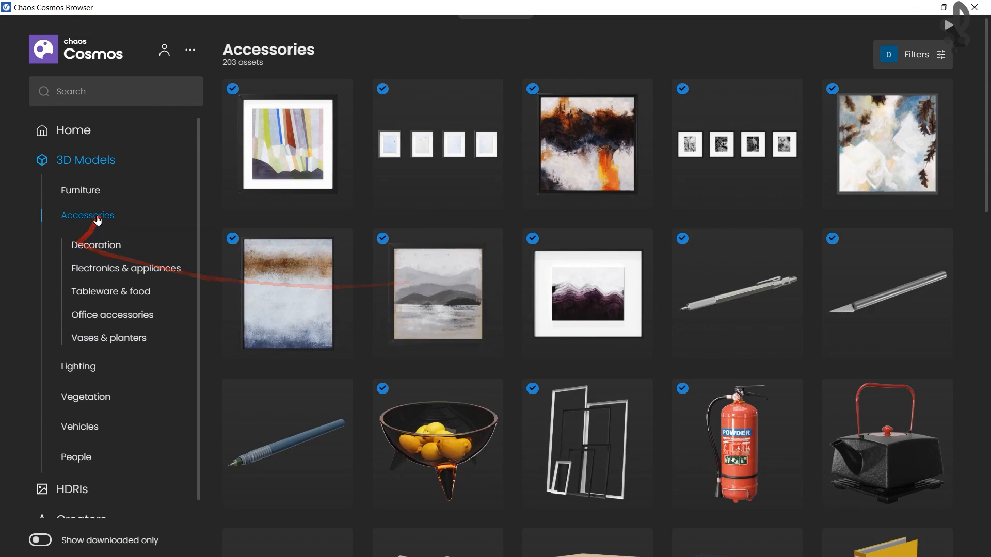
left_click(82, 192)
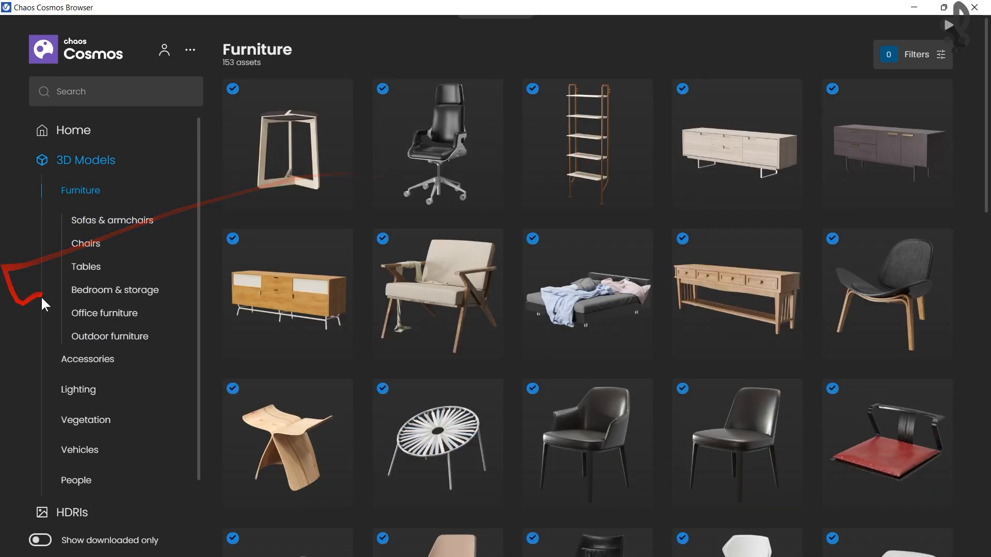
- Import the Common Box 003 asset from the Vegetation category and place it near the axes origin
left_click(97, 419)
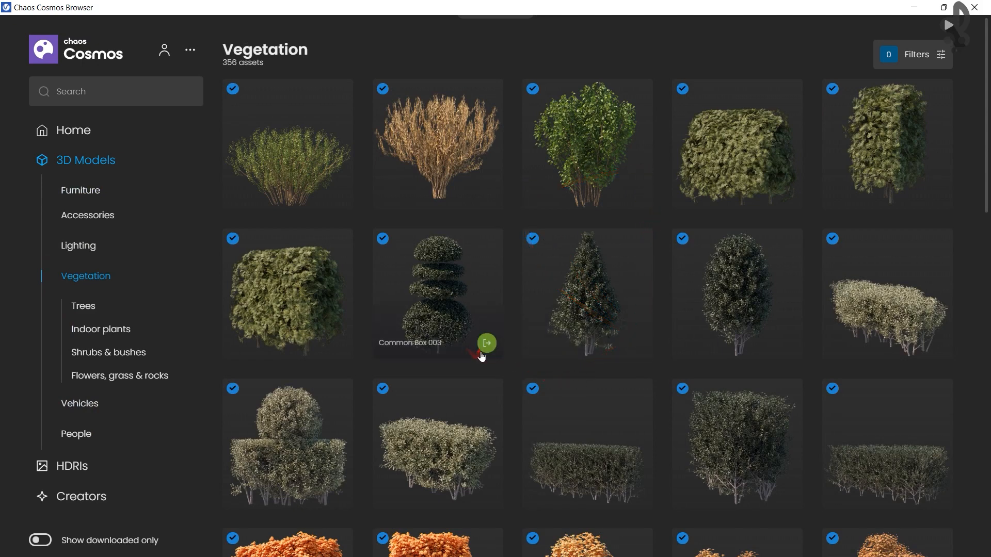
left_click(485, 345)
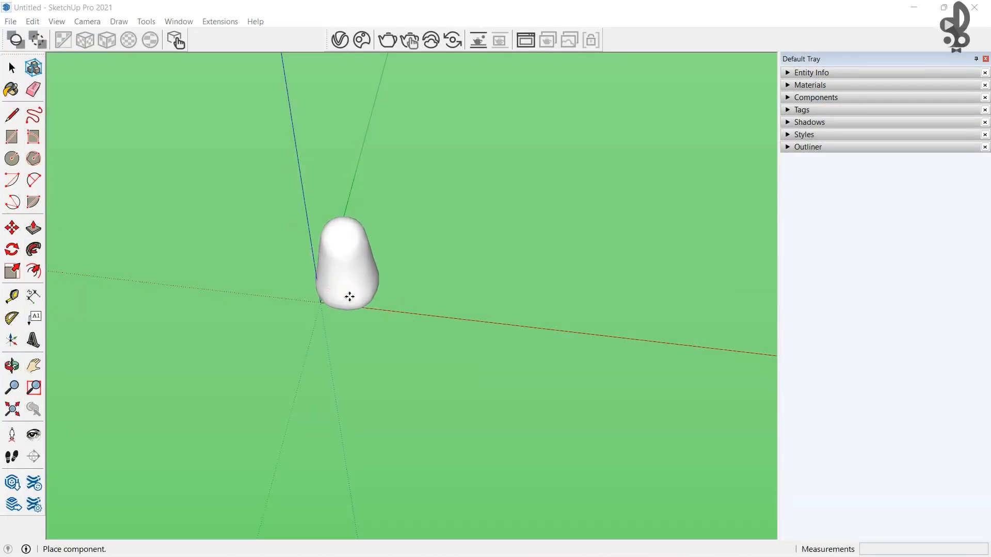
left_click(346, 293)
key("Escape")
- Select the placed Common Box 003 component and frame it closely for rendering
scroll(368, 302, "up", 3)
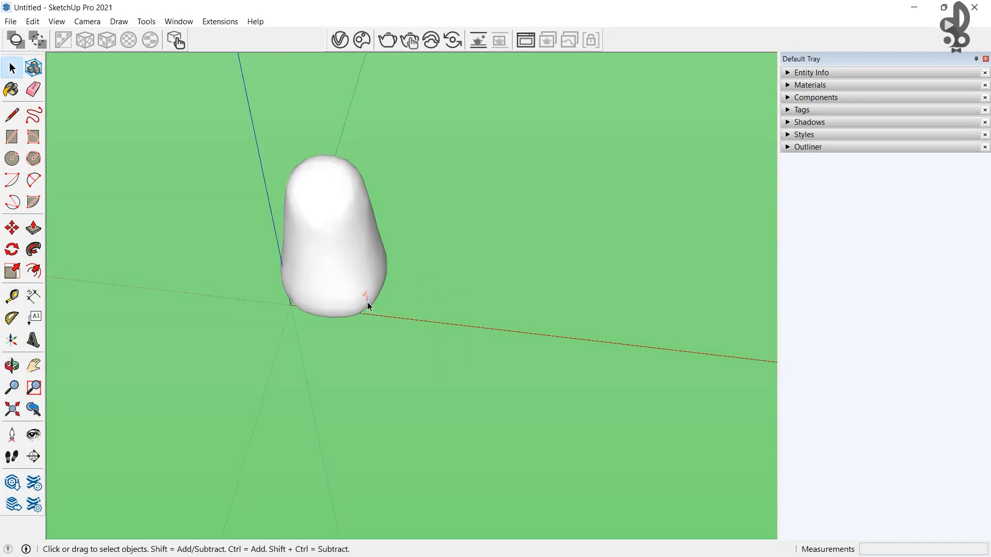
middle_click_drag(367, 302, 461, 226)
scroll(413, 260, "up", 3)
middle_click_drag(370, 304, 299, 369)
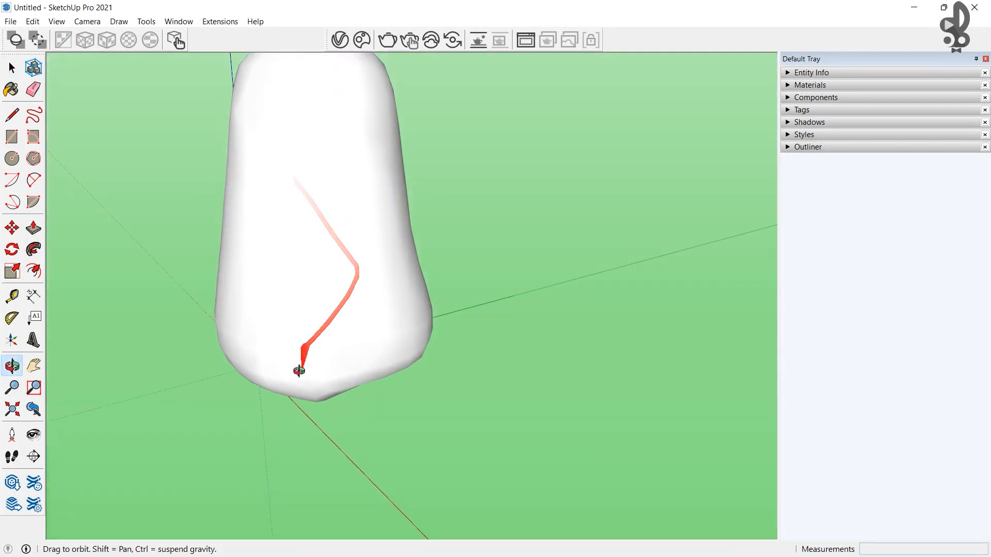
scroll(294, 337, "down", 2)
left_click(299, 180)
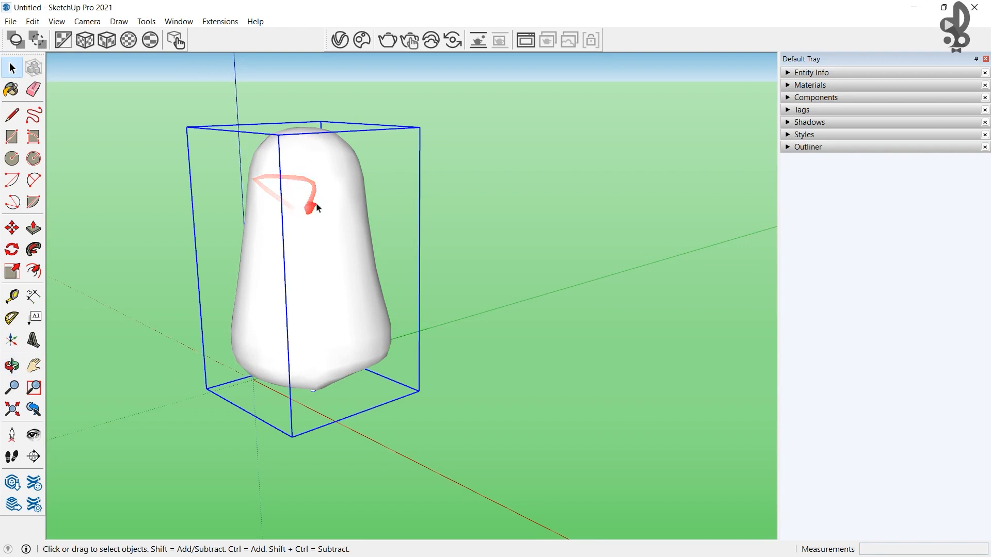
scroll(310, 221, "up", 2)
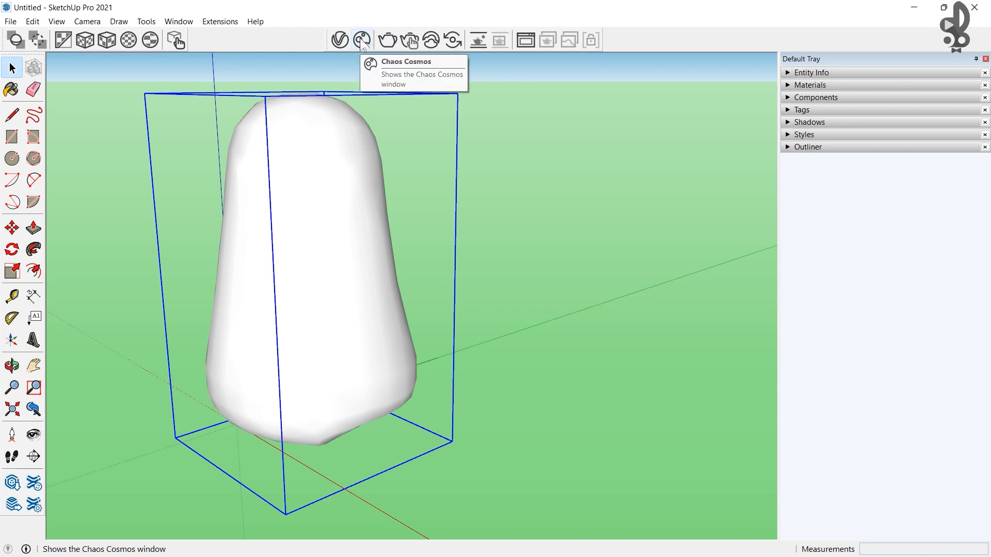
- Render the scene with V-Ray, enlarge the image to inspect the plant, stop the render and close the V-Ray Frame Buffer
left_click(388, 41)
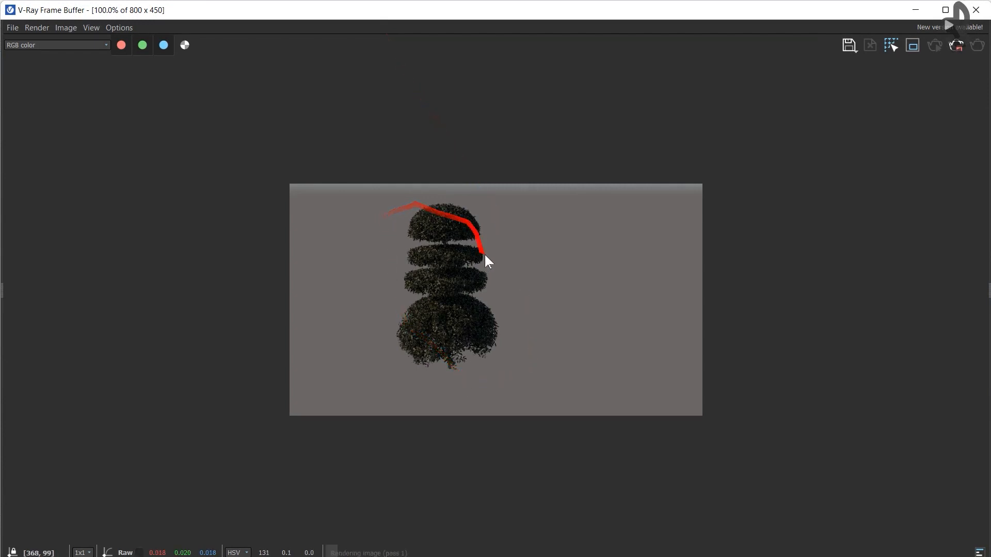
scroll(420, 346, "up", 2)
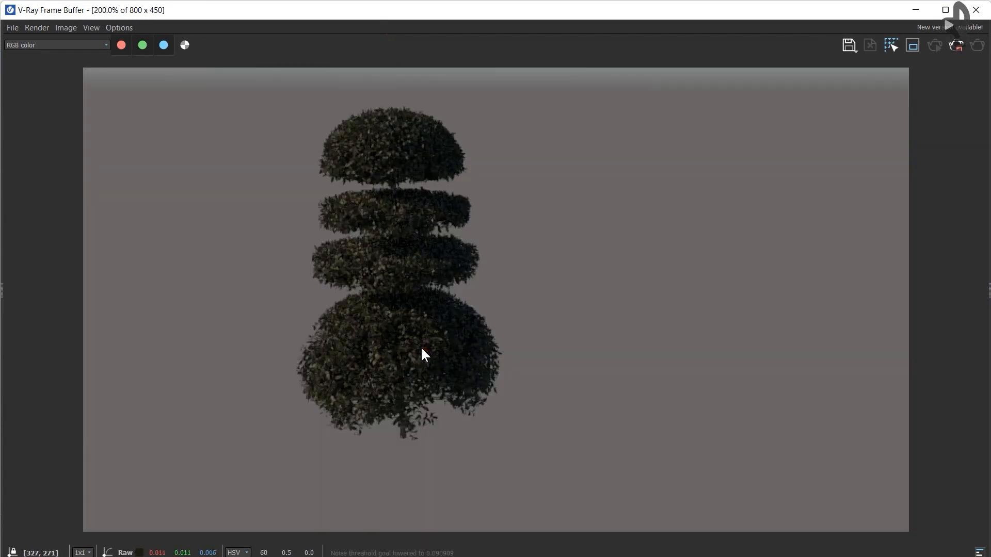
left_click(957, 47)
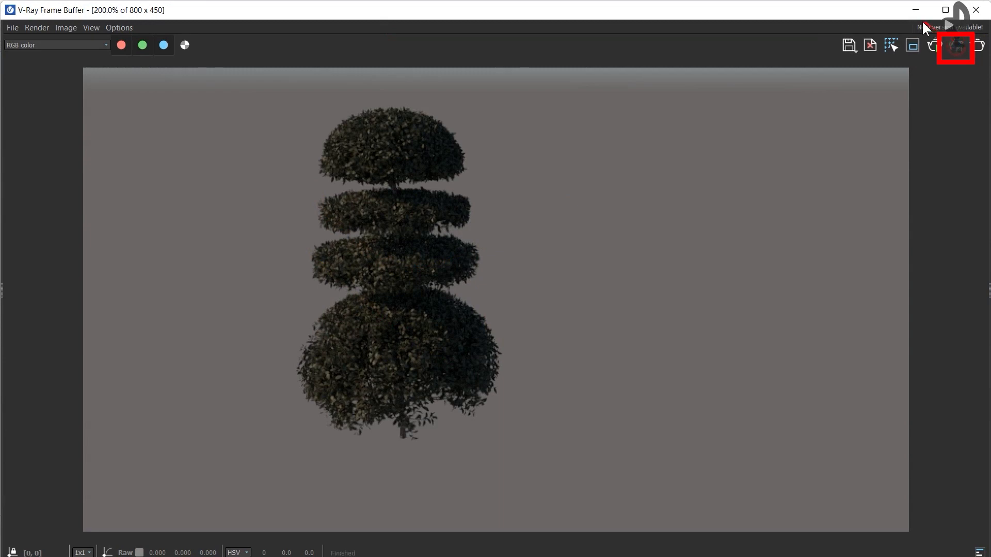
left_click(974, 11)
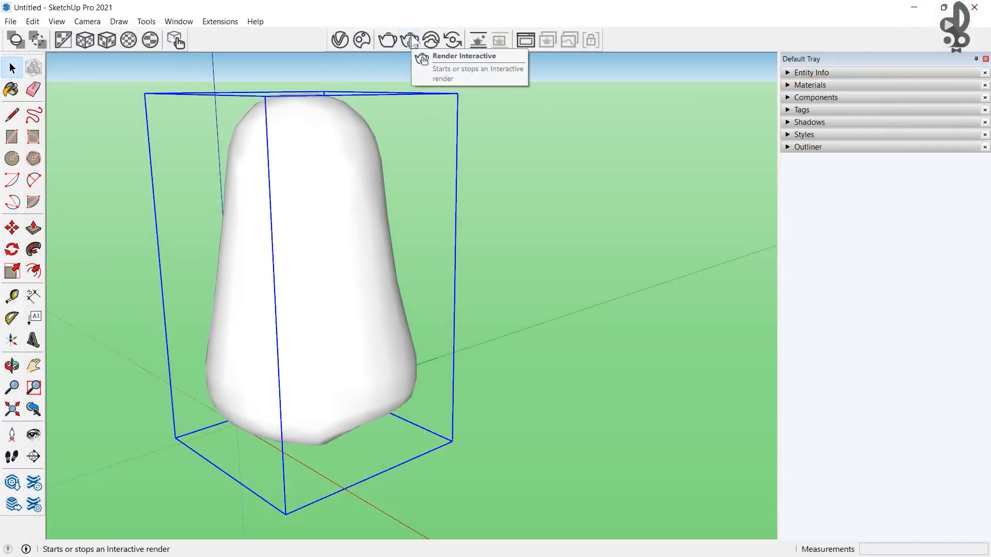
- Start a V-Ray interactive render and shrink the Frame Buffer window so it sits beside the model
left_click(412, 40)
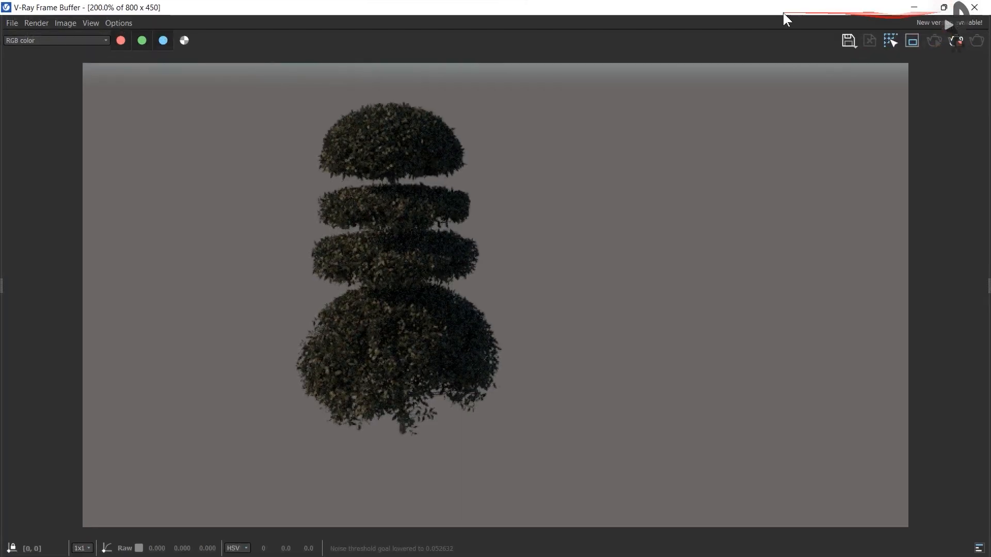
mouse_move(850, 13)
left_mouse_down()
mouse_move(810, 89)
mouse_move(861, 100)
left_mouse_up()
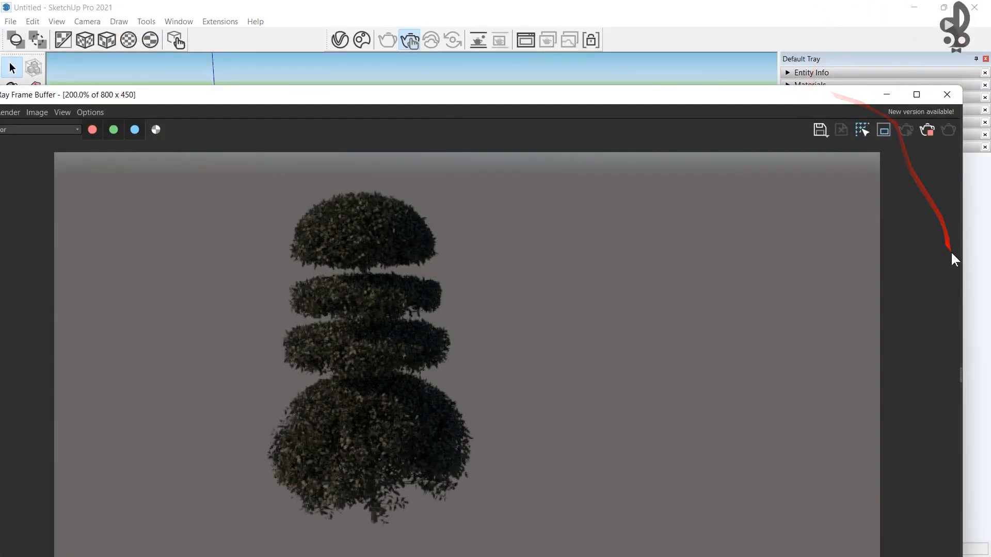
left_click_drag(965, 257, 354, 227)
mouse_move(199, 100)
left_mouse_down()
mouse_move(674, 62)
mouse_move(736, 13)
left_mouse_up()
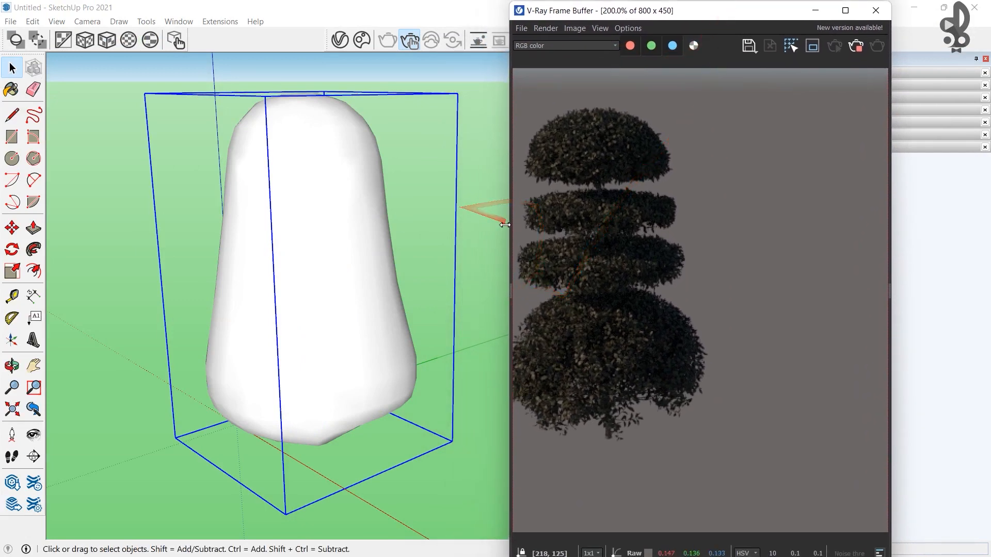
- Orbit and zoom around the plant from several angles to examine how the interactive render follows the view
scroll(243, 281, "down", 4)
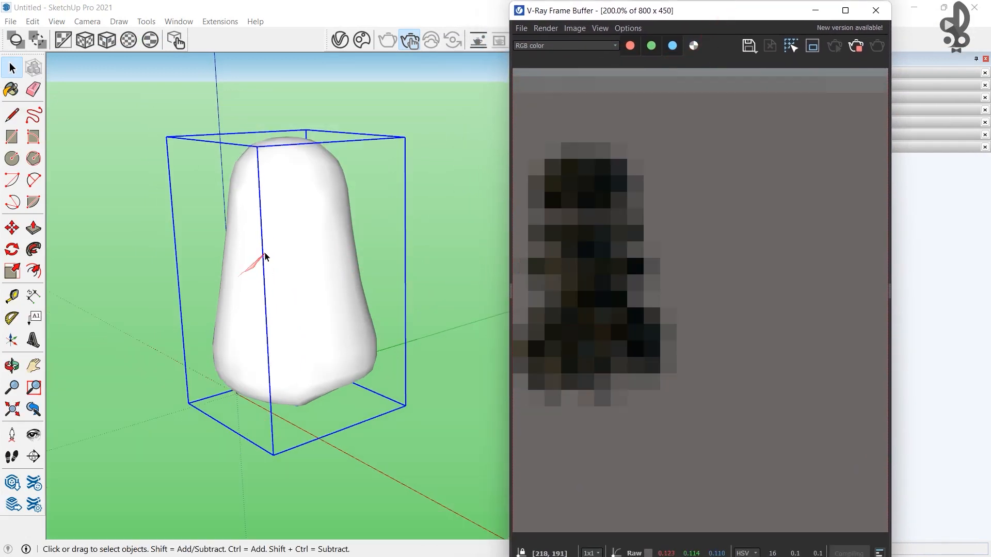
mouse_move(266, 258)
middle_mouse_down()
mouse_move(398, 268)
mouse_move(348, 290)
mouse_move(296, 270)
mouse_move(408, 331)
middle_mouse_up()
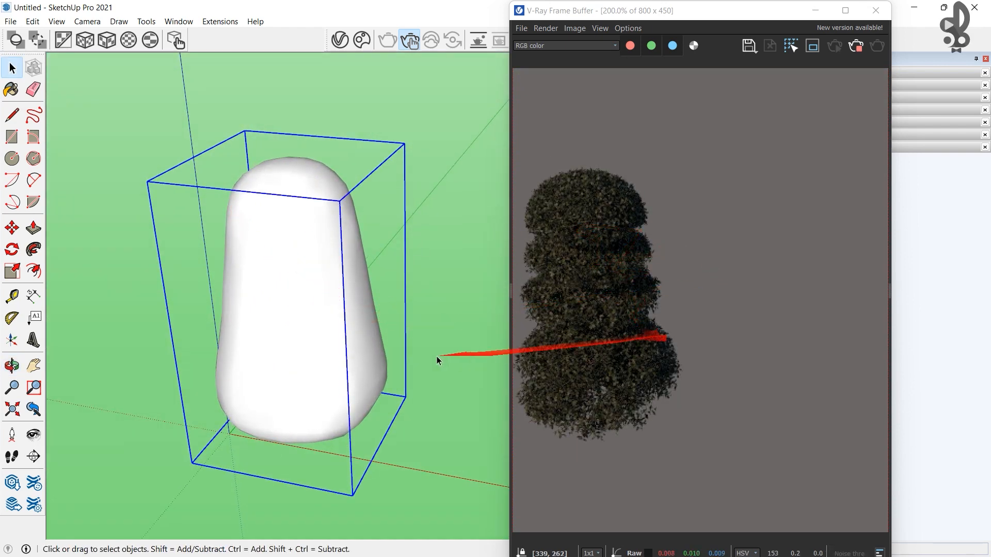
scroll(243, 347, "up", 3)
scroll(288, 309, "down", 2)
scroll(303, 317, "up", 3)
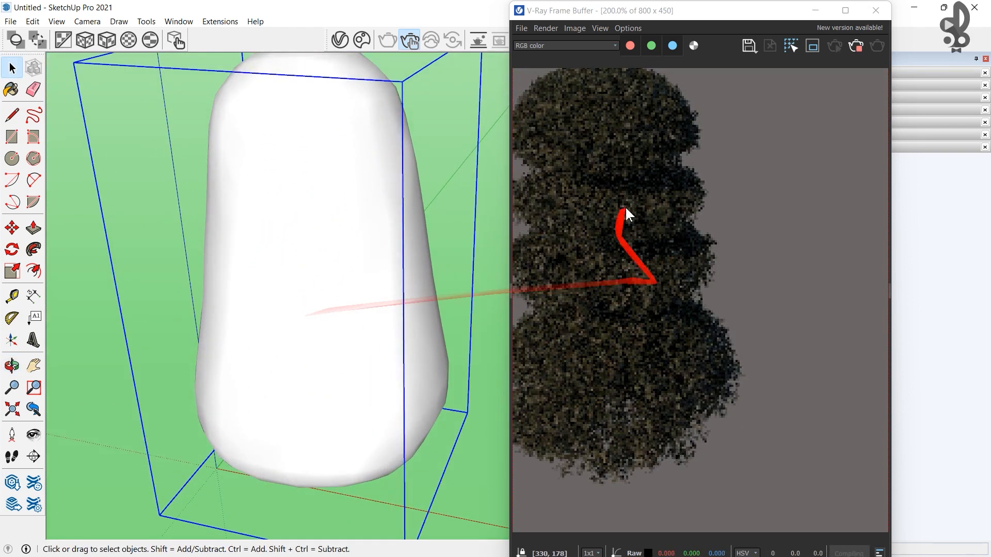
scroll(379, 272, "down", 3)
scroll(332, 274, "up", 3)
middle_click_drag(354, 270, 358, 279)
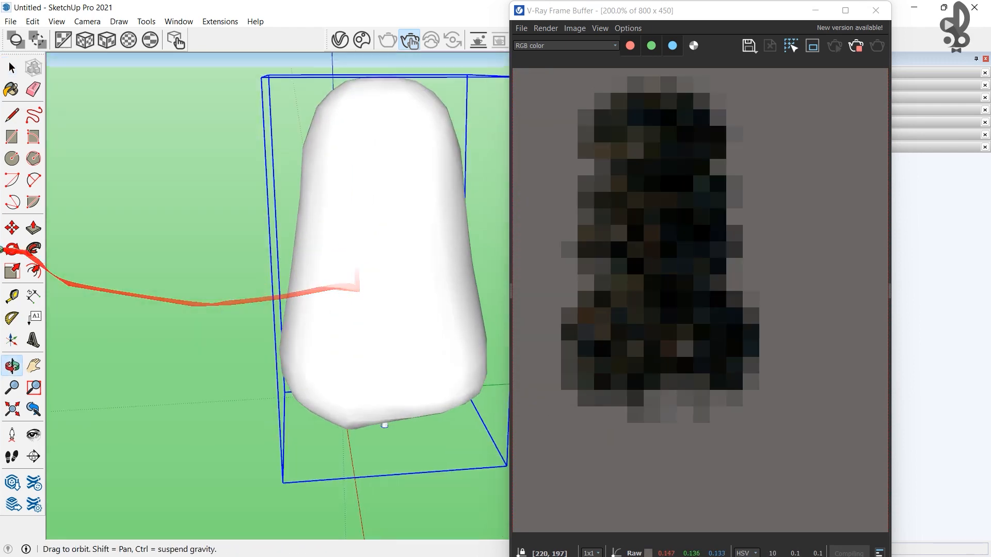
scroll(354, 212, "up", 3)
scroll(343, 215, "down", 3)
- Draw a freehand rectangle on the ground beside the plant and push/pull it up into a box about 1' 7 1/4" high
key("r")
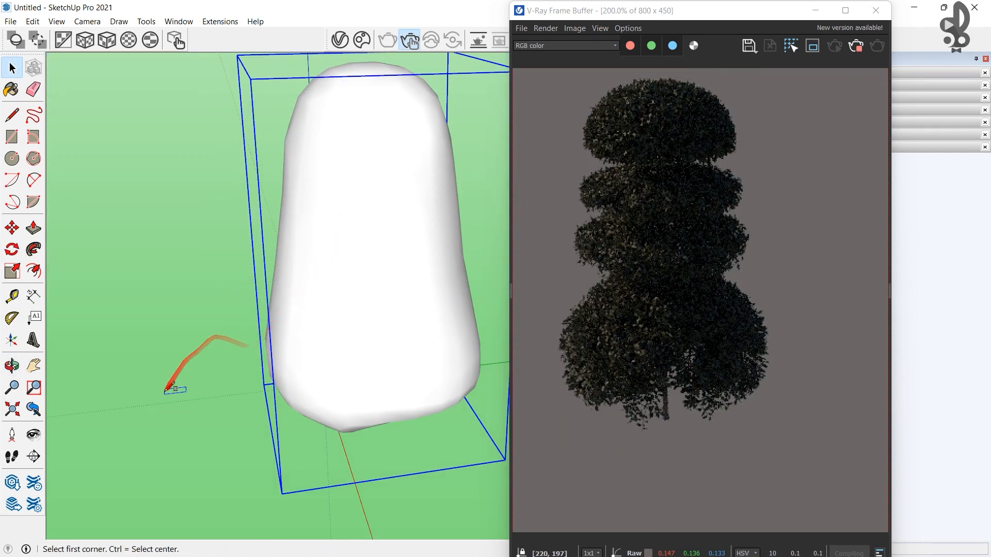
left_click(168, 398)
left_click(258, 474)
key("p")
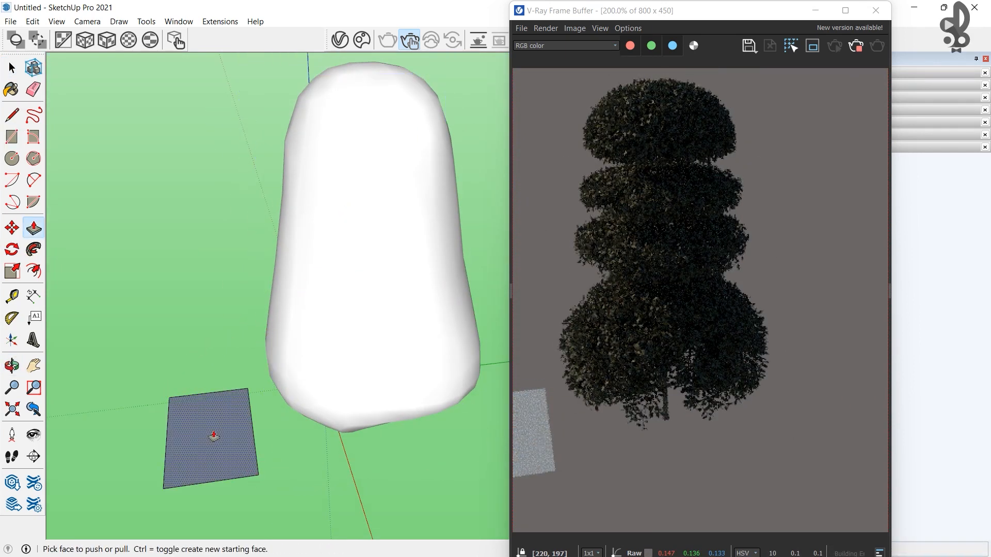
left_click_drag(214, 437, 215, 283)
mouse_move(204, 278)
middle_mouse_down()
mouse_move(187, 270)
mouse_move(312, 307)
mouse_move(304, 305)
middle_mouse_up()
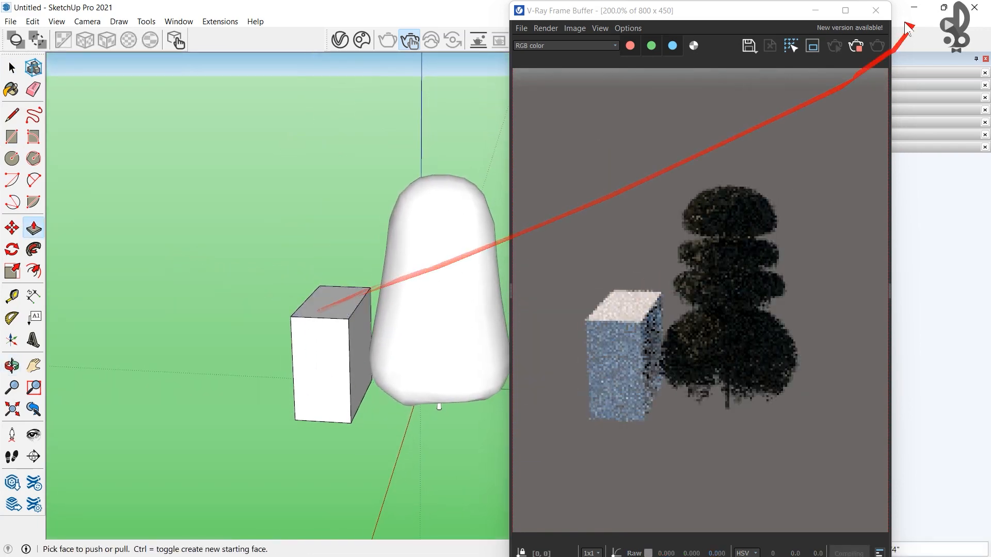
- Stop the interactive render, close the V-Ray Frame Buffer and return to the Select tool
left_click(854, 42)
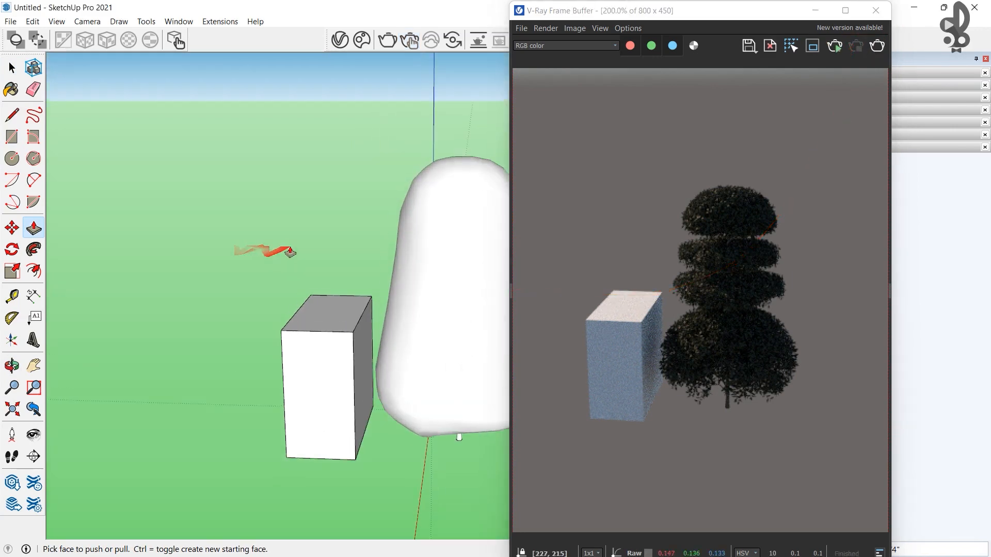
left_click(876, 12)
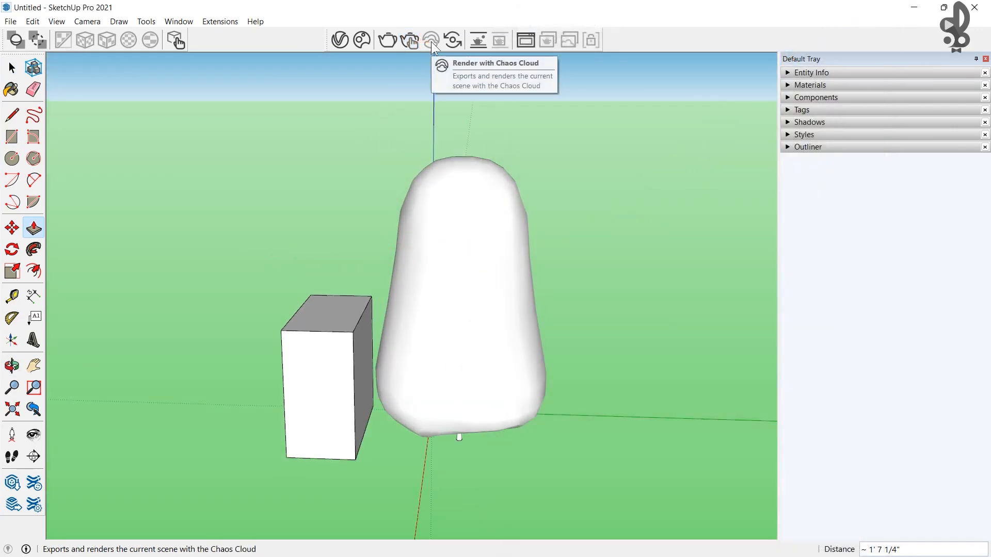
left_click(12, 67)
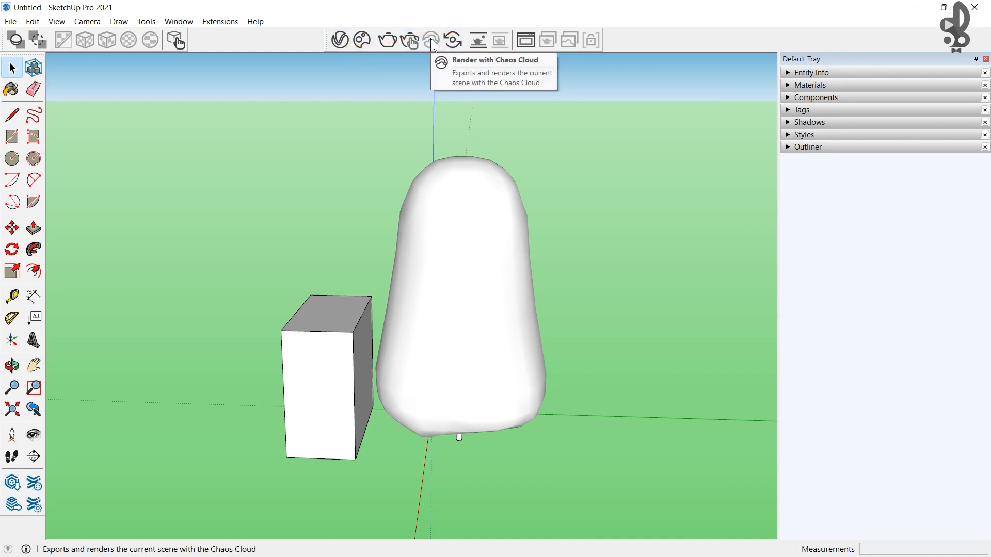
- Open the V-Ray Asset Editor and start Render with Chaos Cloud from its render options
left_click(335, 42)
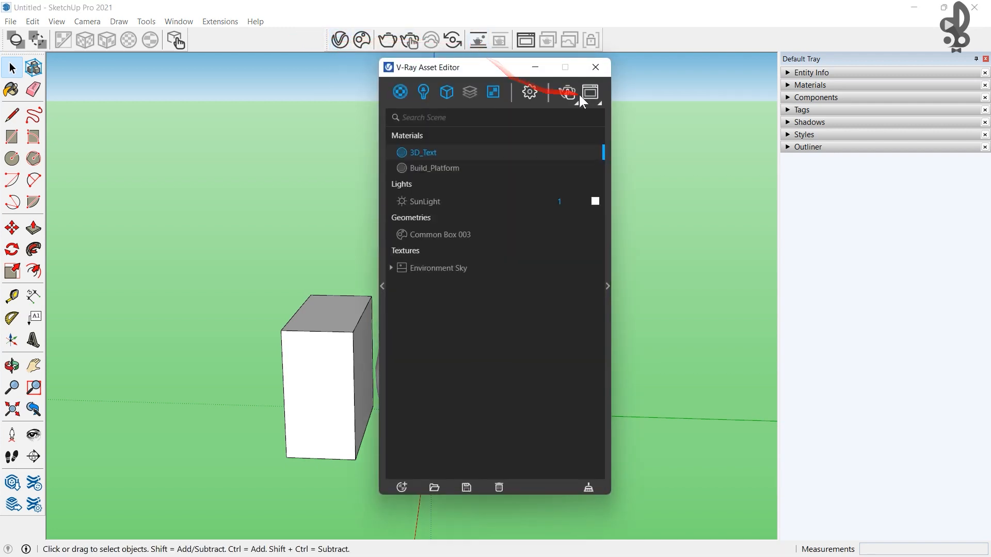
left_click(576, 104)
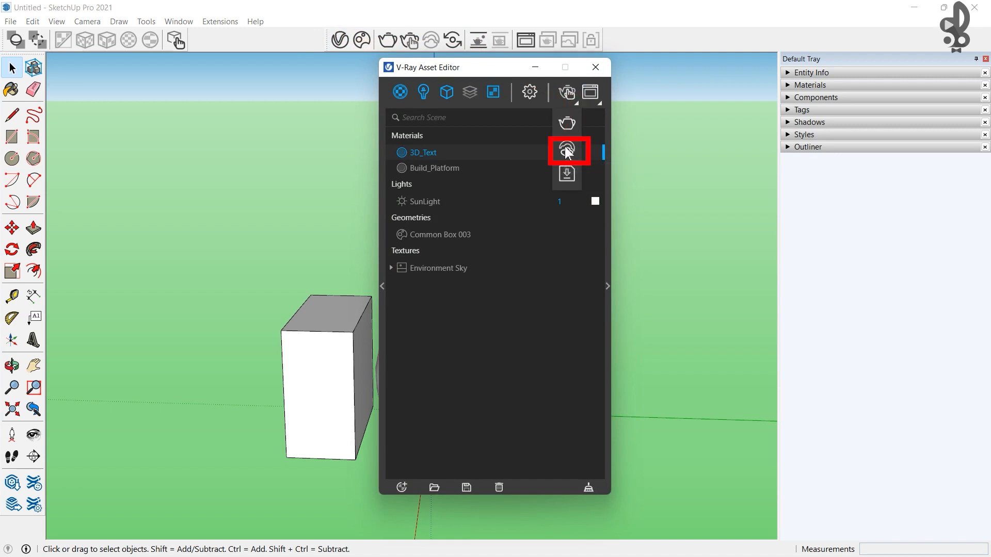
left_click(430, 40)
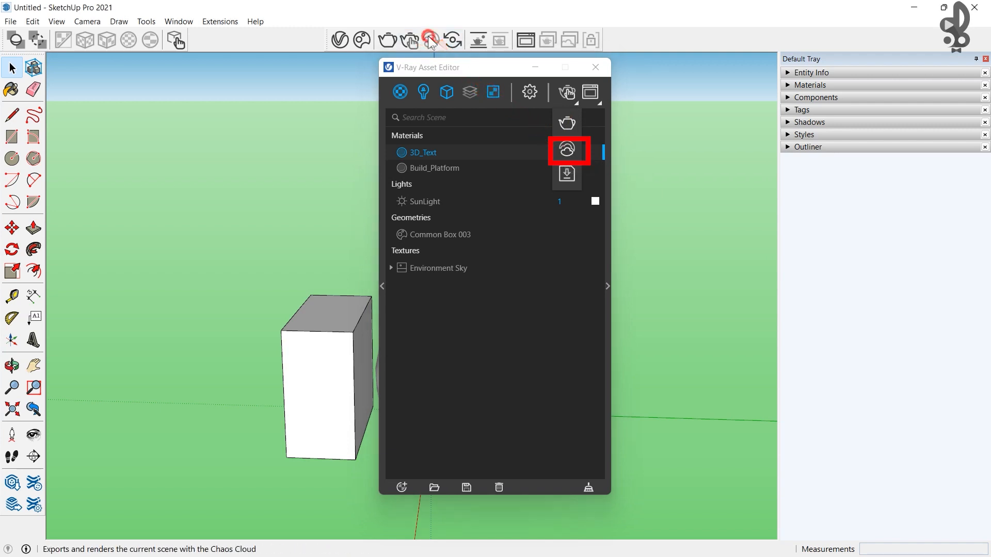
left_click(595, 67)
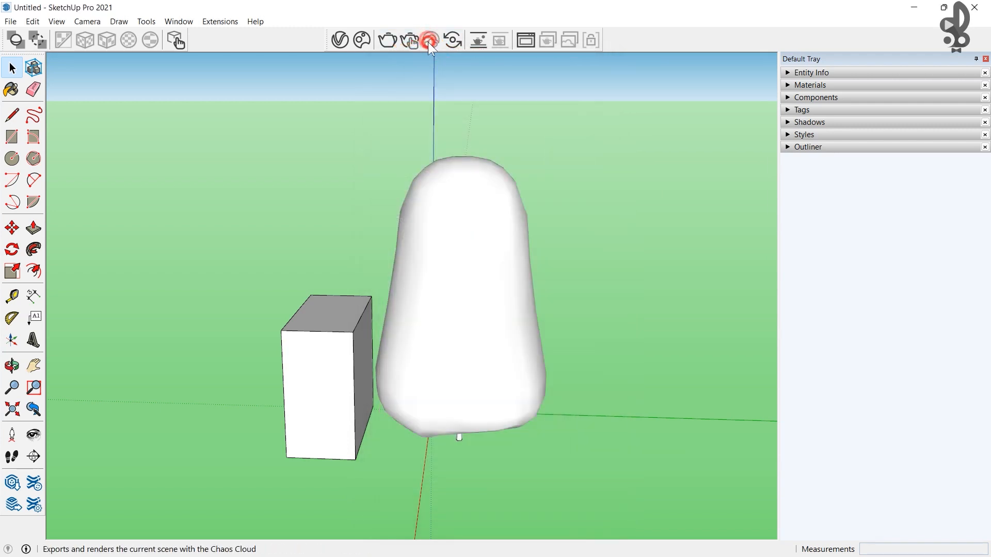
left_click(339, 41)
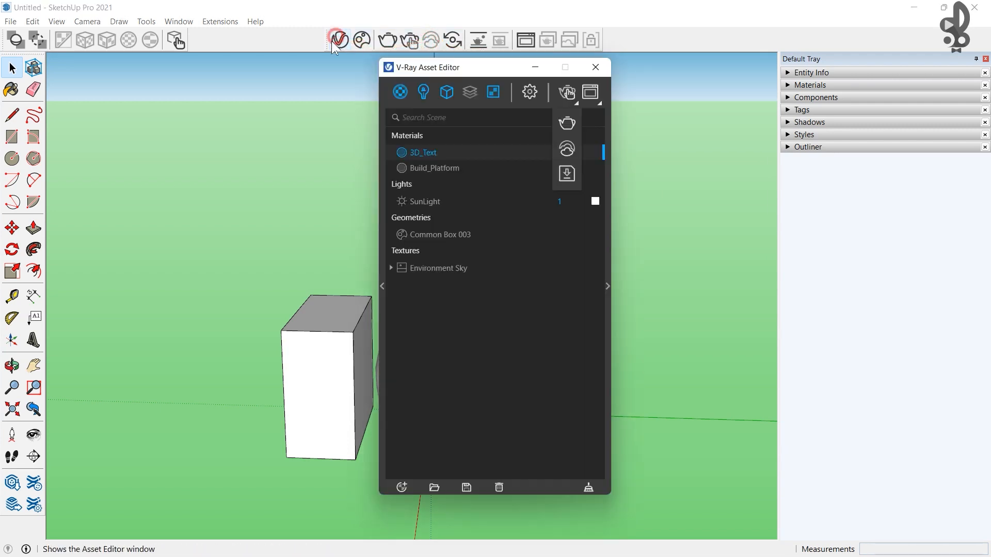
left_click(566, 148)
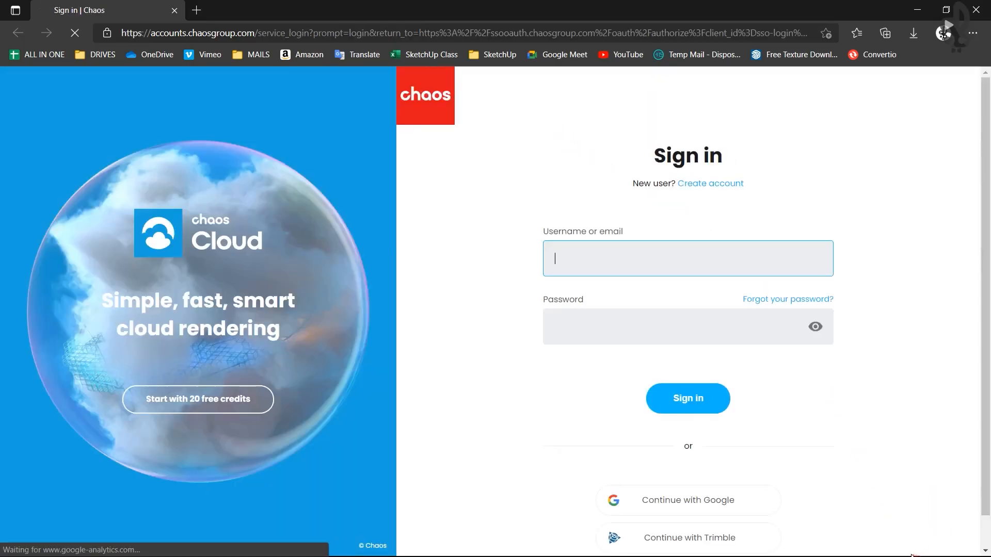
- Check the Chaos Cloud sign-in form without signing in, minimize the browser and close the V-Ray Asset Editor
left_click(611, 265)
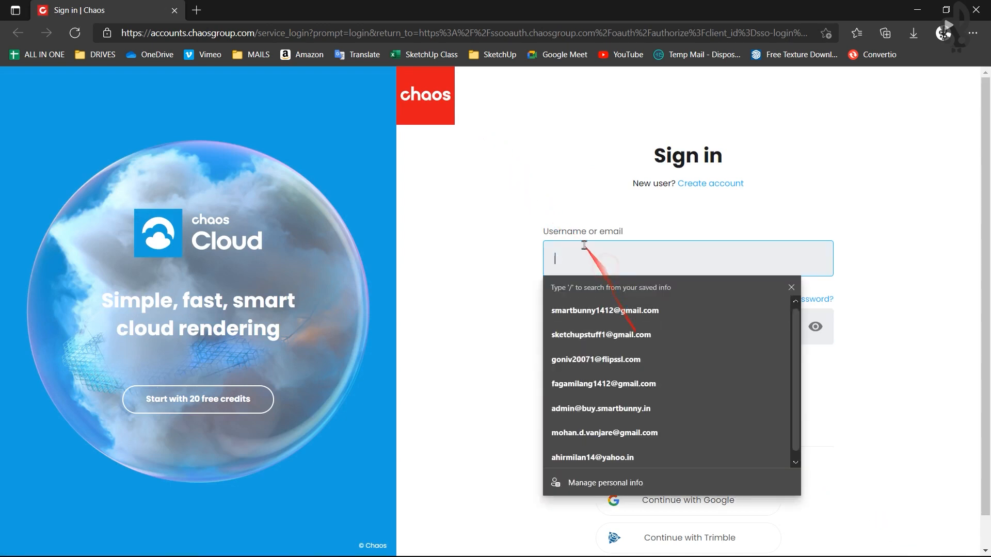
left_click(927, 320)
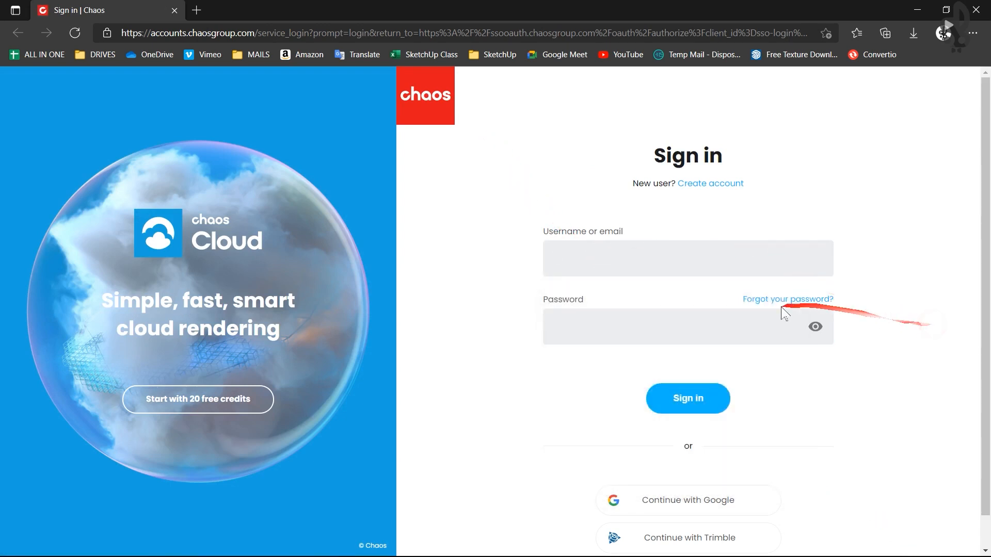
left_click(914, 7)
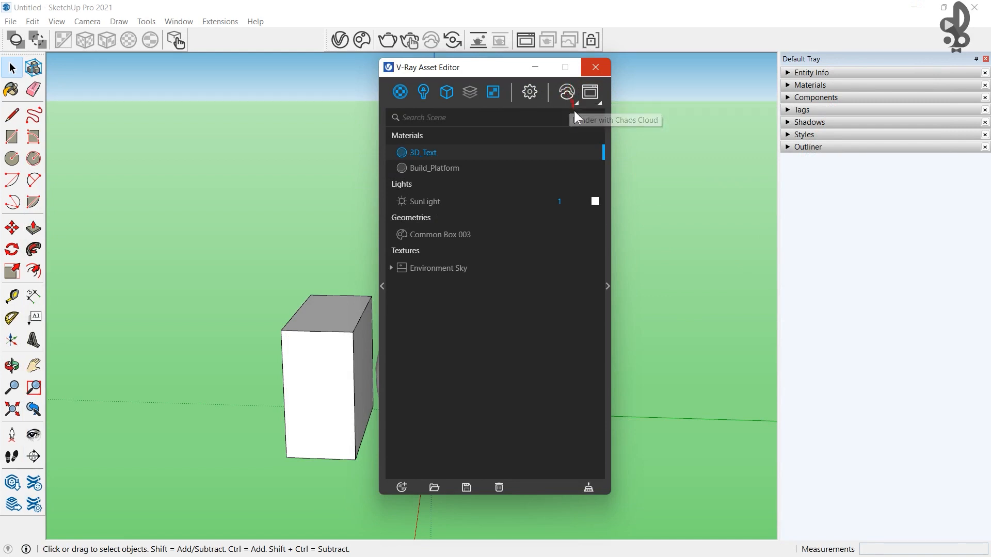
left_click(597, 67)
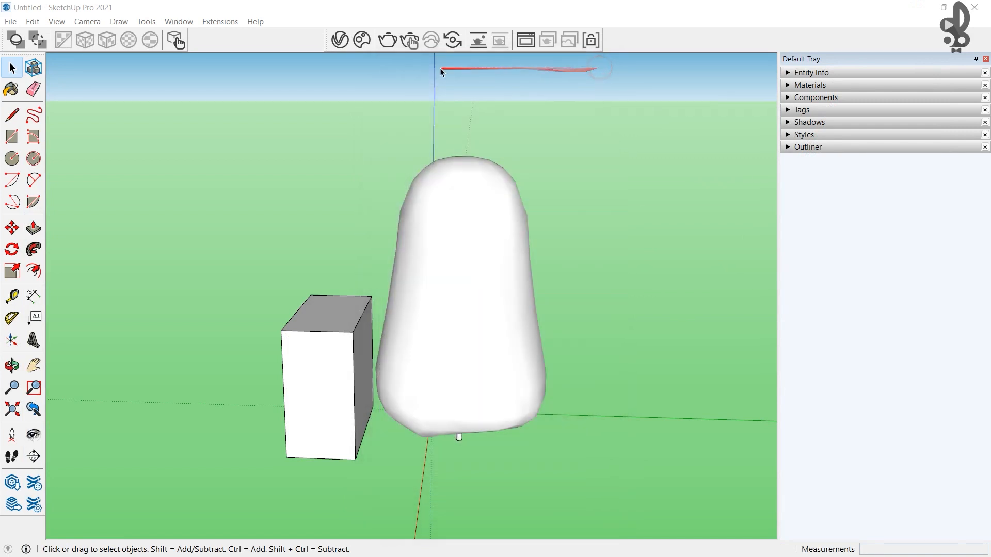
- Launch V-Ray Vision, view the scene full screen, and place its window beside the model
left_click(453, 39)
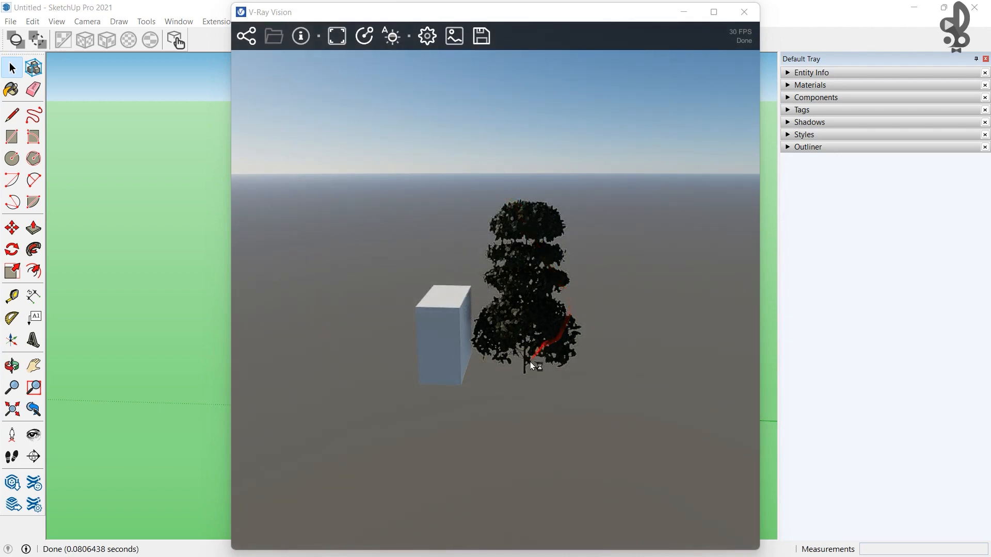
mouse_move(506, 14)
left_mouse_down()
mouse_move(831, 21)
mouse_move(674, 1)
left_mouse_up()
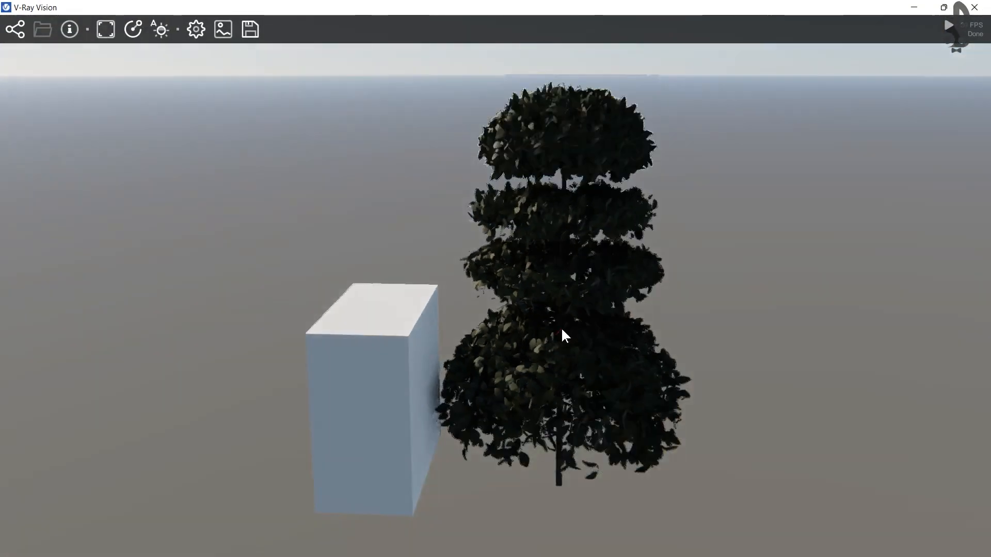
mouse_move(706, 312)
left_mouse_down()
mouse_move(540, 328)
mouse_move(422, 268)
mouse_move(632, 339)
mouse_move(797, 287)
mouse_move(826, 300)
mouse_move(693, 327)
mouse_move(542, 309)
mouse_move(619, 322)
mouse_move(763, 320)
mouse_move(805, 5)
mouse_move(759, 166)
mouse_move(797, 61)
left_mouse_up()
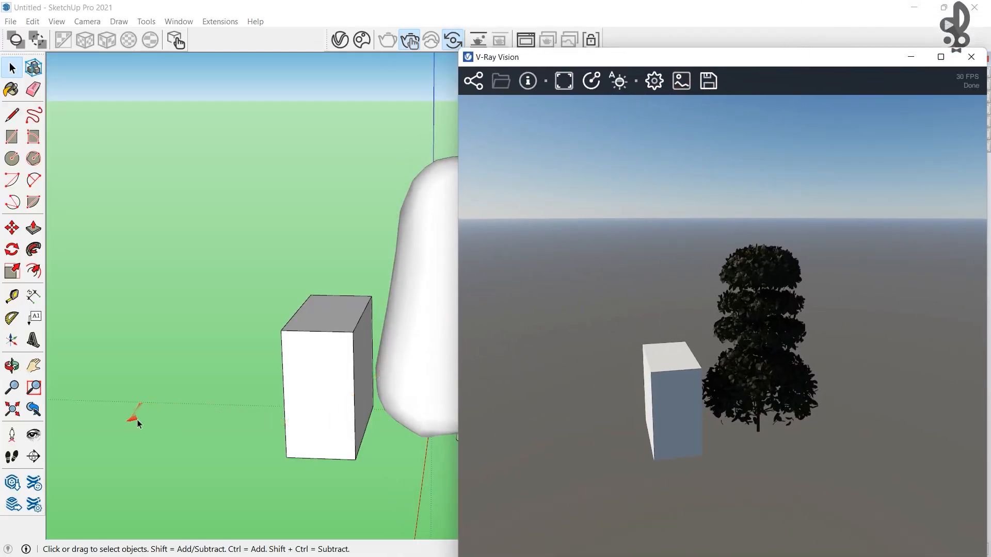
- Push/pull the box's front face outward and raise its top face by about 1' 8 3/8" with V-Ray Vision running
left_click(126, 425)
left_click(325, 351)
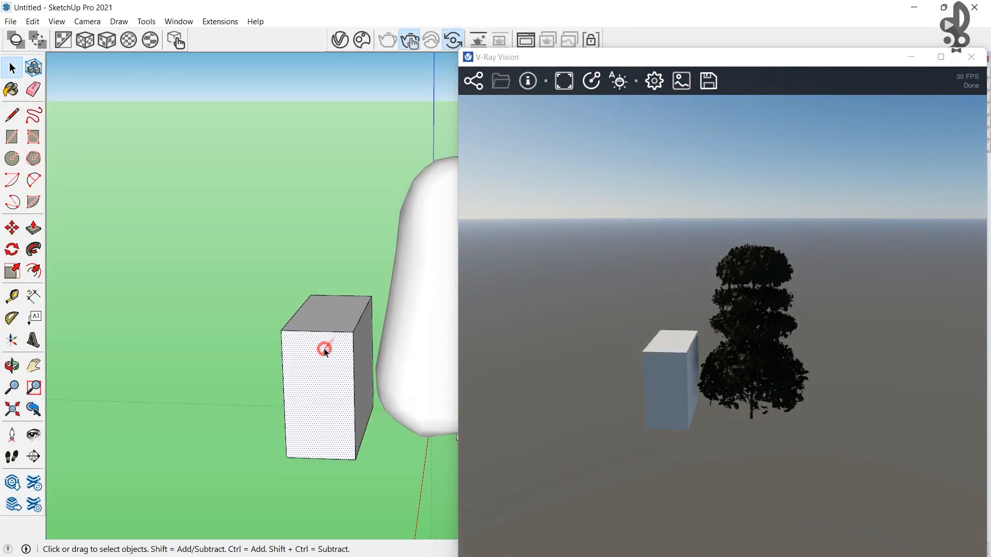
key("p")
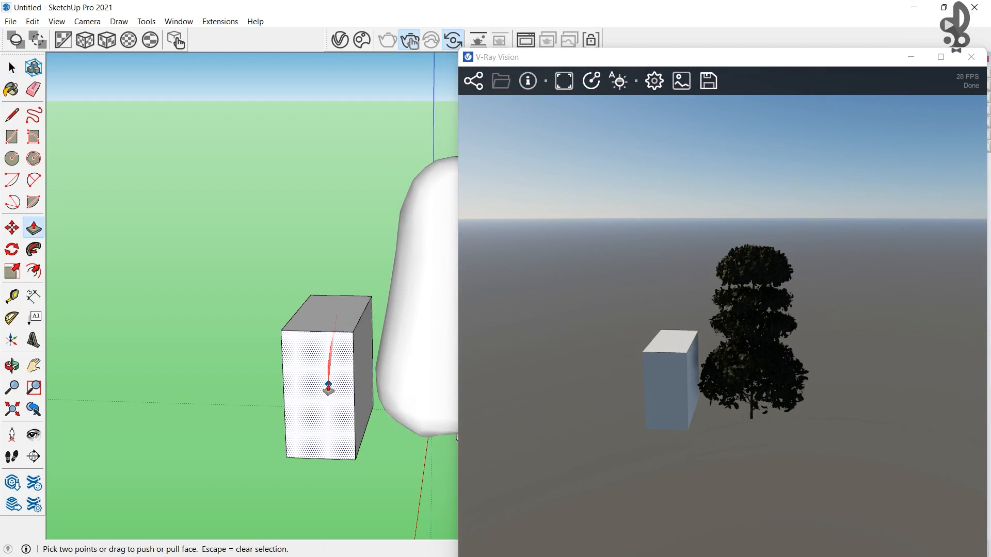
left_click_drag(328, 388, 294, 436)
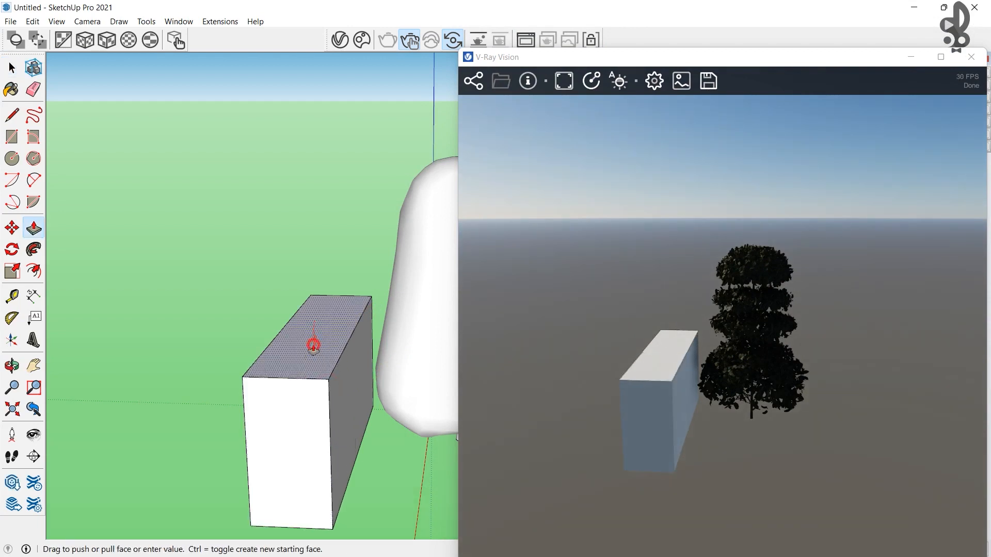
left_click_drag(313, 345, 310, 199)
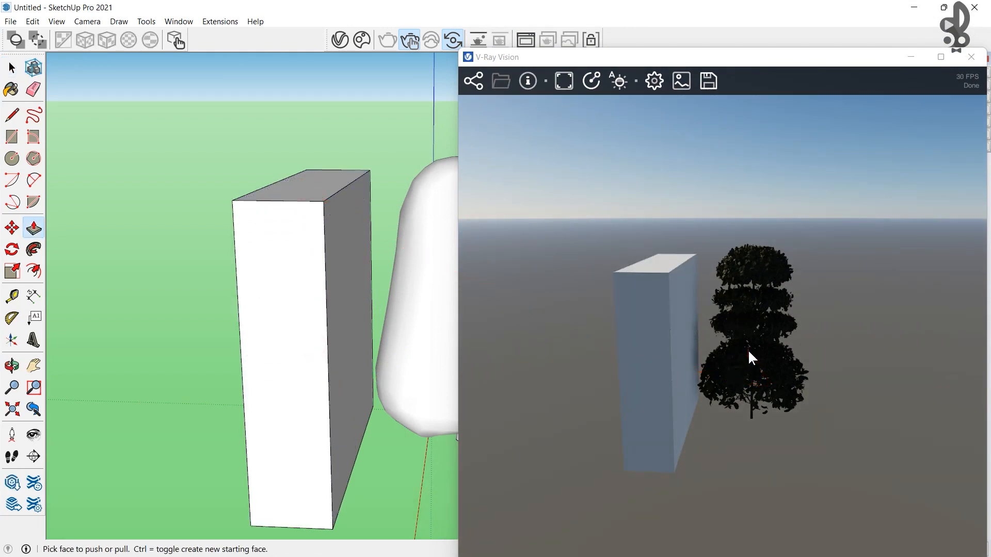
- Maximize V-Ray Vision, inspect the enlarged box and plant from a higher angle, and close the window
left_click(941, 57)
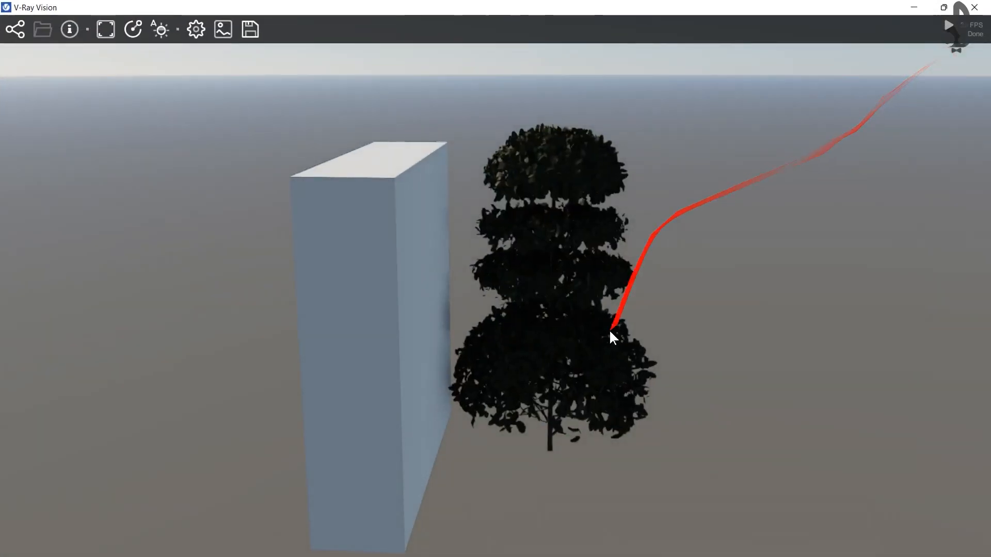
left_click_drag(610, 332, 588, 376)
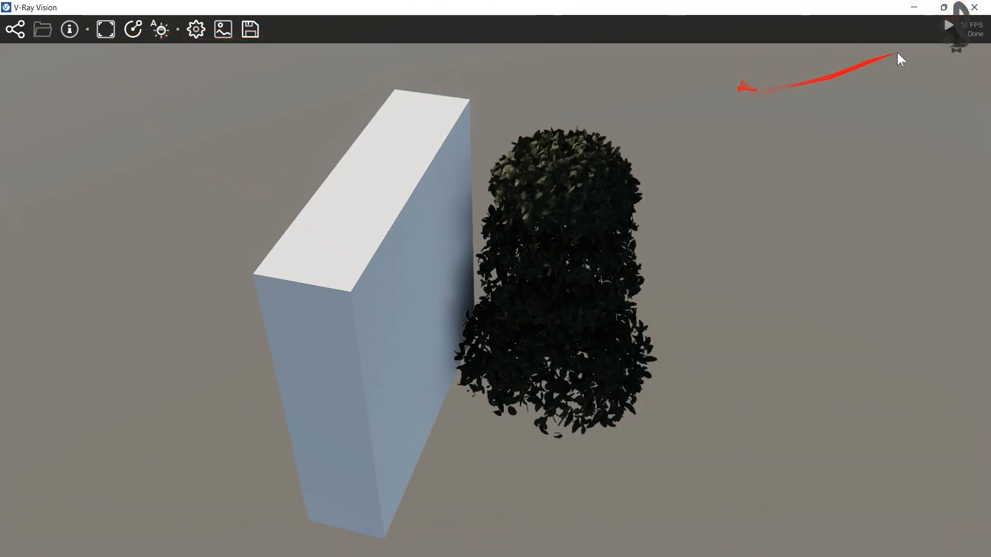
left_click(975, 7)
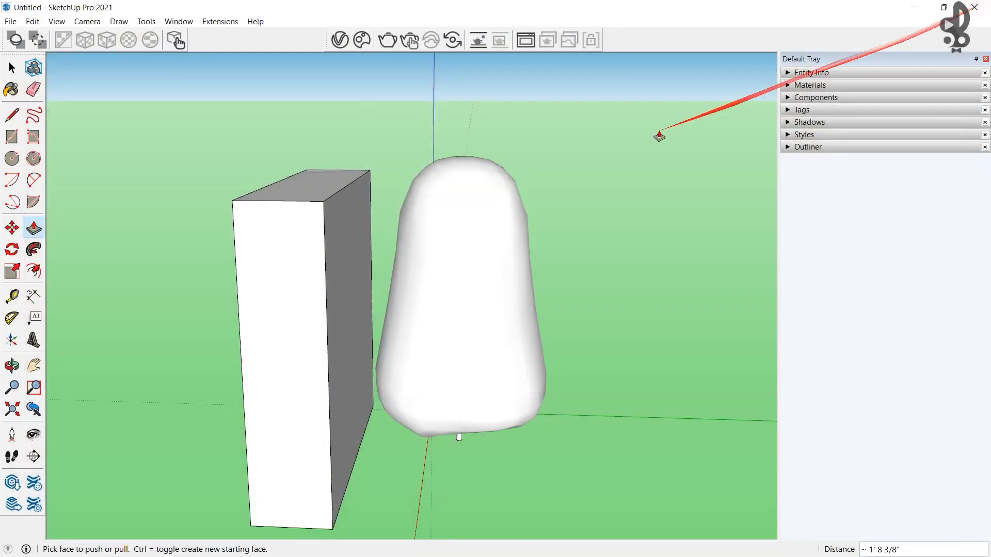
- Orbit to a corner view of the box and plant and start a V-Ray viewport render
left_click(478, 42)
middle_click_drag(525, 287, 376, 217)
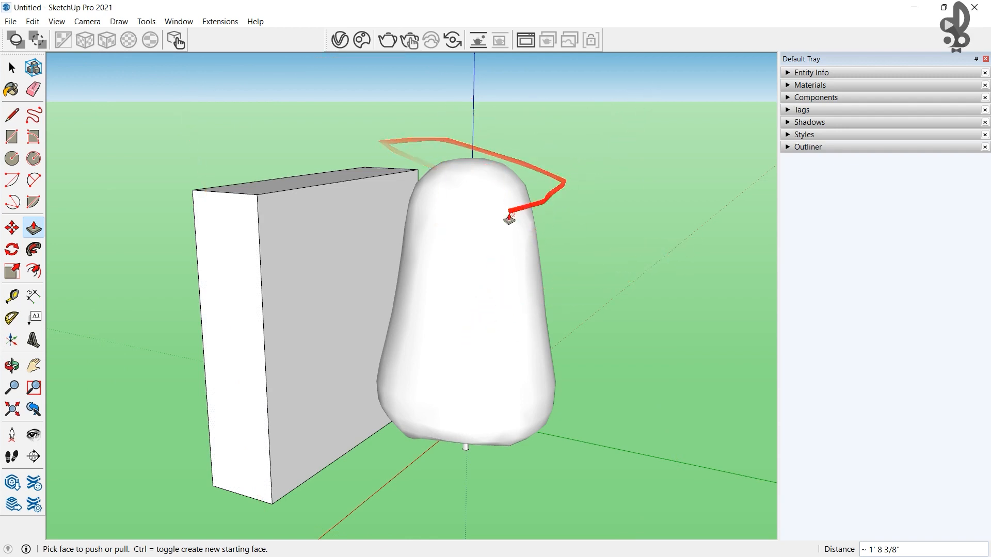
left_click(477, 40)
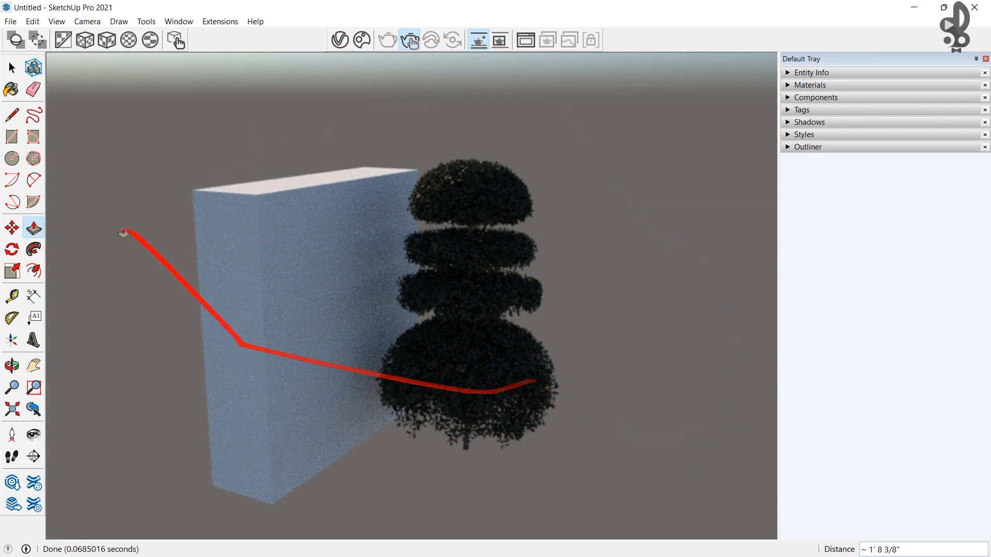
- Try painting the box's broad front face with Color B01 and Color D03 while the viewport render runs
left_click(11, 89)
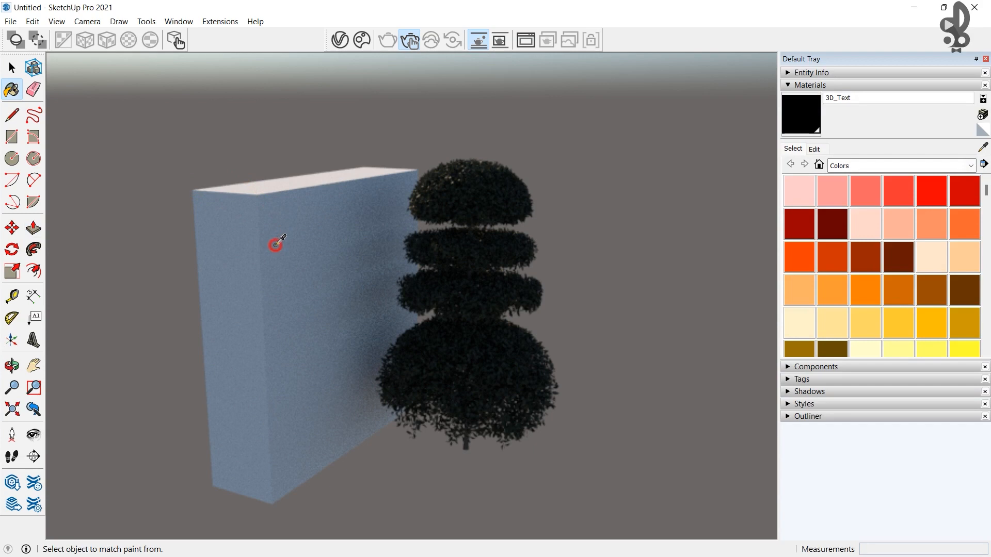
left_click(275, 245, "alt")
left_click(863, 228)
left_click(297, 248)
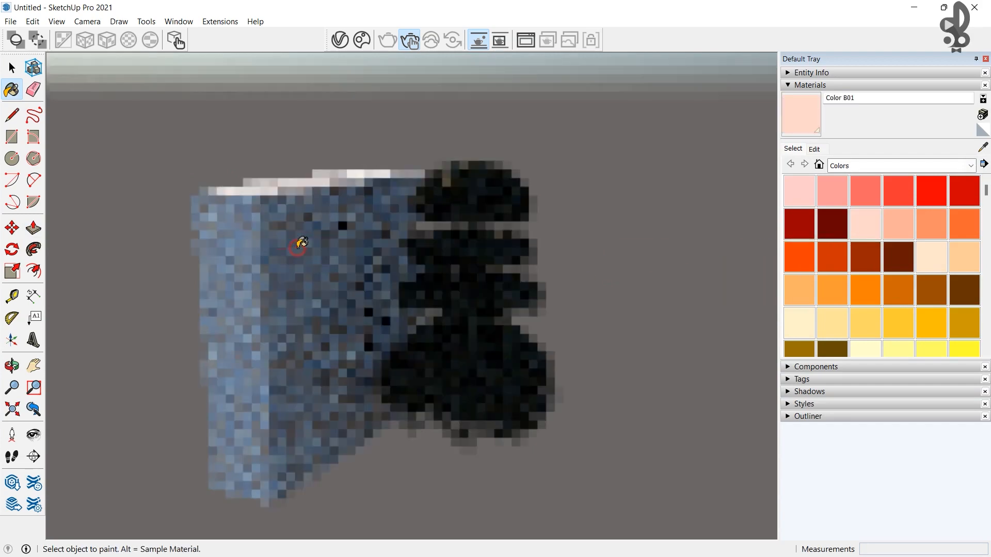
left_click(861, 323)
left_click(278, 236)
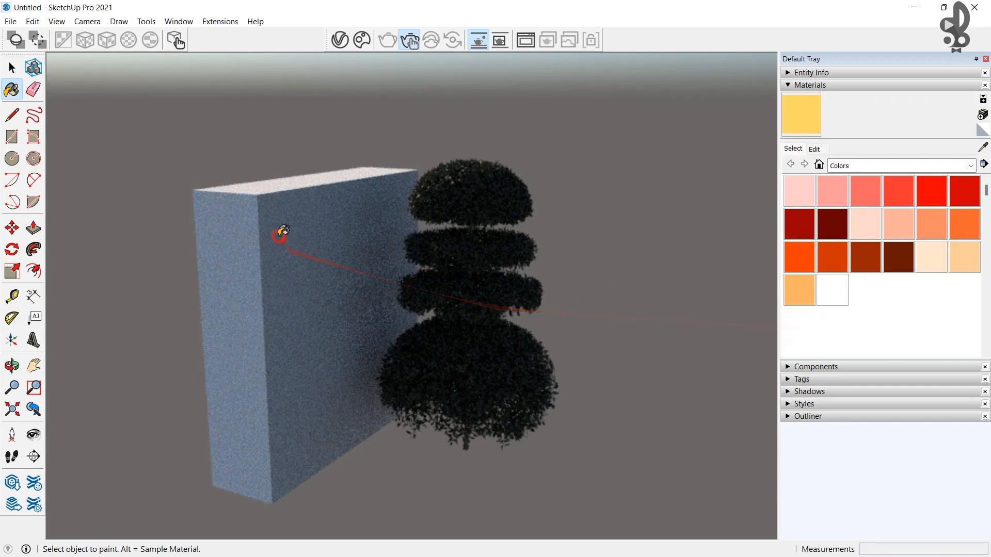
- Paint the box's broad front face dark green with Color F08 and its narrow end face black
scroll(940, 300, "down", 3)
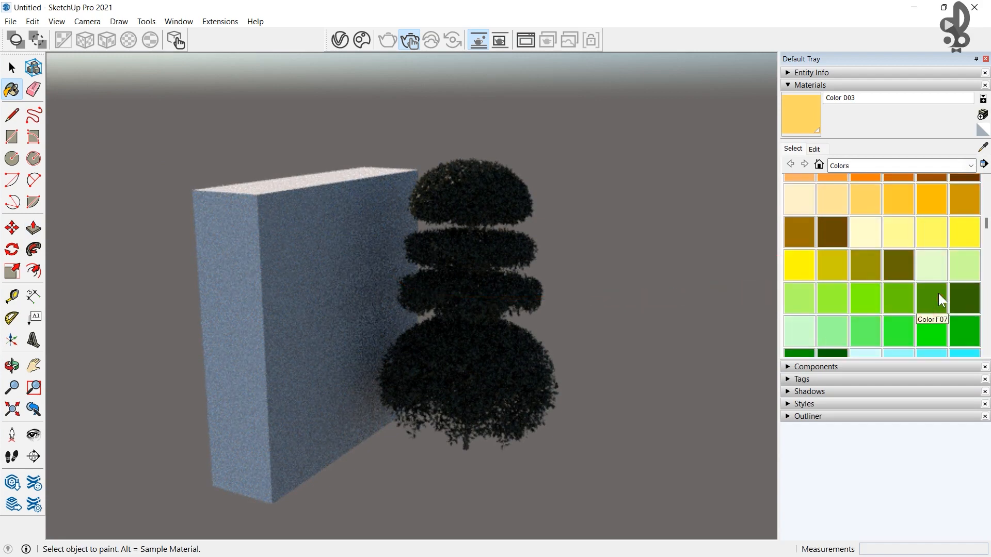
left_click(955, 308)
left_click(358, 259)
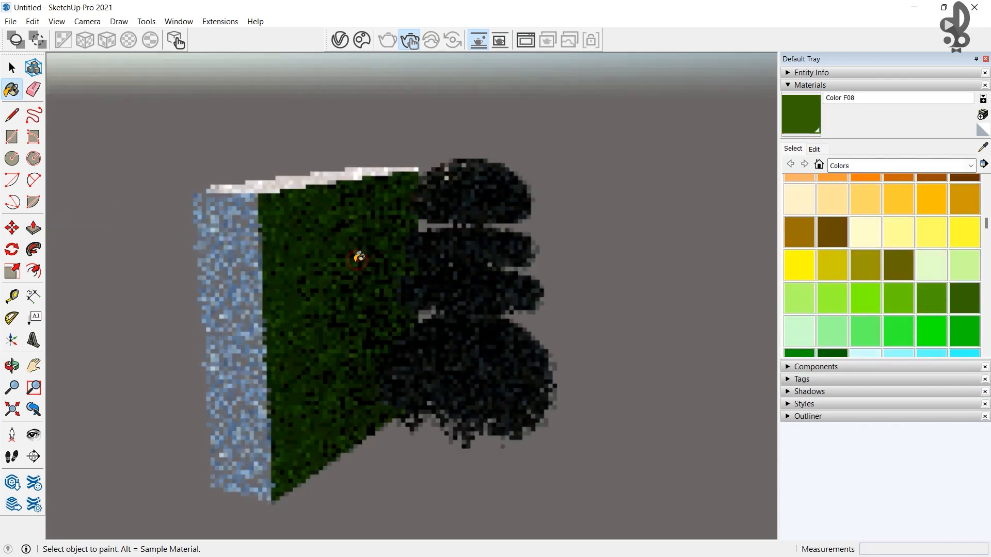
scroll(935, 310, "down", 5)
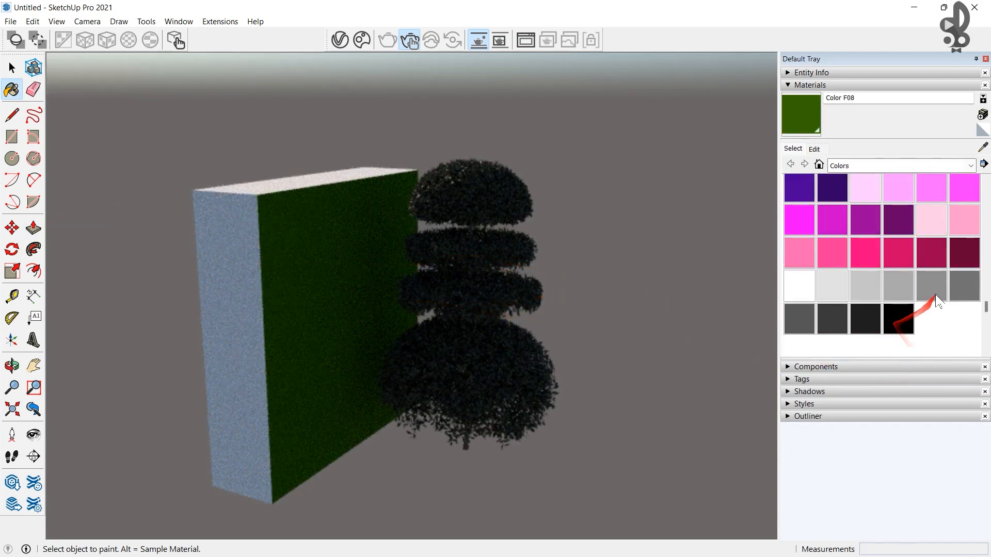
left_click(898, 323)
left_click(199, 250)
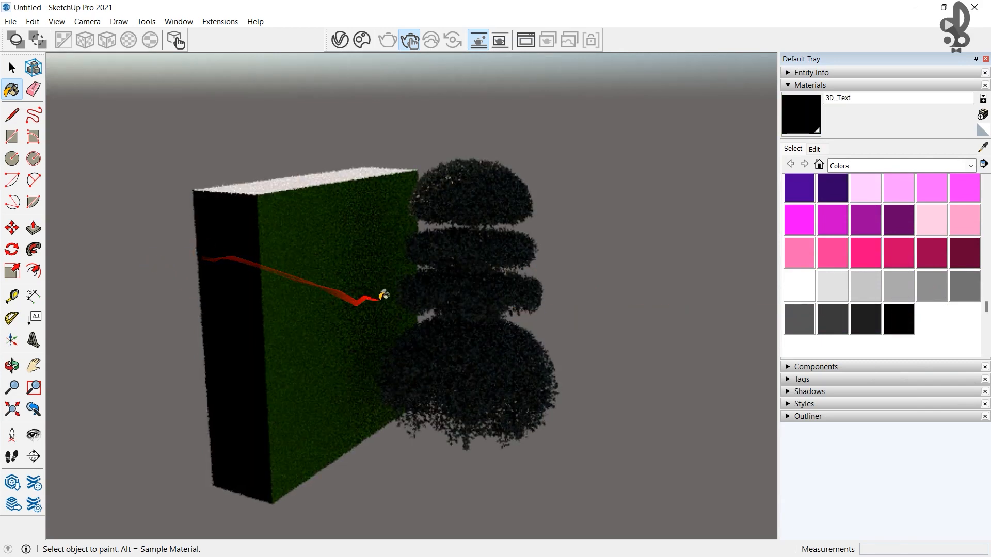
- Move the plant about 1' 4" away from the box with the viewport render running
mouse_move(351, 235)
middle_mouse_down()
mouse_move(394, 360)
mouse_move(294, 327)
middle_mouse_up()
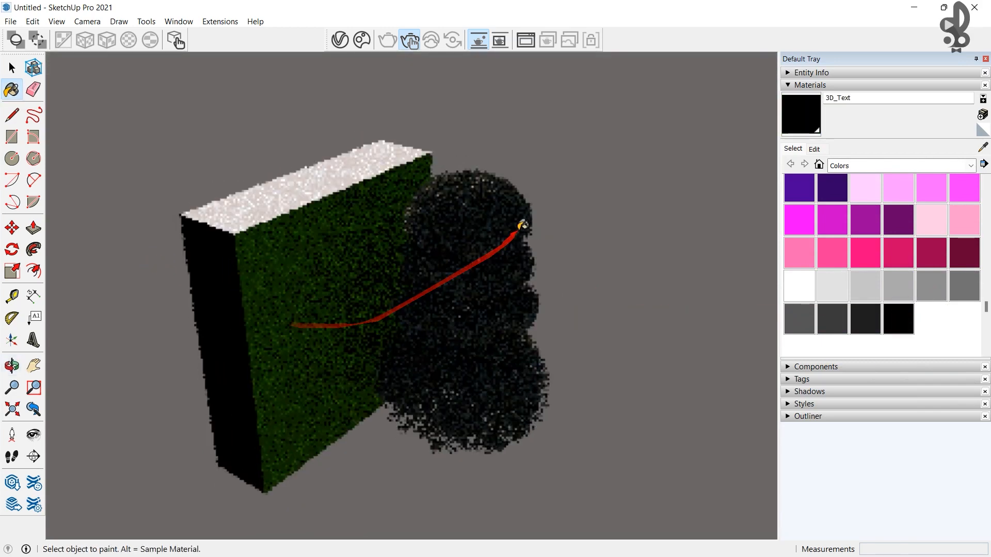
mouse_move(524, 221)
middle_mouse_down()
mouse_move(438, 264)
mouse_move(472, 382)
middle_mouse_up()
key("space")
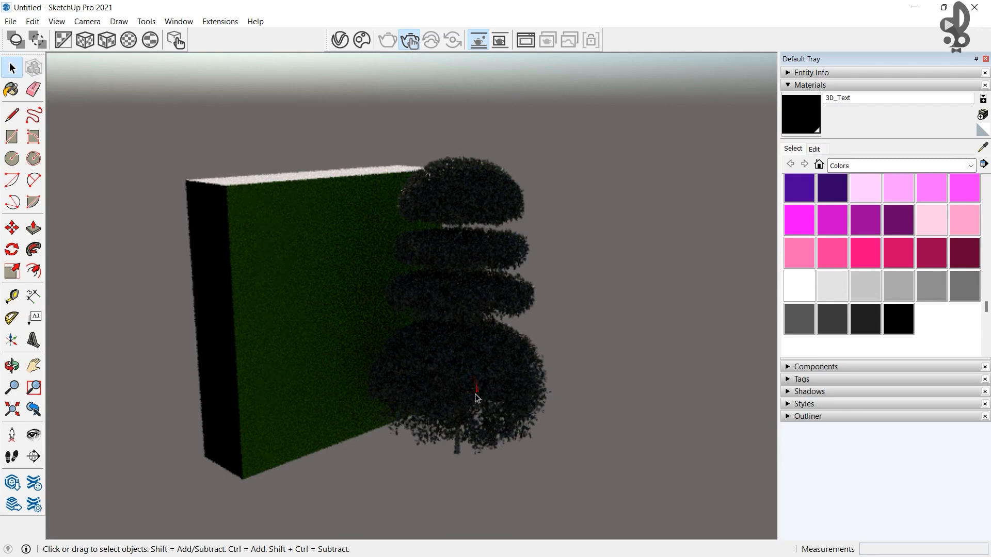
key("m")
left_click(471, 396)
left_click(602, 397)
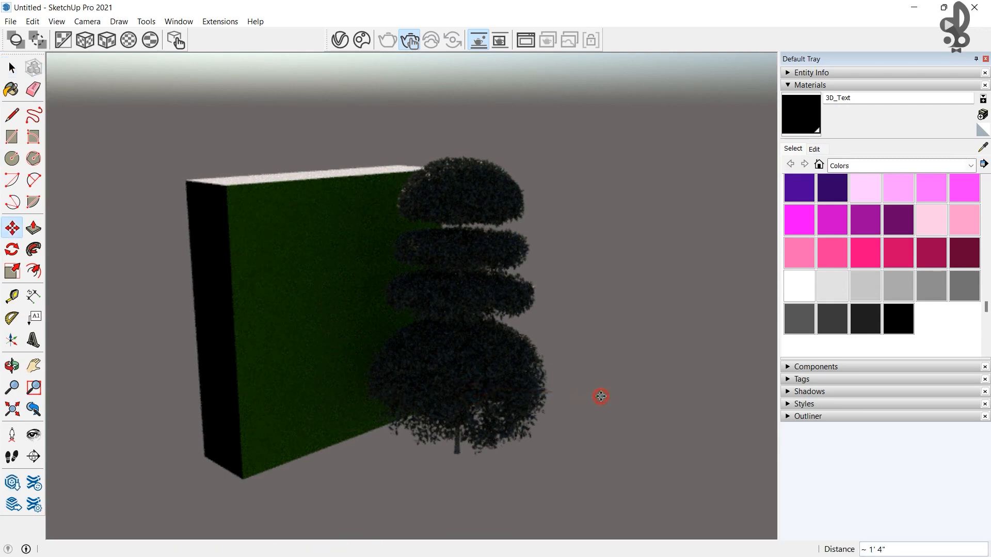
key("space")
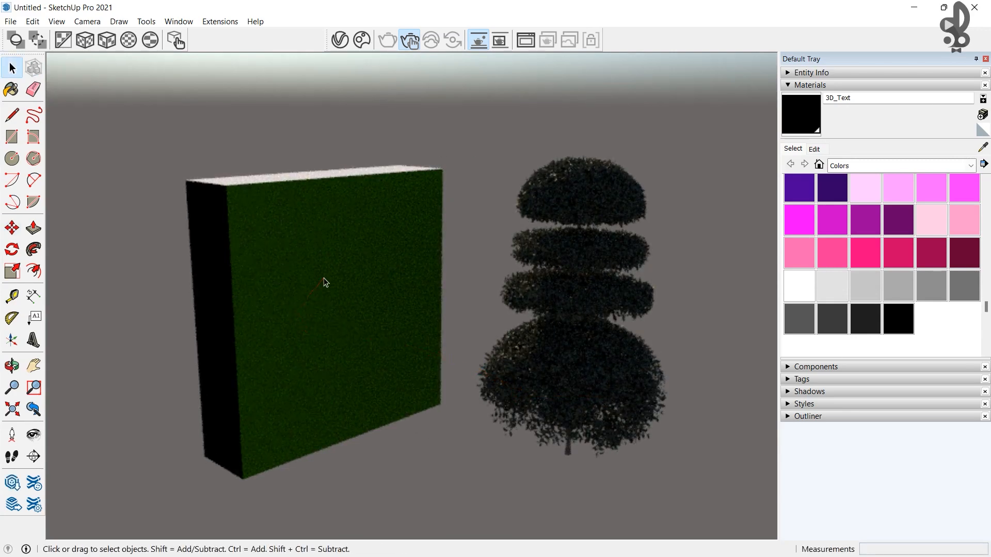
- Push/pull the box's green face outward by about 8 3/8" and lower its top face by about 8 1/2"
key("p")
left_click(311, 253)
left_click(345, 291)
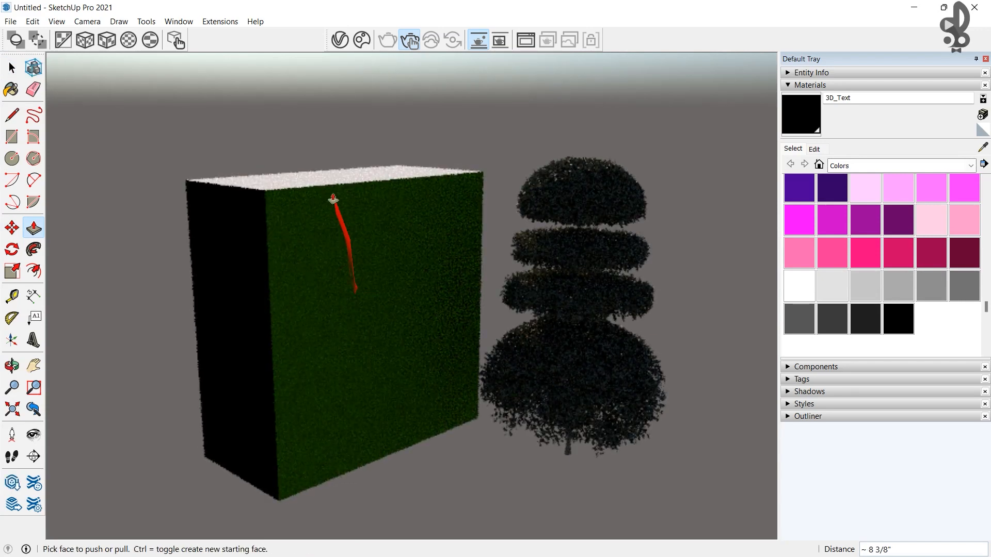
left_click(334, 181)
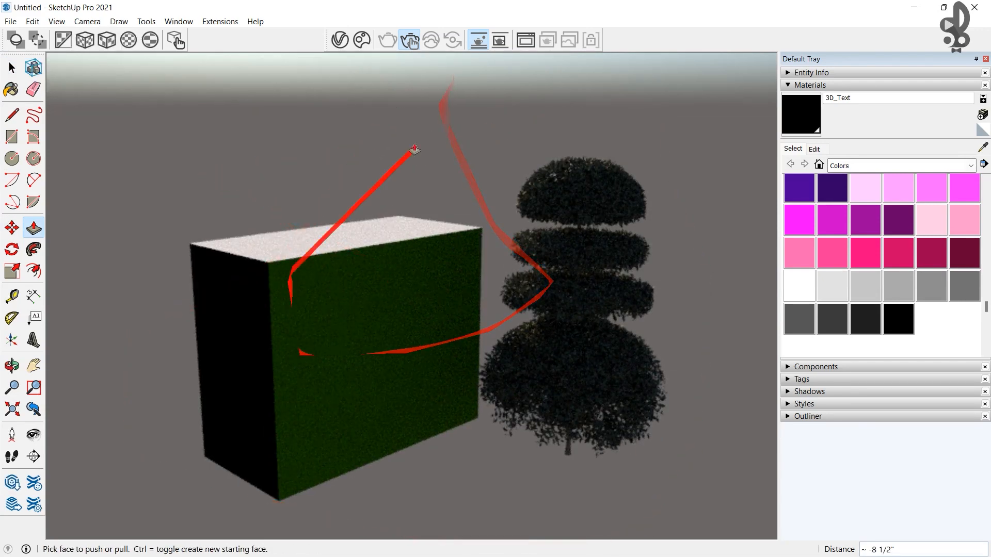
key("space")
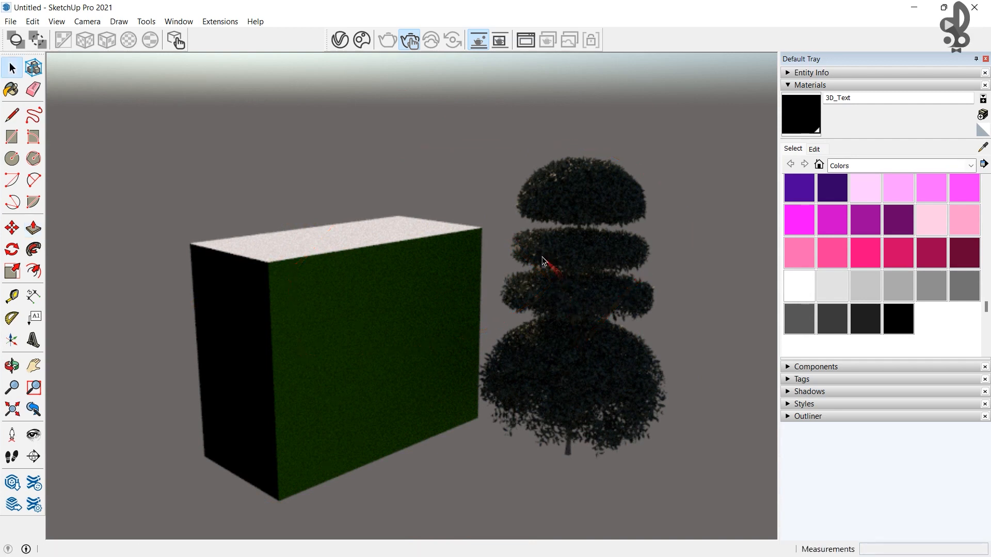
- Stop the viewport render, orbit to a higher corner view of the box and plant, and restart viewport rendering
left_click(410, 42)
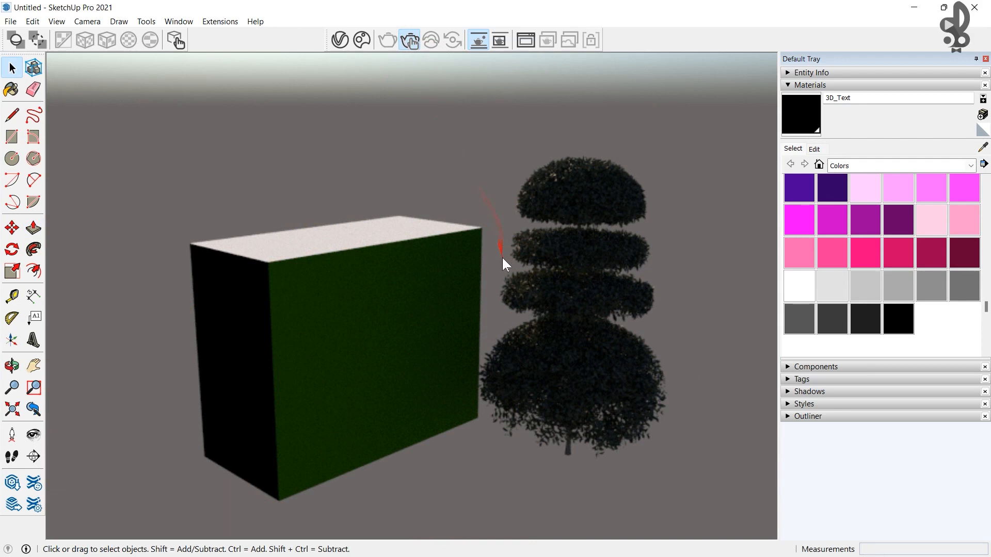
key("Escape")
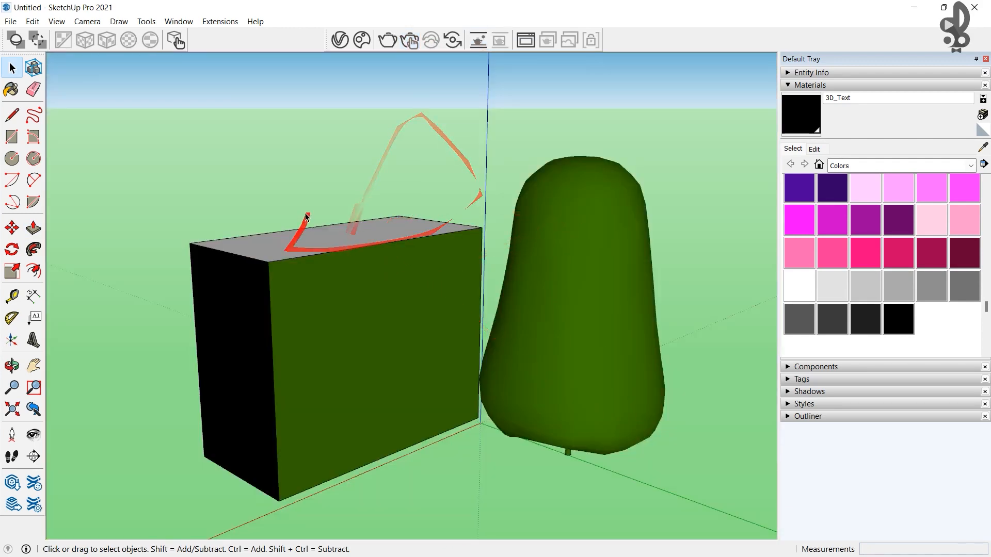
middle_click_drag(288, 232, 447, 87)
key("space")
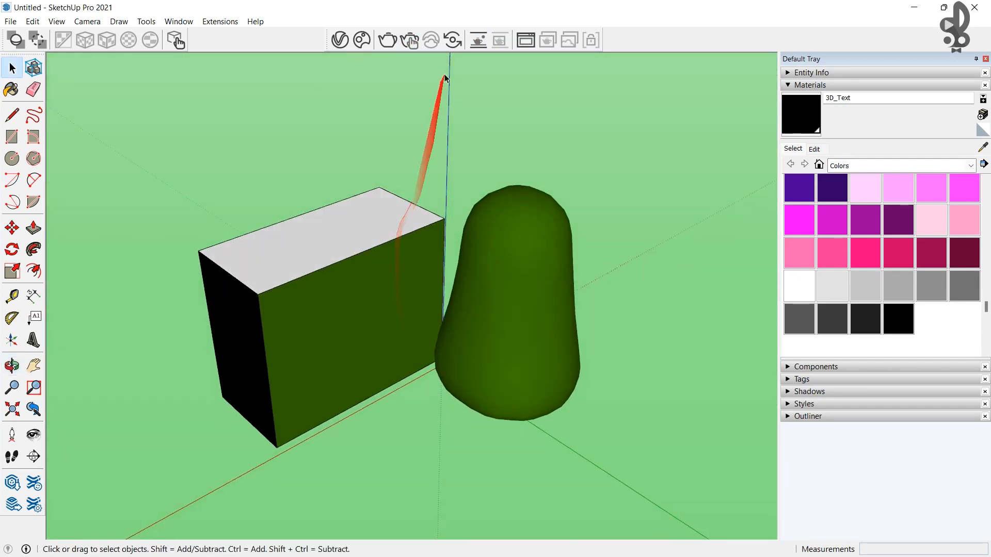
left_click(478, 40)
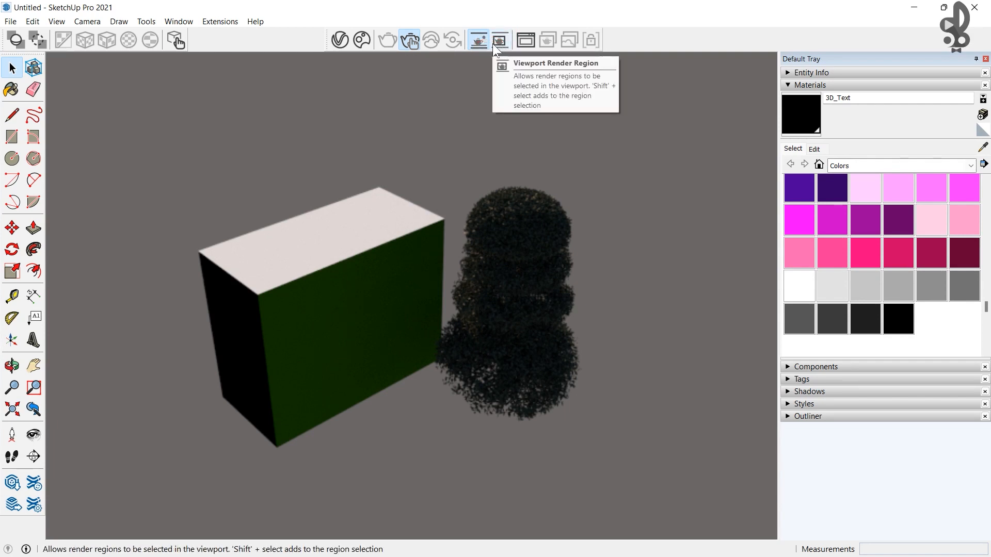
left_click(478, 42)
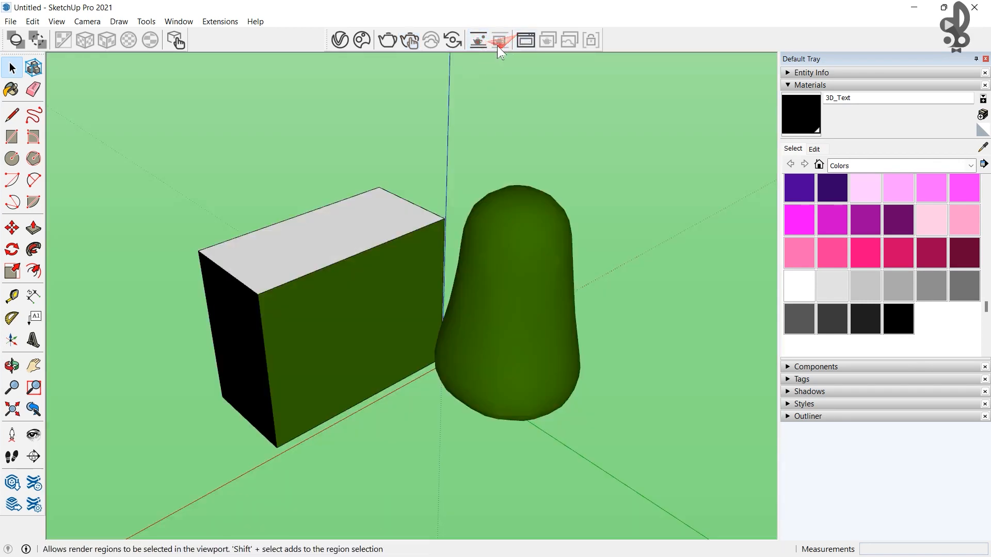
left_click(478, 42)
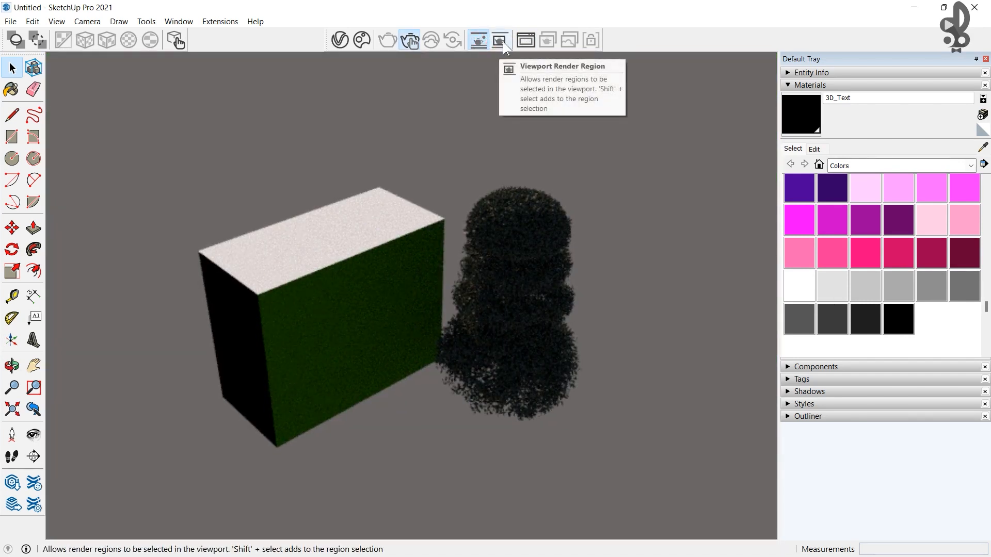
- Enable Viewport Render Region and outline single regions in turn around the whole scene, the plant and the box
left_click(502, 42)
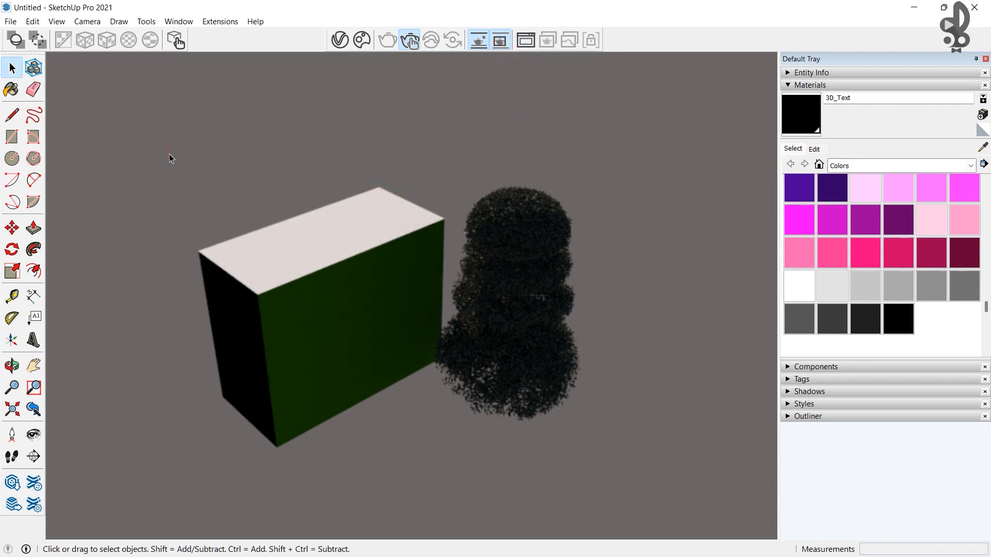
left_click_drag(280, 235, 625, 464)
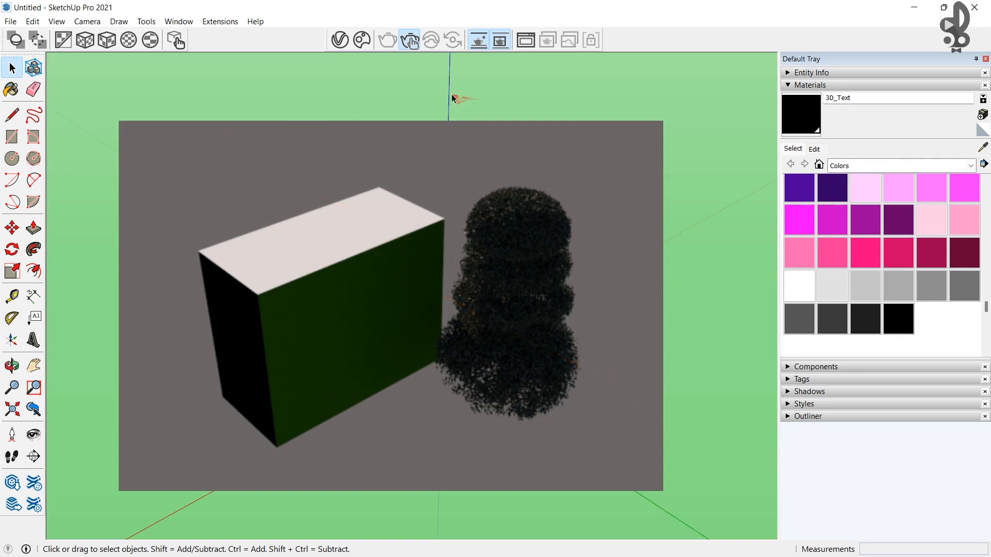
left_click_drag(502, 154, 673, 323)
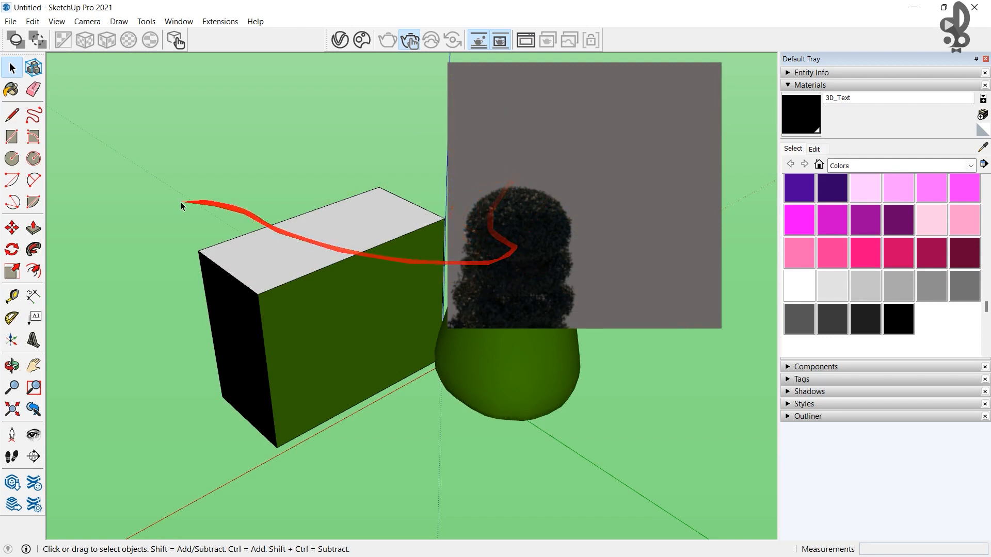
left_click_drag(144, 201, 322, 370)
left_click_drag(605, 366, 600, 368)
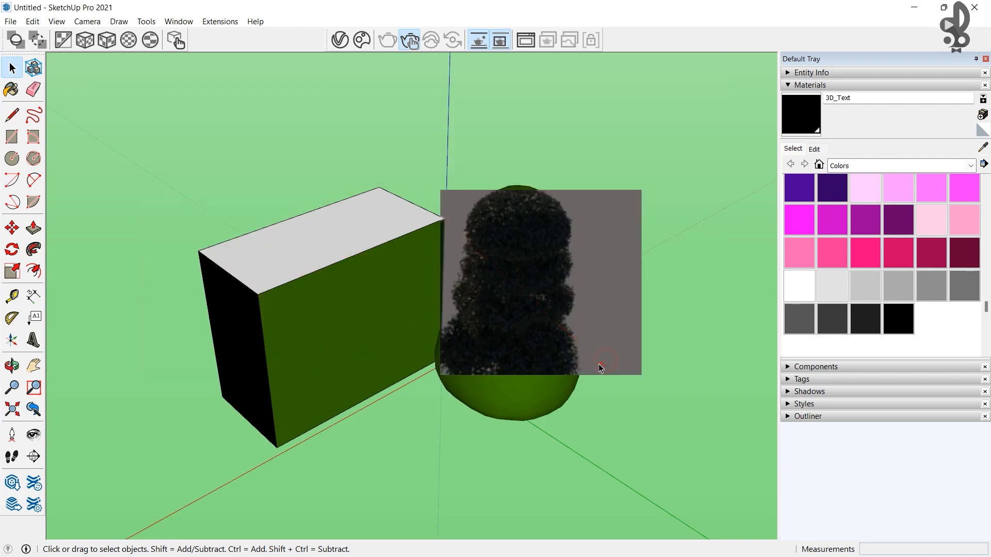
scroll(392, 327, "down", 3)
scroll(366, 310, "up", 3)
left_click_drag(223, 216, 425, 332)
left_click_drag(401, 145, 633, 342)
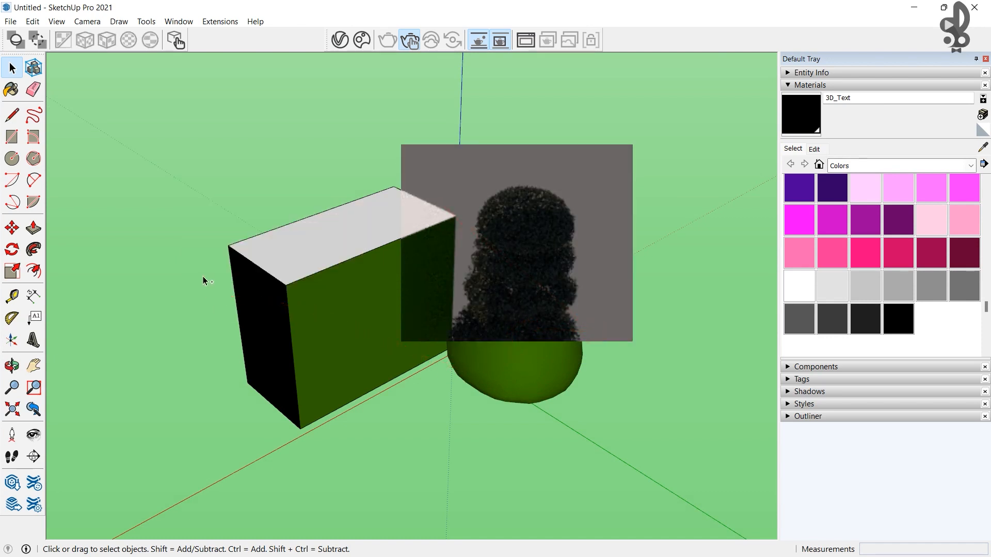
- Outline a render region over the box's black end and add further regions covering the plant and the rest of the box
left_click_drag(334, 422, 336, 427)
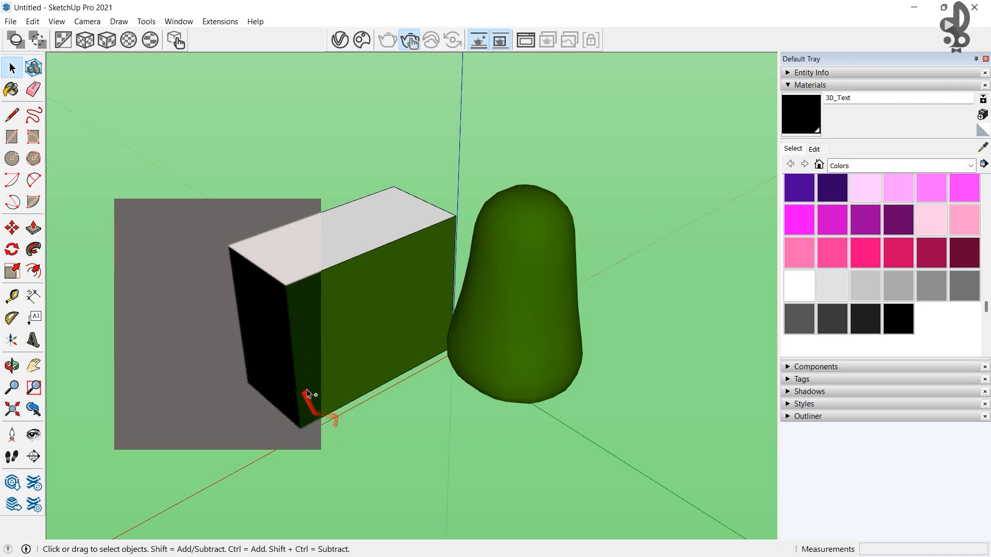
left_click_drag(456, 160, 583, 346)
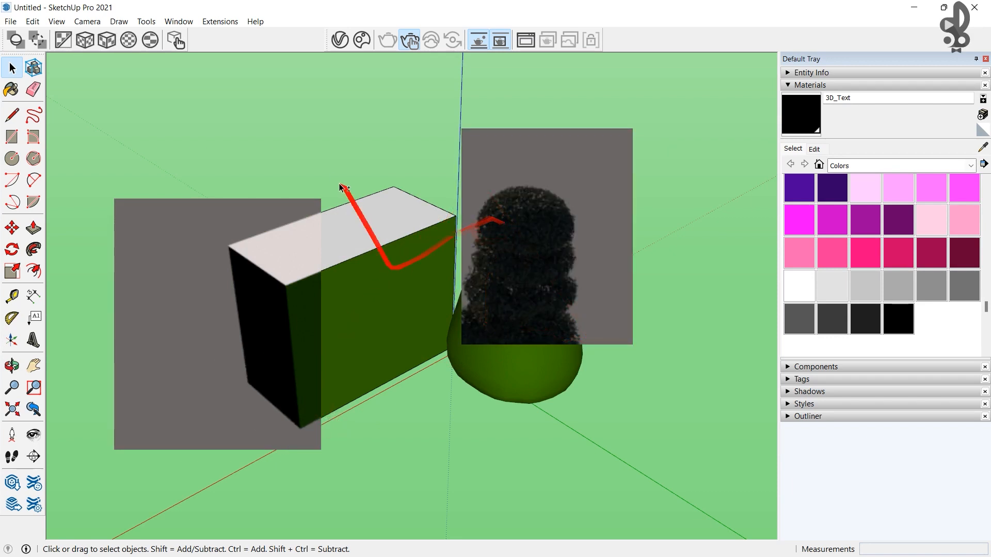
left_click_drag(325, 150, 460, 248)
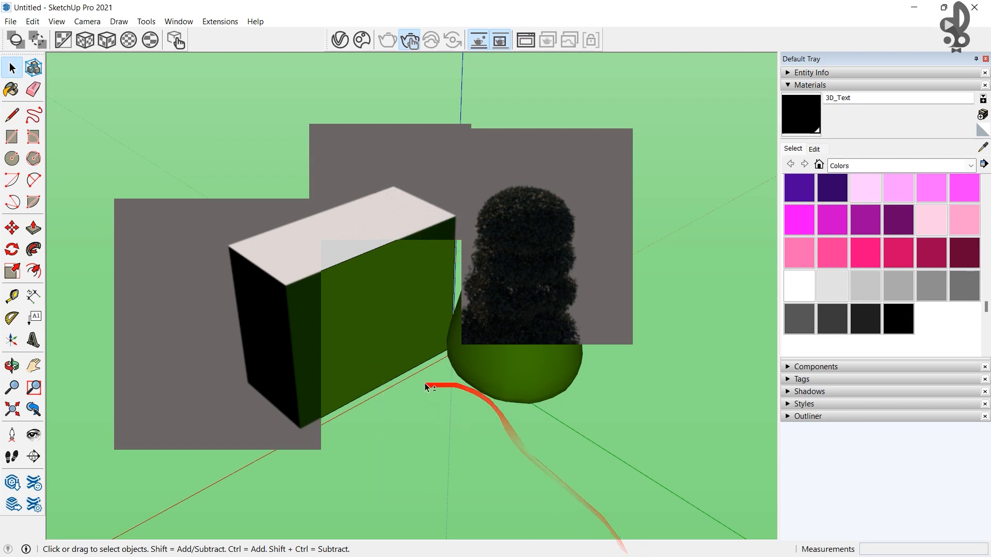
left_click_drag(468, 376, 603, 473)
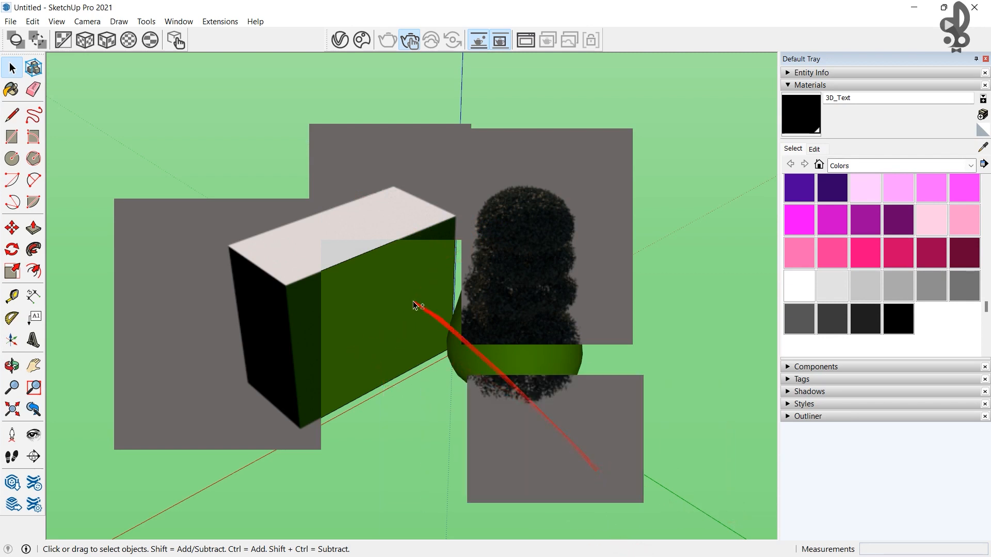
middle_click_drag(448, 329, 302, 292)
left_click_drag(512, 408, 581, 478)
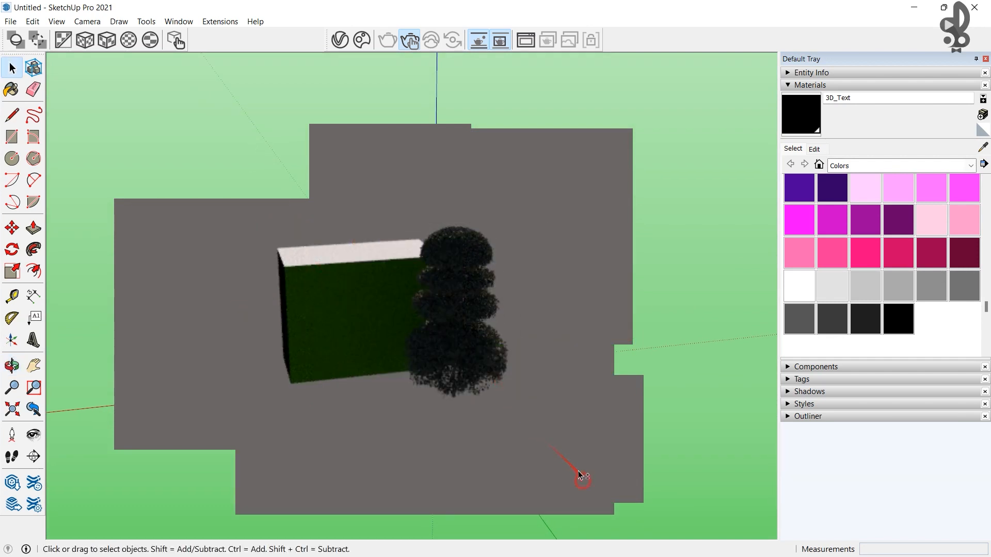
- Replace the combined regions with one render region around the plant and stop the interactive render
left_click_drag(381, 193, 581, 356)
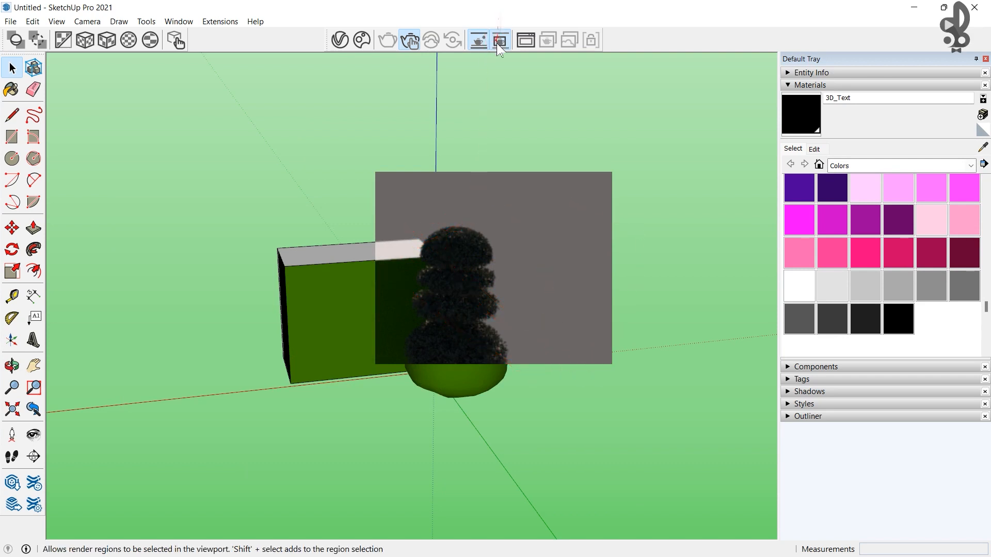
left_click(410, 42)
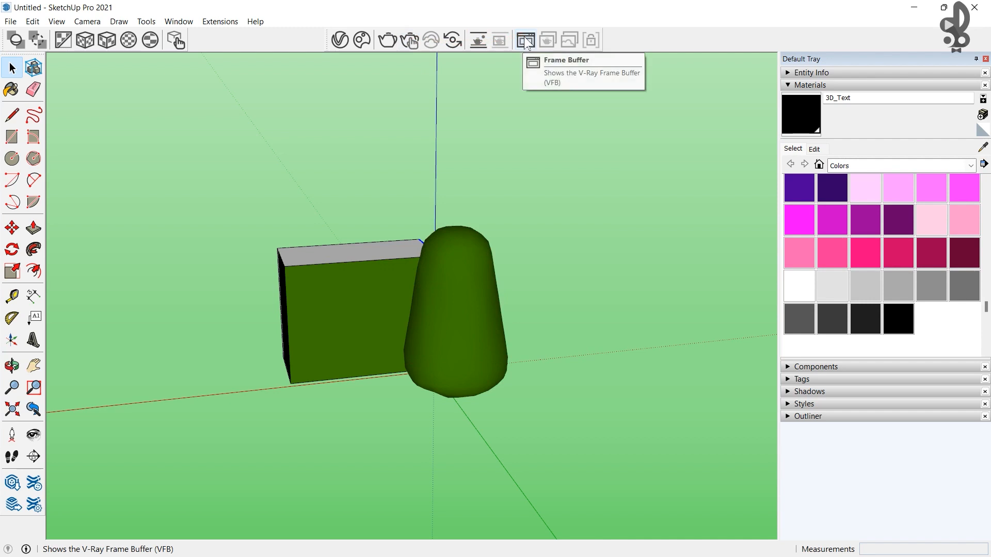
- Open the V-Ray Frame Buffer, resize and reposition its window over the model, and maximize it
left_click(525, 41)
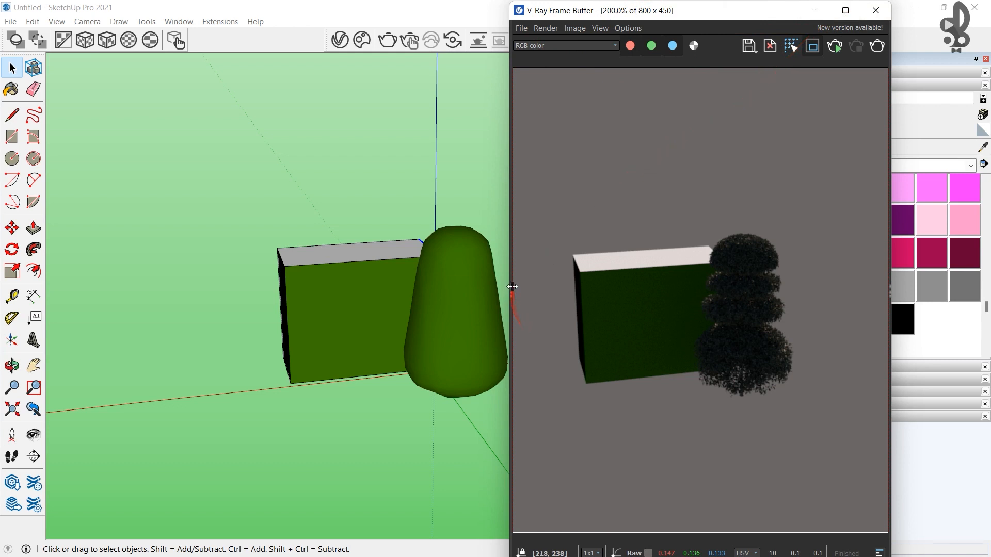
left_click_drag(512, 286, 670, 284)
left_click_drag(671, 13, 474, 51)
left_click_drag(703, 326, 576, 324)
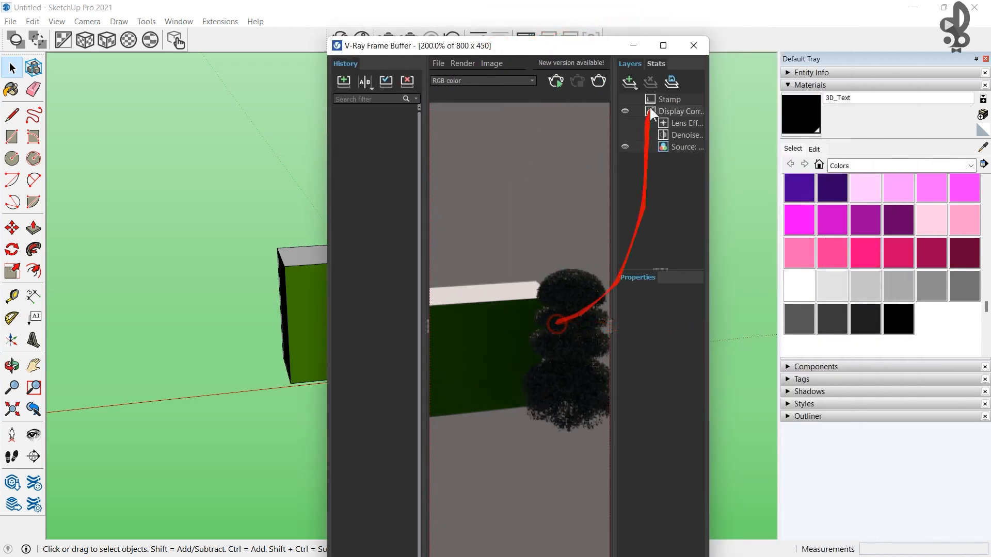
left_click(657, 47)
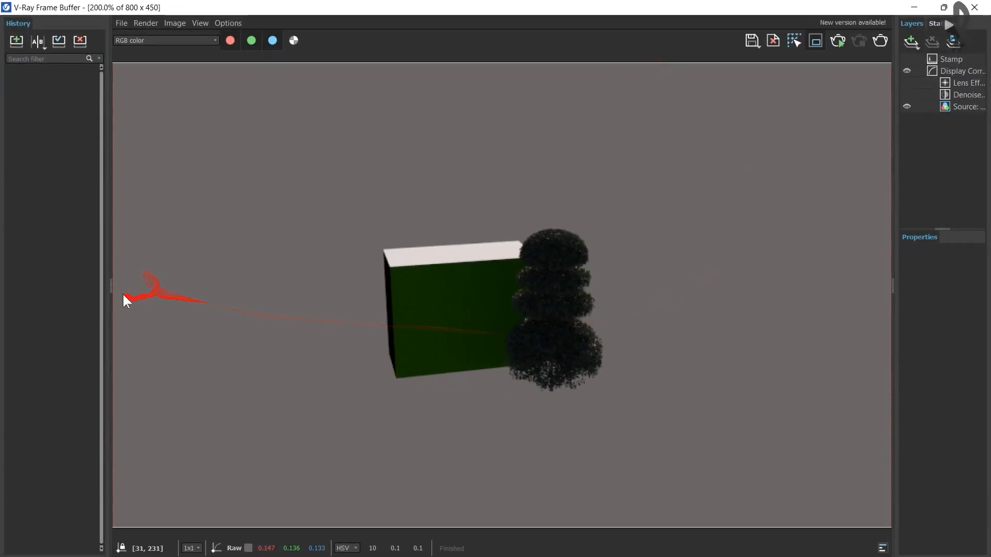
- Collapse the History and Layers side panels of the Frame Buffer to enlarge the image, and close the window
left_click_drag(114, 297, 28, 287)
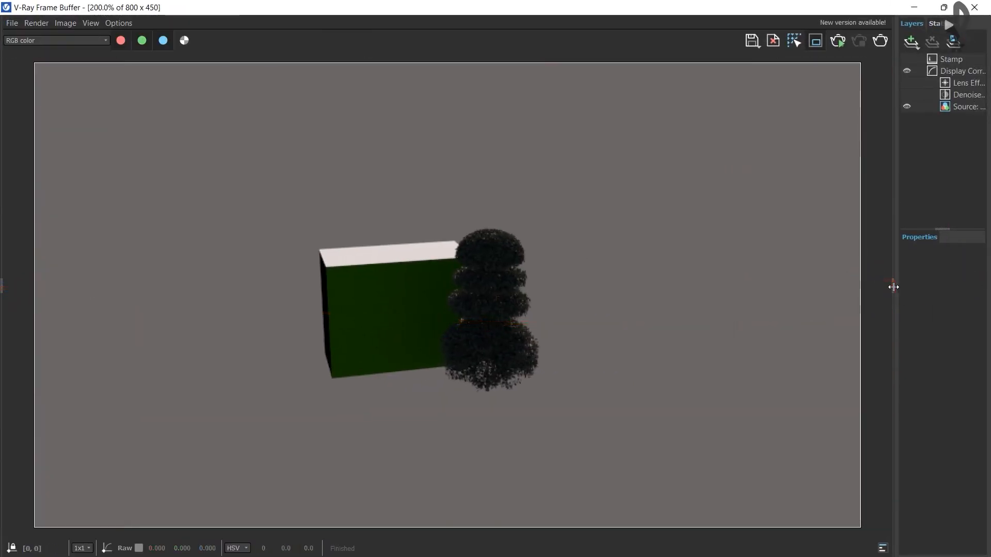
left_click_drag(893, 287, 986, 280)
left_click(974, 7)
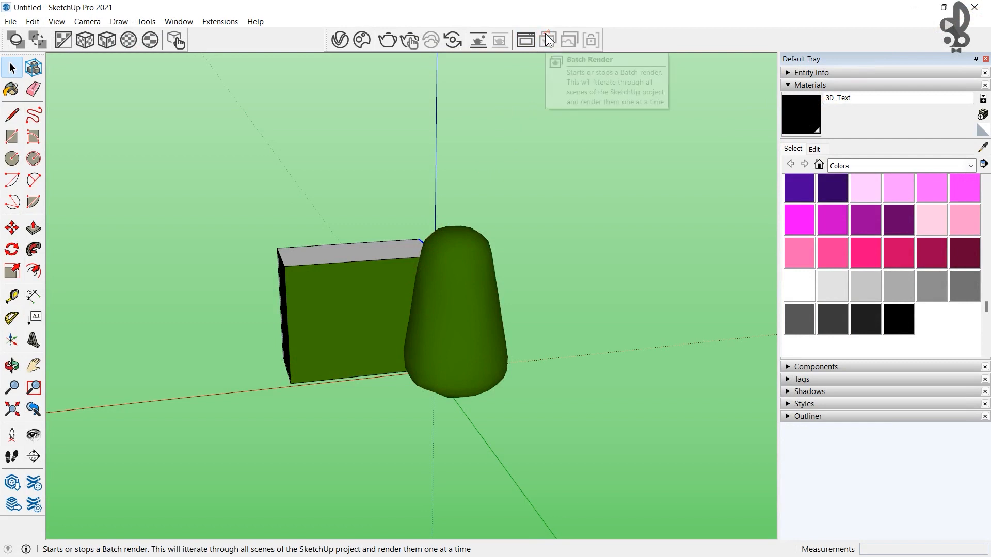
- Select the plant and the box together and delete both from the model
scroll(351, 311, "down", 3)
scroll(350, 310, "up", 3)
right_click(343, 338)
left_click(576, 399)
scroll(455, 311, "down", 3)
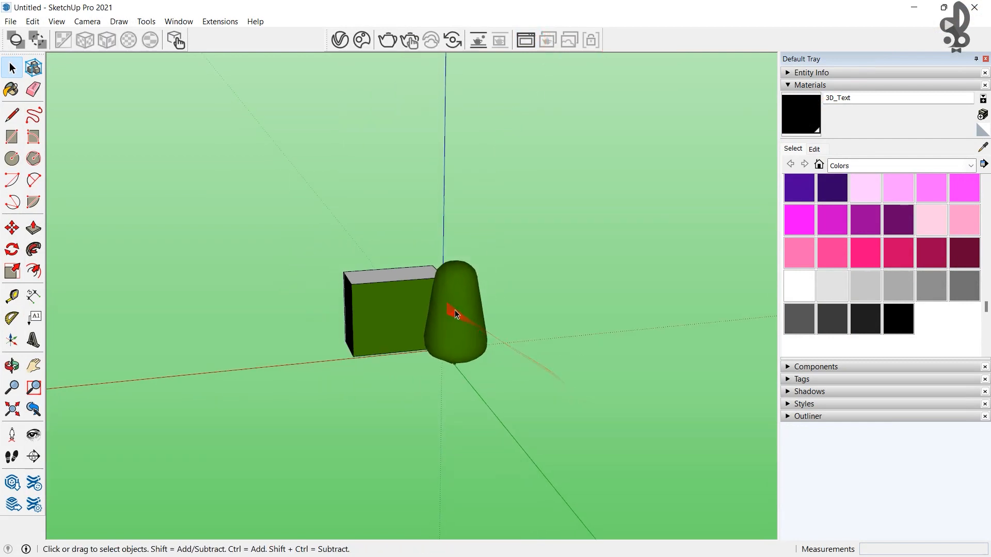
left_click_drag(281, 192, 657, 497)
key("Delete")
- Draw a ground rectangle about 3' 2" by 6' 7" from the origin and extrude it upward into a box
key("r")
scroll(449, 334, "up", 3)
left_click(449, 334)
left_click(567, 496)
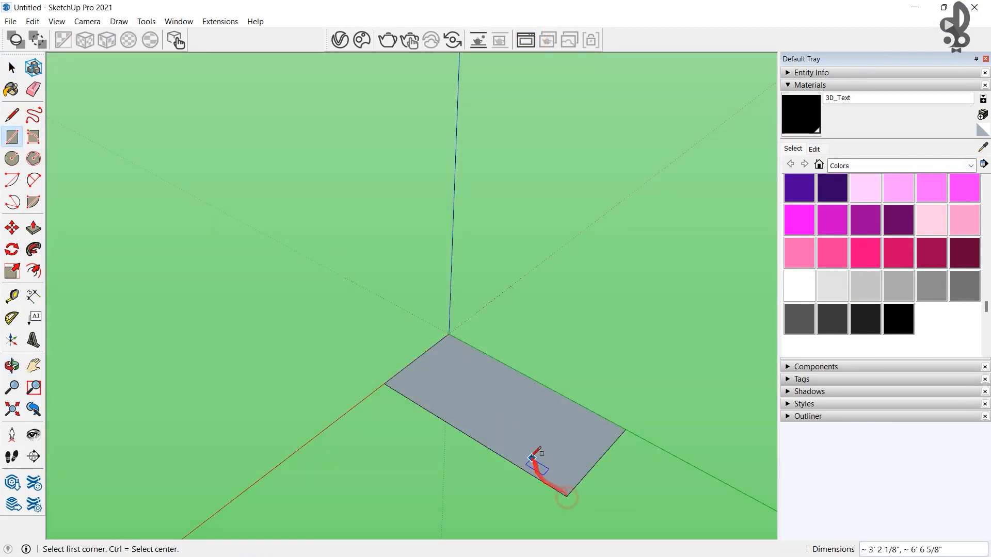
key("p")
middle_click_drag(531, 454, 641, 365)
left_click(582, 404)
left_click(601, 206)
- Widen the box by pulling its long side face outward along the red axis
middle_click_drag(602, 206, 383, 400)
left_click(460, 342)
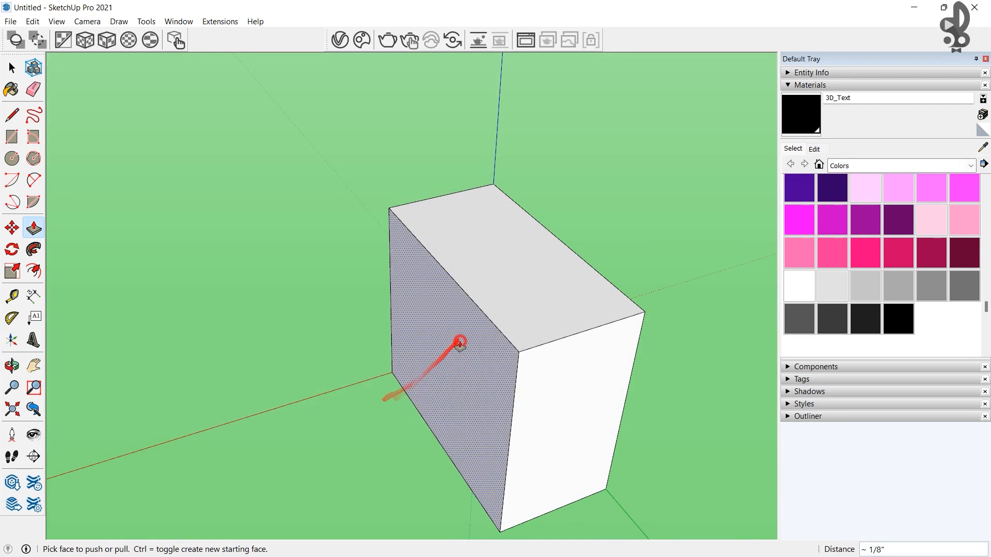
left_click(341, 374)
- Draw a line across the middle of the box's top face, parallel to its green-axis sides
key("l")
left_click(501, 355)
left_click(366, 214)
- Select the line across the top face and move it straight up to form a gabled roof
middle_click_drag(438, 351, 529, 295)
key("space")
left_click(490, 290)
left_click(510, 275)
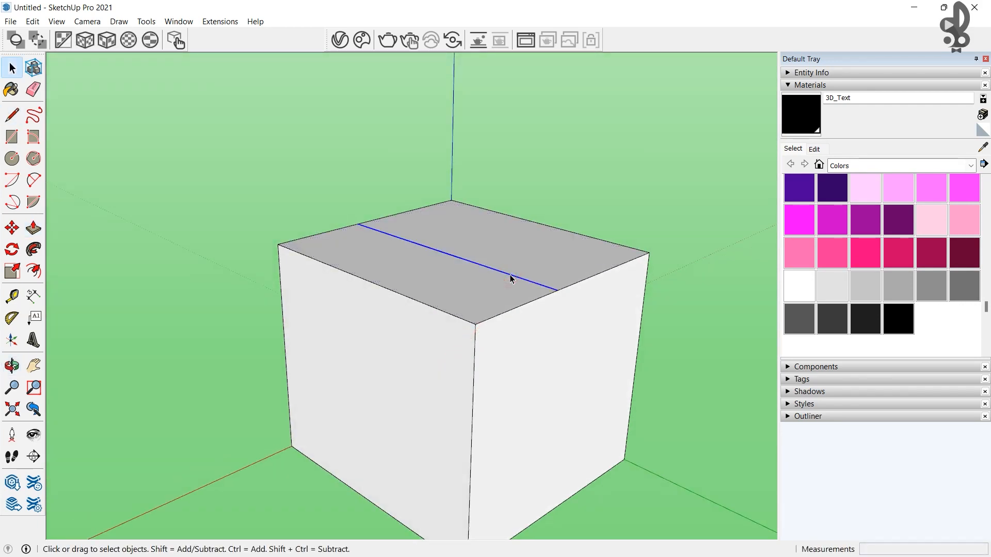
key("m")
left_click(510, 276)
left_click(508, 199)
- Draw a door rectangle on the eave-side wall and a window about 3' 4 1/2" by 2' 5 5/8" on the gable wall
middle_click_drag(382, 401, 588, 289)
key("r")
left_click(390, 370)
left_click(486, 203)
middle_click_drag(576, 247, 413, 330)
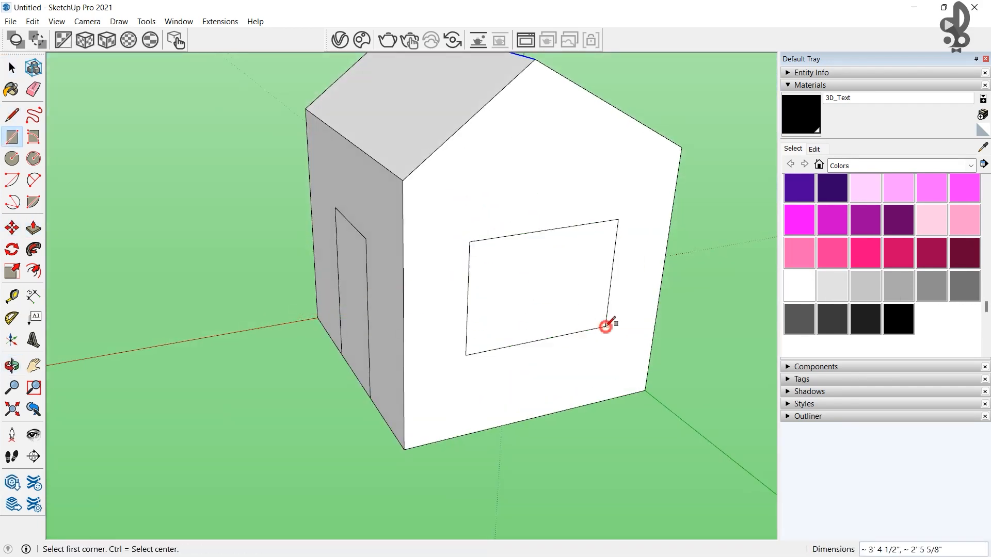
- Draw an upright chimney profile on the roof slope's front edge, starting with a vertical line about 10 5/8" high
middle_click_drag(605, 326, 427, 172)
key("l")
left_click(428, 119)
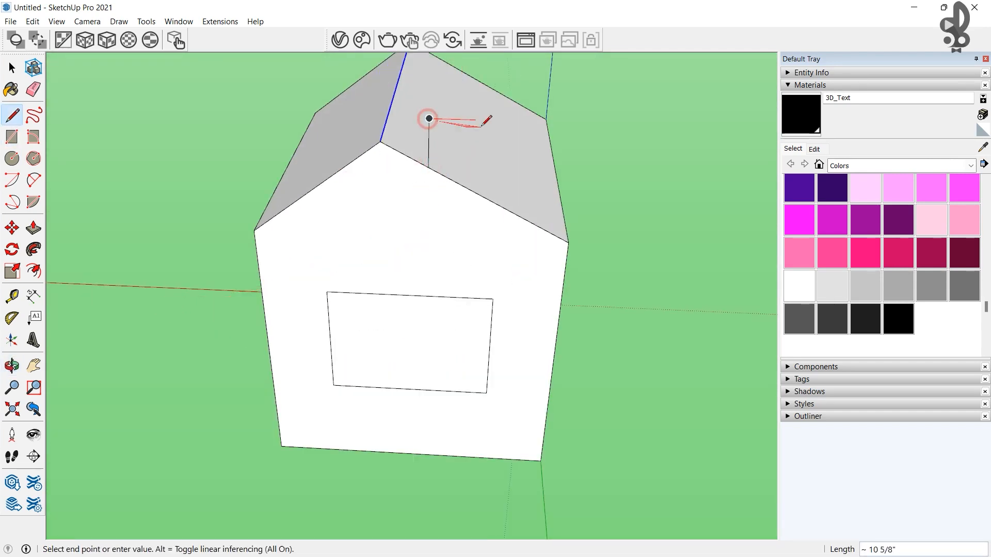
left_click(472, 194)
- Extrude the chimney profile about 1' 9 5/8" over the roof and push its front face back from the gable
middle_click_drag(472, 227, 664, 263)
key("p")
left_click(499, 167)
left_click(430, 130)
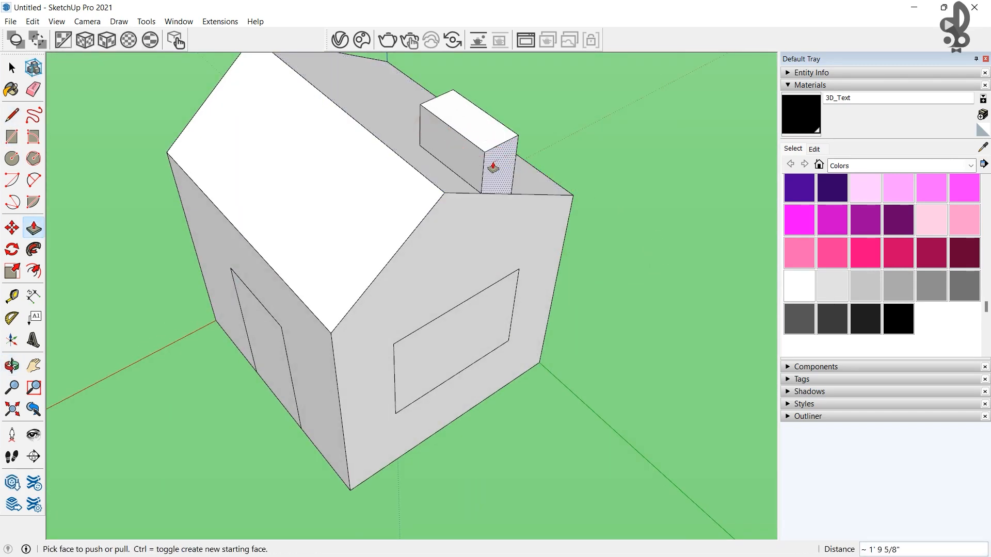
left_click(492, 168)
left_click(463, 150)
- Paint the door wall dark purple and both roof slopes with Color L11
key("space")
middle_click_drag(579, 379, 874, 254)
left_click(865, 220)
left_click(460, 255)
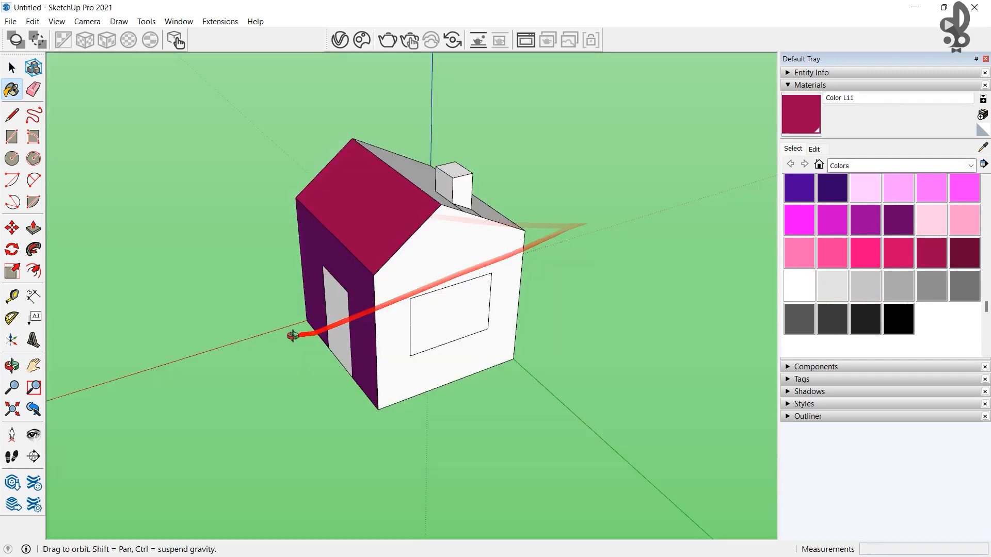
middle_click_drag(287, 336, 451, 221)
left_click(450, 194)
- Paint the chimney's faces with Color M06
left_click(799, 319)
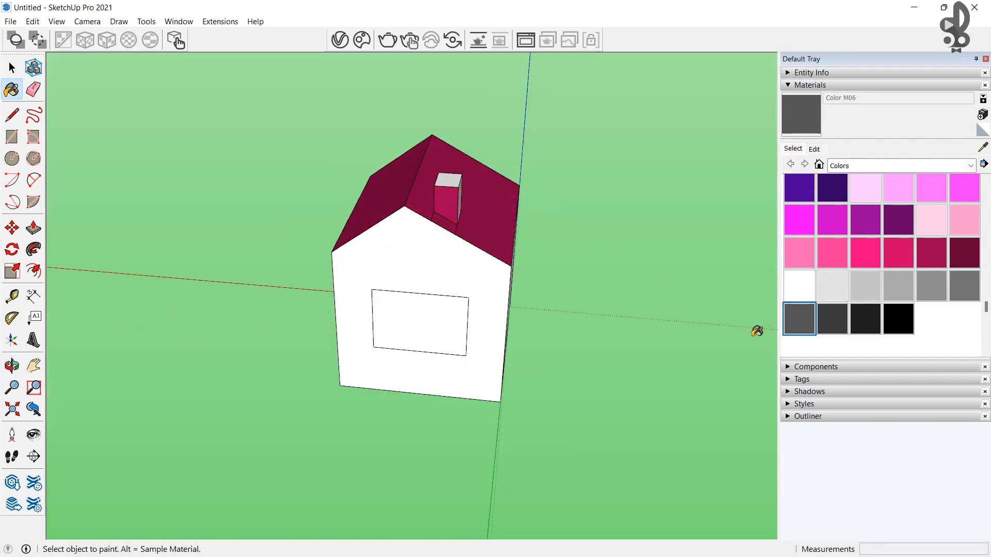
scroll(443, 193, "up", 5)
left_click(455, 163)
left_click(463, 210)
middle_click_drag(500, 204, 656, 186)
left_click(446, 173)
scroll(446, 174, "down", 5)
- Paint the gable wall around the window and the rear wall with Color D04, and restore the roof slope's crimson colour
middle_click_drag(402, 258, 578, 207)
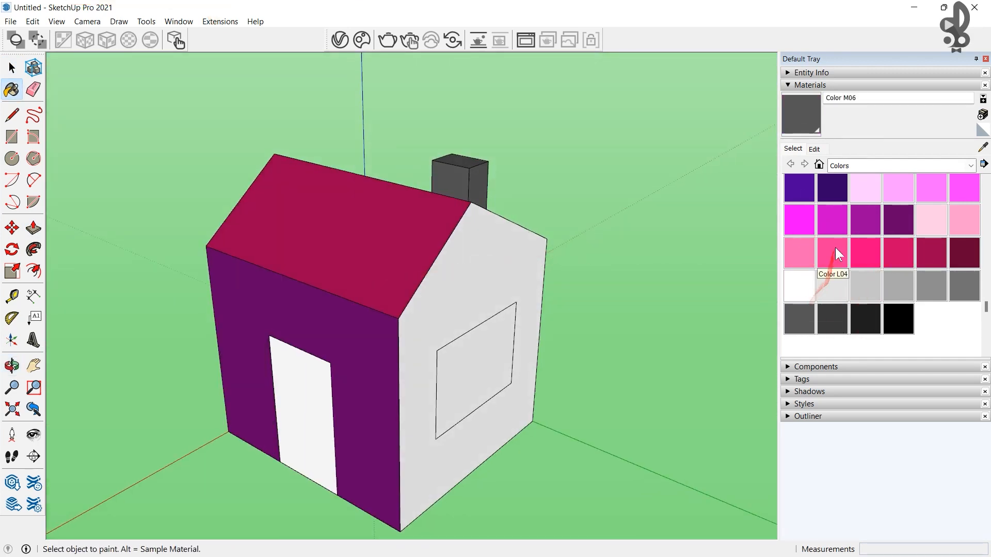
left_click(835, 253)
scroll(896, 252, "up", 5)
left_click(899, 196)
left_click(461, 284)
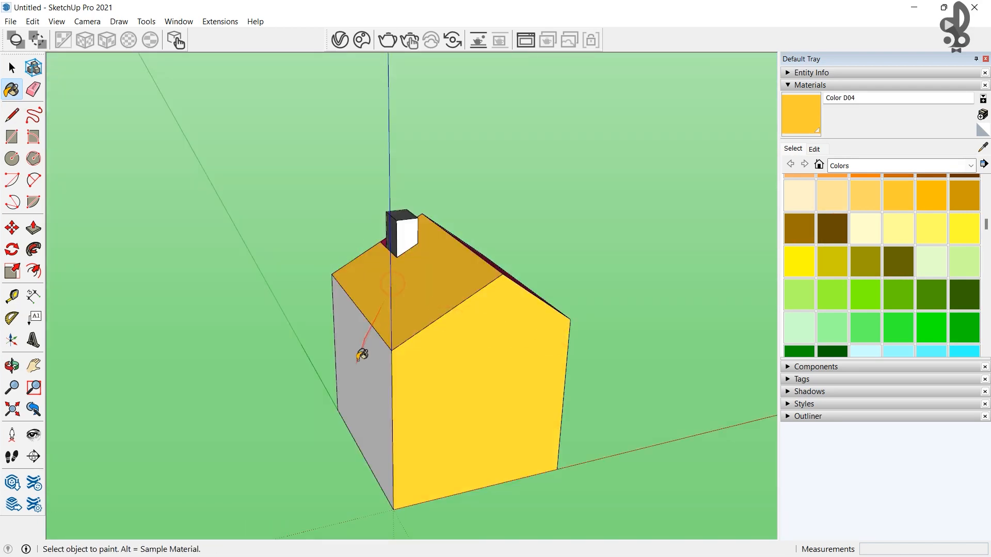
left_click(511, 268, "alt")
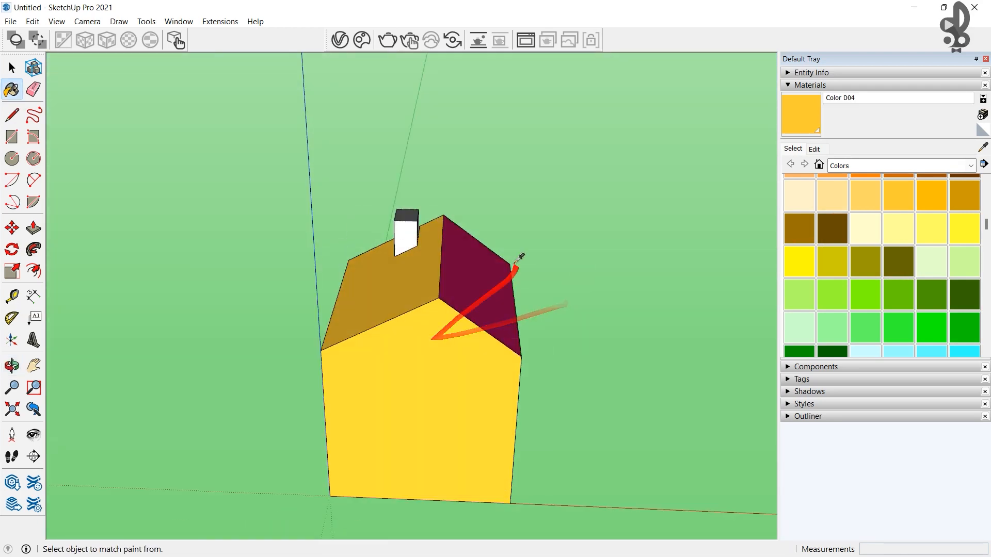
middle_click_drag(511, 269, 376, 347)
- Paint the door with Color M08
scroll(870, 297, "down", 10)
left_click(865, 191)
left_click(393, 418)
mouse_move(531, 332)
middle_mouse_down()
mouse_move(348, 412)
mouse_move(511, 334)
mouse_move(639, 303)
middle_mouse_up()
key("space")
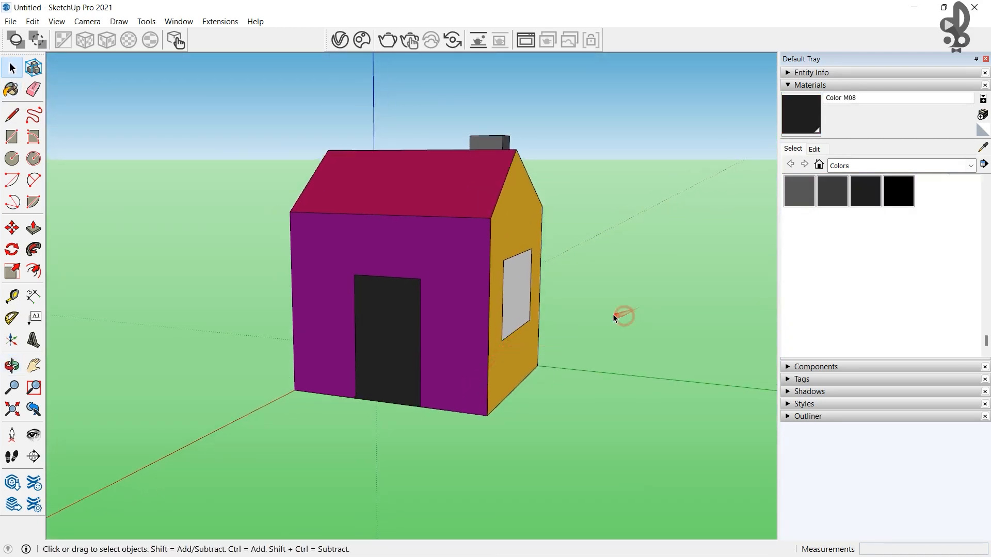
- Add a first scene from a view facing the door wall, saving the style changes as a new style
middle_click_drag(493, 254, 413, 289)
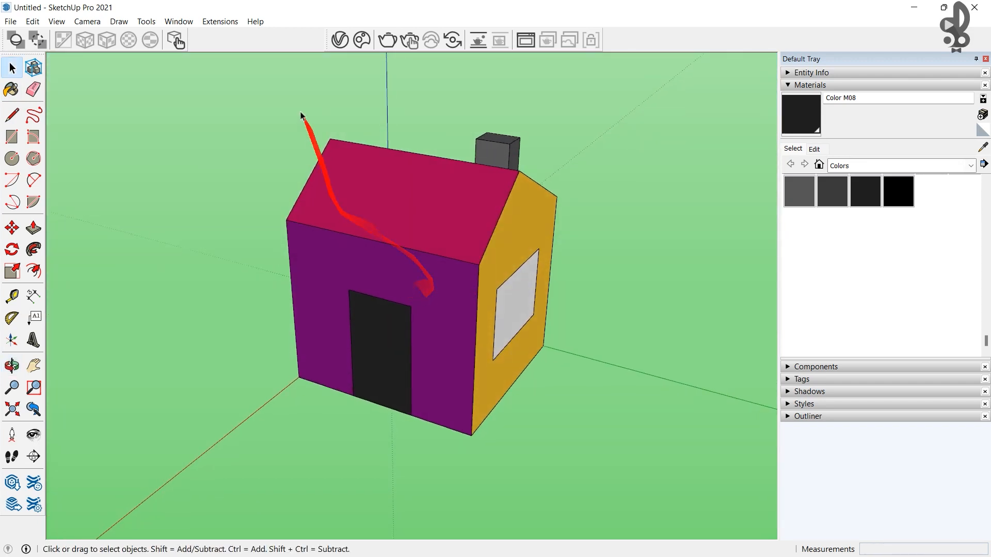
scroll(465, 358, "up", 2)
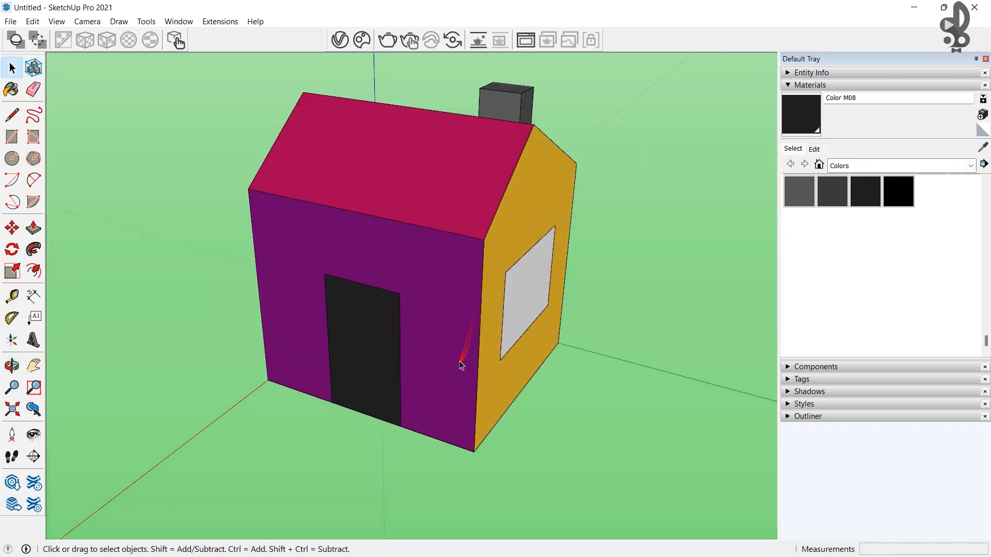
middle_click_drag(452, 357, 493, 268)
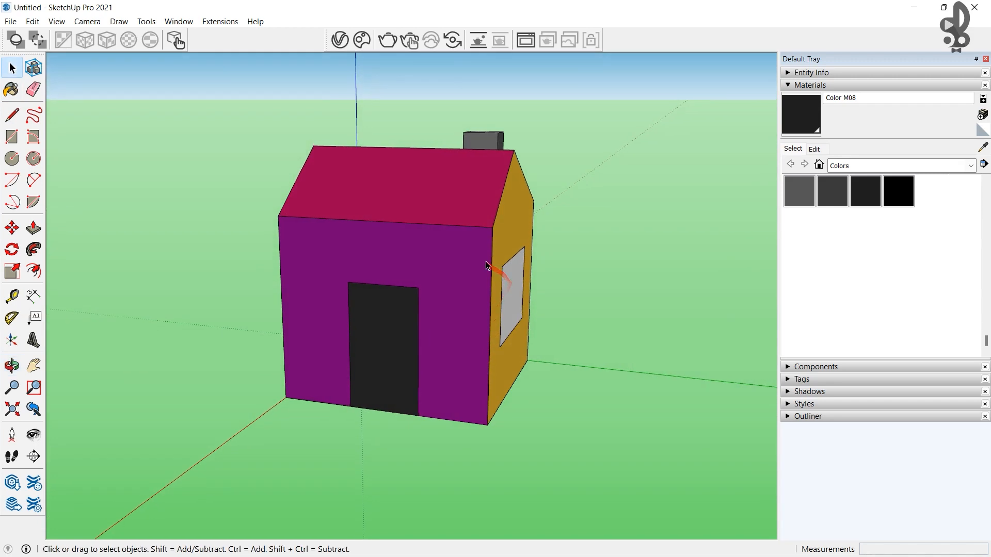
left_click(56, 21)
mouse_move(108, 248)
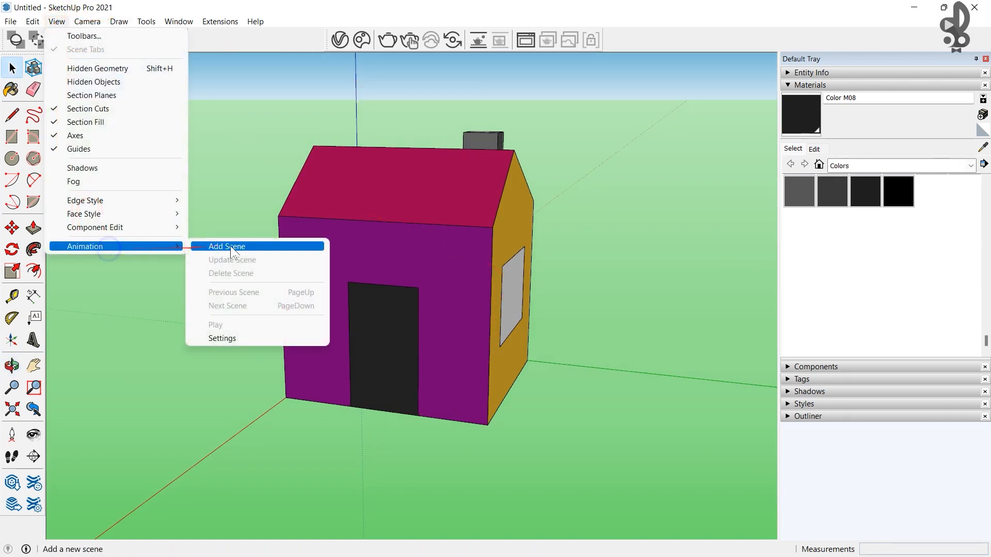
left_click(244, 246)
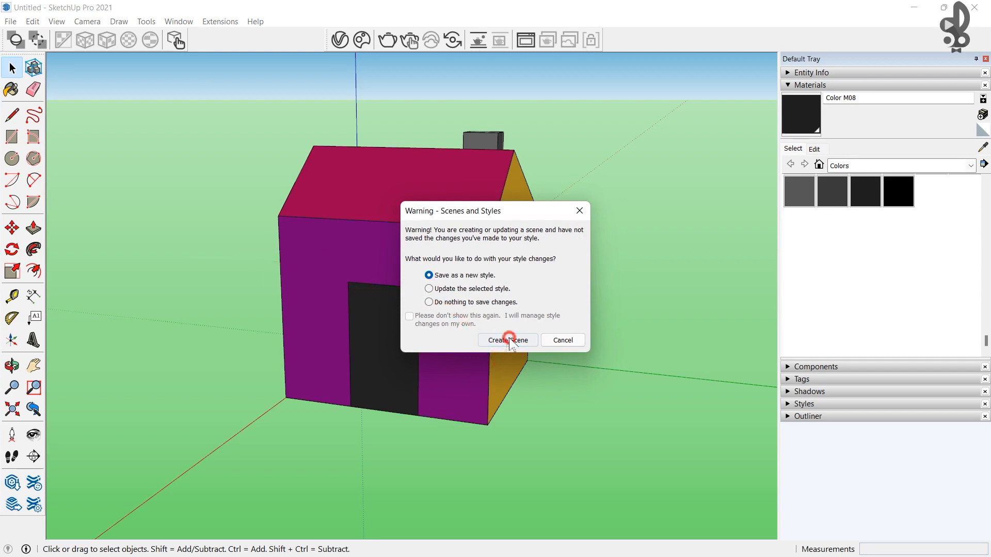
left_click(508, 341)
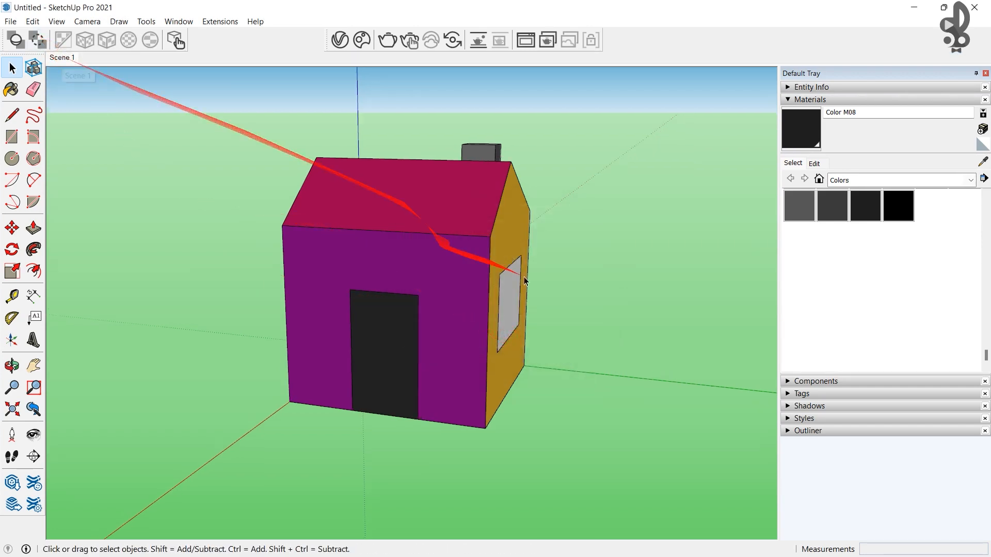
- Add a second scene from a view facing the gable wall with the window, and compare both scenes
middle_click_drag(573, 232, 359, 219)
key("space")
right_click(69, 63)
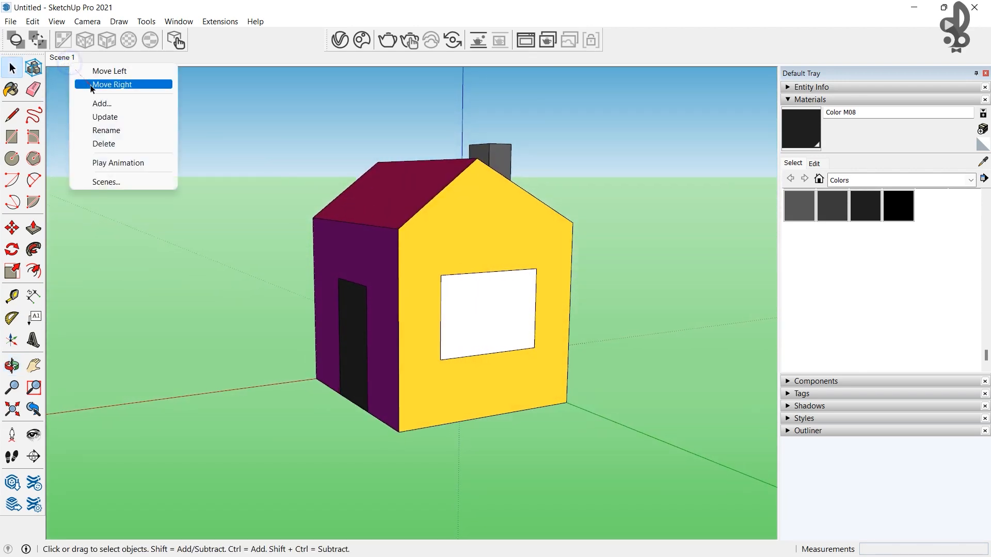
left_click(103, 105)
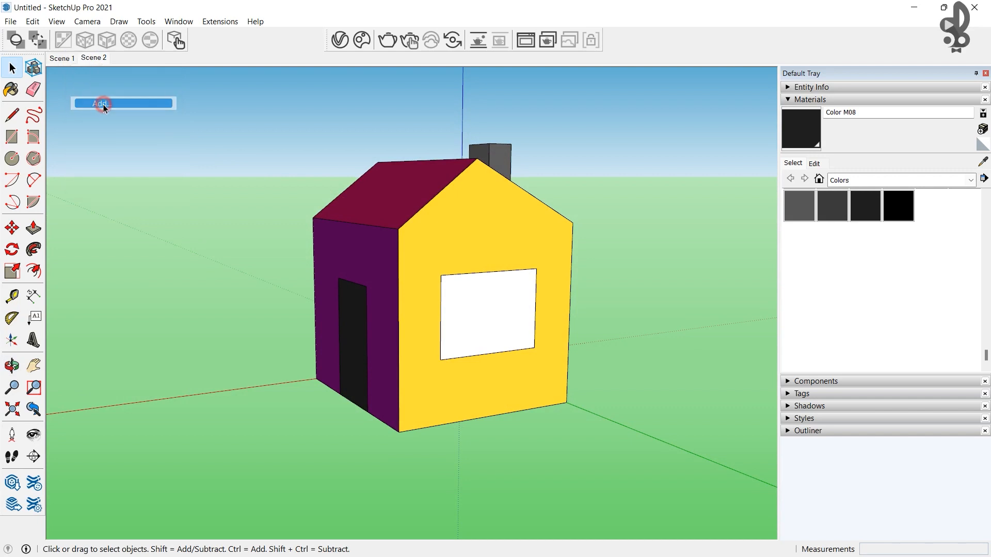
left_click(61, 61)
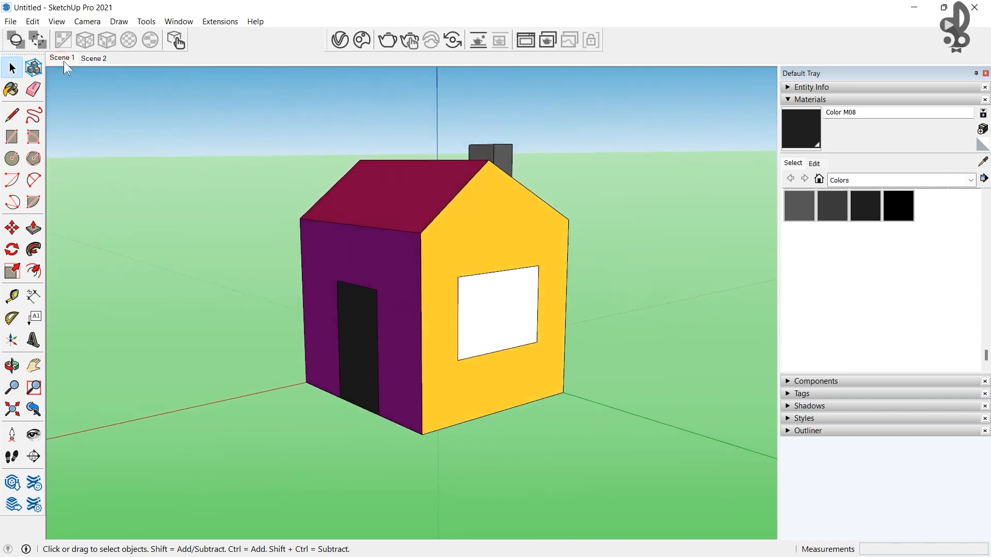
left_click(98, 60)
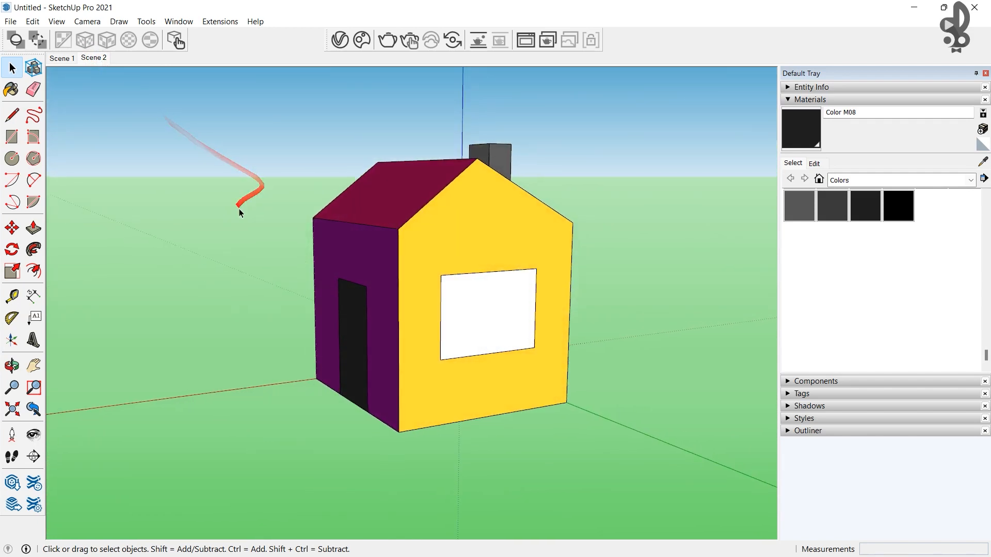
- Add a third scene from a view looking down on the roof and chimney
middle_click_drag(242, 216, 217, 414)
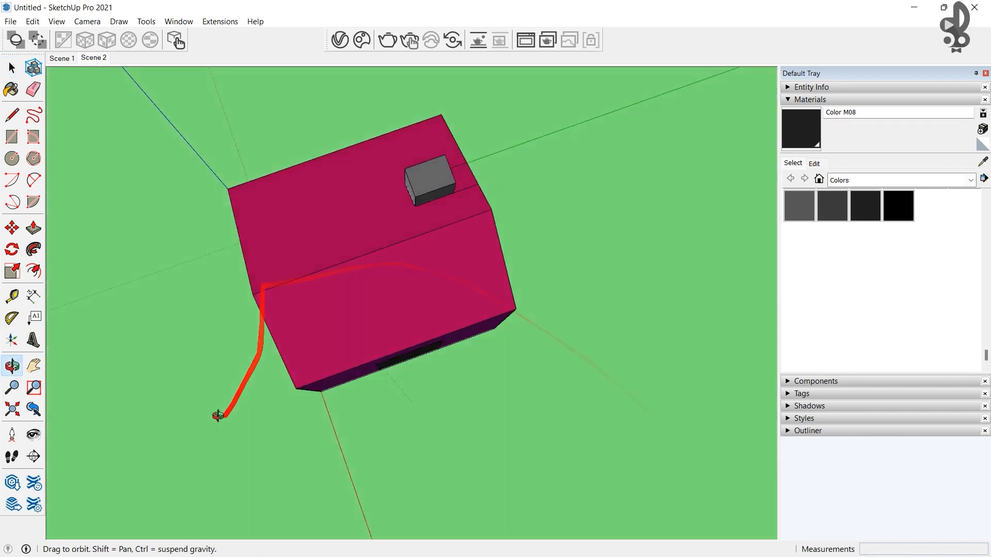
middle_click_drag(452, 232, 400, 270)
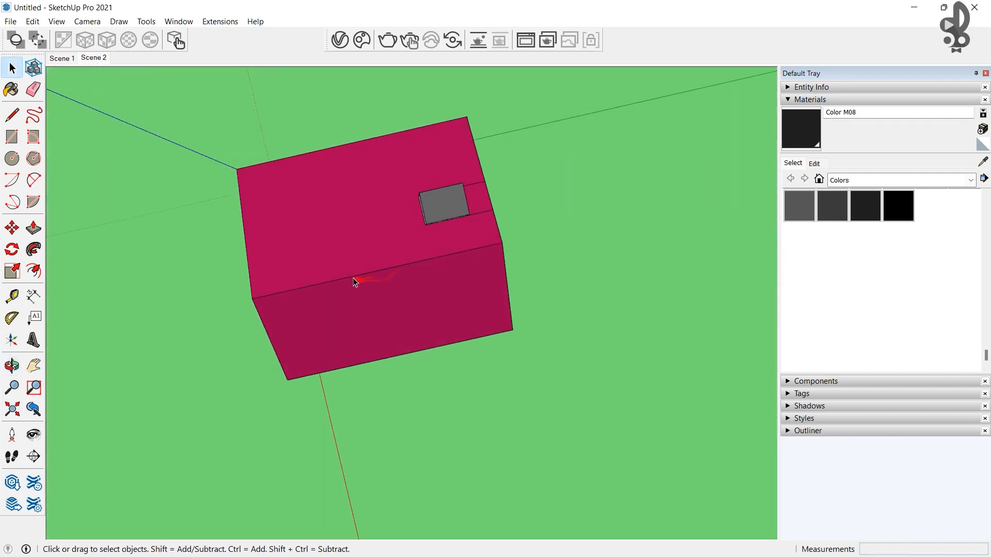
middle_click_drag(349, 227, 323, 292)
middle_click_drag(403, 252, 459, 300, "shift")
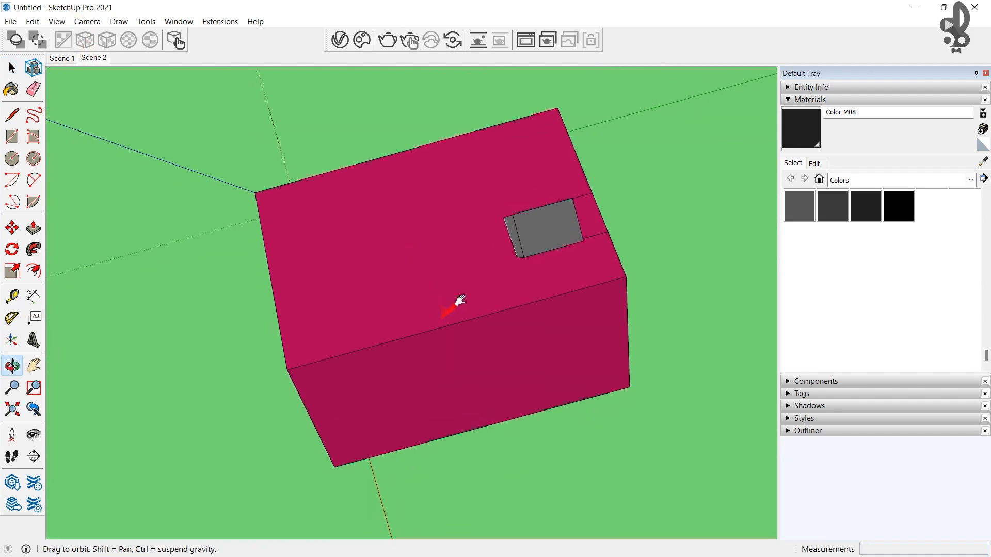
right_click(98, 57)
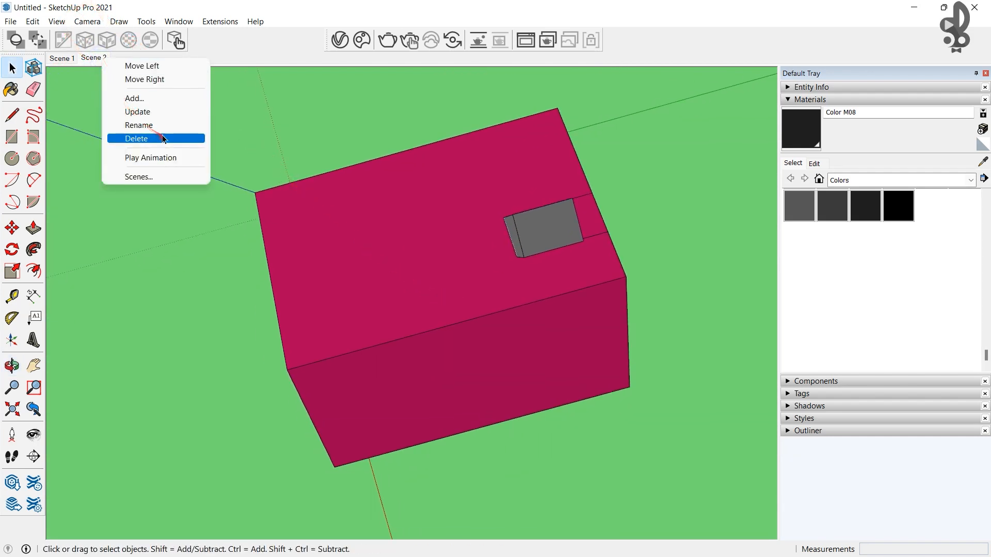
left_click(154, 99)
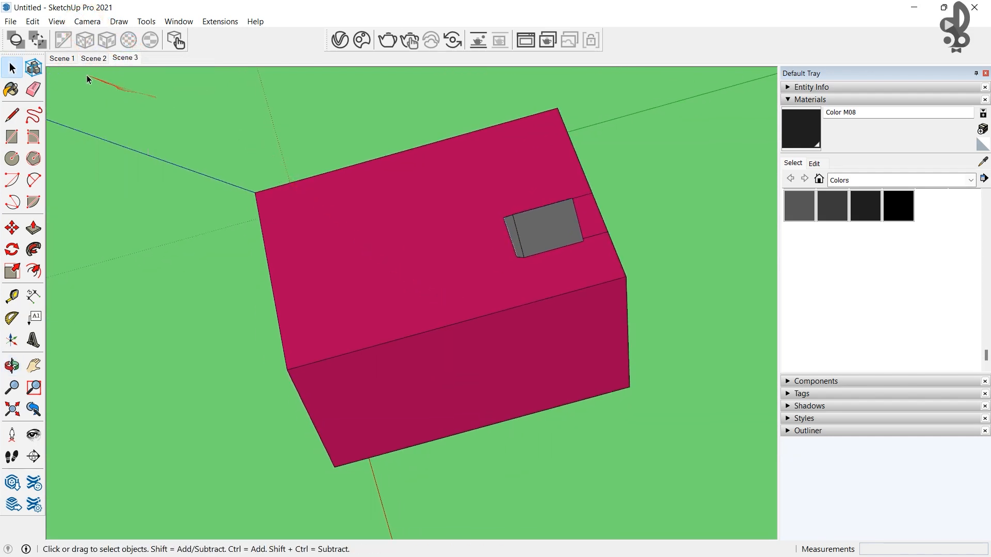
- Go through Scene 1, Scene 2 and Scene 3 to check their views
left_click(61, 58)
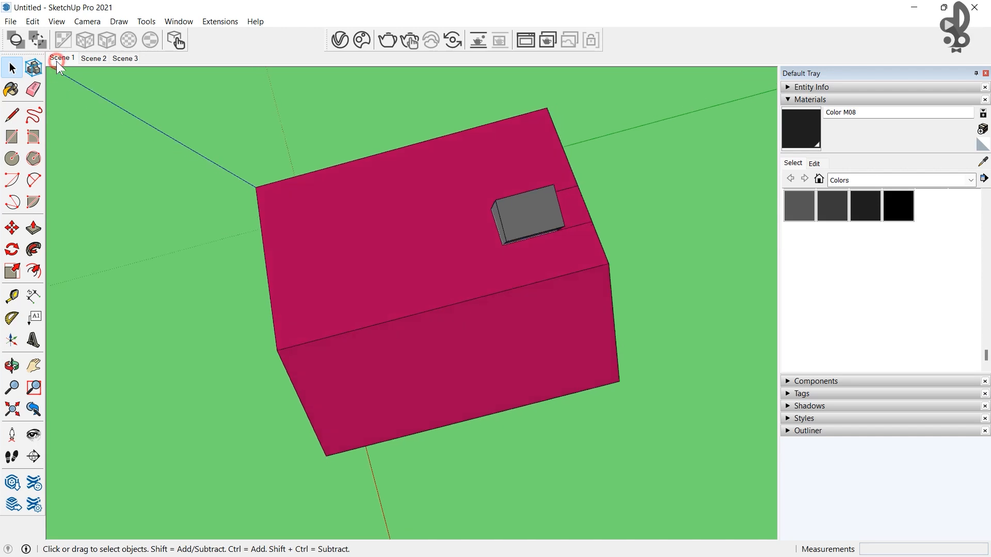
left_click(84, 59)
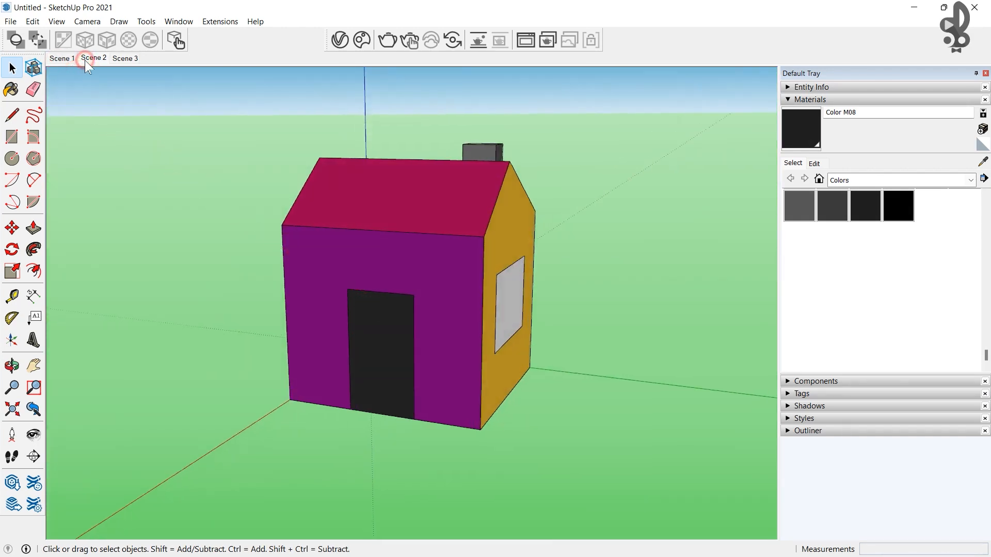
left_click(125, 59)
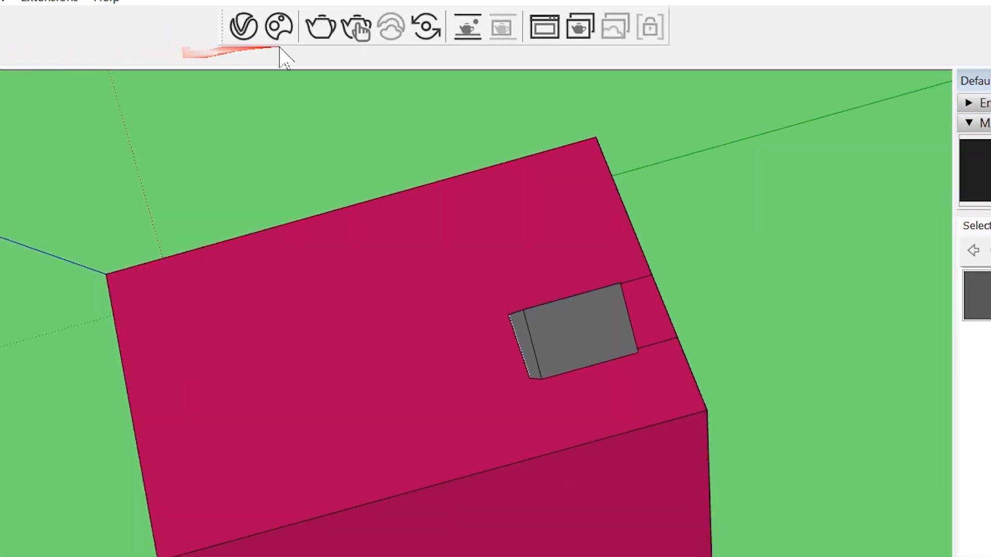
- Start a V-Ray batch render, choose to specify the output path, and create a folder named my renders inside Music
left_click(582, 29)
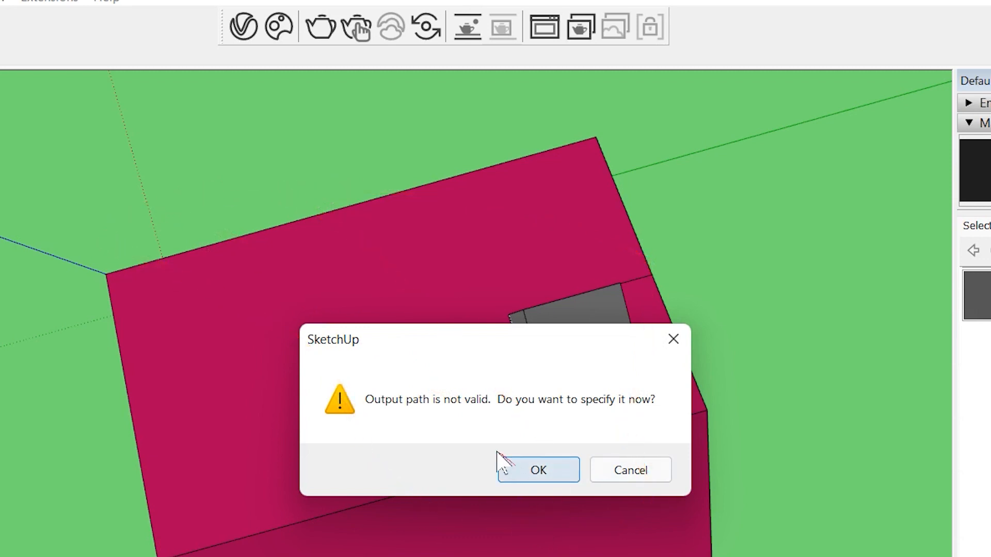
left_click(536, 472)
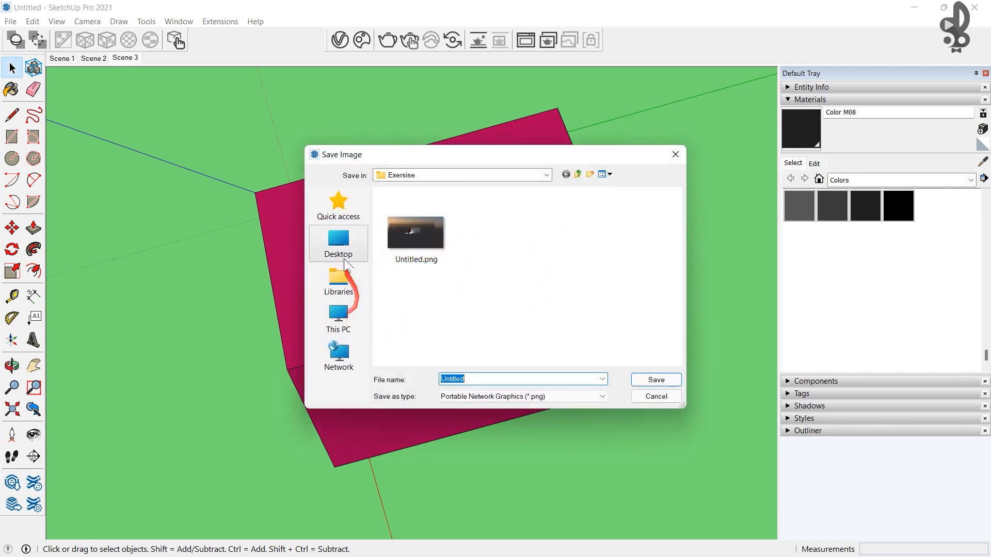
left_click(345, 325)
scroll(454, 287, "down", 1)
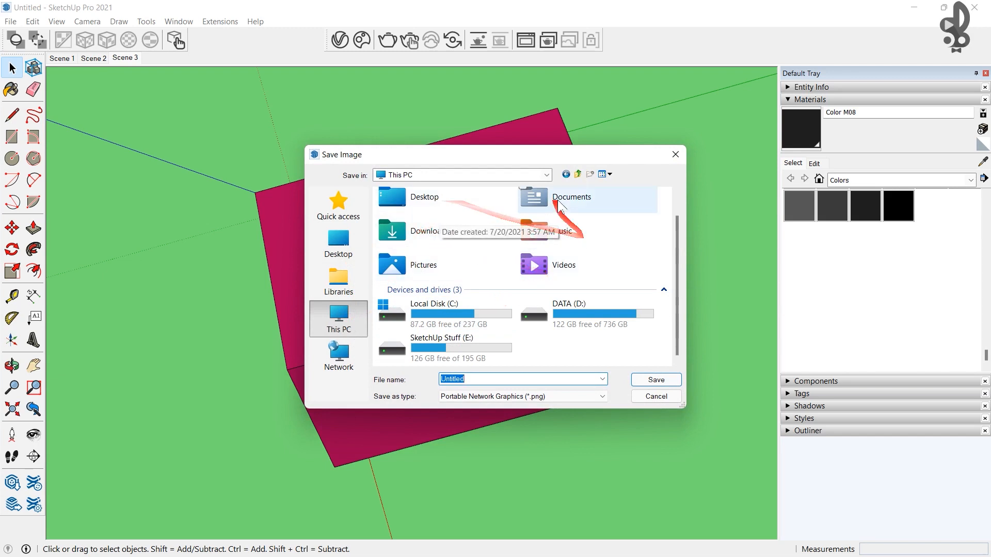
double_click(553, 238)
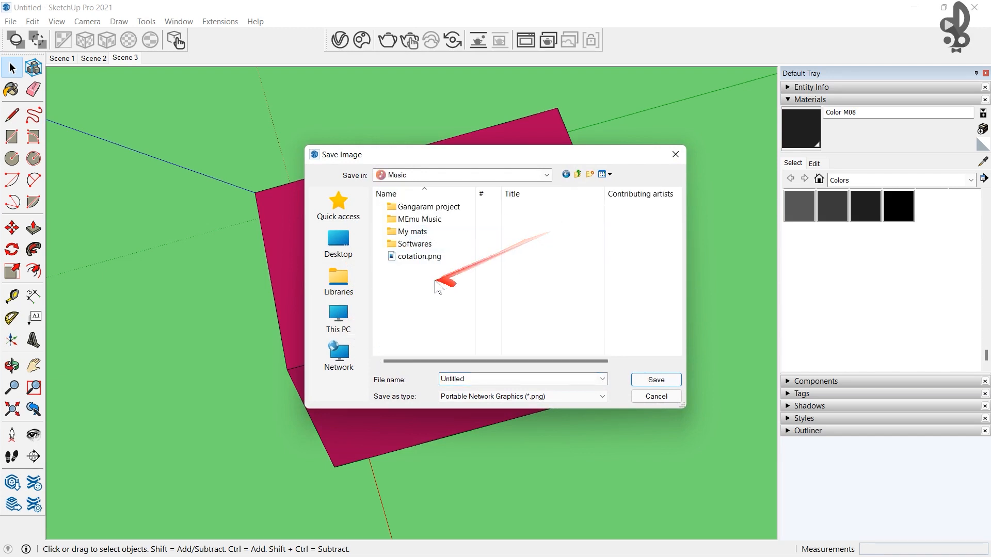
right_click(414, 277)
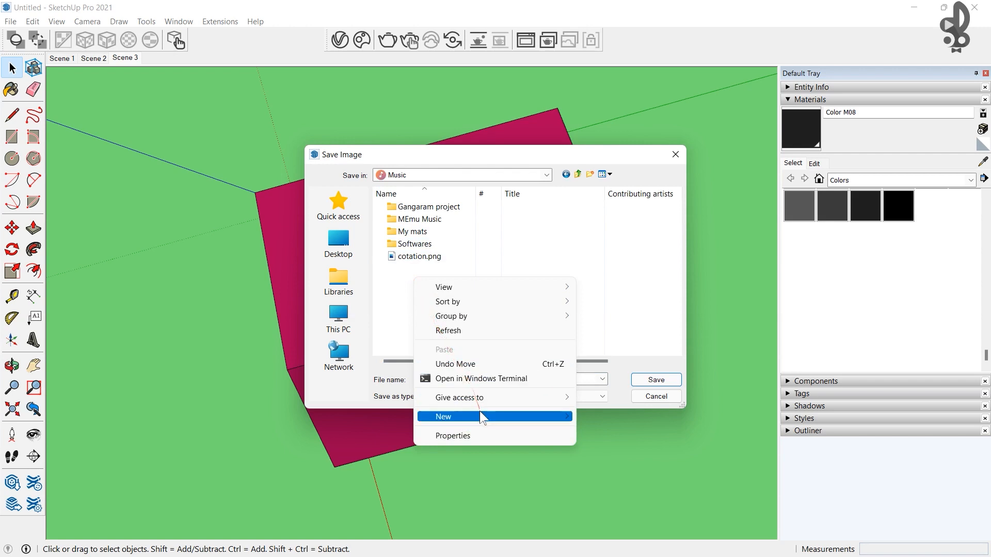
mouse_move(519, 416)
left_click(604, 418)
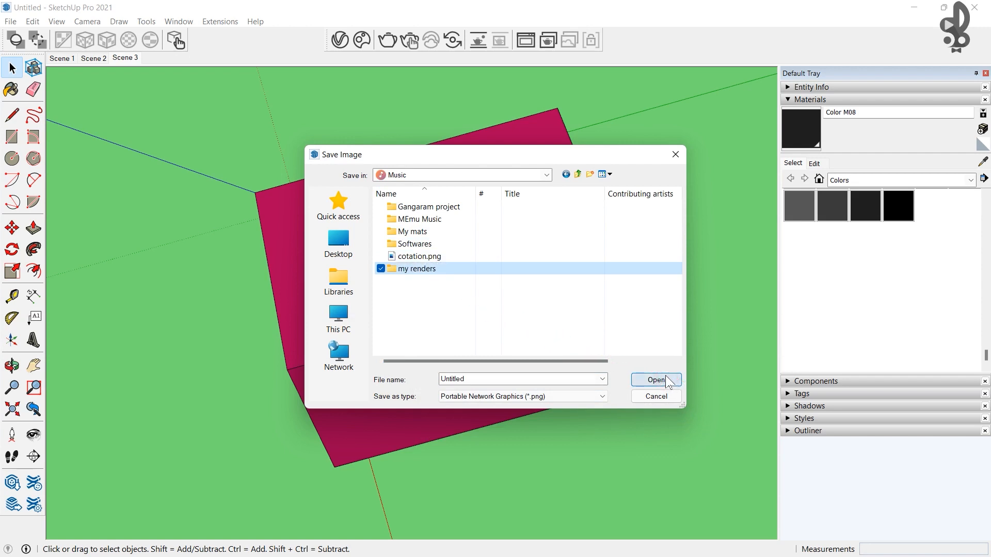
- Save the batch output in the Music folder as PNG images named r1, let the scenes render, and close the frame buffer
left_click(479, 379)
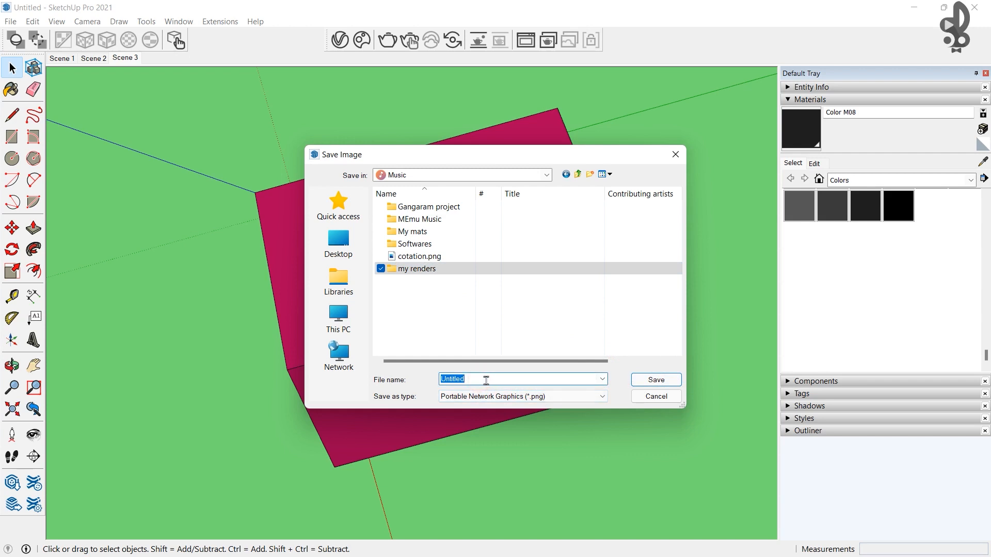
type("scen")
left_click(657, 380)
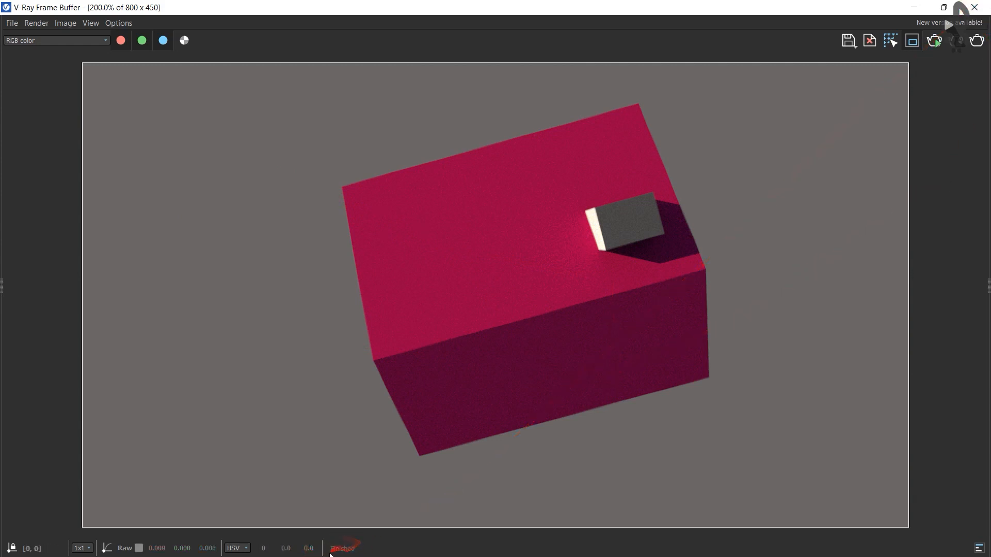
left_click(975, 7)
- Switch to File Explorer, go to the Music folder and preview the rendered images of the three scenes
key("super")
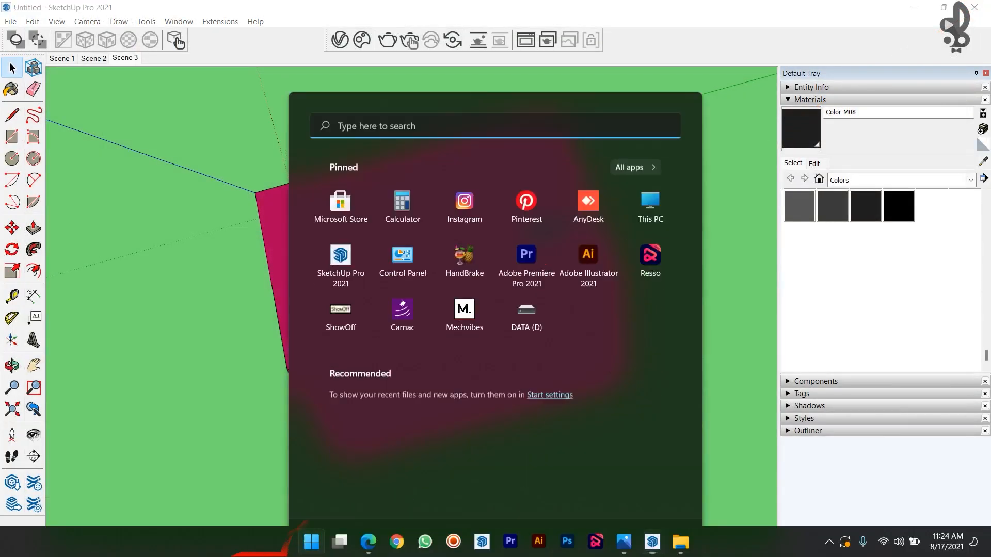
left_click(684, 542)
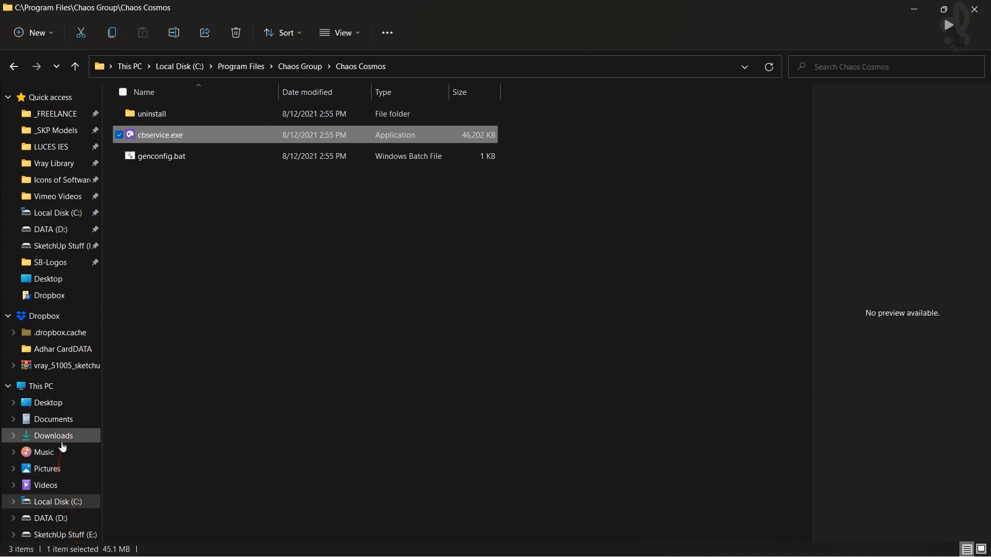
left_click(60, 455)
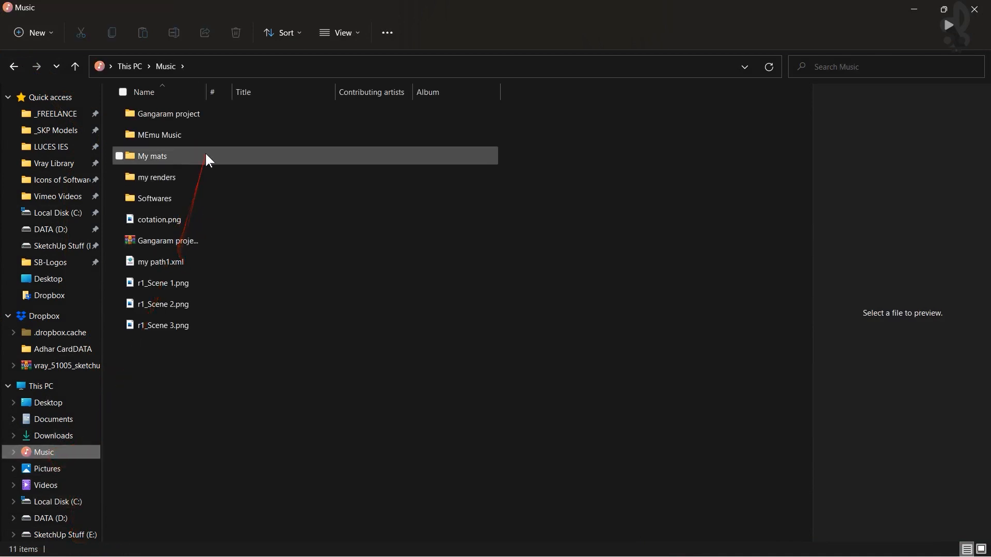
left_click(170, 283)
left_click(176, 305)
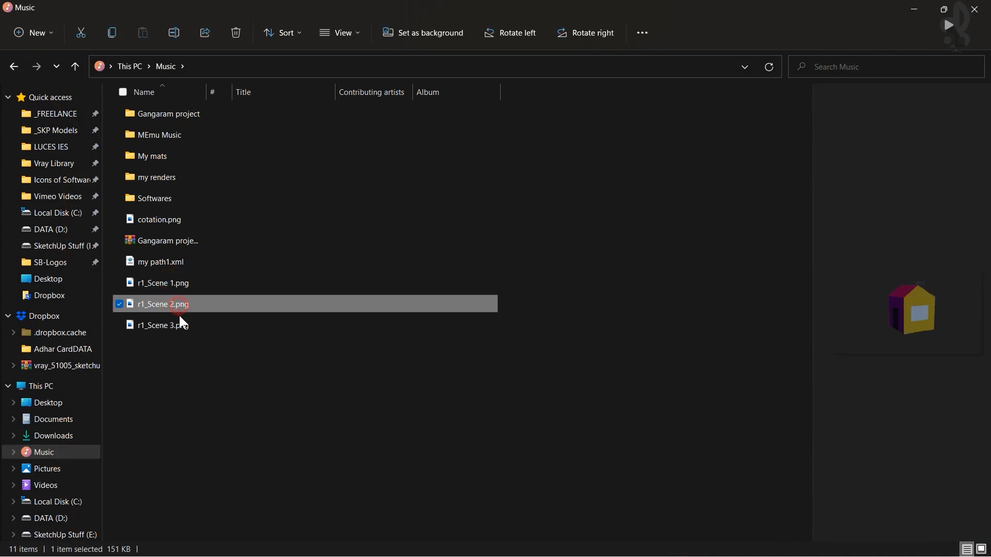
left_click(181, 324)
- View r1_Scene 1.png, r1_Scene 2.png and r1_Scene 3.png one after another in Photos
double_click(180, 289)
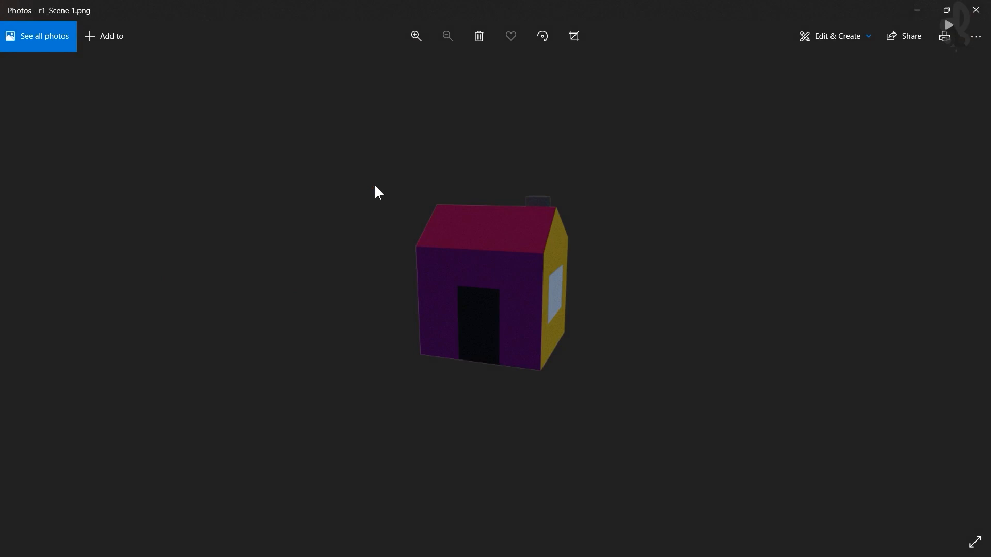
left_click(976, 10)
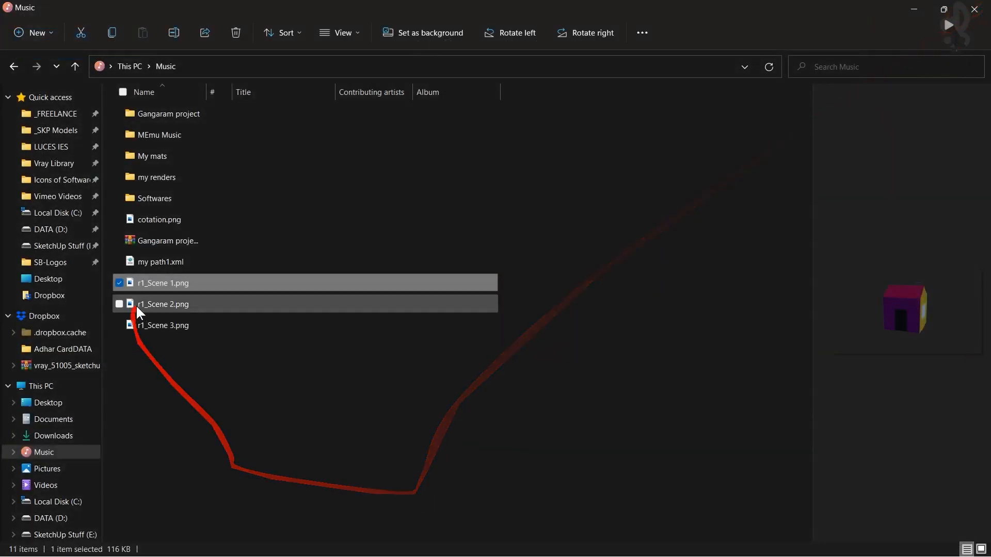
double_click(160, 304)
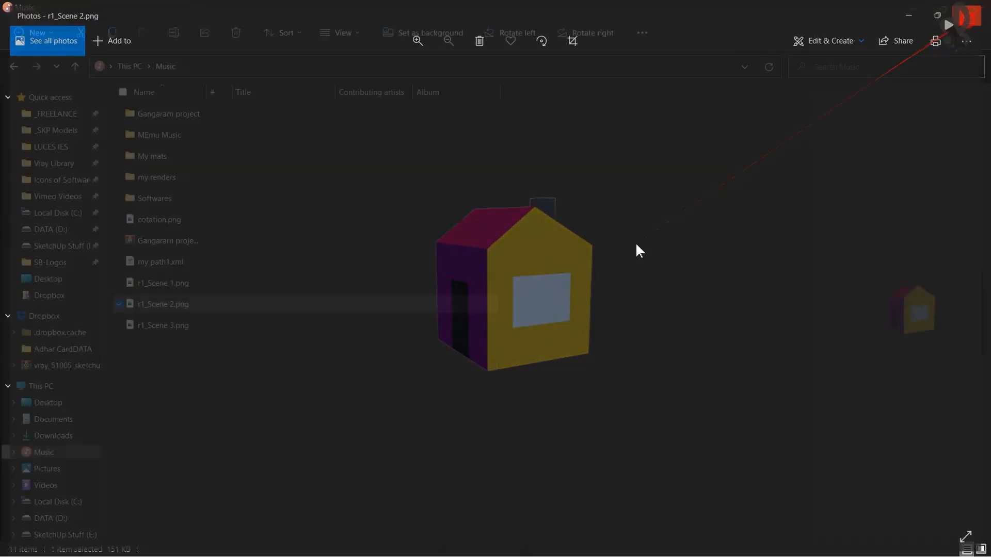
double_click(155, 327)
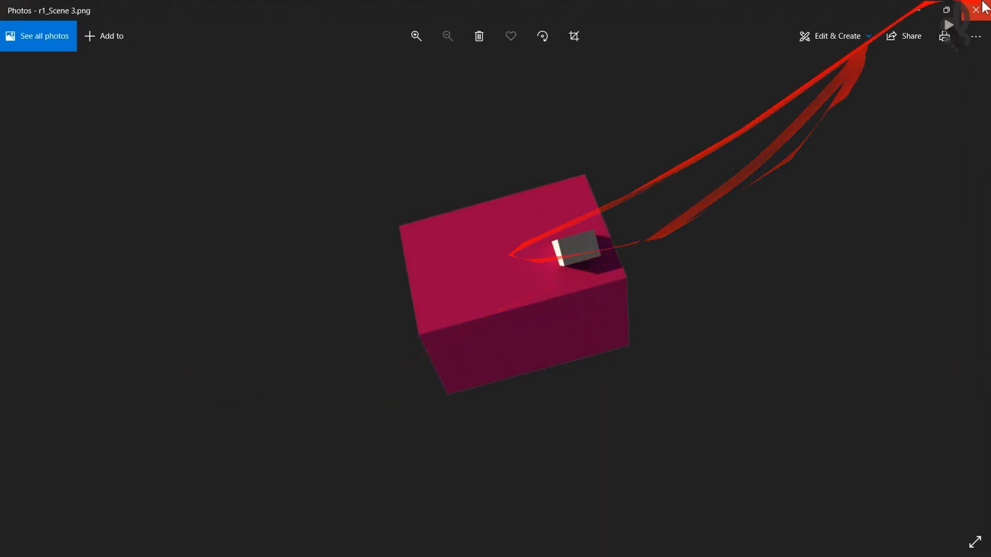
left_click(977, 10)
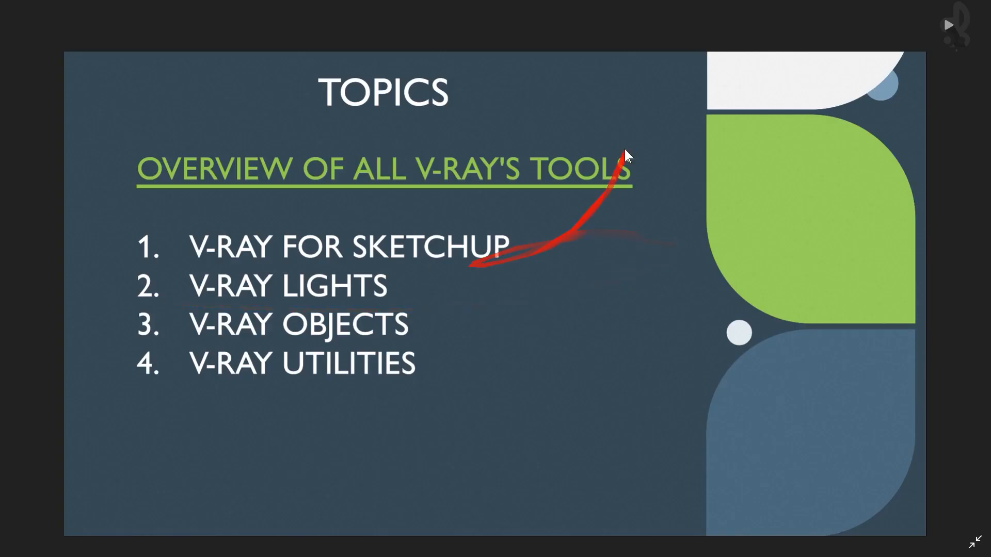
- Switch back to SketchUp, turn the house to a view of the door wall and start an interactive V-Ray render
key("super+Tab")
left_click(480, 310)
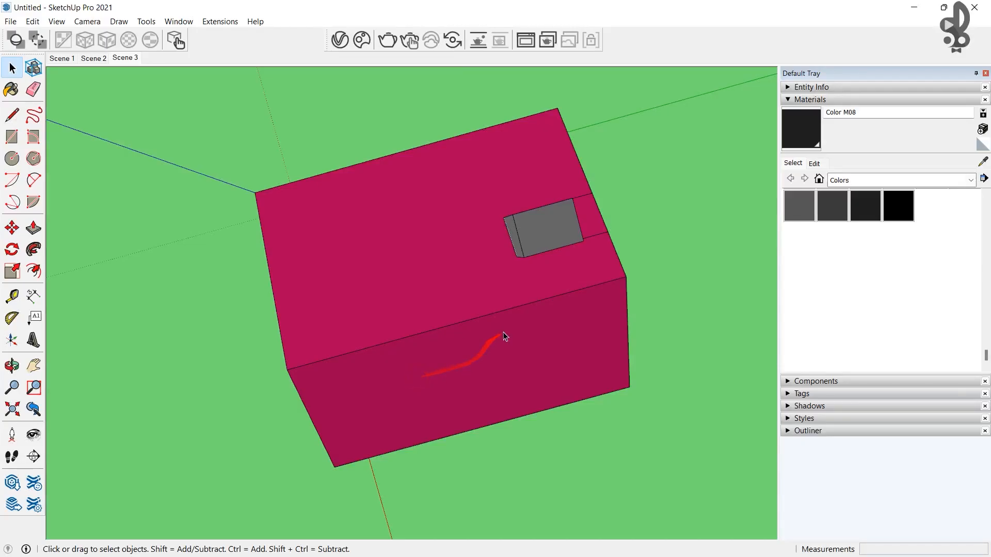
scroll(504, 333, "down", 3)
middle_click_drag(508, 354, 454, 206)
scroll(463, 289, "up", 3)
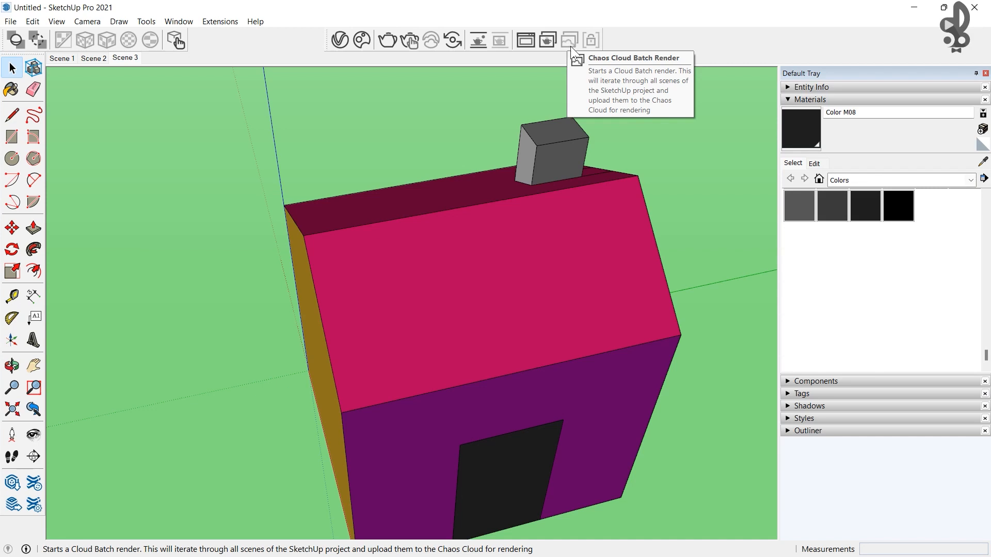
scroll(464, 303, "down", 2)
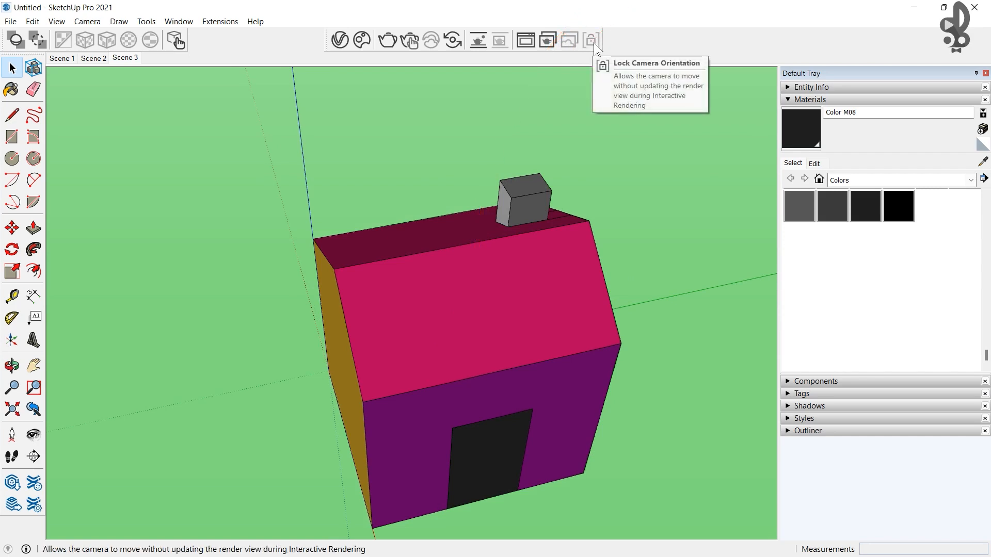
middle_click_drag(376, 265, 381, 323)
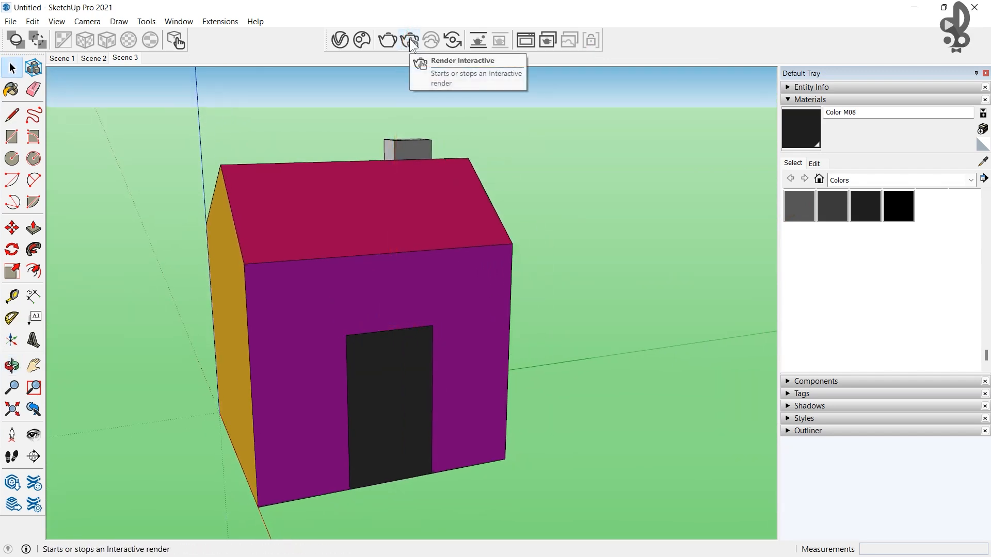
left_click(411, 41)
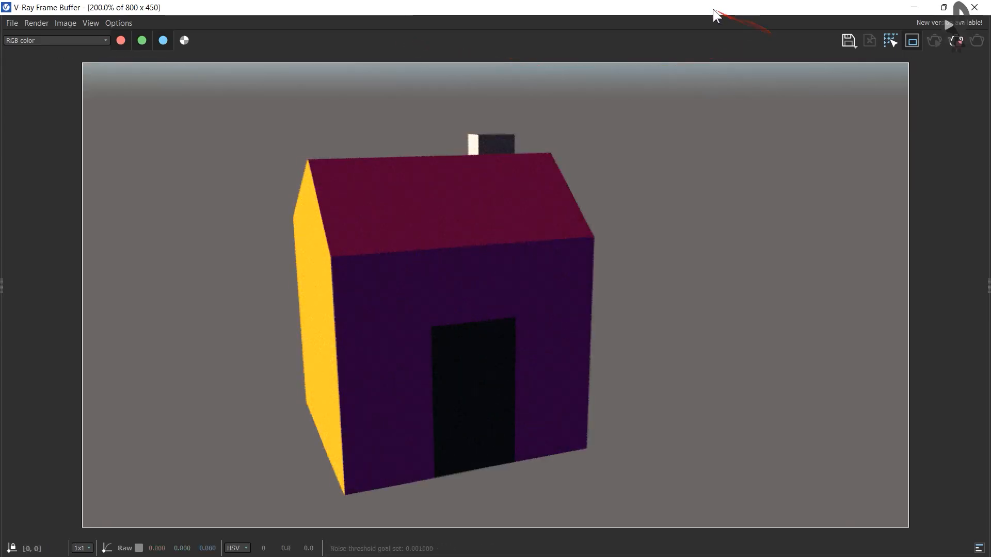
- Arrange the SketchUp window and the V-Ray Frame Buffer side by side, with the rendered house fitted in the buffer
left_click_drag(713, 8, 723, 31)
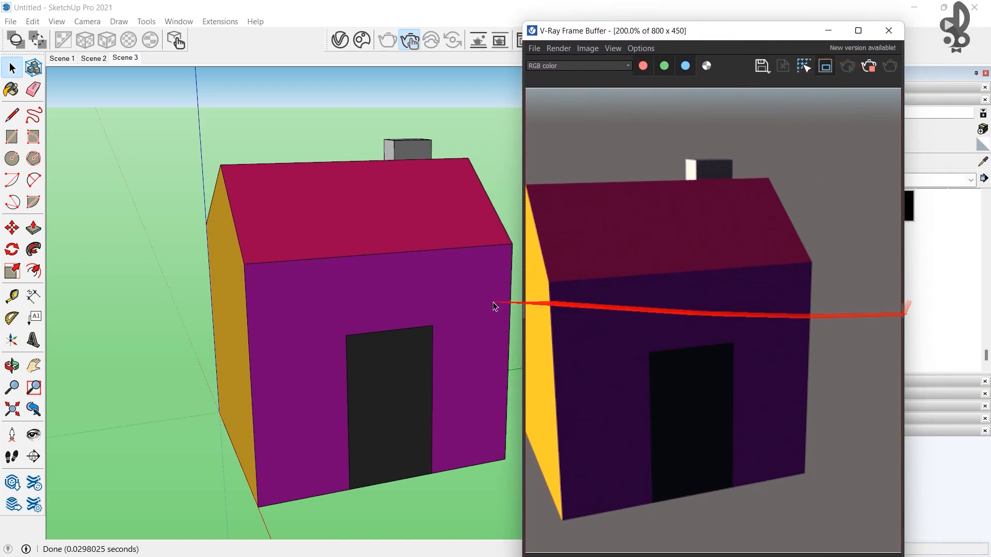
left_click_drag(519, 295, 459, 291)
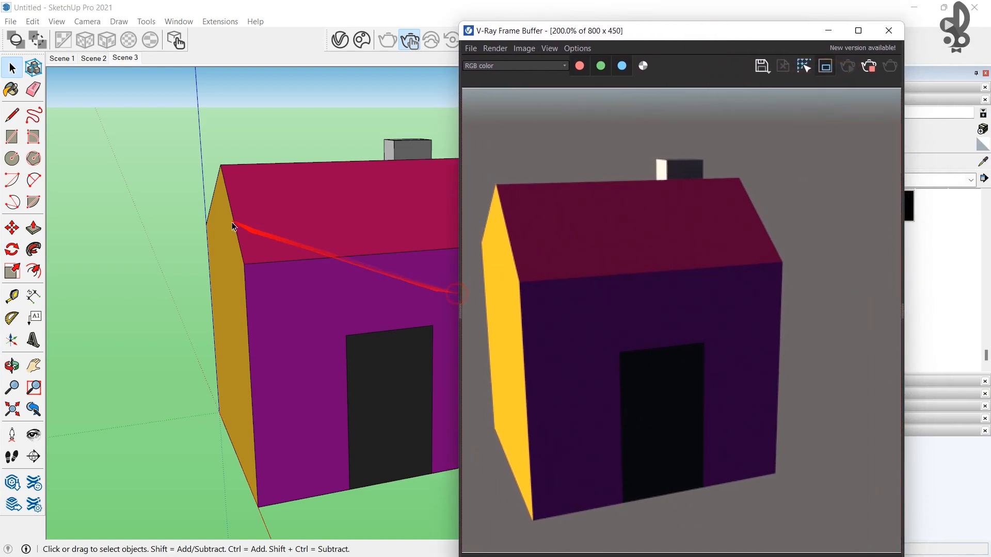
scroll(257, 251, "down", 2)
scroll(258, 250, "up", 2)
mouse_move(315, 324)
middle_mouse_down()
mouse_move(233, 288)
mouse_move(261, 303)
middle_mouse_up()
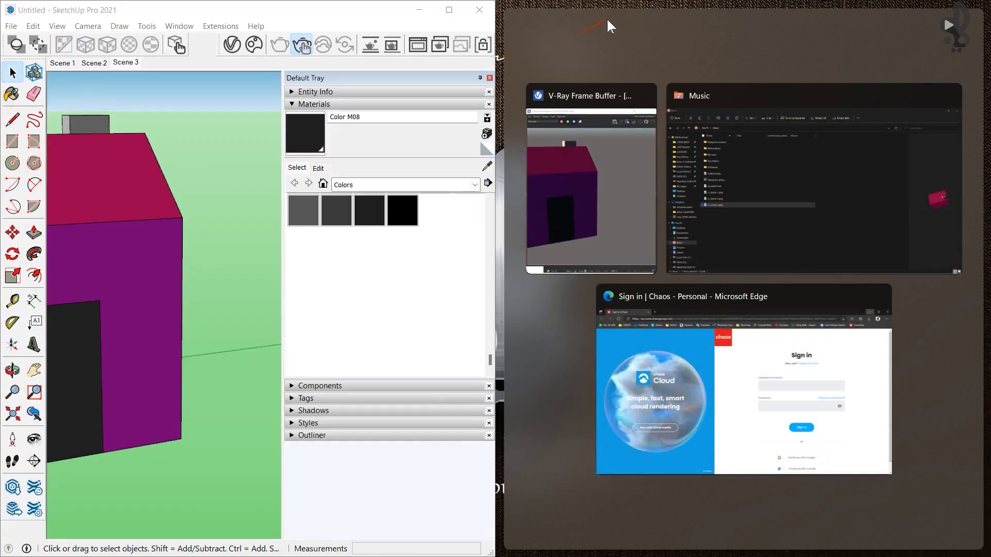
left_click(570, 177)
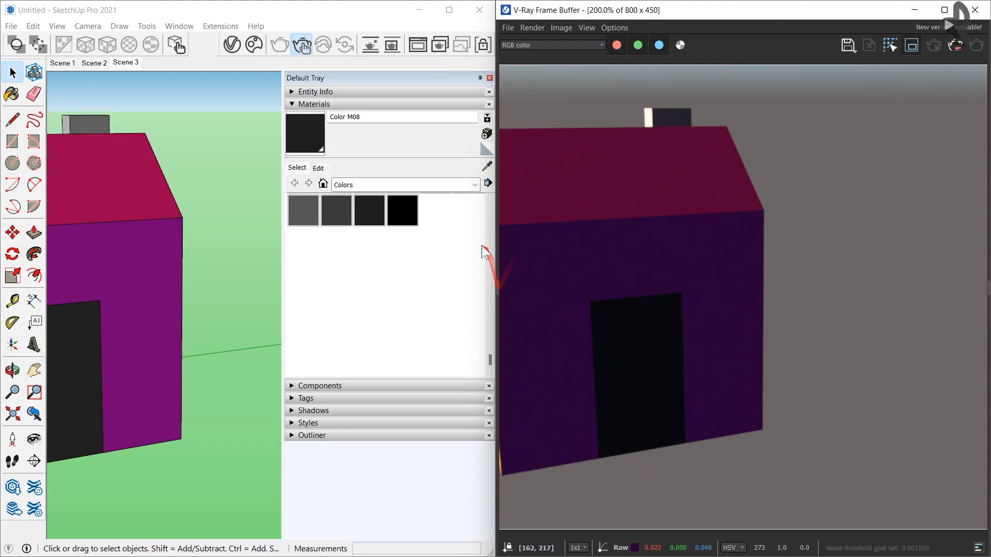
scroll(622, 252, "down", 2)
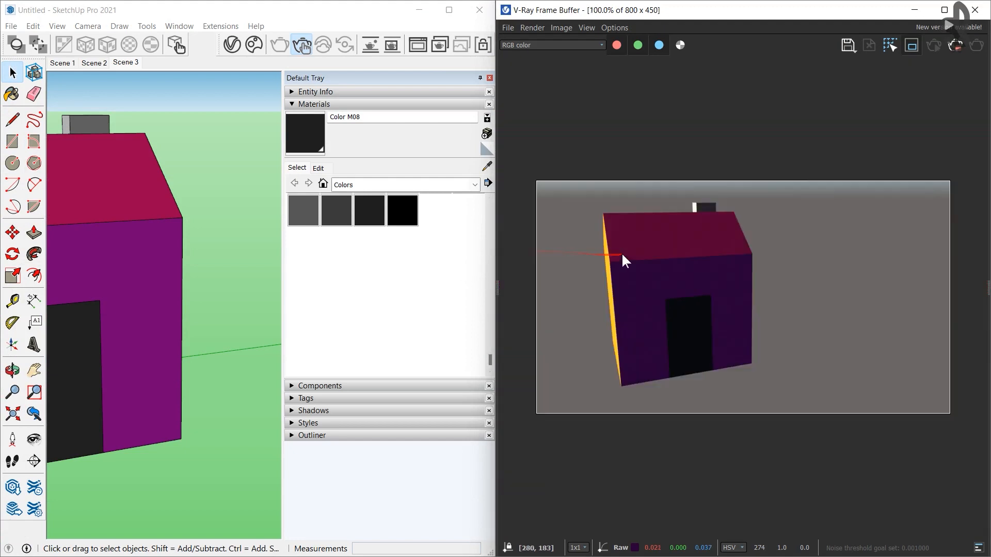
scroll(664, 290, "up", 2)
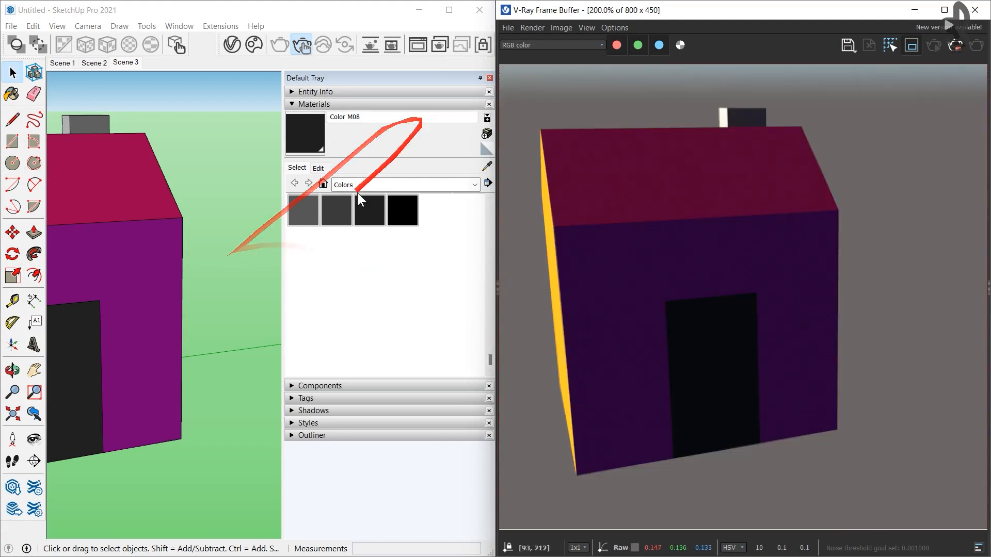
- Auto-hide the Default Tray to widen the viewport, and bring the door wall up close to compare with the live render
left_click(481, 78)
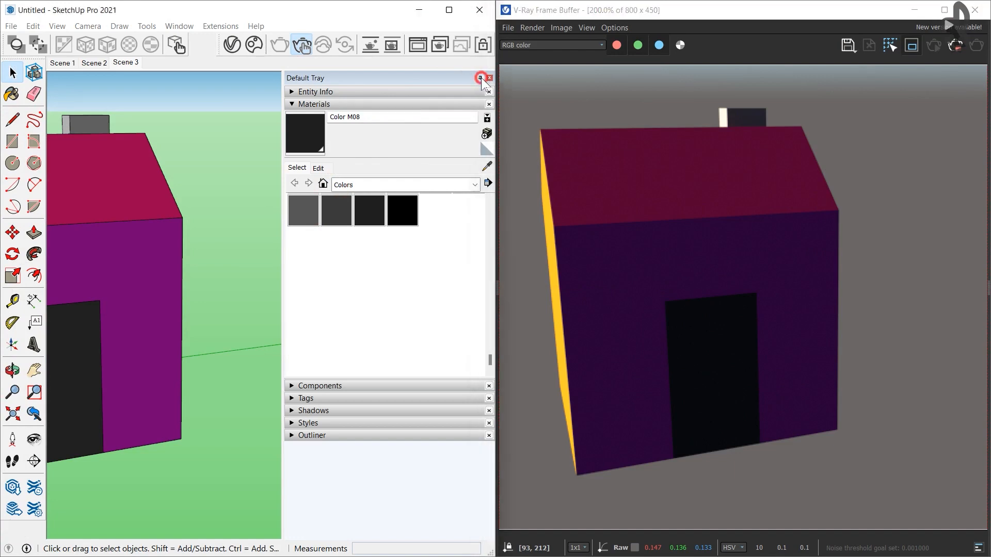
mouse_move(266, 222)
middle_mouse_down()
mouse_move(458, 204)
mouse_move(343, 228)
mouse_move(188, 287)
mouse_move(254, 273)
middle_mouse_up()
scroll(283, 327, "up", 5)
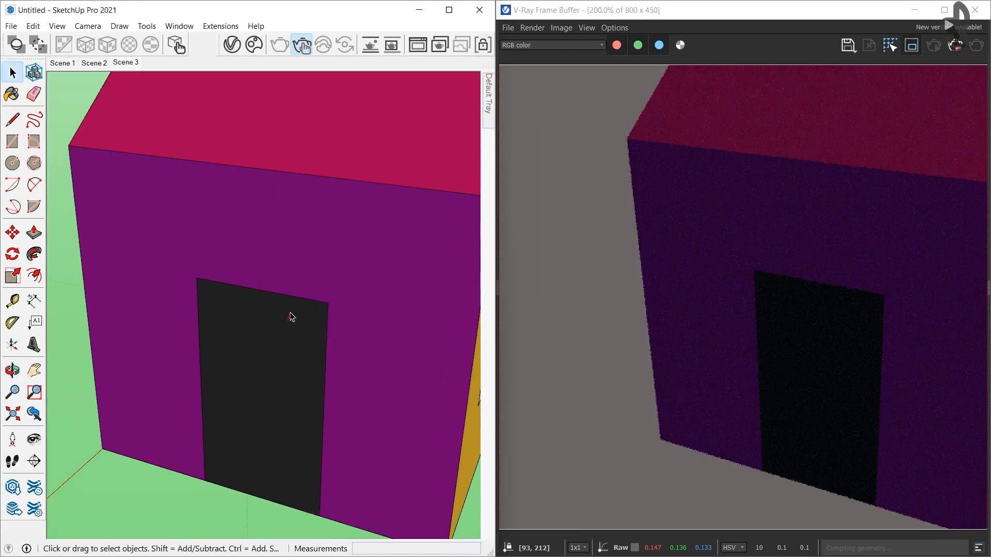
- Draw a rectangle about 11 1/8" by 1' 3 1/2" on the front roof slope above the door
scroll(289, 317, "down", 3)
scroll(290, 307, "up", 4)
scroll(290, 308, "down", 5)
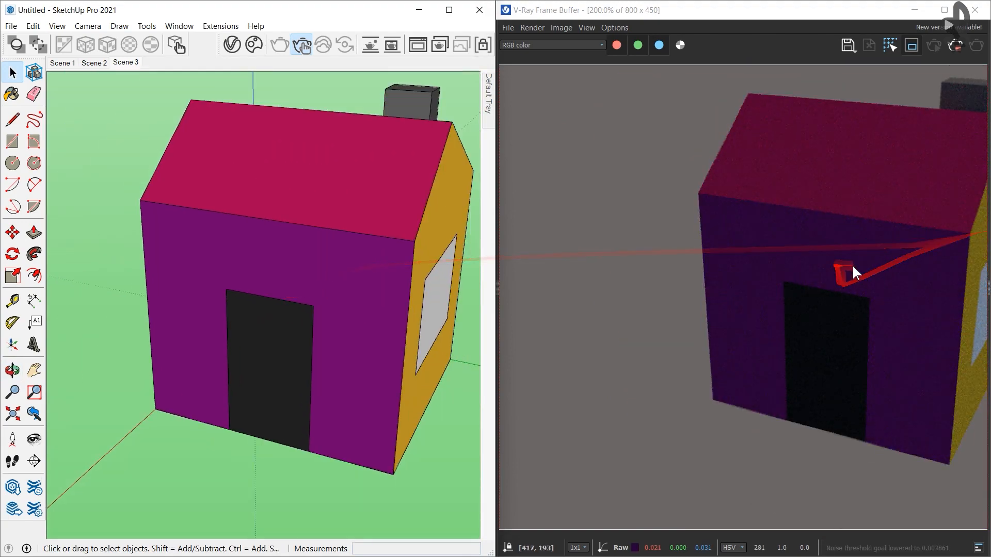
scroll(377, 277, "up", 4)
scroll(380, 278, "down", 4)
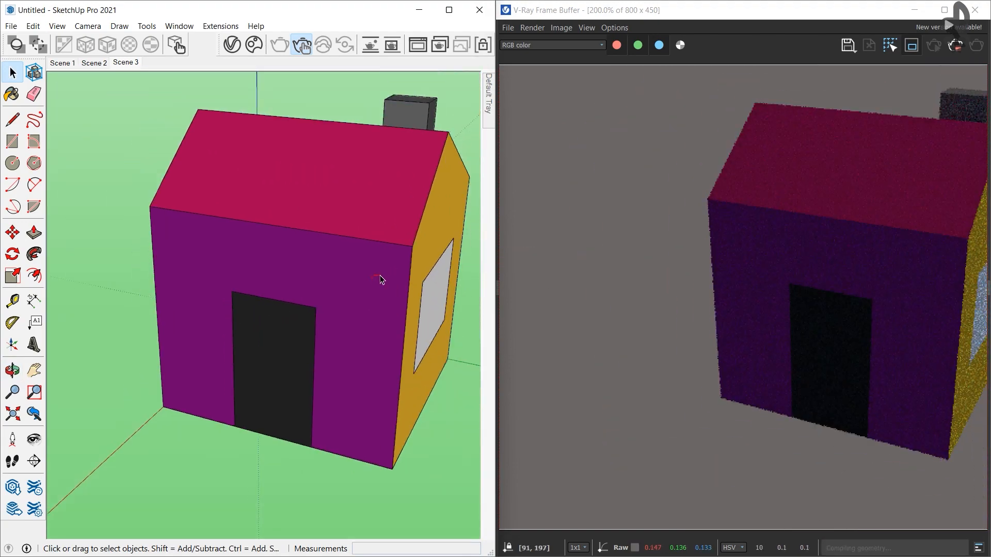
mouse_move(380, 279)
middle_mouse_down()
mouse_move(506, 249)
mouse_move(859, 212)
mouse_move(692, 366)
mouse_move(217, 290)
mouse_move(574, 217)
mouse_move(708, 300)
mouse_move(283, 280)
mouse_move(614, 250)
middle_mouse_up()
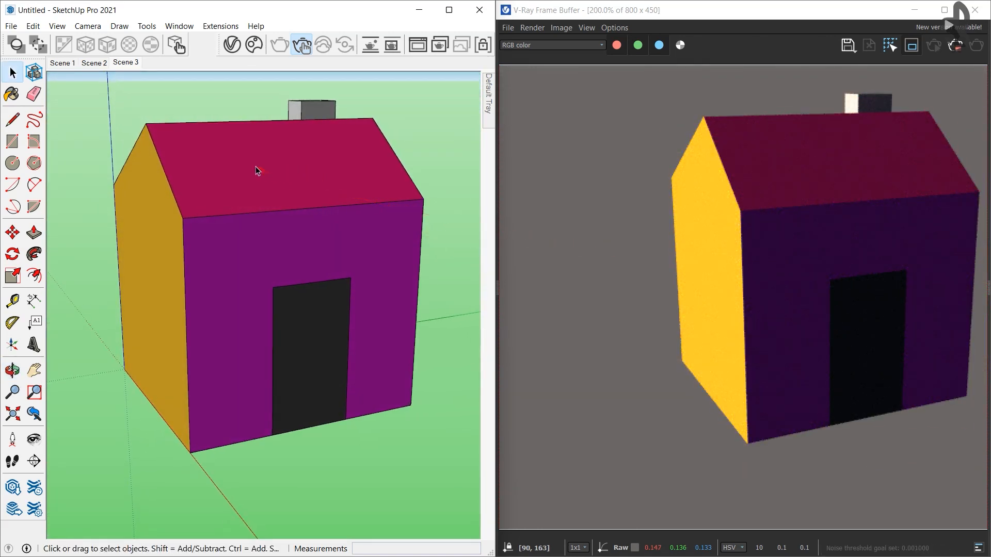
key("r")
left_click(246, 147)
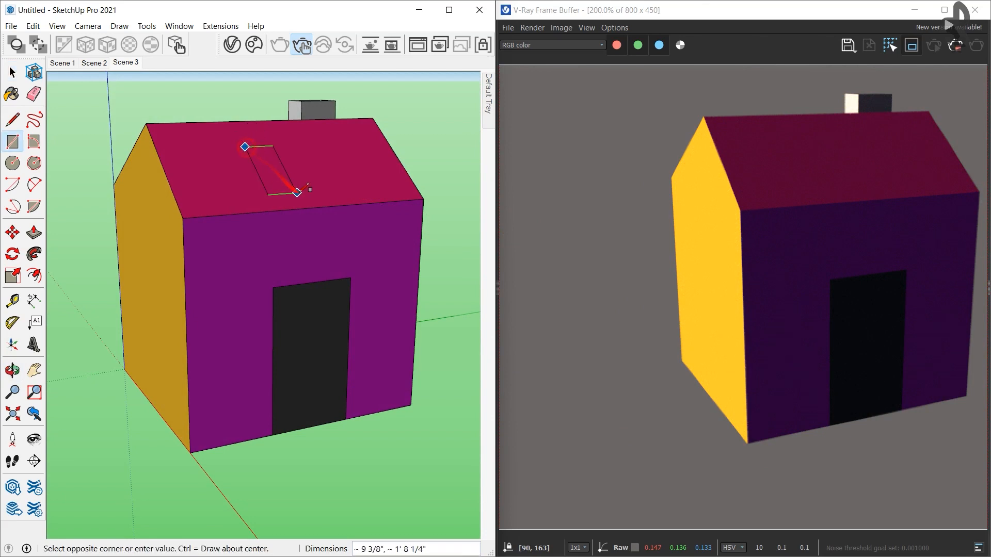
scroll(277, 166, "up", 6)
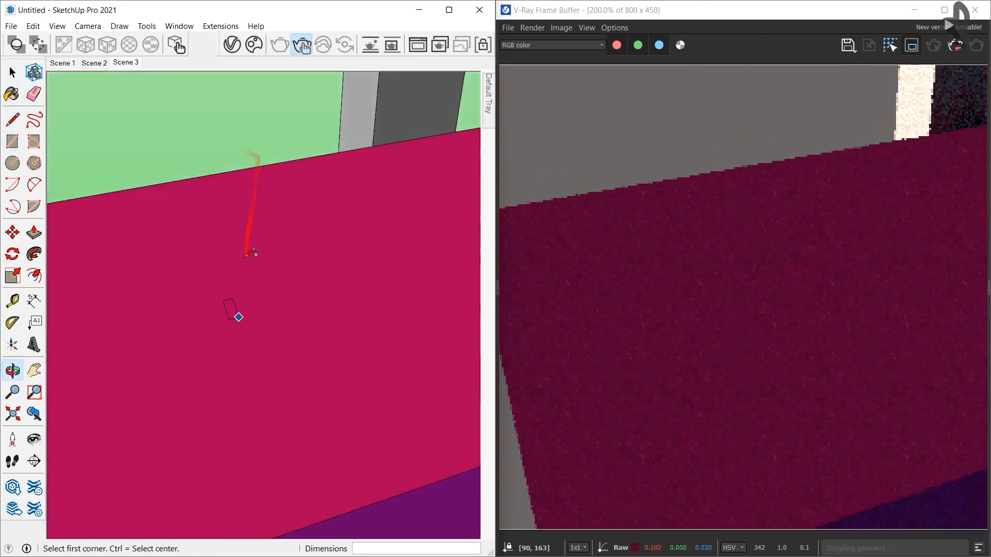
left_click(372, 414)
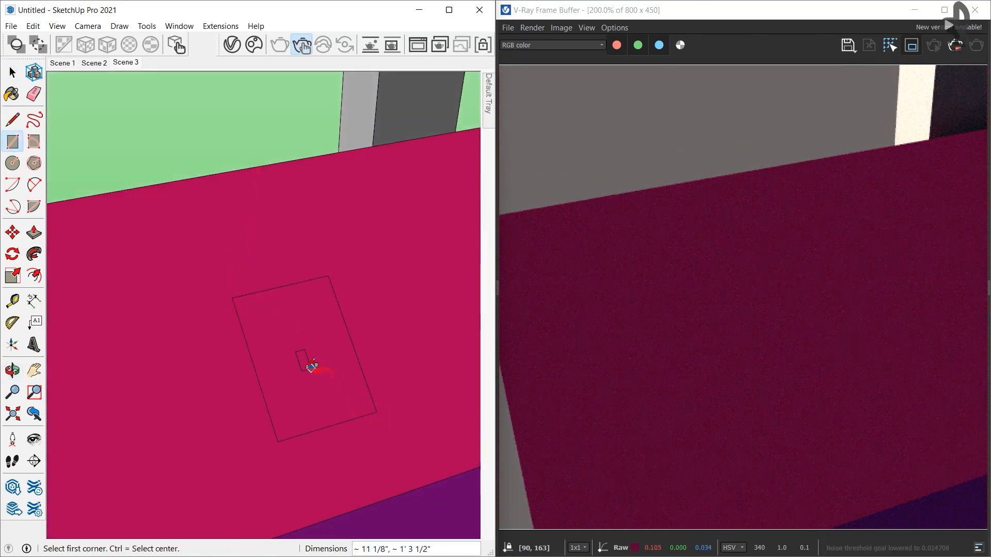
- Push/Pull the roof rectangle outward by about 5 1/8"
key("p")
left_click(311, 367)
left_click(307, 347)
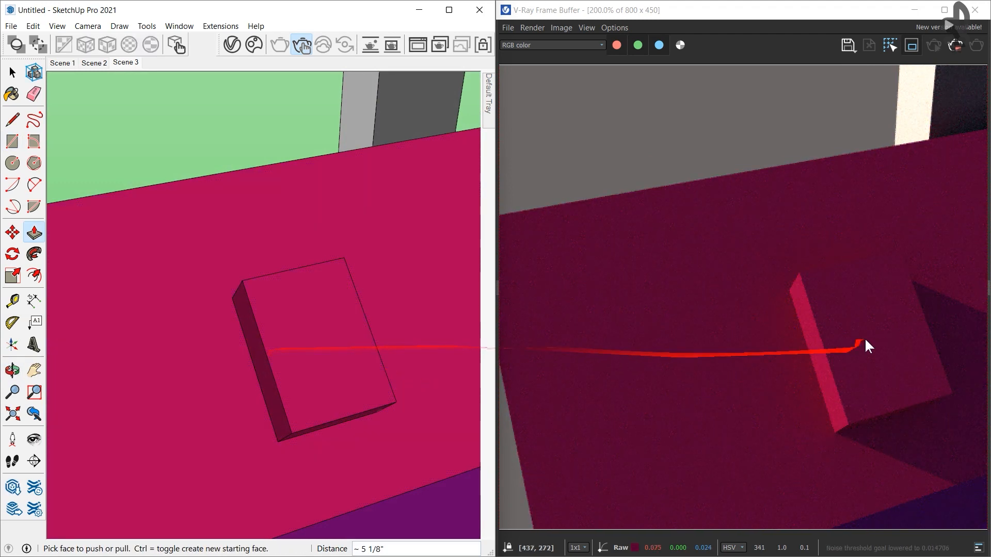
scroll(273, 347, "down", 3)
scroll(273, 343, "down", 2)
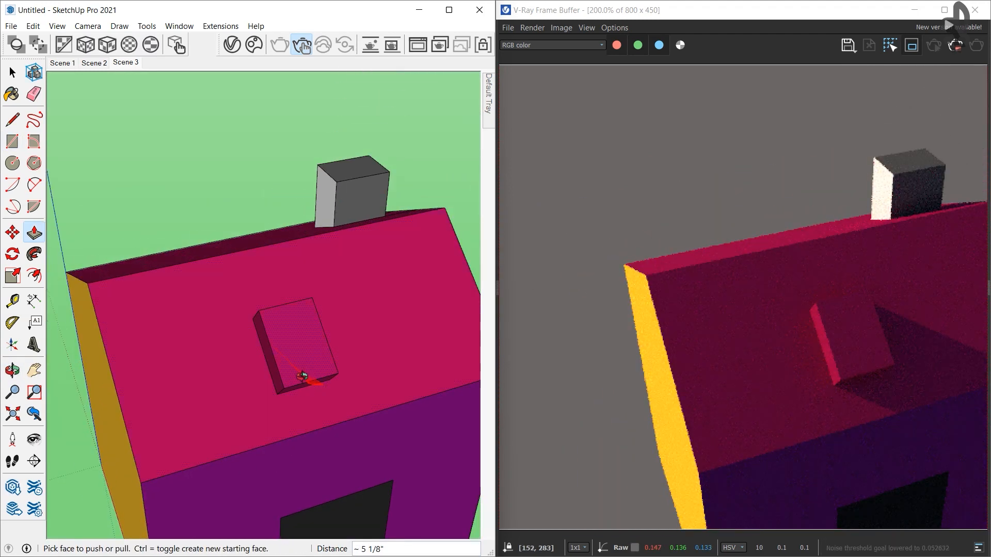
- Undo the extrusion and the rectangle drawn on the roof
middle_click_drag(305, 378, 291, 295)
key("ctrl+z")
key("ctrl+z")
- Frame the front of the house and lock the camera orientation of the interactive render
scroll(306, 339, "down", 3)
mouse_move(310, 367)
middle_mouse_down()
mouse_move(279, 299)
mouse_move(250, 295)
middle_mouse_up()
scroll(274, 297, "up", 2)
key("p")
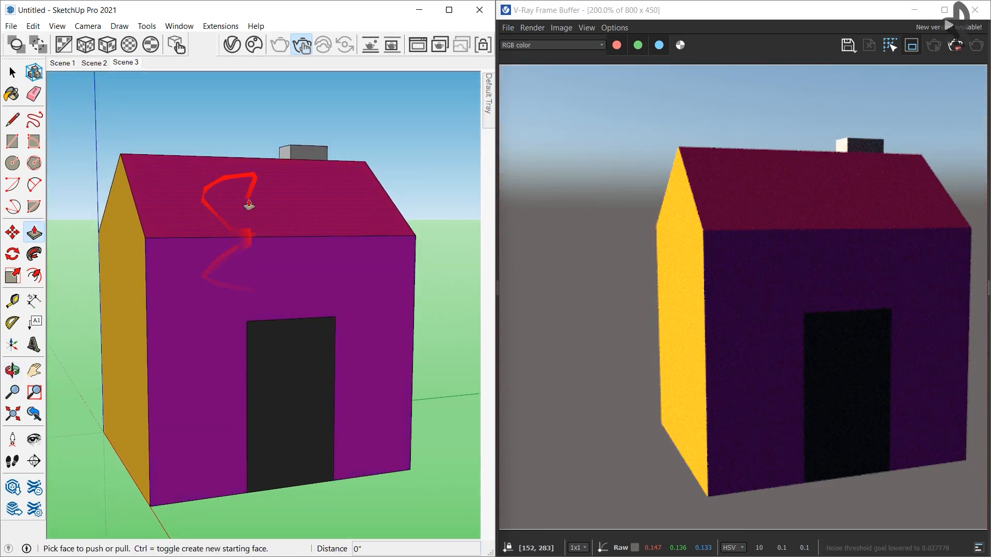
left_click(478, 45)
- Push/Pull the purple front wall outward about 1' 6 7/8" and push it back in about 1' 10 1/8"
middle_click_drag(159, 181, 52, 323)
mouse_move(290, 218)
middle_mouse_down()
mouse_move(156, 379)
mouse_move(435, 161)
mouse_move(88, 367)
mouse_move(304, 222)
mouse_move(65, 172)
mouse_move(362, 254)
middle_mouse_up()
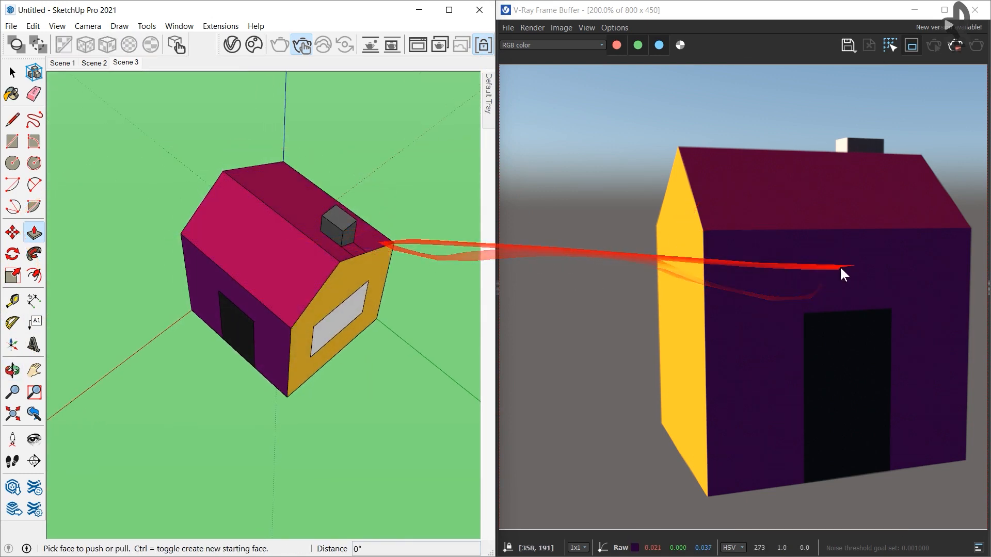
scroll(259, 243, "up", 5)
middle_click_drag(241, 281, 454, 183)
scroll(306, 223, "down", 3)
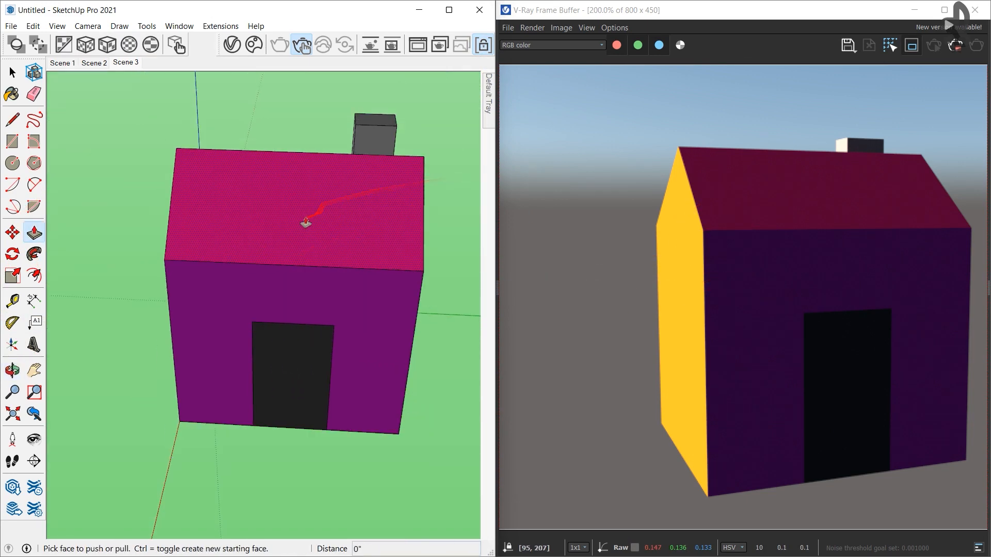
left_click(361, 319)
left_click(361, 354)
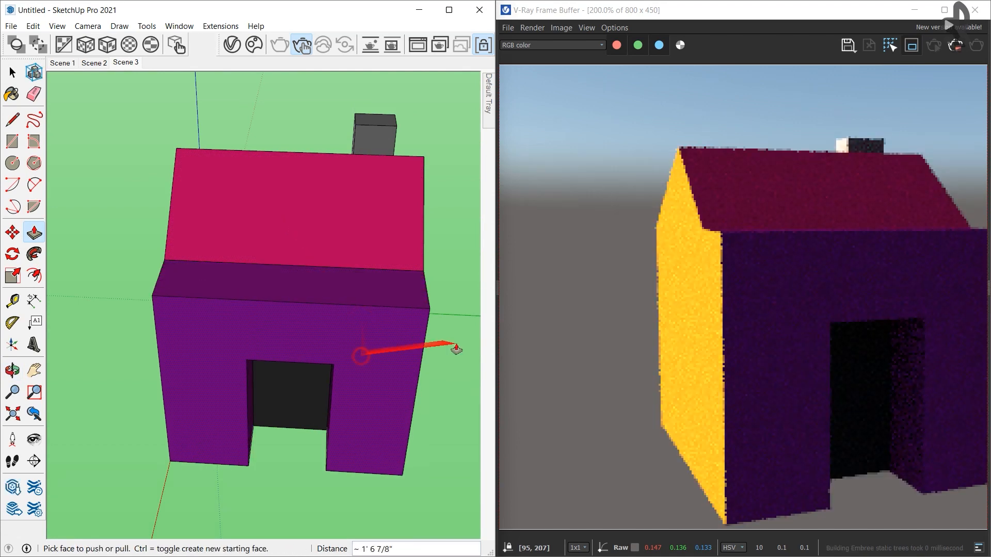
left_click(357, 324)
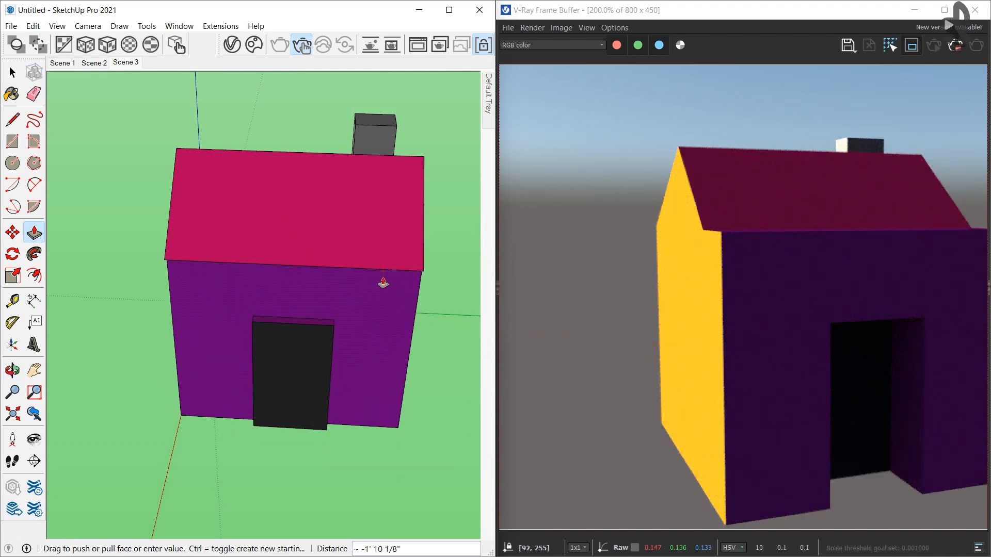
left_click(381, 282)
- Pull the black door face out about 1' 4 5/8" and raise the projecting block's top about 1' 10 1/4"
left_click(294, 350)
left_click(299, 385)
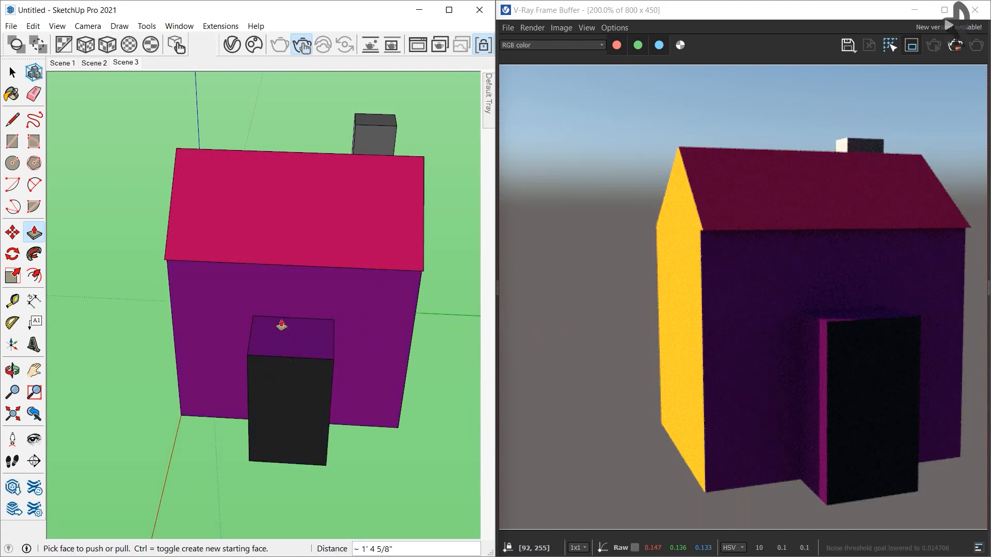
left_click(281, 330)
left_click(301, 219)
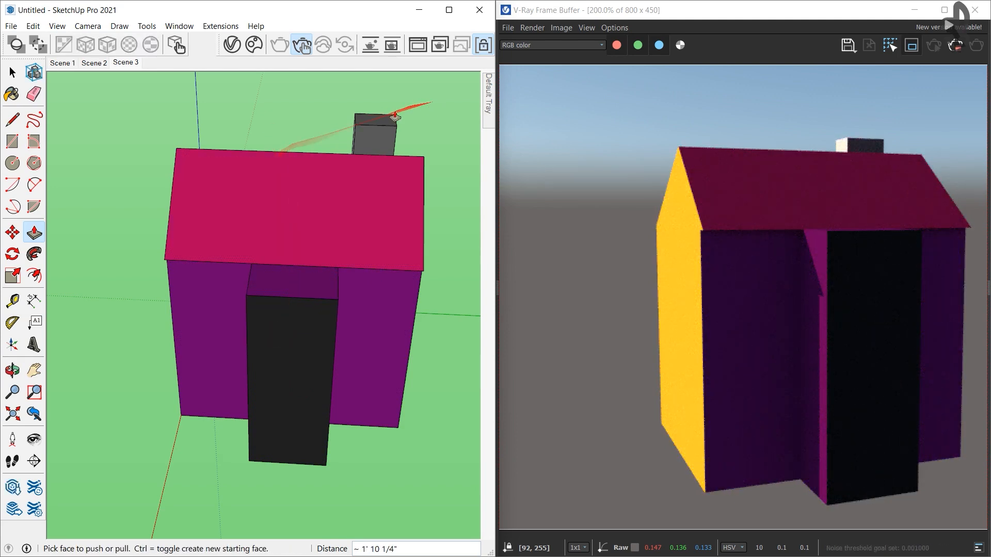
- Raise the chimney's top and pull its front face forward over the roof slope
left_click(379, 120)
left_click(392, 81)
left_click(362, 127)
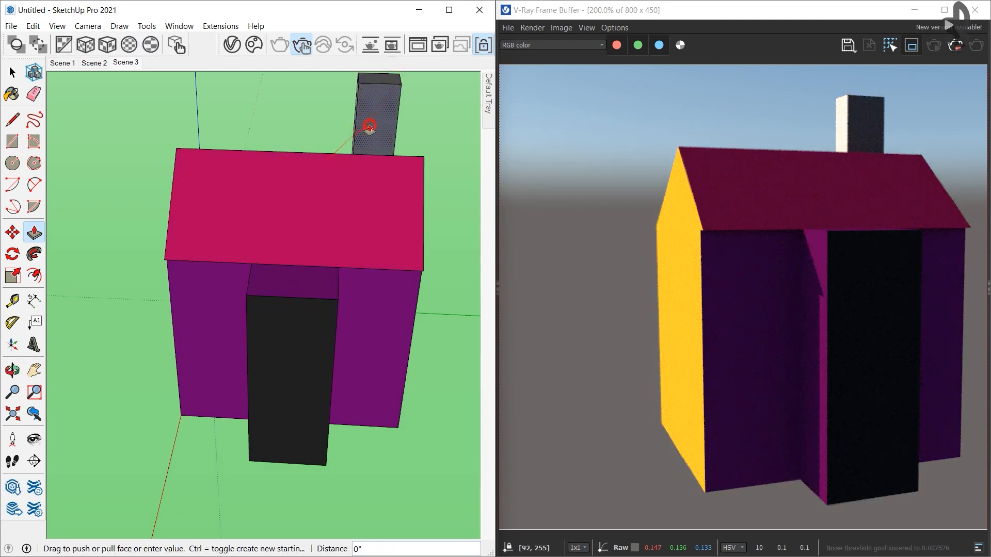
left_click(358, 206)
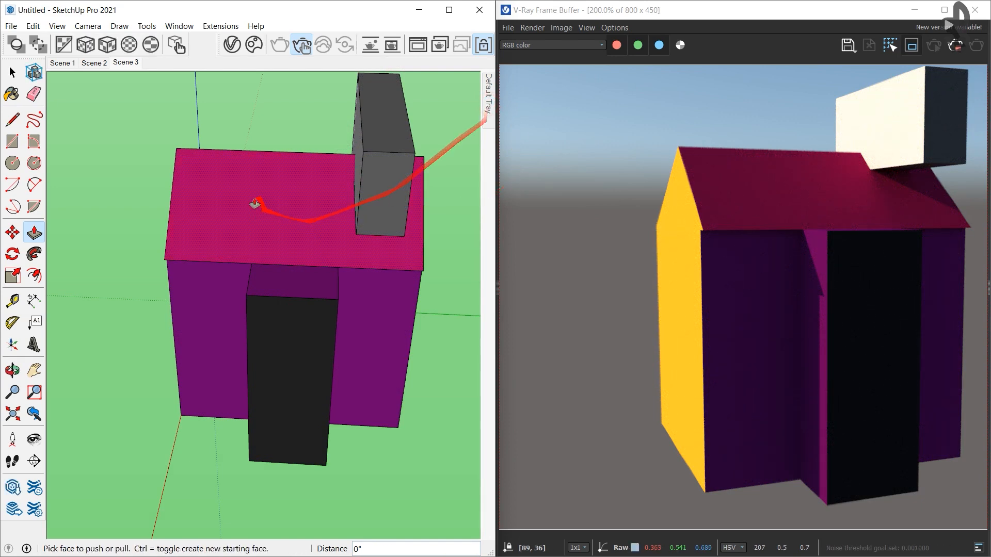
- Draw a small rectangle on the front roof slope and extrude it outward about 7 1/2"
scroll(261, 214, "up", 10)
key("r")
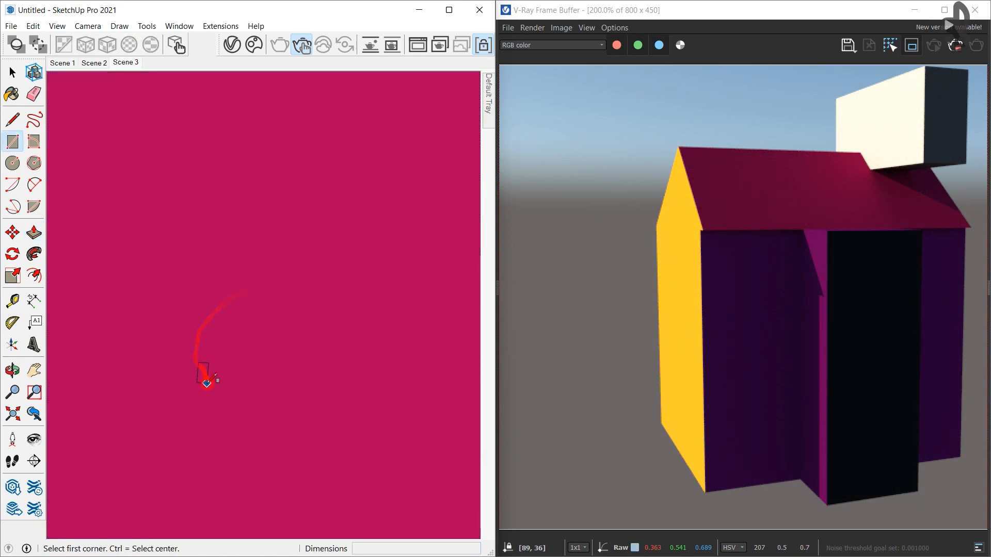
left_click(207, 383)
left_click(321, 471)
key("p")
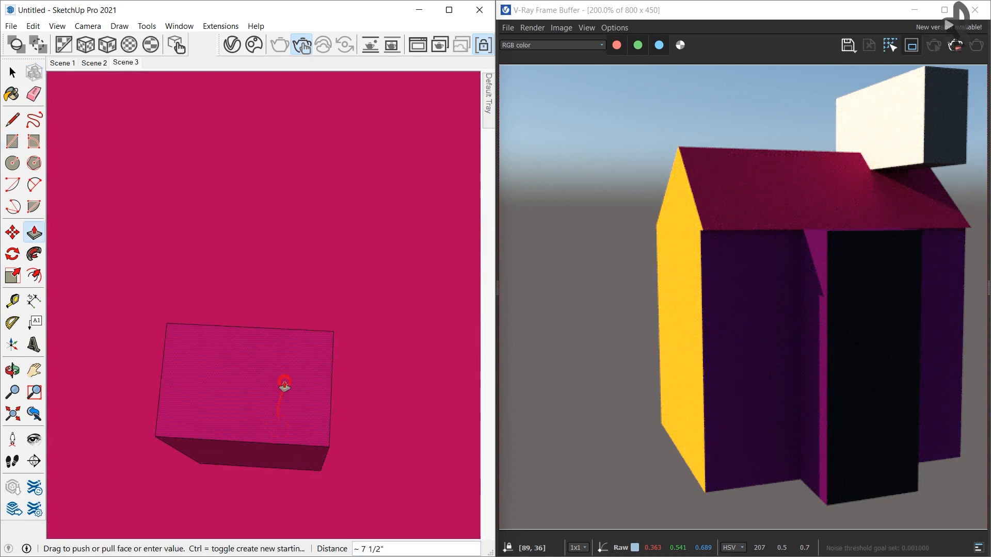
left_click(284, 398)
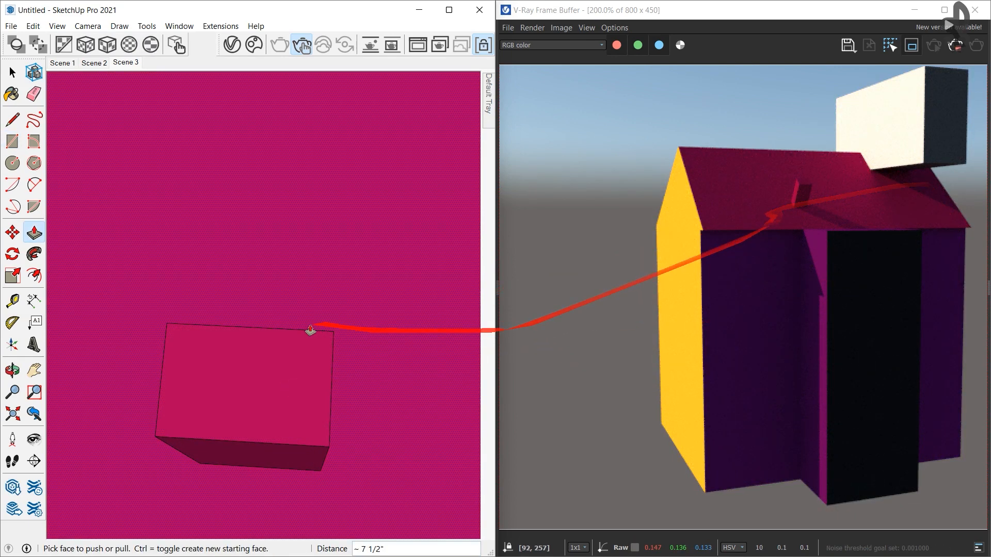
- Paint the top and side faces of the small roof box with a light cyan color from the Colors collection
scroll(310, 332, "down", 2)
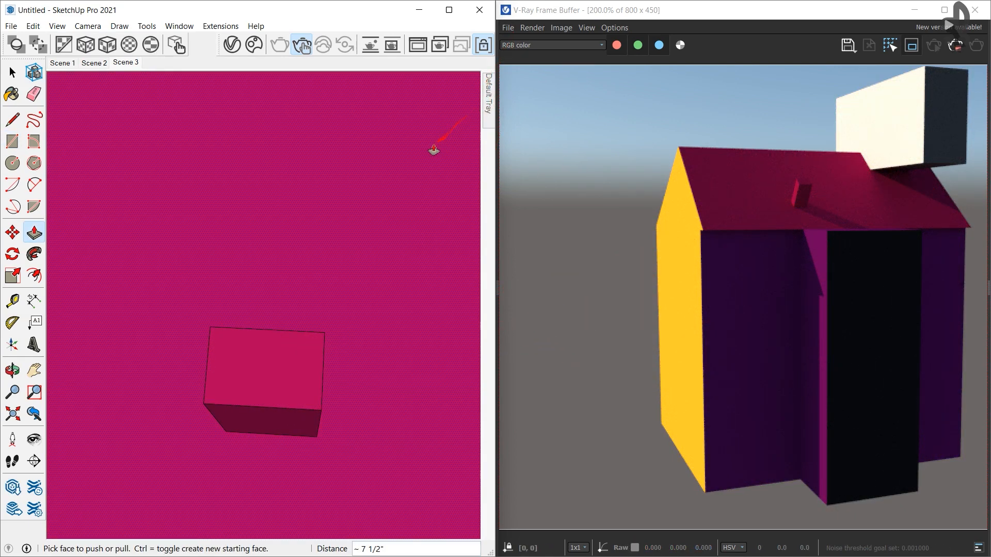
mouse_move(487, 103)
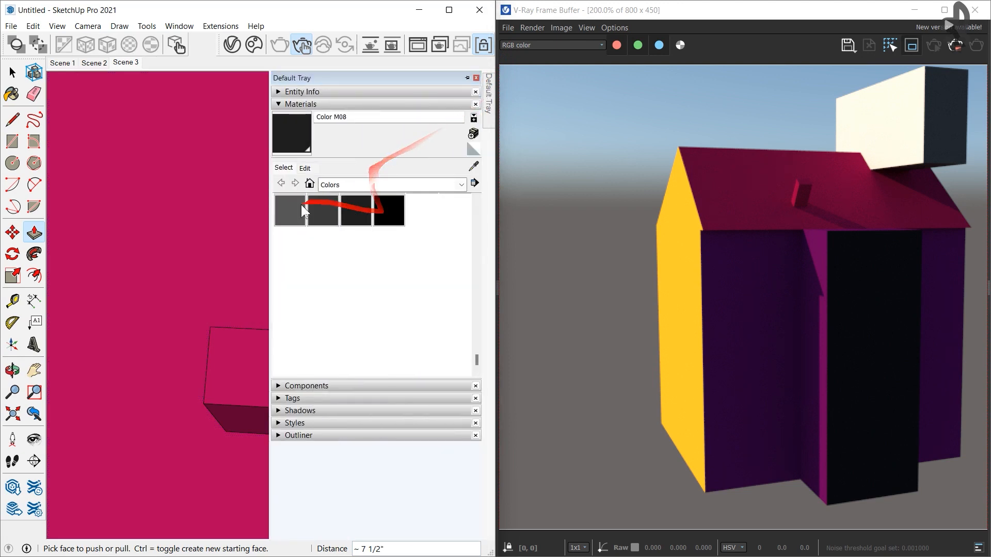
scroll(325, 212, "up", 5)
left_click(354, 257)
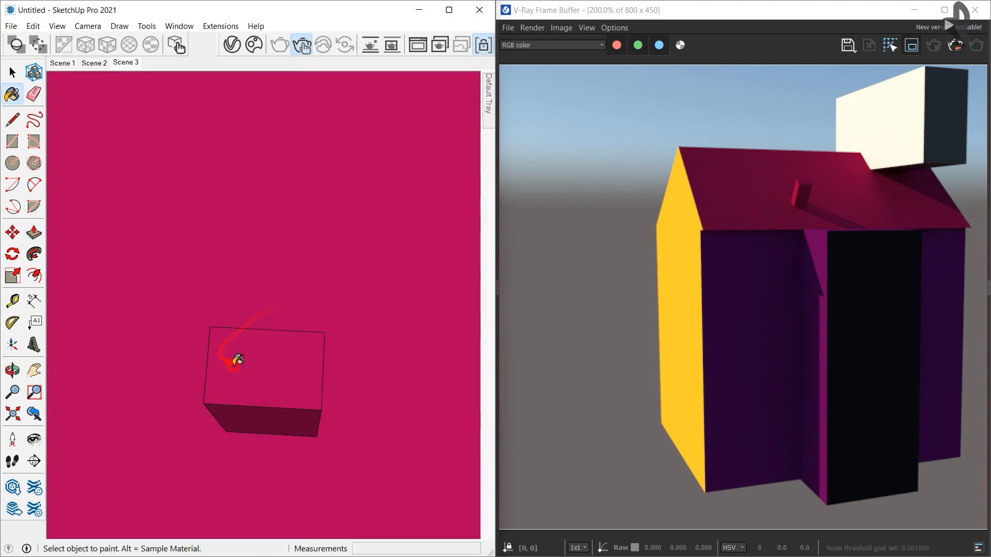
left_click(237, 361)
middle_click_drag(299, 432, 471, 194)
left_click(298, 344)
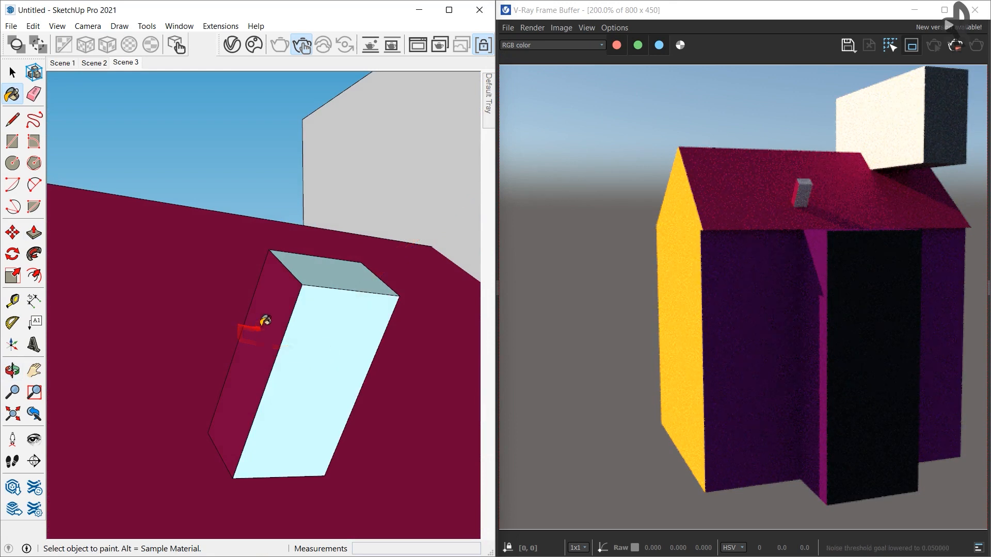
left_click(258, 324)
mouse_move(372, 336)
middle_mouse_down()
mouse_move(7, 320)
mouse_move(342, 300)
middle_mouse_up()
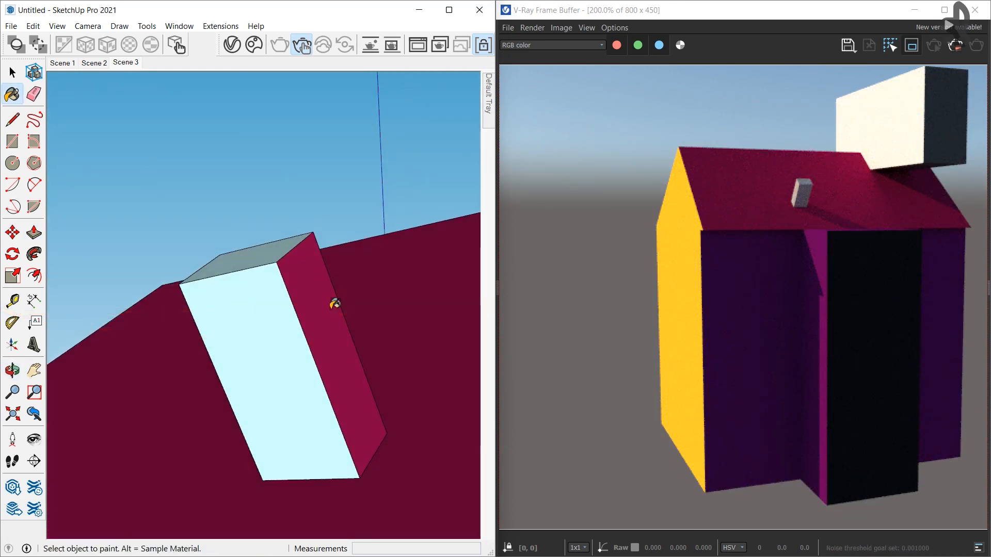
left_click(334, 304)
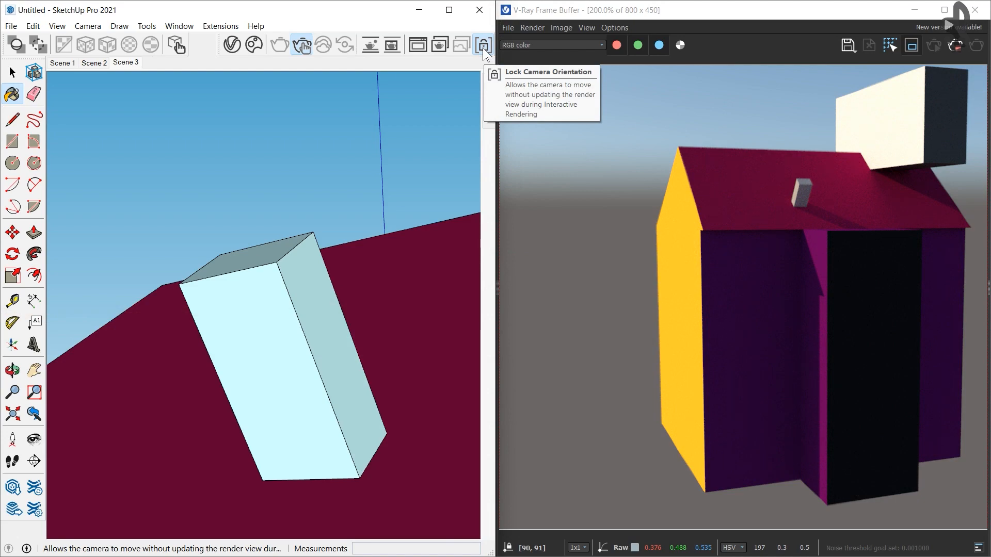
- Unlock the camera orientation and reframe the interactive render on the front of the house with the painted roof box
scroll(352, 294, "down", 3)
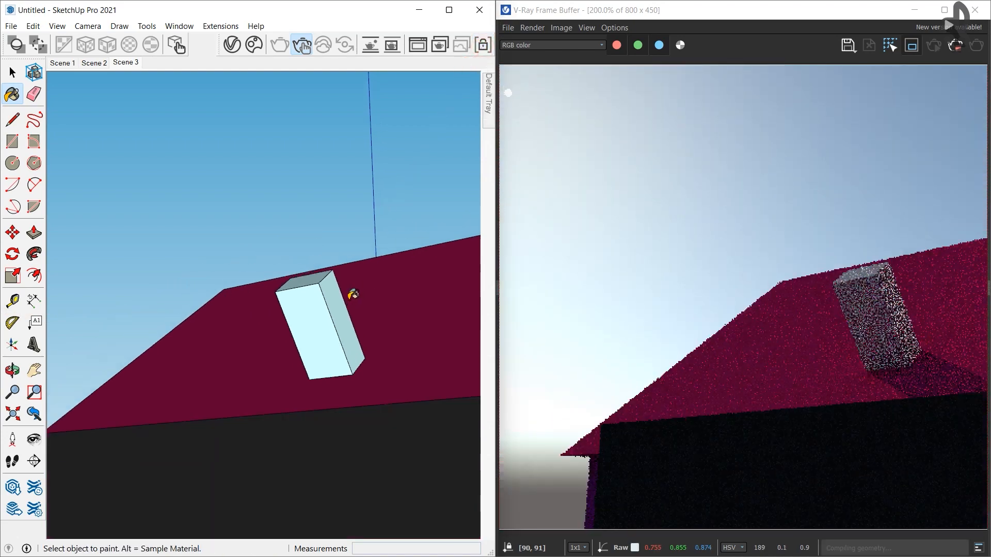
middle_click_drag(352, 294, 612, 471)
scroll(464, 399, "down", 3)
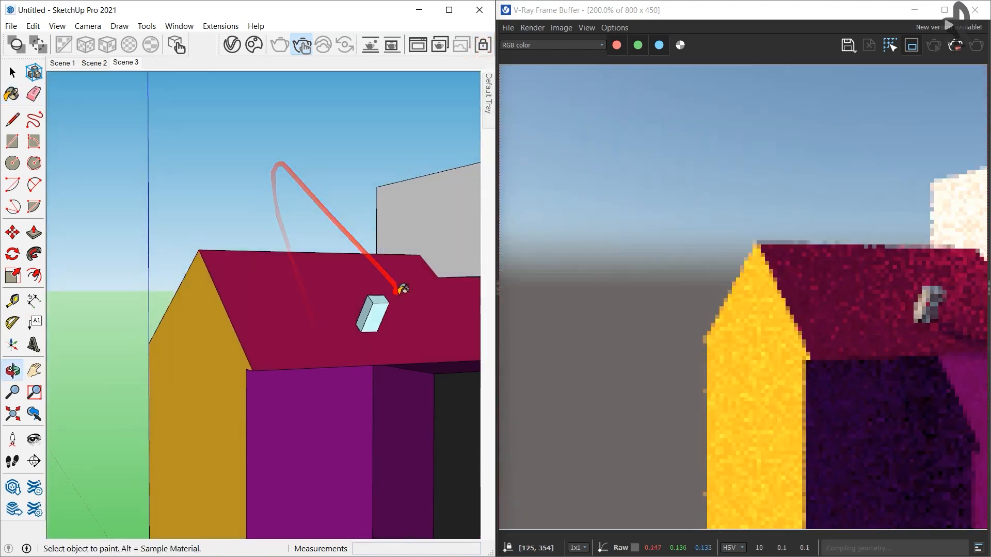
scroll(387, 311, "down", 3)
middle_click_drag(394, 335, 162, 266, "shift")
scroll(226, 252, "down", 3)
middle_click_drag(224, 251, 329, 290, "shift")
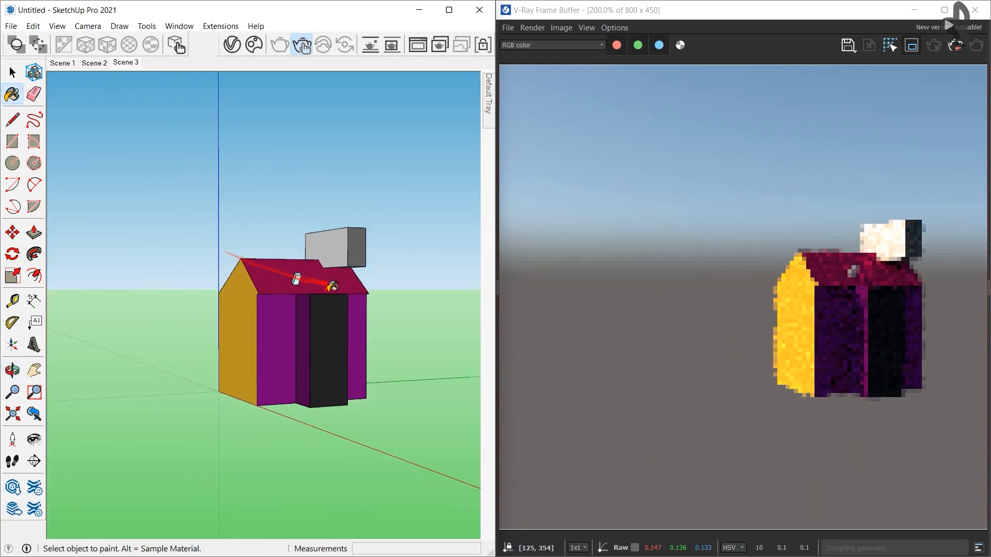
scroll(332, 285, "up", 5)
- Stop the interactive render with its frame buffer closed, and maximize the modelling window
left_click(955, 47)
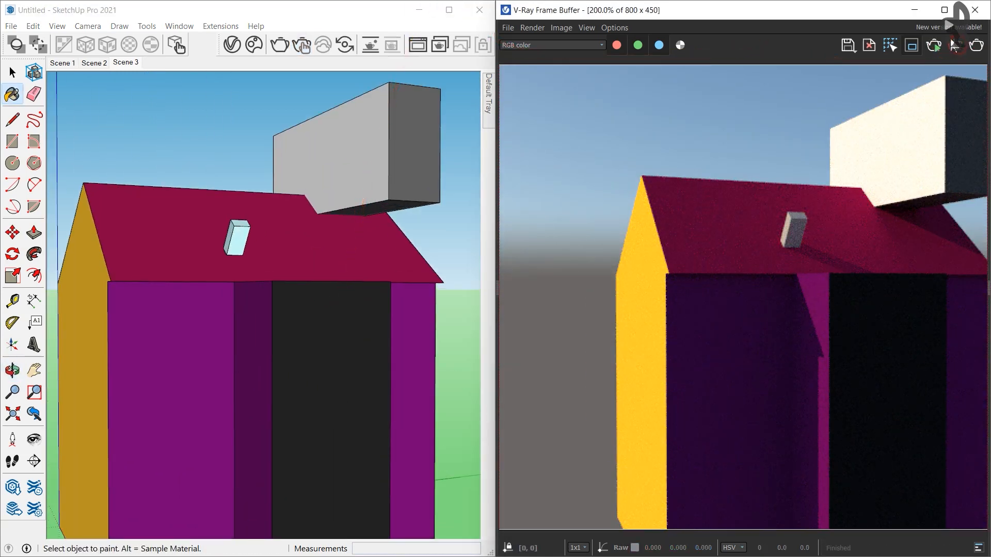
left_click(975, 10)
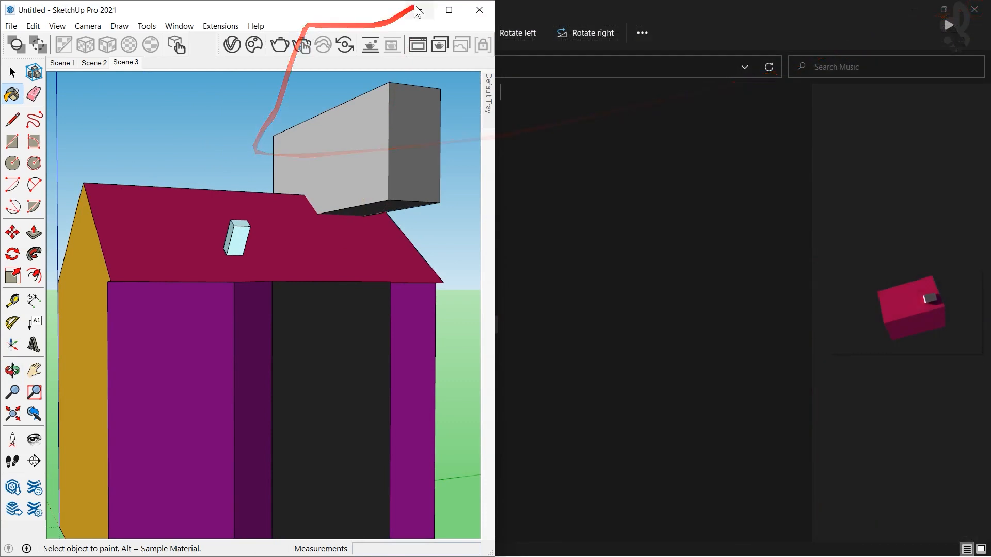
left_click(449, 9)
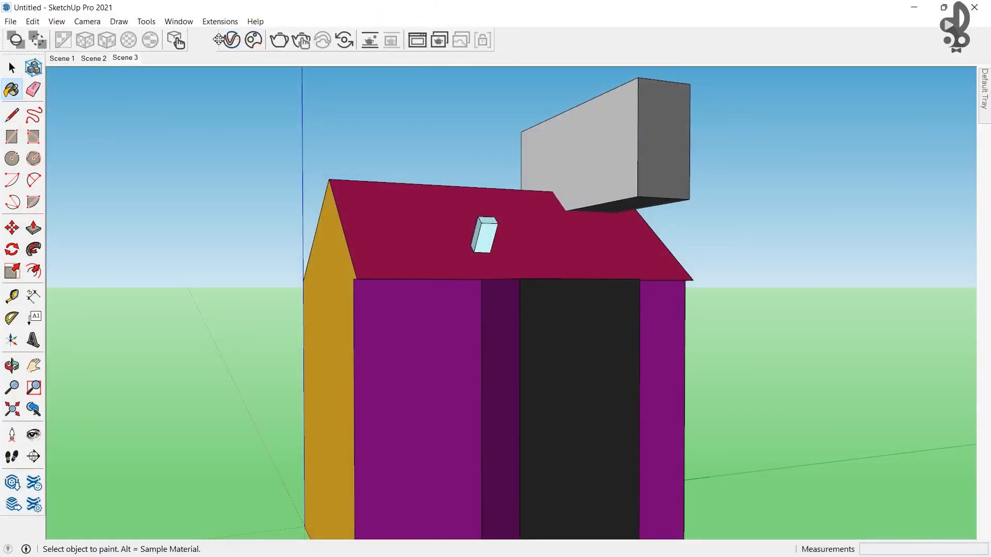
- Undock the V-Ray for SketchUp toolbar, close it, and bring up the list of available toolbars
left_click_drag(221, 40, 70, 130)
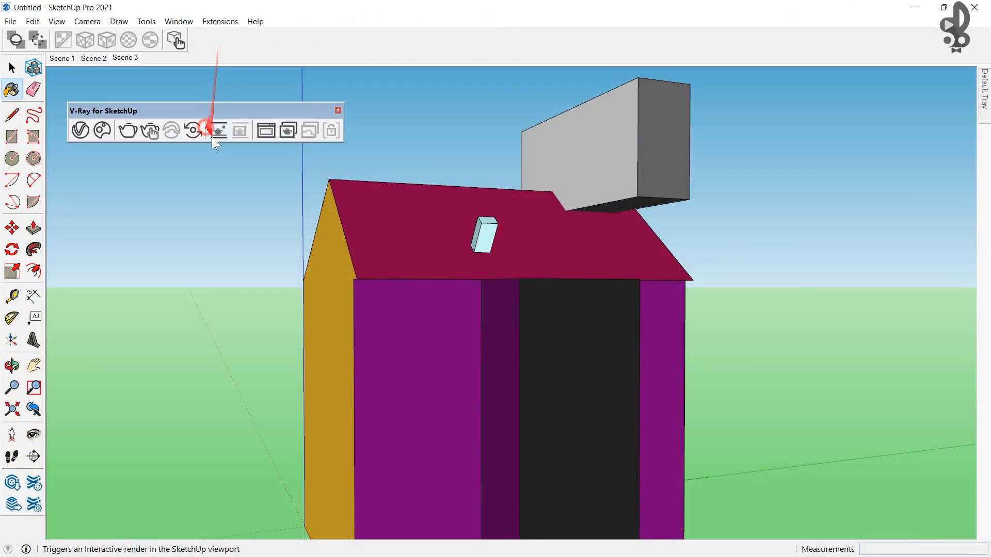
left_click(338, 111)
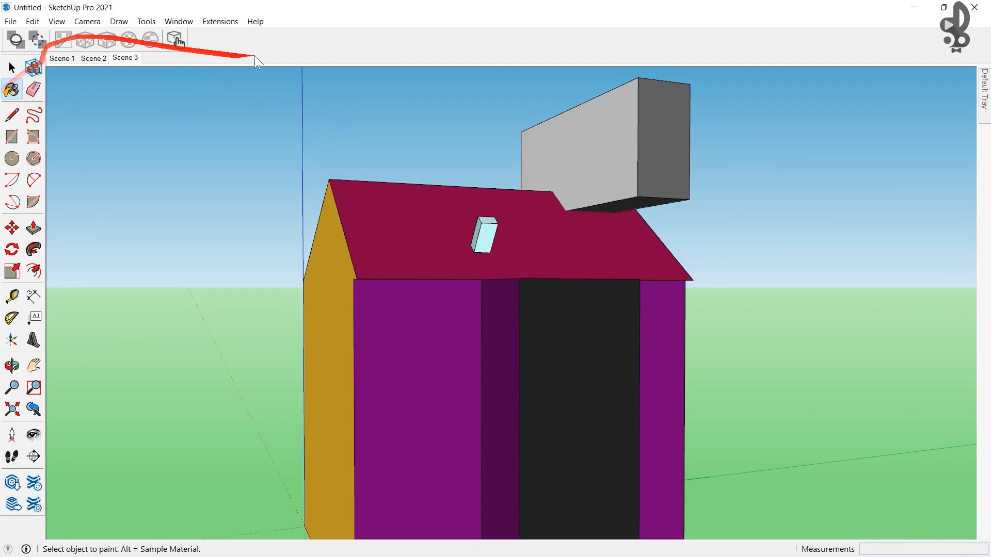
right_click(265, 44)
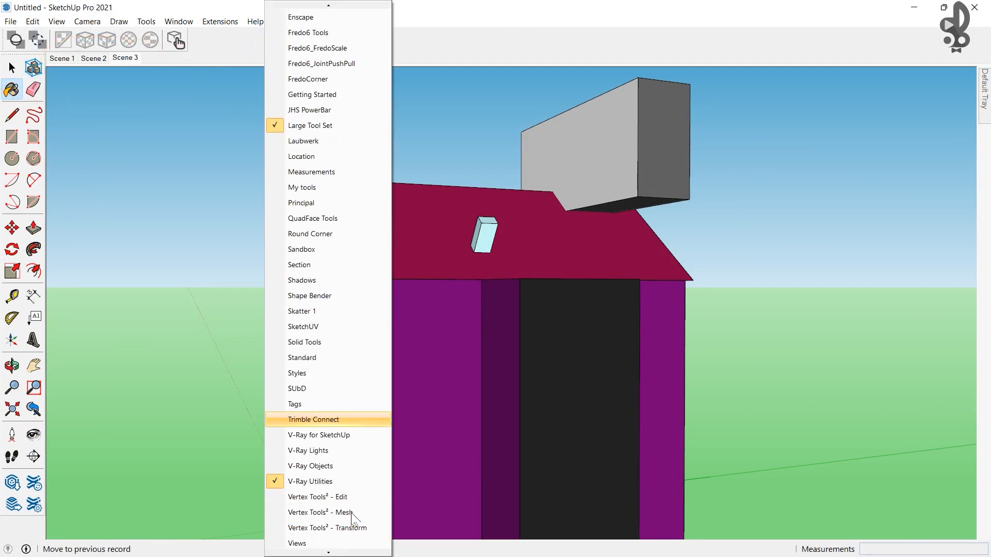
- Paint the narrow purple side face of the protruding front block with the current light cyan color
left_click(482, 354)
left_click(490, 357)
- Switch to the Topics slide to review the list of V-Ray toolbars, and return to the house model
key("super+Tab")
left_click(622, 191)
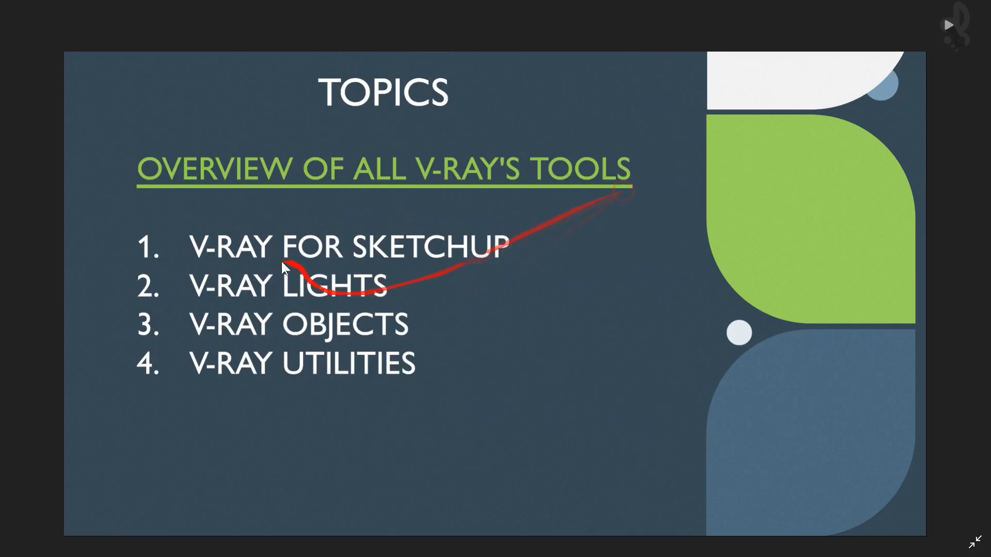
key("alt+Tab")
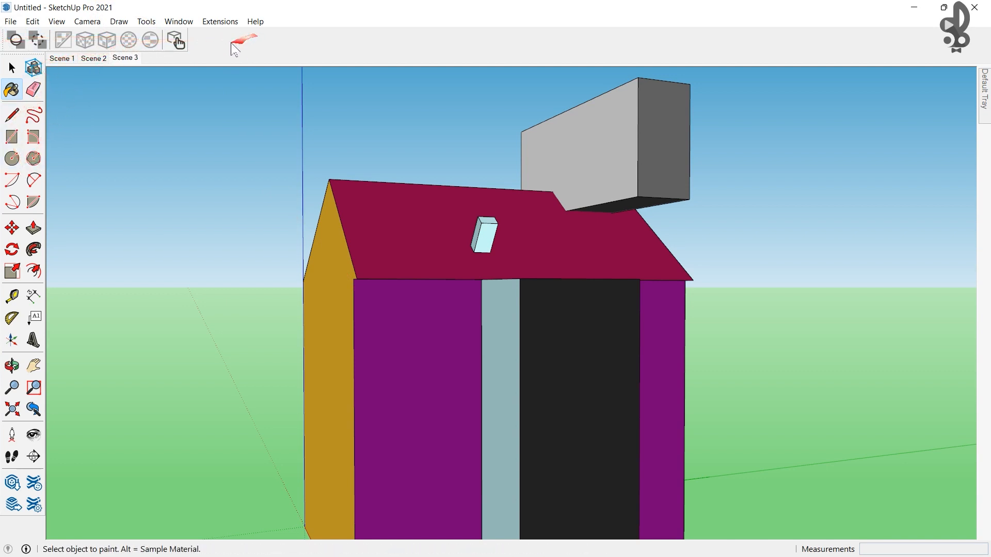
- Show the V-Ray Lights toolbar and dock it above the modelling area
right_click(11, 114)
right_click(293, 38)
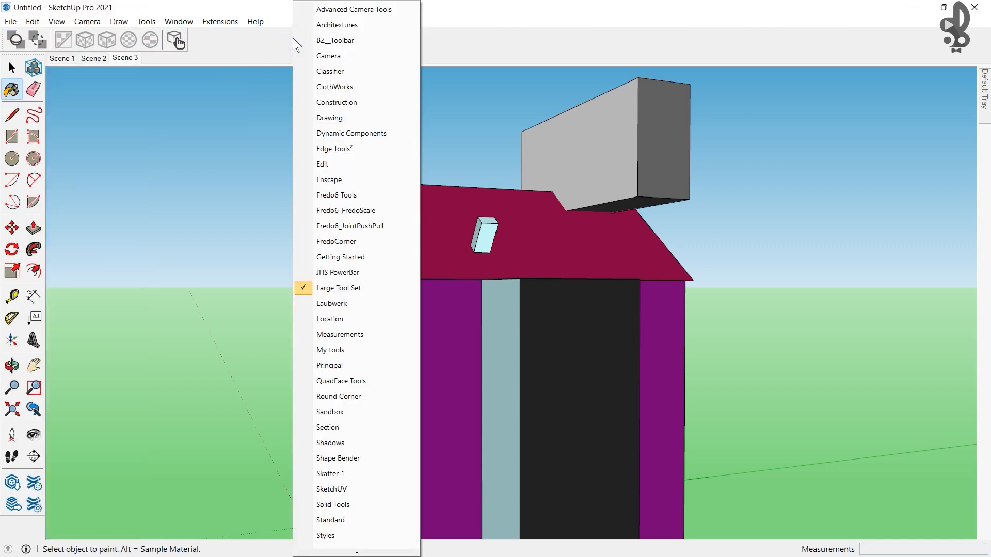
scroll(371, 346, "down", 3)
scroll(345, 209, "down", 2)
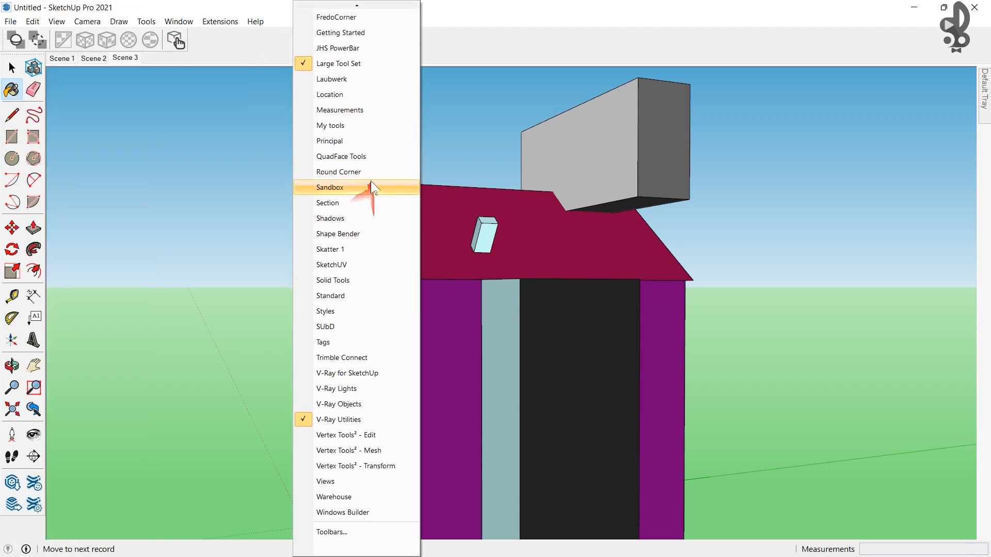
left_click(332, 391)
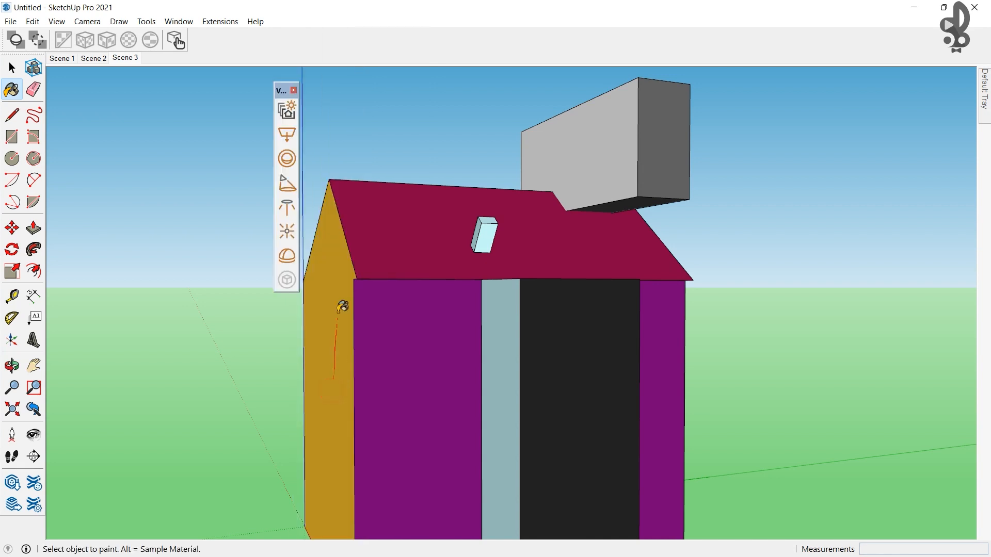
left_click_drag(287, 89, 176, 113)
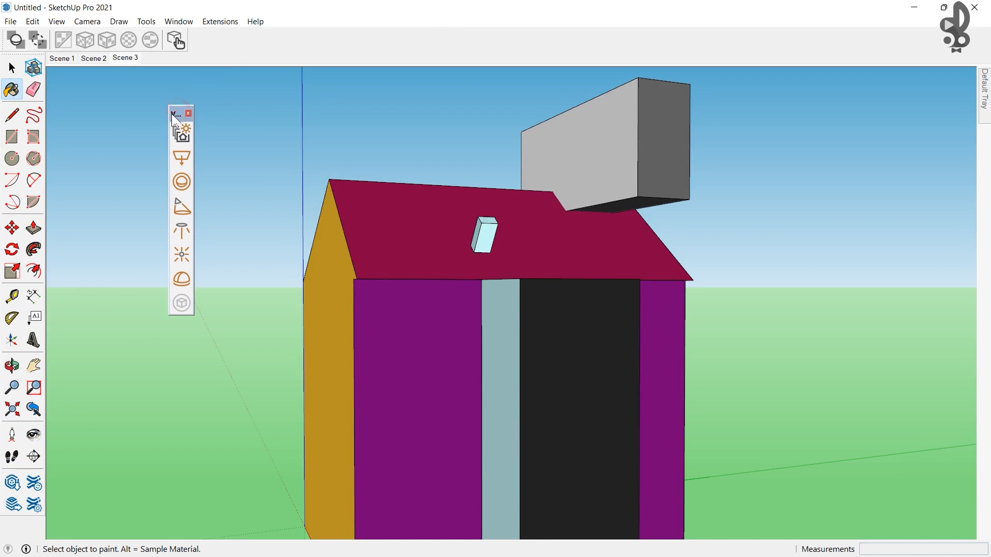
double_click(180, 112)
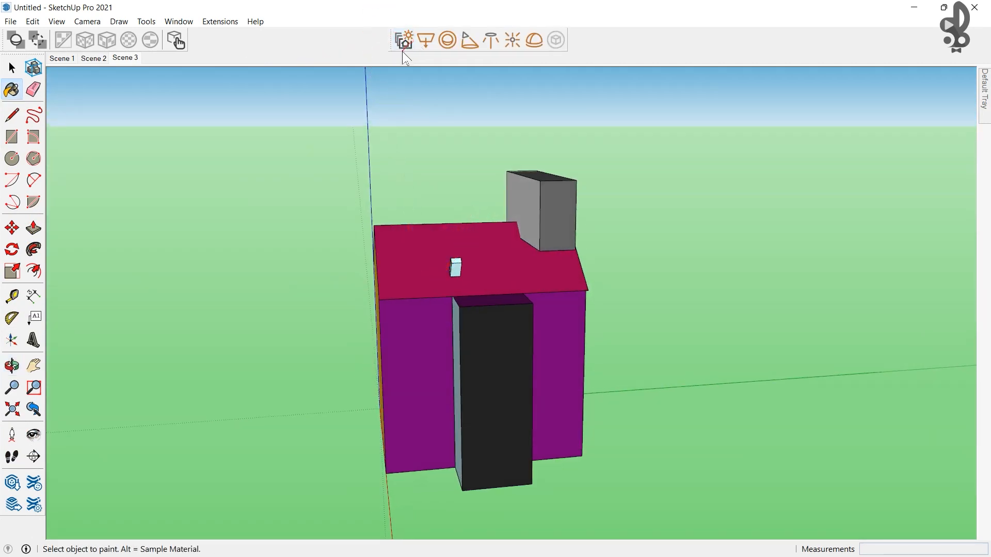
- Bring up V-Ray Light Gen and generate 9 exterior lighting variants with Sun & Sky as the light source
scroll(493, 276, "up", 4)
scroll(502, 290, "down", 5)
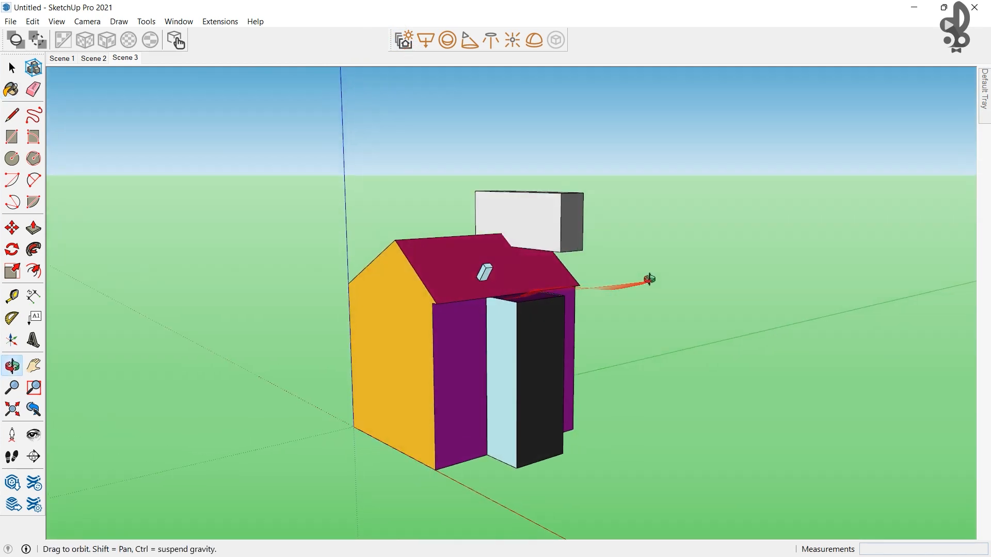
key("space")
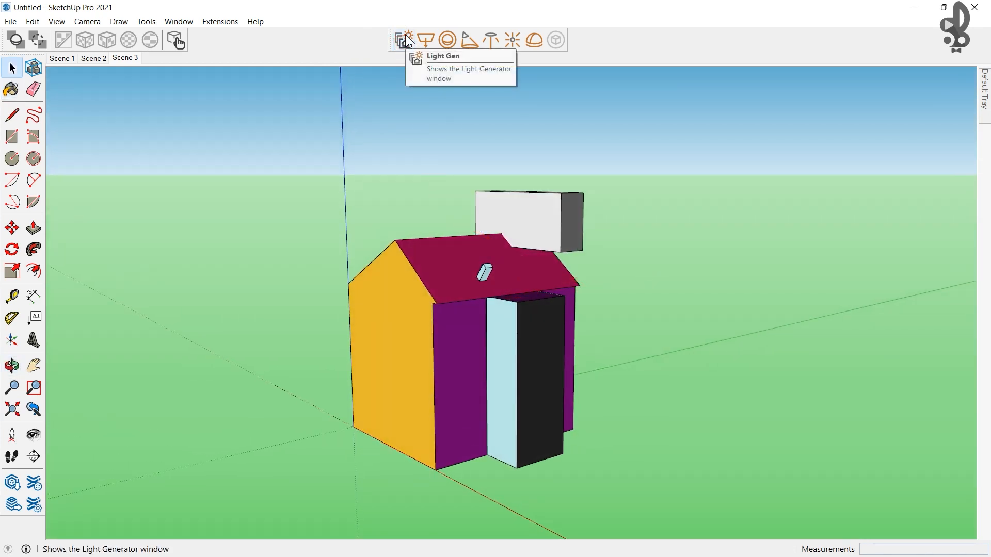
left_click(406, 42)
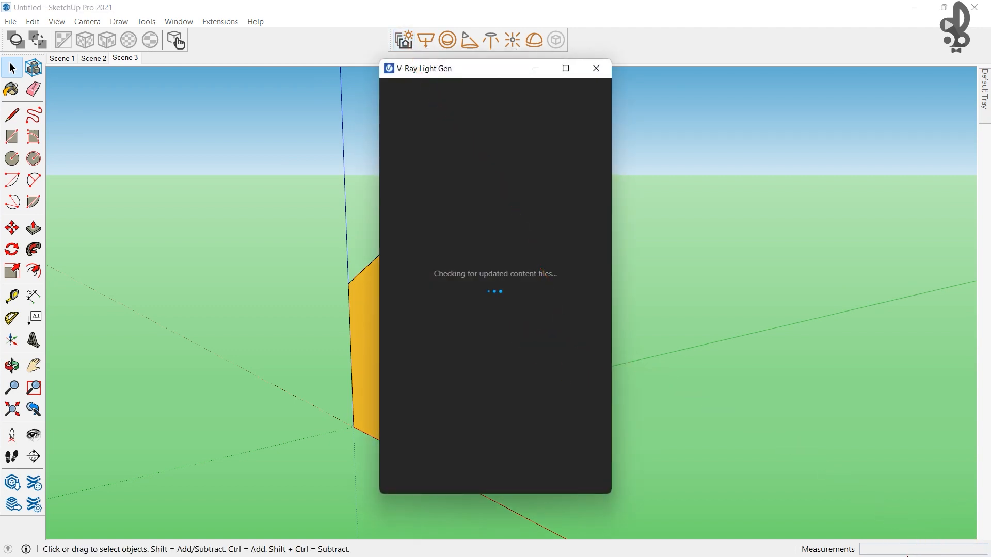
key("super")
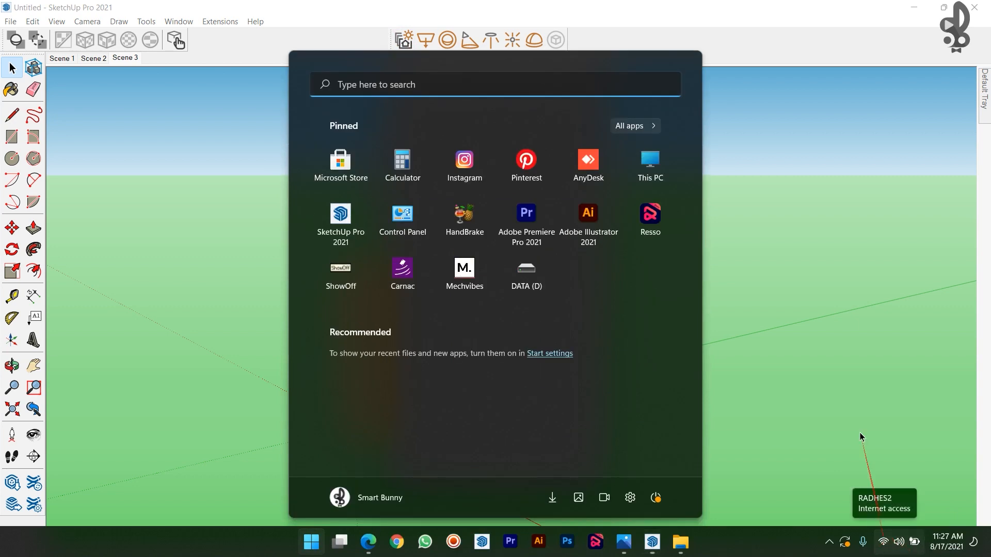
key("Escape")
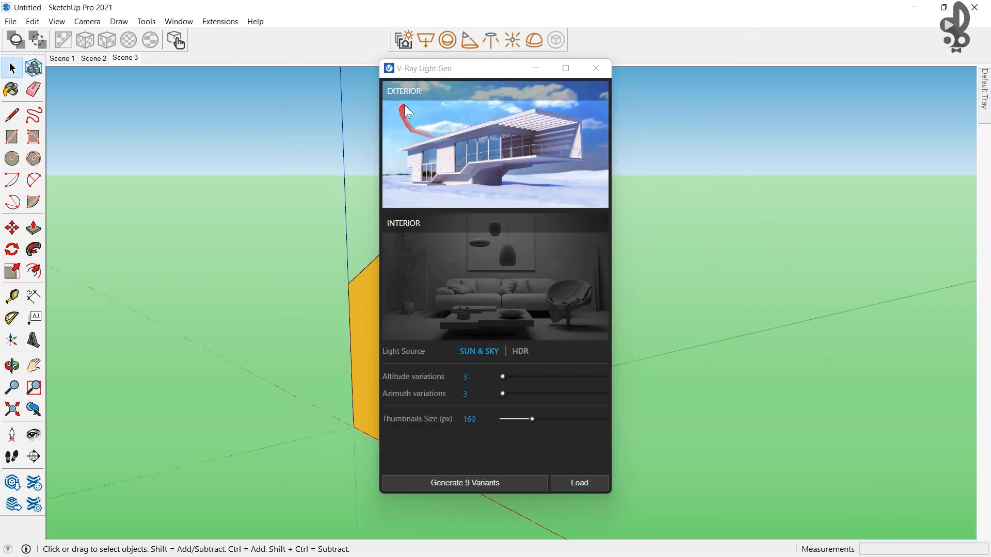
left_click(433, 278)
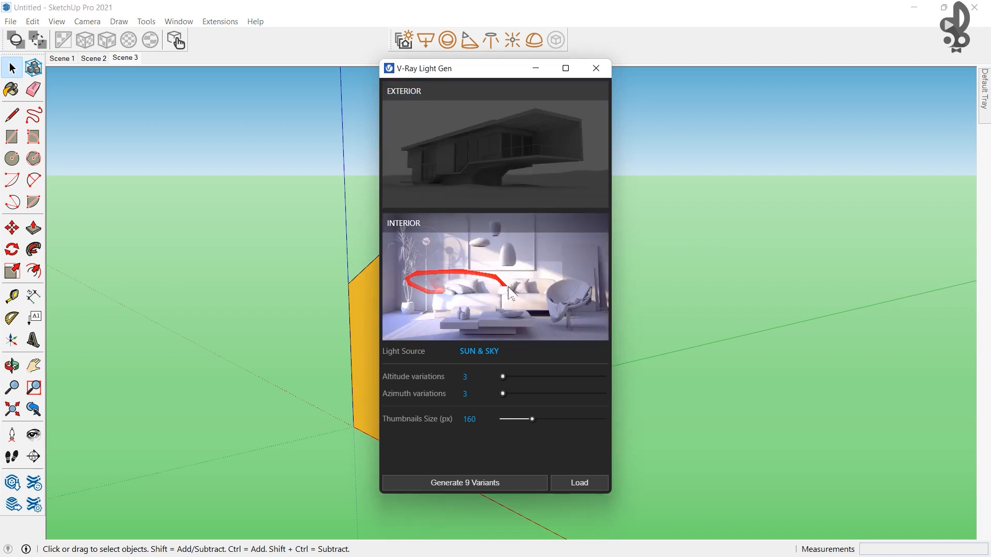
left_click(428, 135)
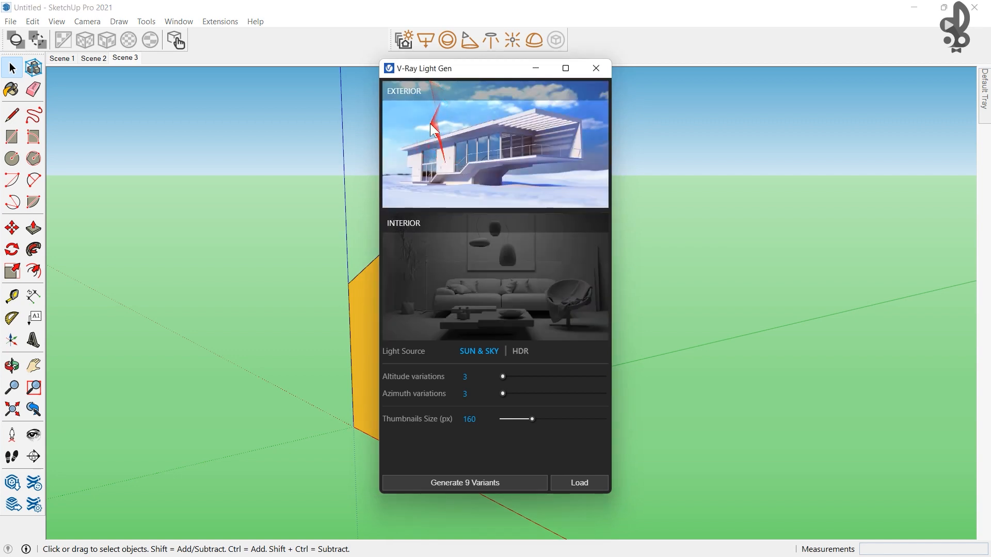
left_click(479, 483)
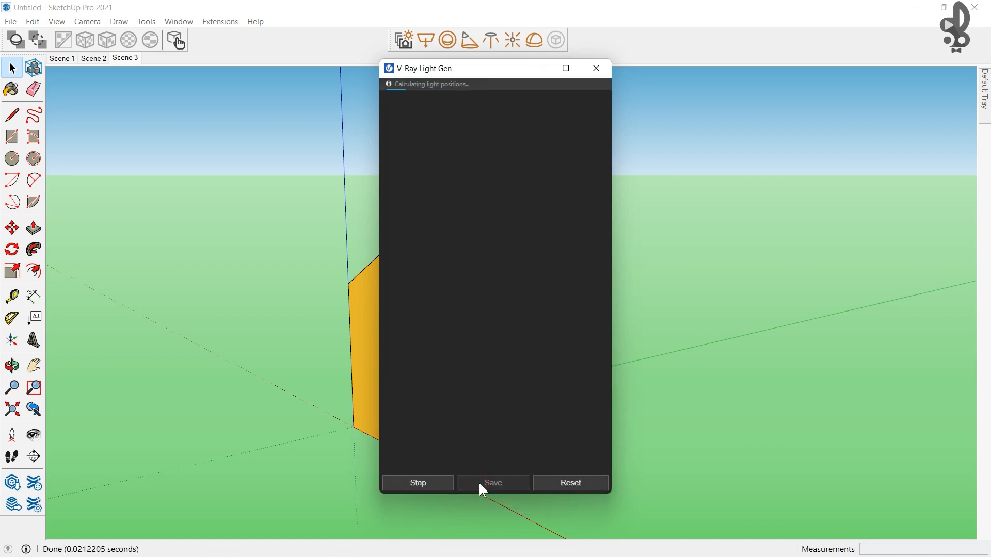
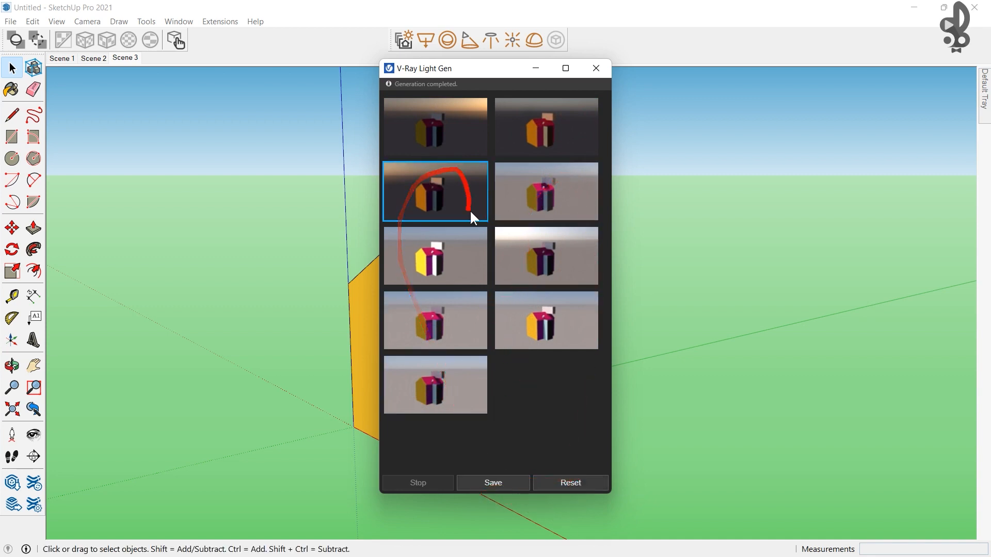
- Apply the dark orange-sky variant in the second row, save it as lighting scenario df in Downloads, and close Light Gen
left_click(432, 253)
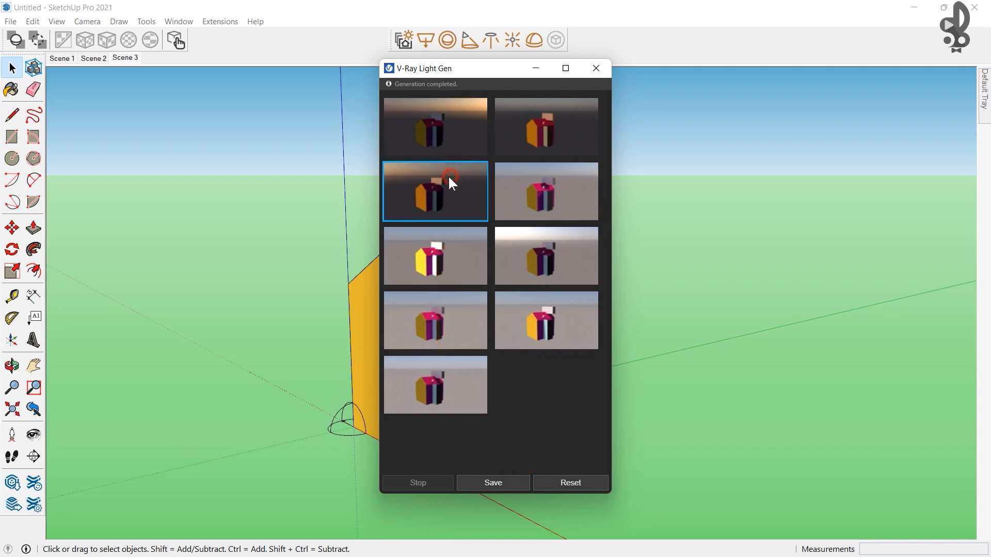
left_click(501, 483)
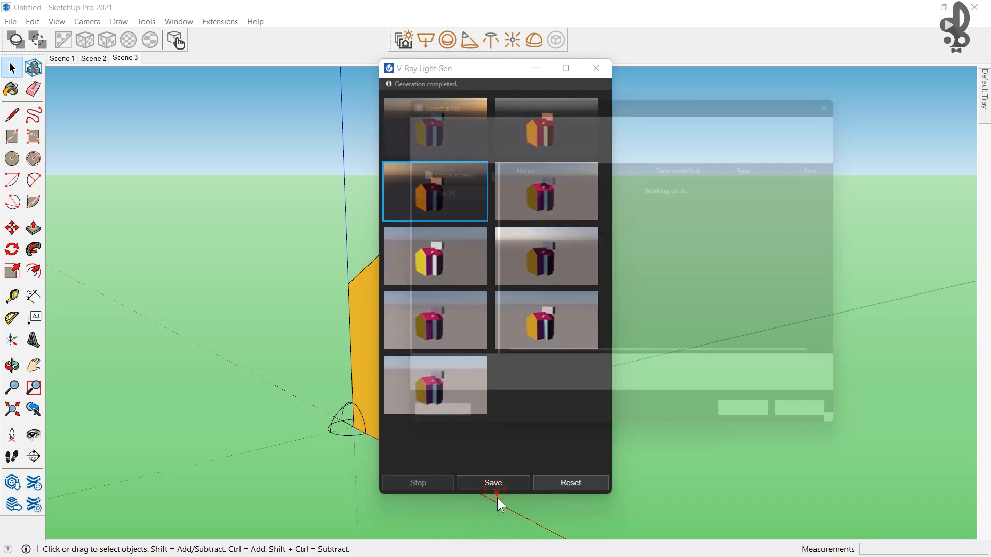
type("df")
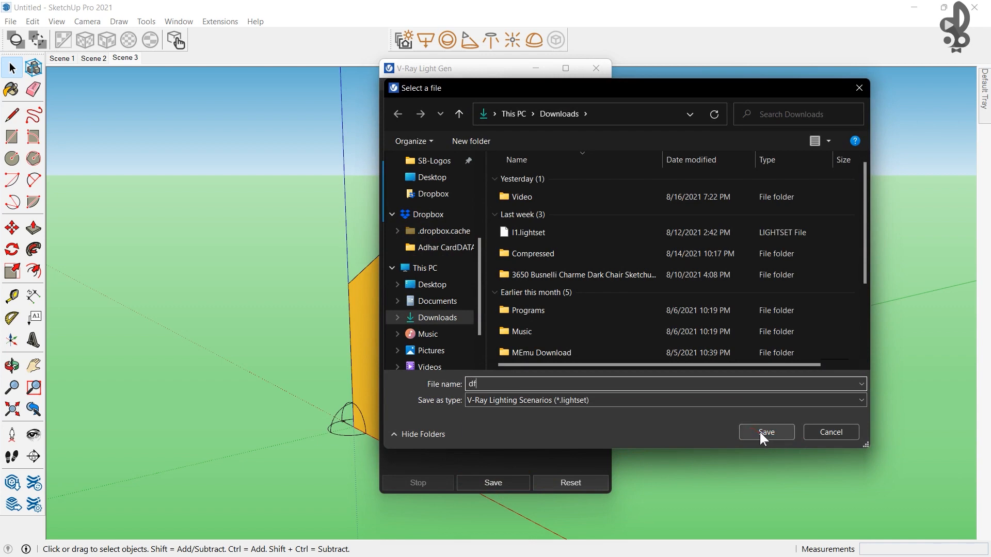
left_click(760, 432)
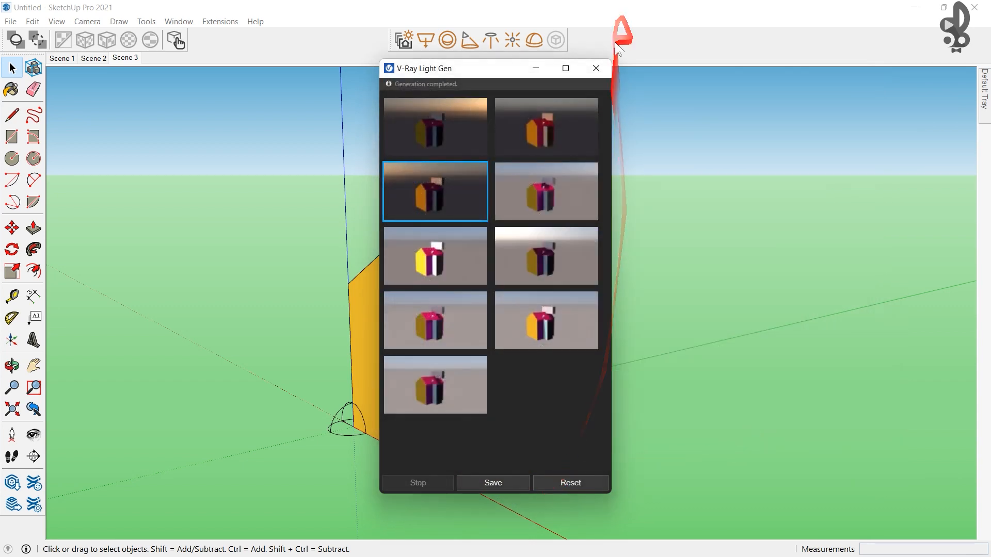
left_click(596, 68)
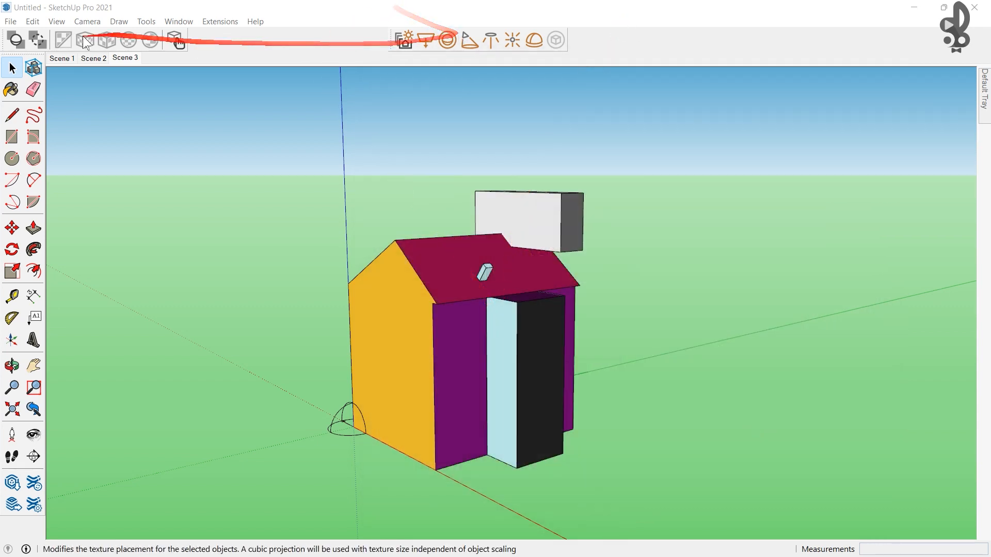
- Show the V-Ray for SketchUp toolbar again
right_click(292, 43)
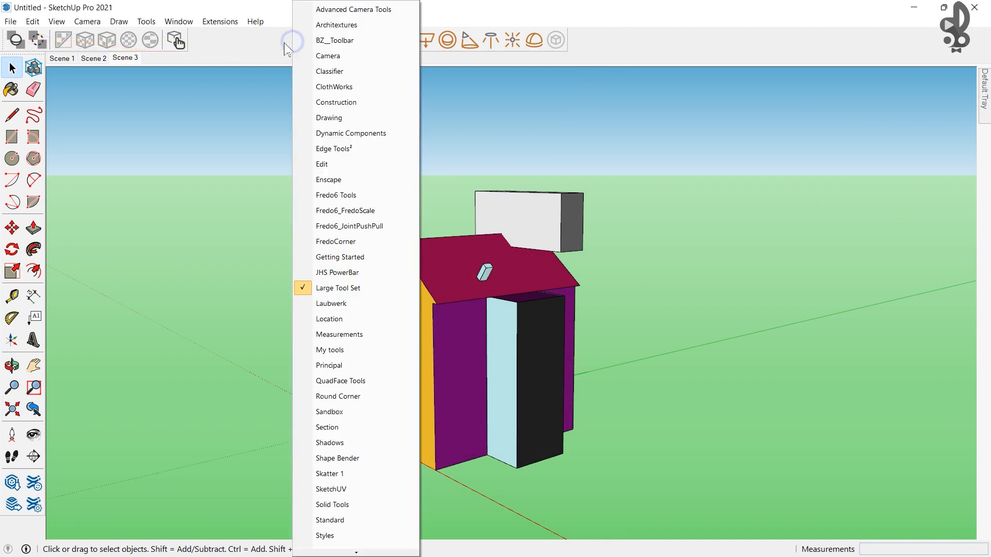
scroll(384, 516, "down", 2)
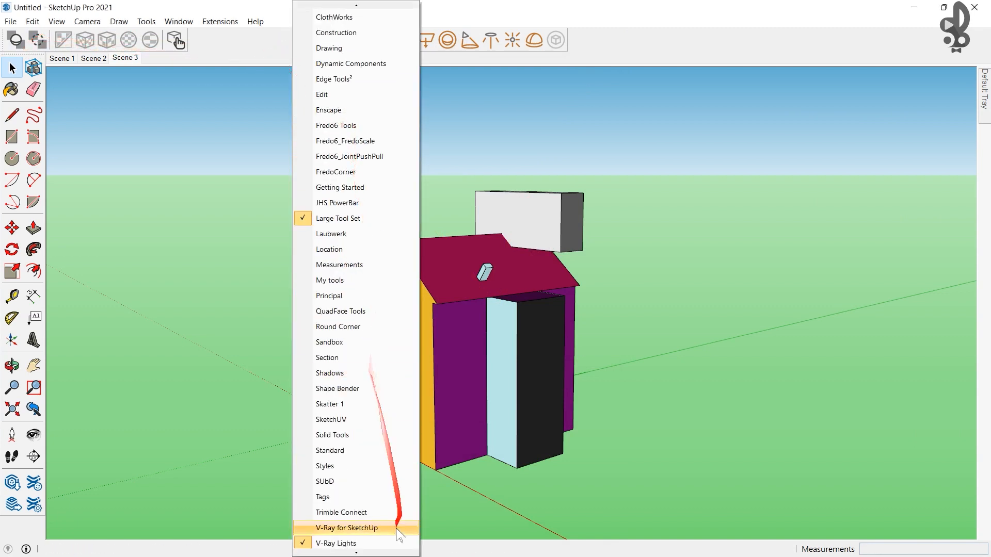
left_click(382, 527)
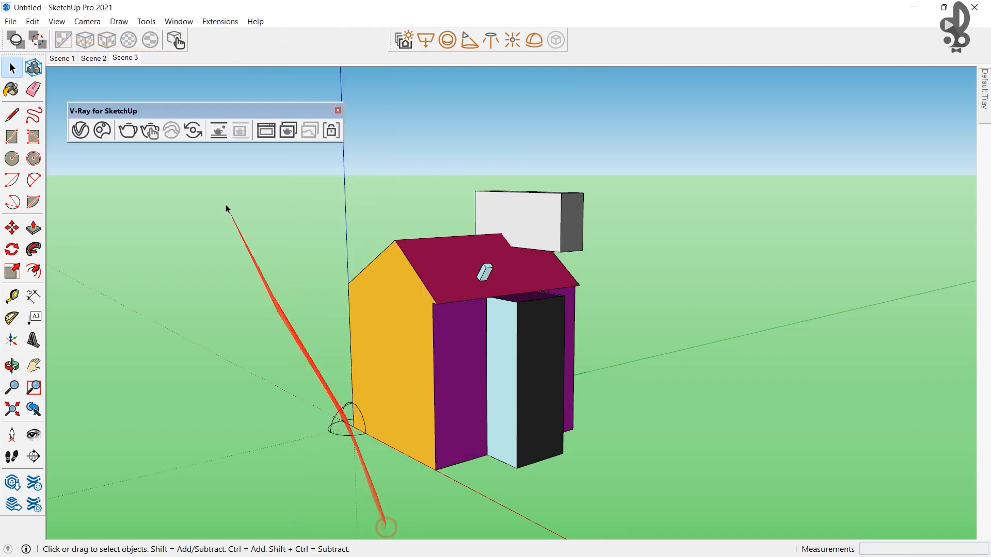
- Run an interactive render of the house to preview the applied lighting variant, and close the frame buffer
left_click(148, 134)
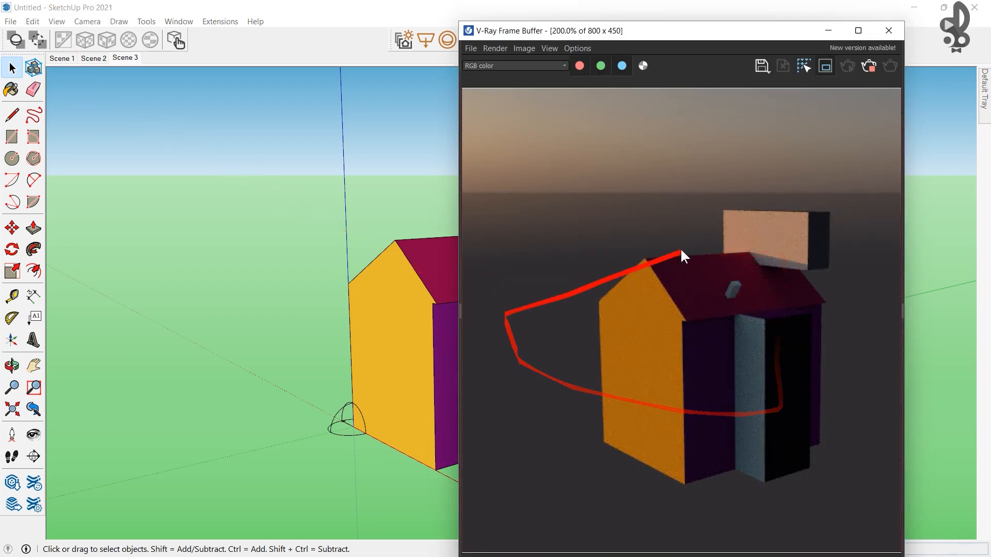
scroll(386, 284, "up", 3)
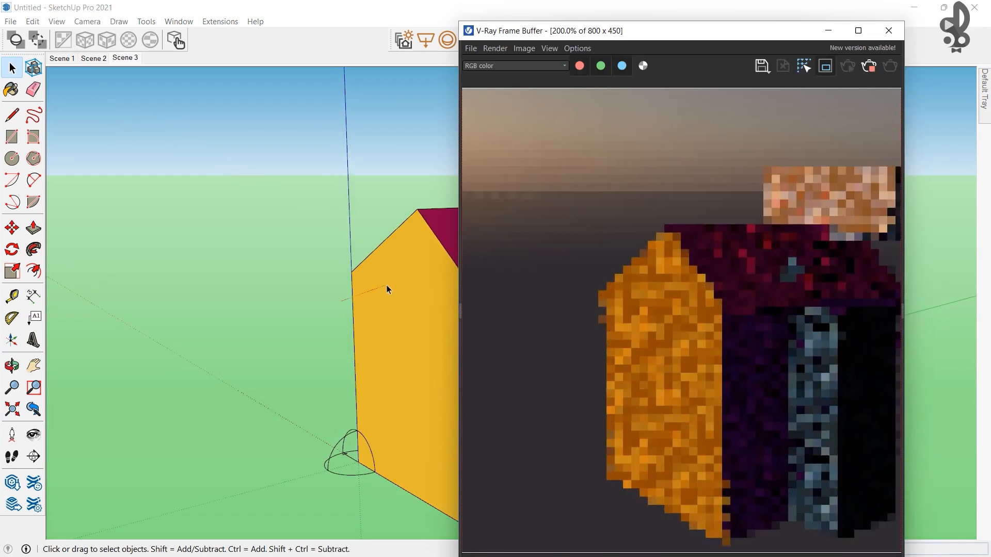
left_click(888, 30)
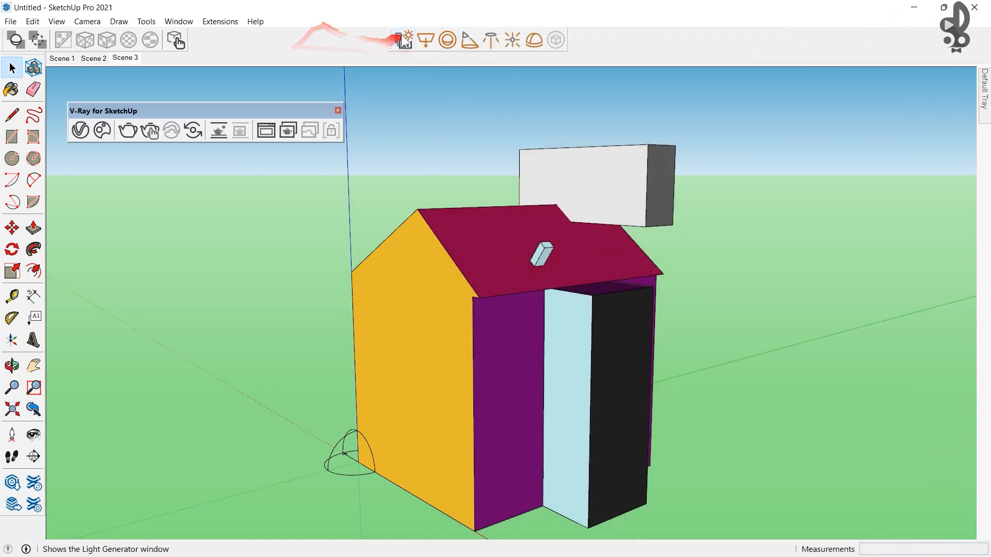
- Draw a V-Ray rectangle light on the yellow gable wall and place a sphere light on the ground beside the house
left_click(427, 40)
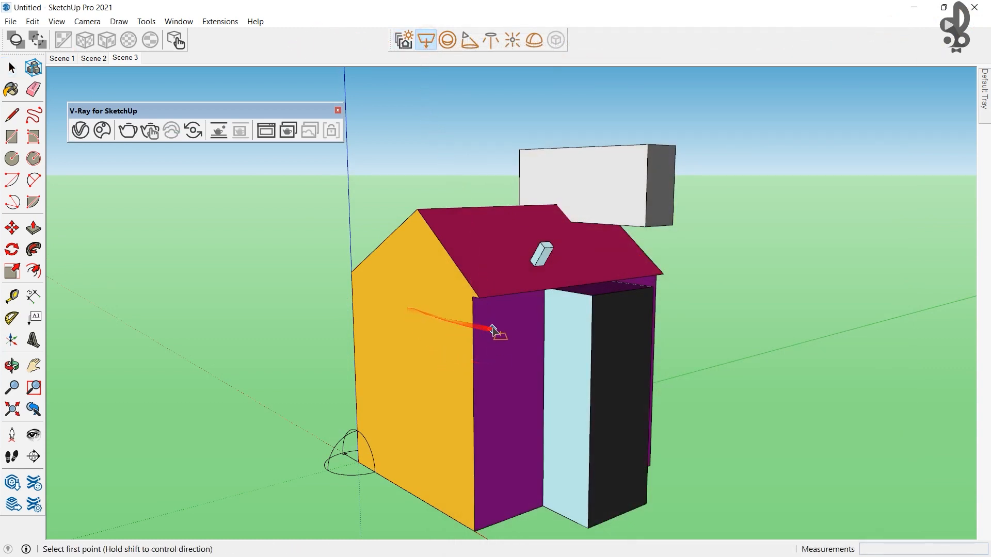
left_click(404, 318)
left_click(437, 380)
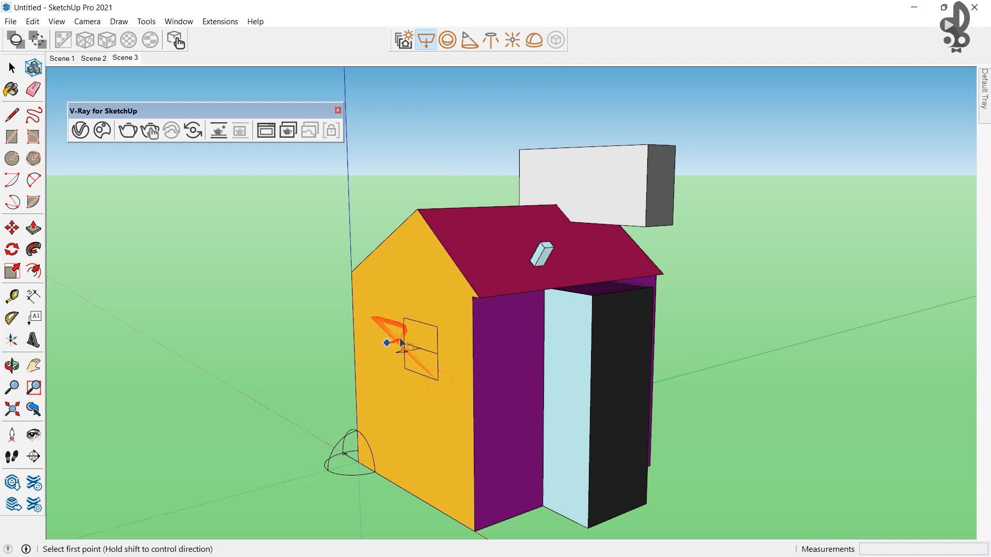
left_click(447, 39)
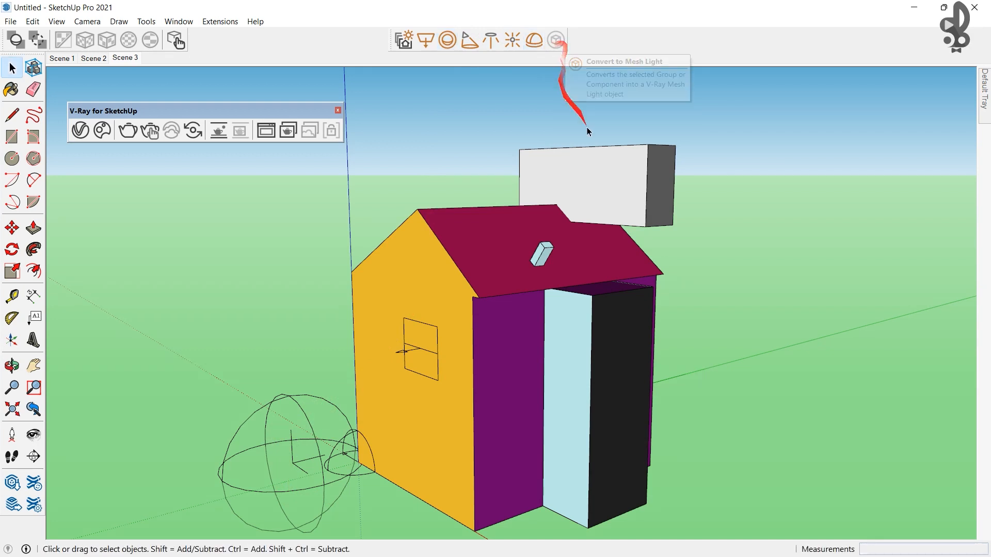
- Select all connected faces and edges of the house and make them into one group
left_click(607, 175)
right_click(606, 176)
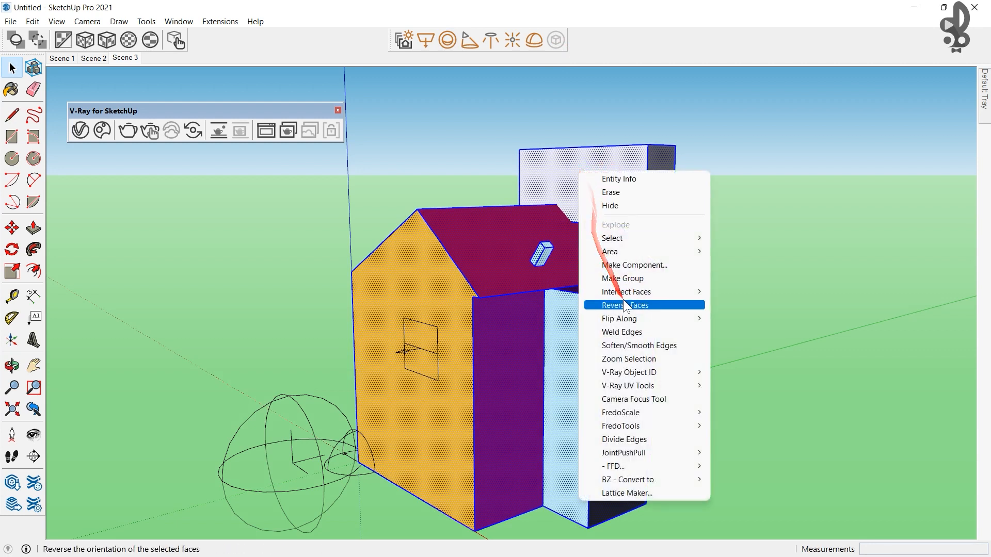
left_click(626, 279)
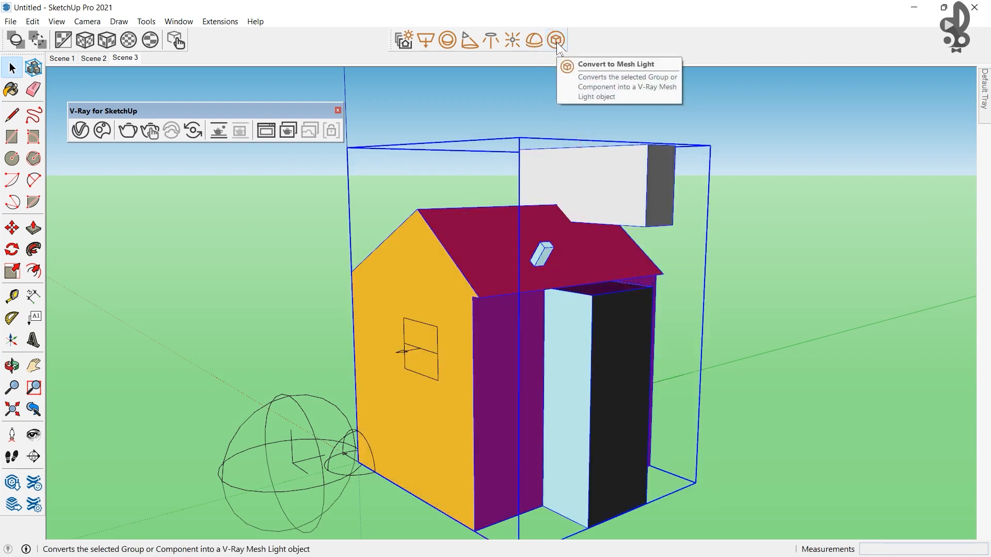
- Clear the selection and undock the V-Ray light tools toolbar so it floats over the model
left_click(494, 81)
left_click_drag(390, 31, 397, 108)
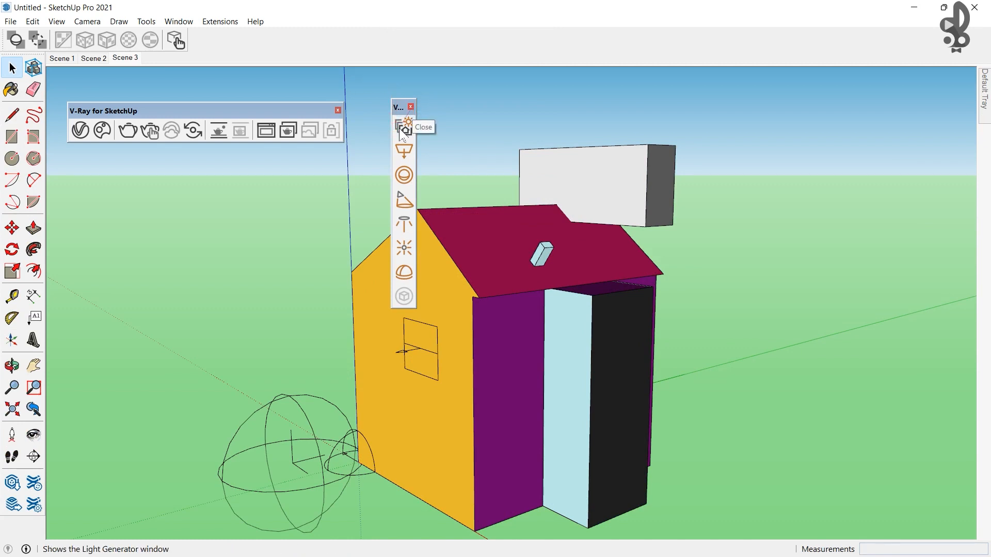
- Preview the gable's rectangle light and the sphere light in an interactive render, and close the frame buffer
scroll(392, 397, "up", 6)
scroll(483, 391, "up", 1)
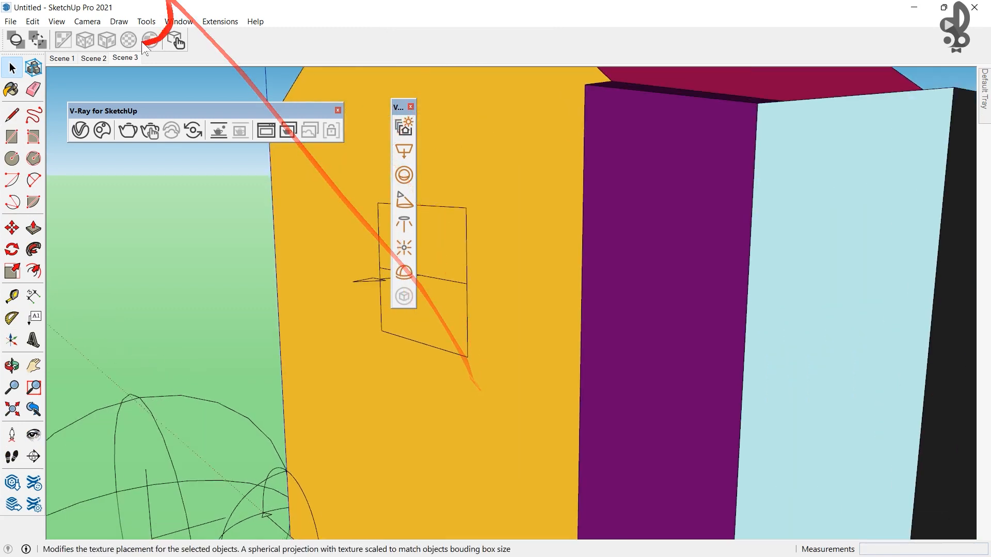
left_click(149, 131)
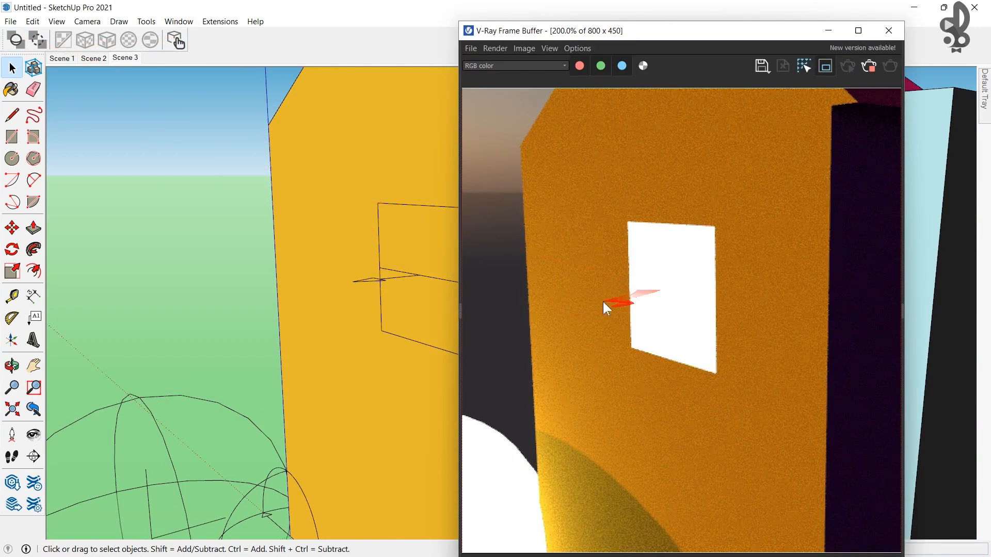
scroll(283, 360, "down", 3)
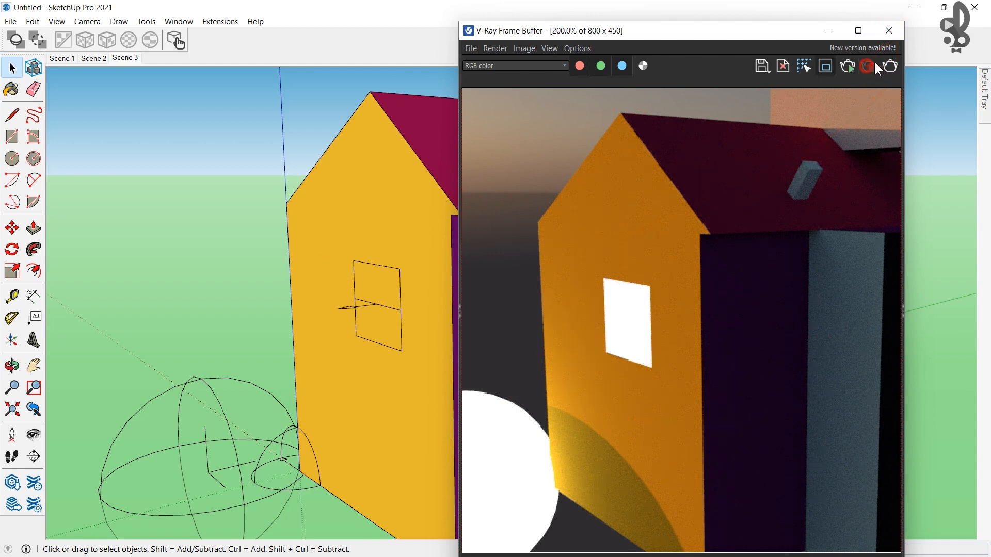
left_click(889, 30)
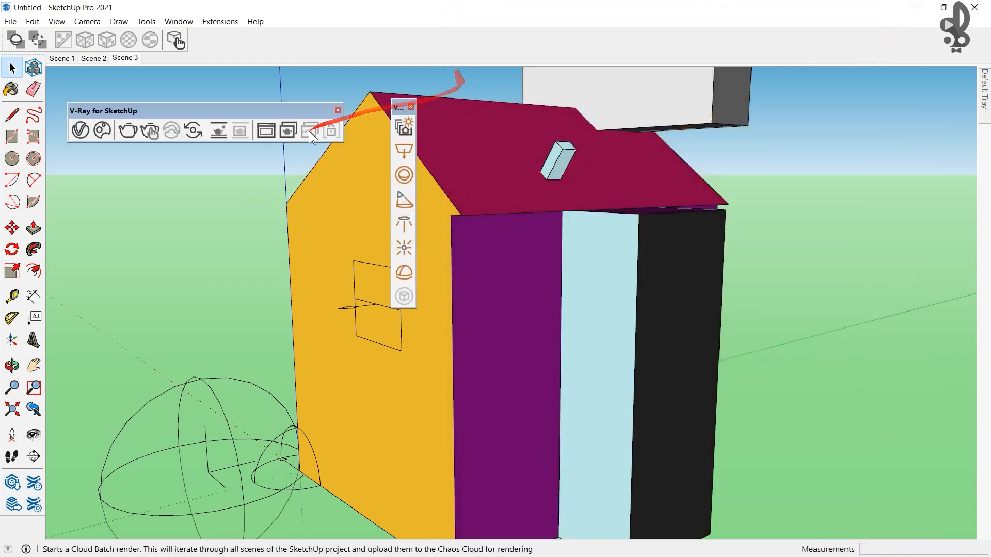
- Hide the two floating V-Ray toolbars and show the V-Ray Objects toolbar
left_click(411, 107)
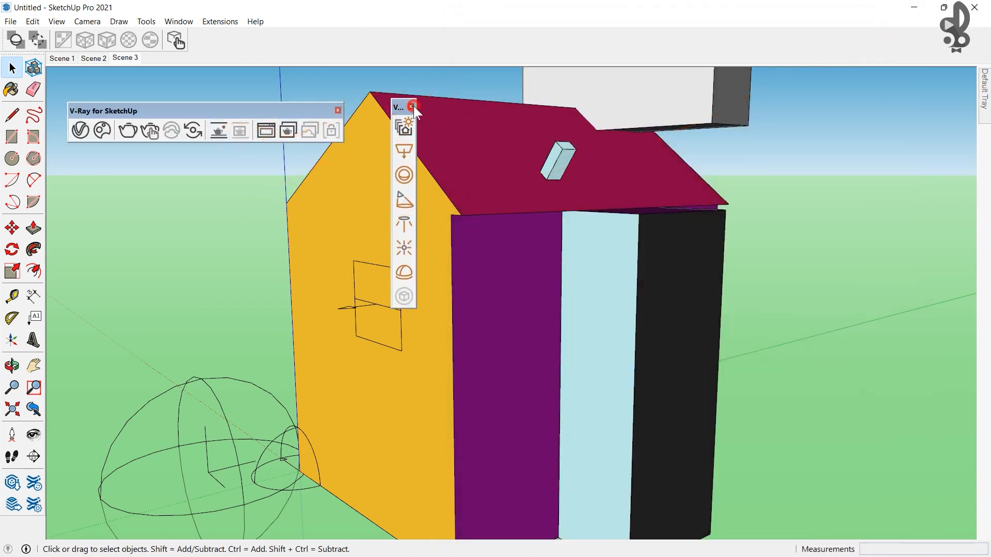
left_click(339, 111)
right_click(259, 35)
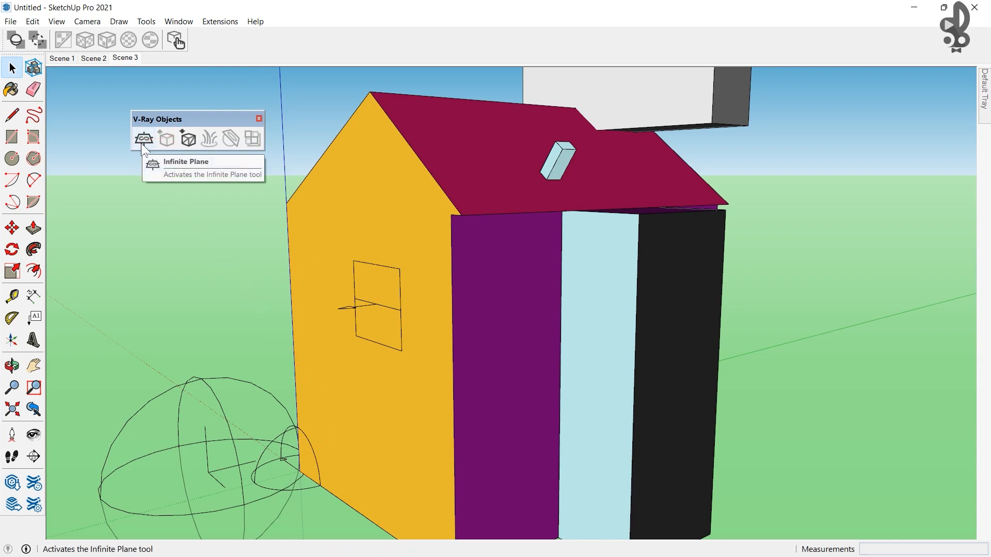
- Place a V-Ray infinite plane on the ground at the front corner of the house and clear the selection
scroll(155, 243, "down", 5)
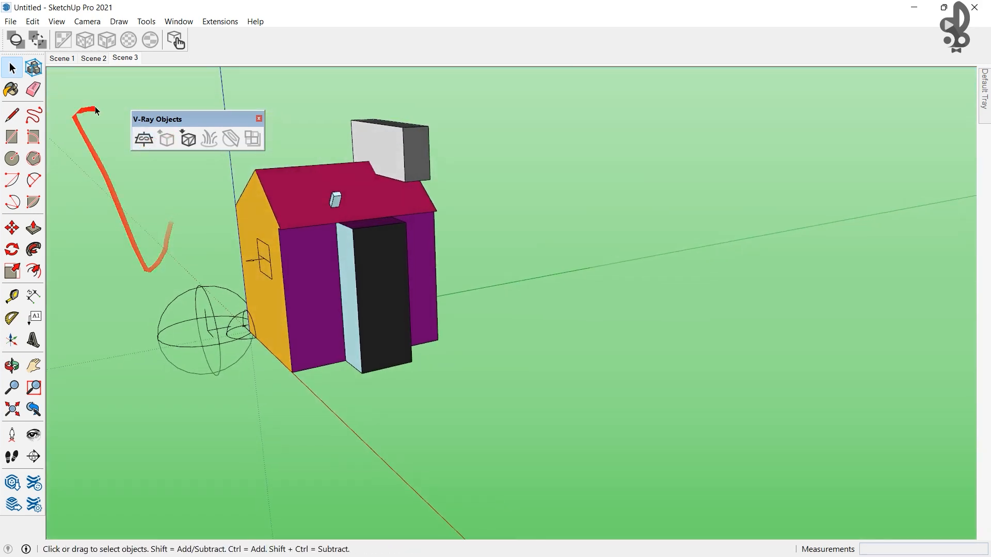
left_click(144, 138)
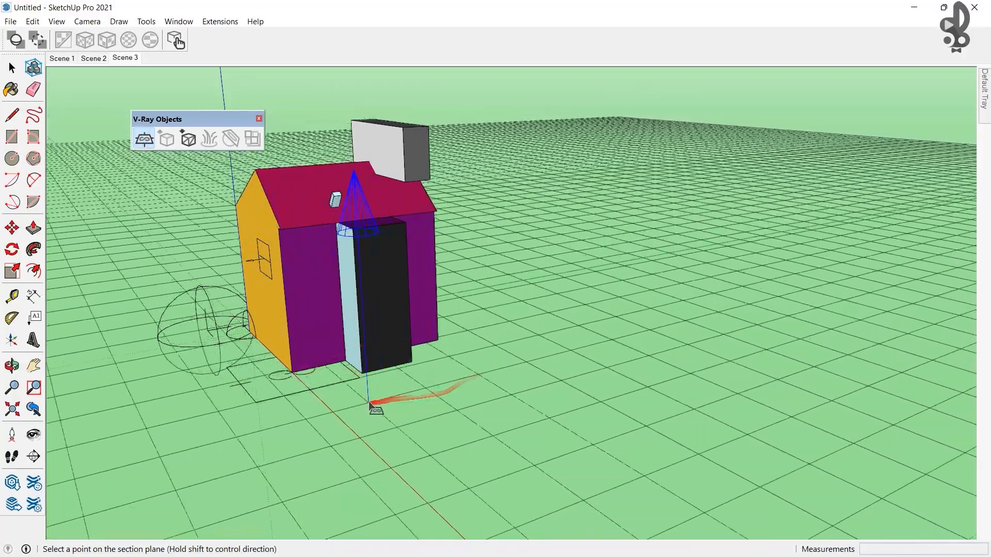
left_click(11, 67)
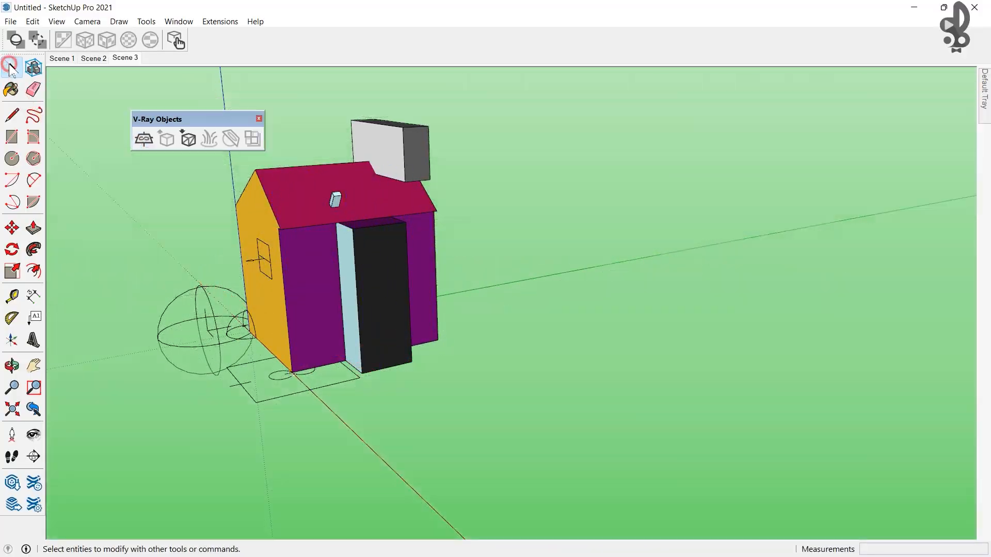
left_click(287, 396)
scroll(299, 393, "up", 3)
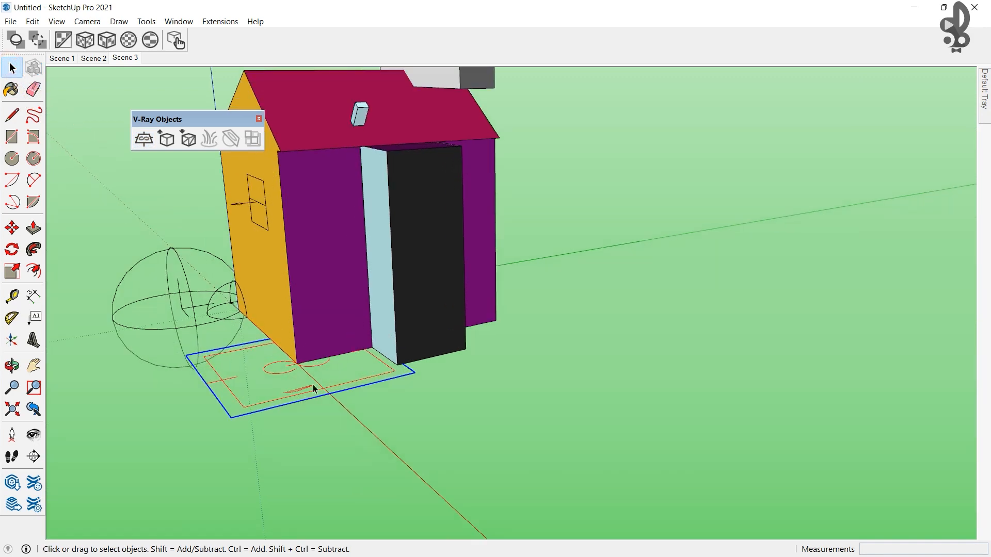
left_click(123, 91)
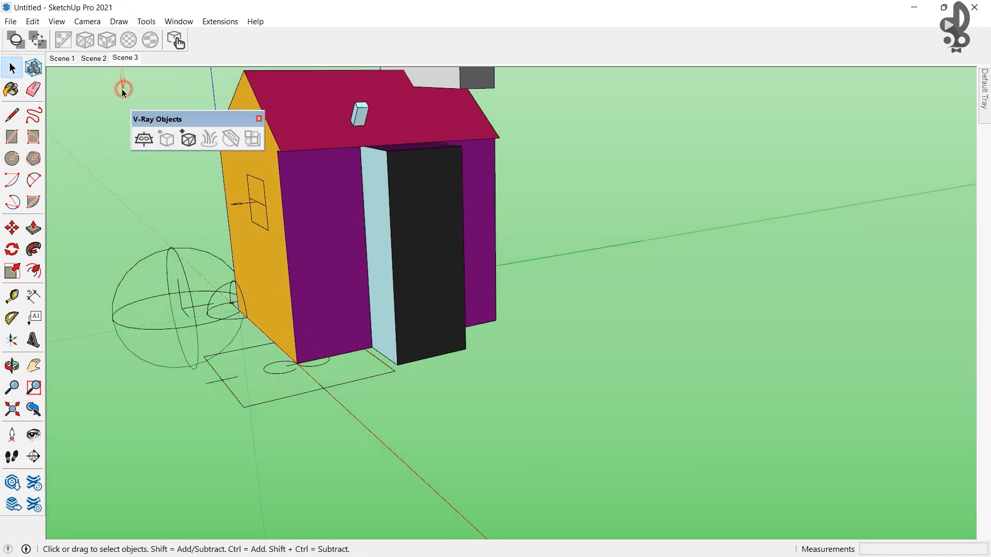
- Show the V-Ray for SketchUp toolbar again and dock it beside the other toolbars above the drawing area
right_click(241, 35)
scroll(325, 455, "down", 2)
left_click(308, 514)
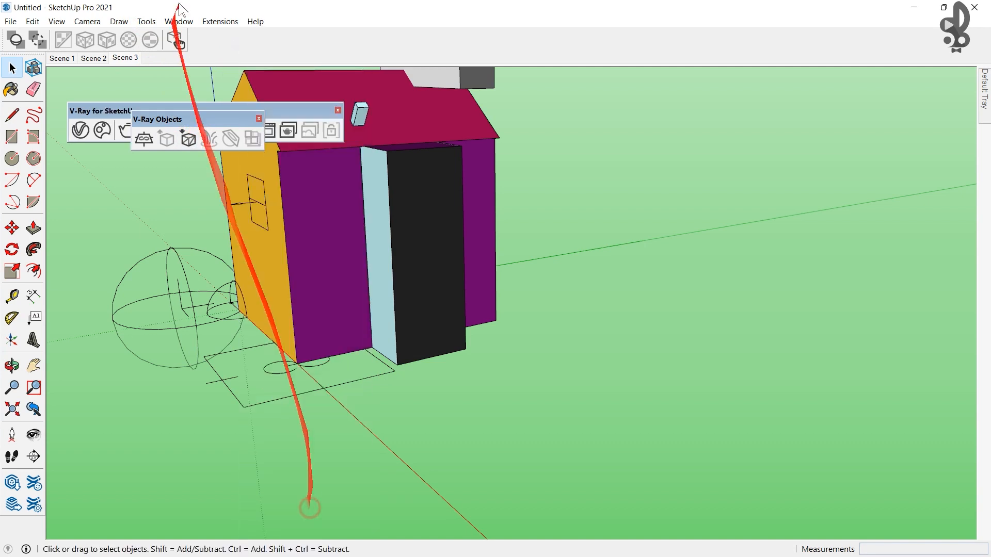
mouse_move(281, 109)
left_mouse_down()
mouse_move(423, 33)
mouse_move(414, 28)
left_mouse_up()
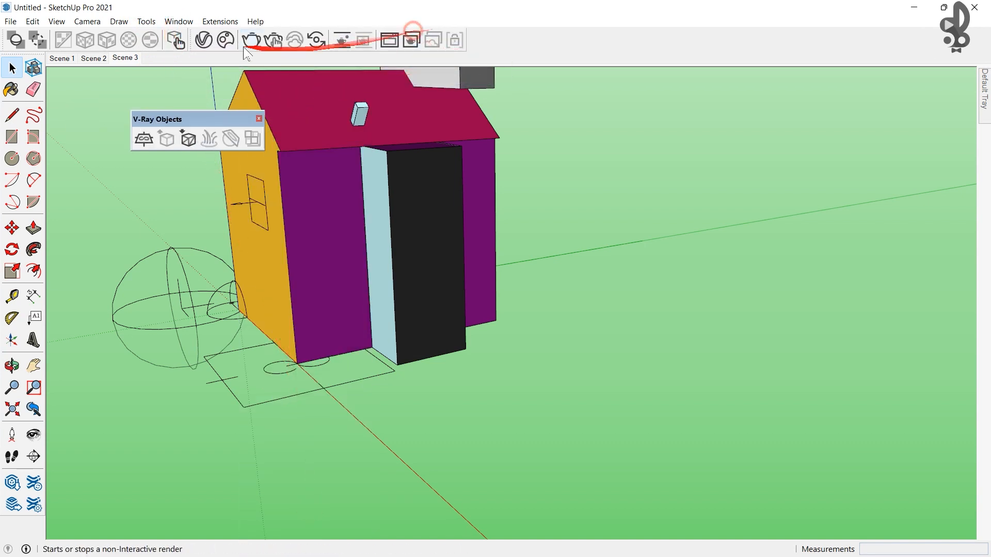
- Run an interactive render and examine the house and its shadow on the infinite plane from farther away
left_click(275, 45)
scroll(351, 315, "down", 5)
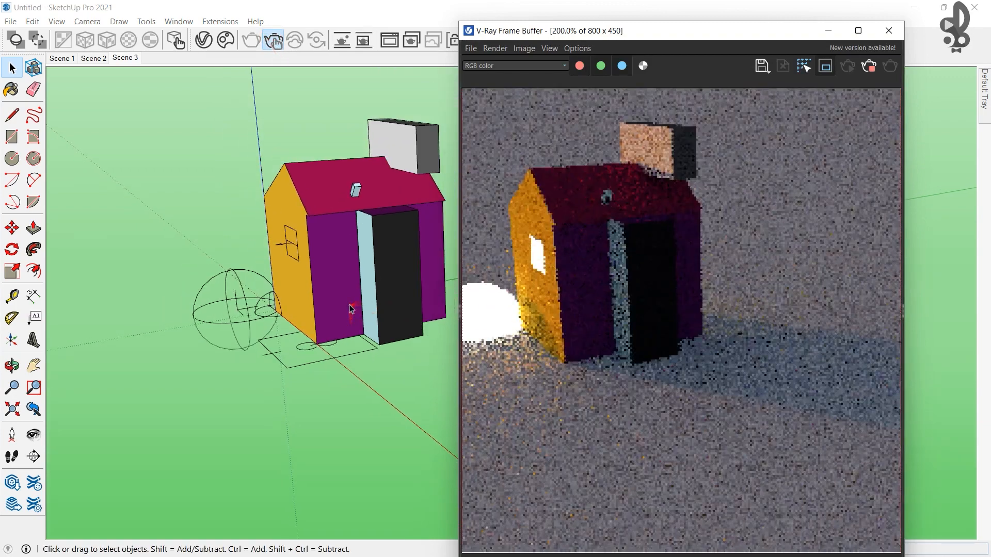
scroll(751, 380, "down", 5)
scroll(686, 362, "up", 6)
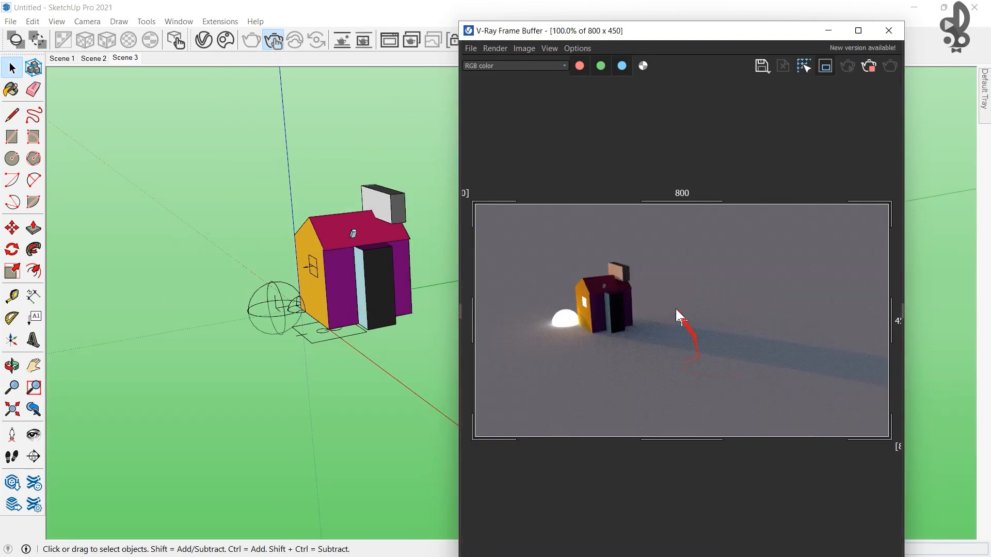
- Examine the infinite plane's horizon in the running render from lower viewpoints, and select the plane in the model
mouse_move(222, 329)
middle_mouse_down()
mouse_move(270, 376)
mouse_move(265, 330)
mouse_move(277, 349)
middle_mouse_up()
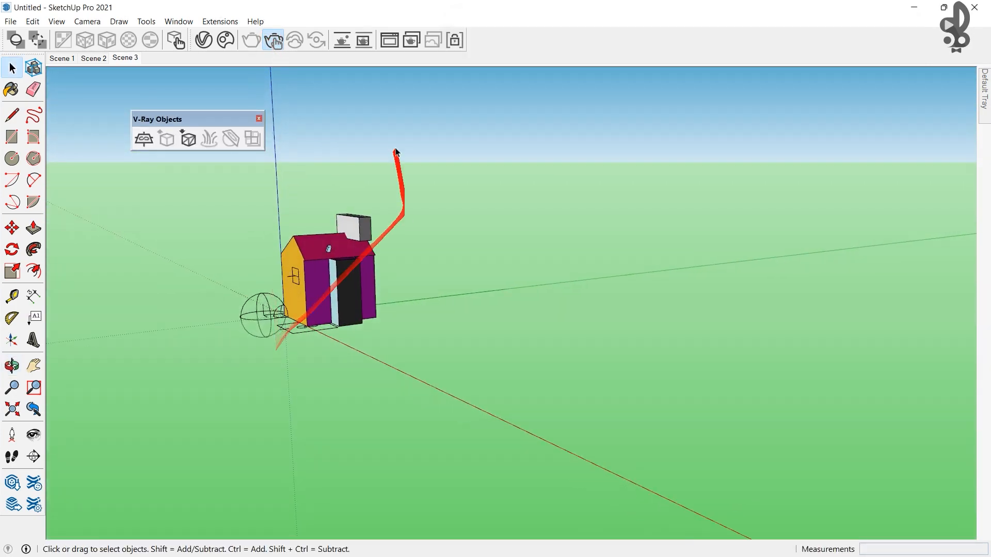
left_click(386, 43)
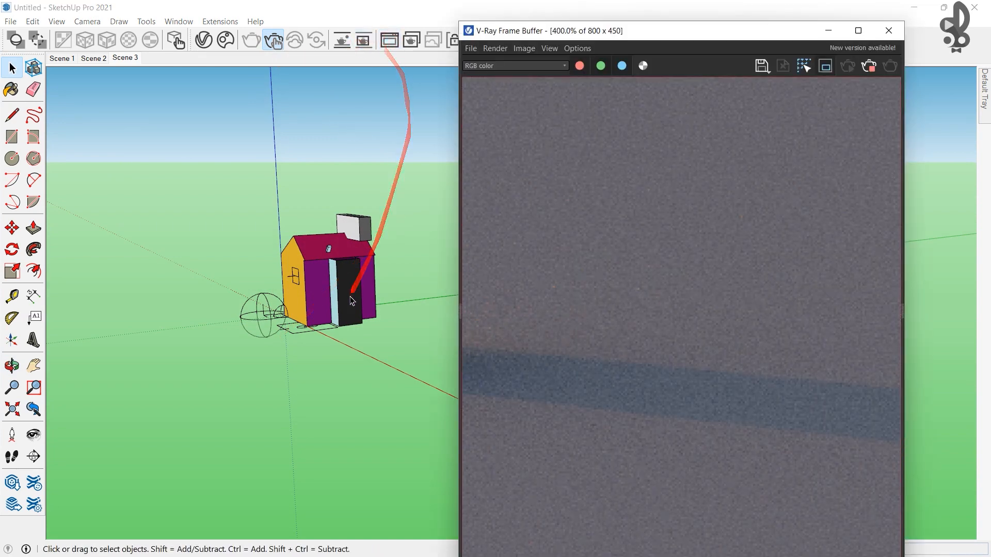
mouse_move(351, 301)
middle_mouse_down()
mouse_move(433, 227)
mouse_move(429, 186)
mouse_move(359, 167)
mouse_move(347, 177)
mouse_move(354, 191)
mouse_move(341, 171)
middle_mouse_up()
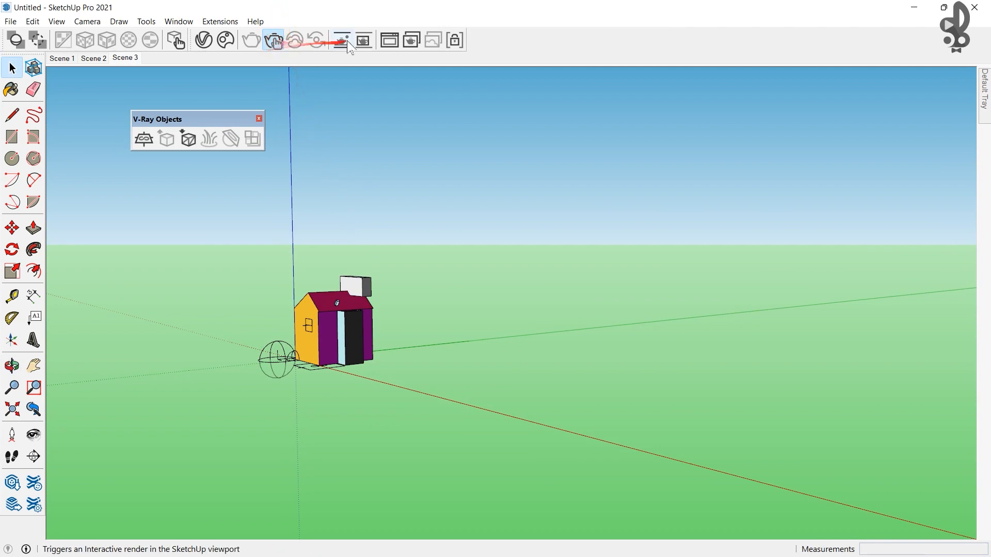
left_click(387, 42)
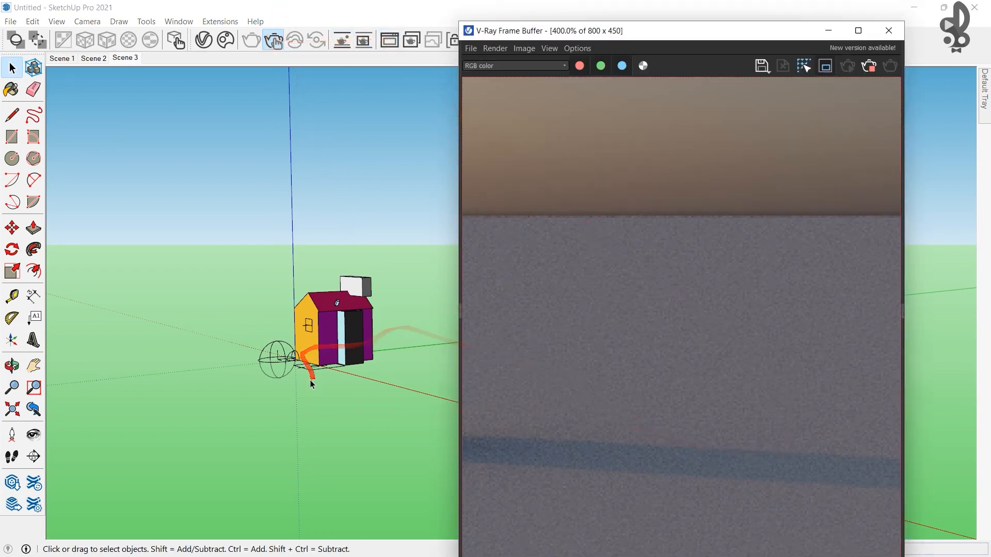
scroll(318, 370, "up", 2)
scroll(318, 371, "up", 2)
left_click(324, 367)
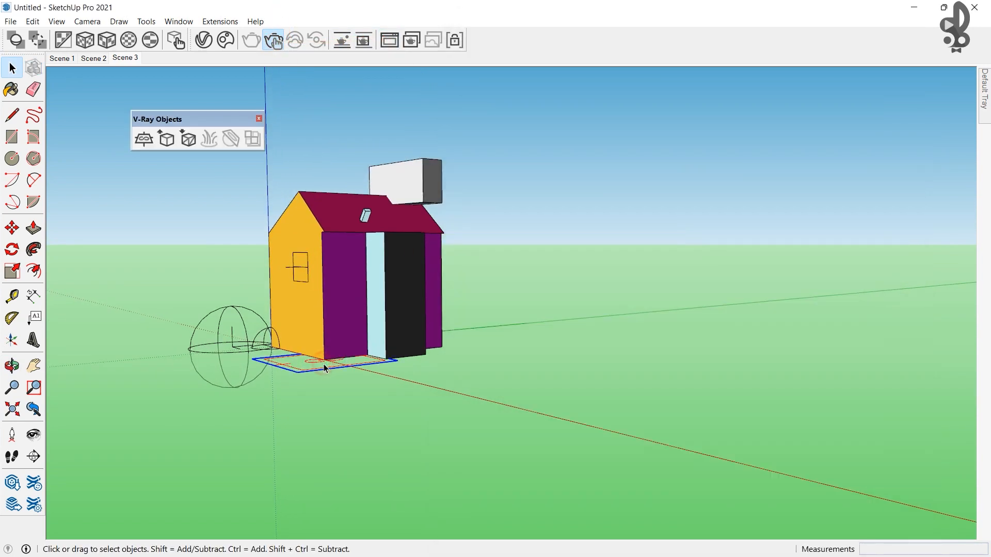
key("alt+Tab")
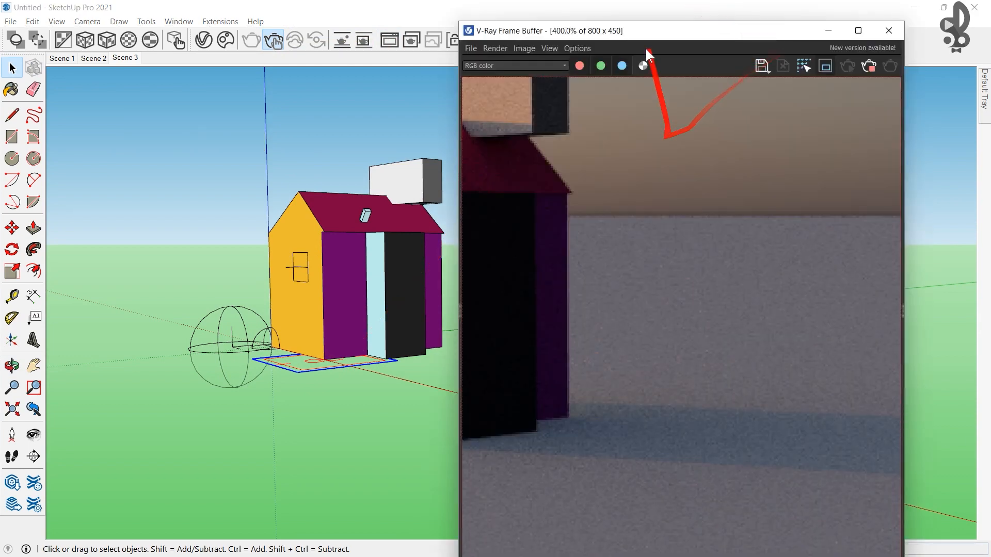
- Arrange the V-Ray Frame Buffer and the SketchUp window side by side
left_click_drag(640, 29, 988, 164)
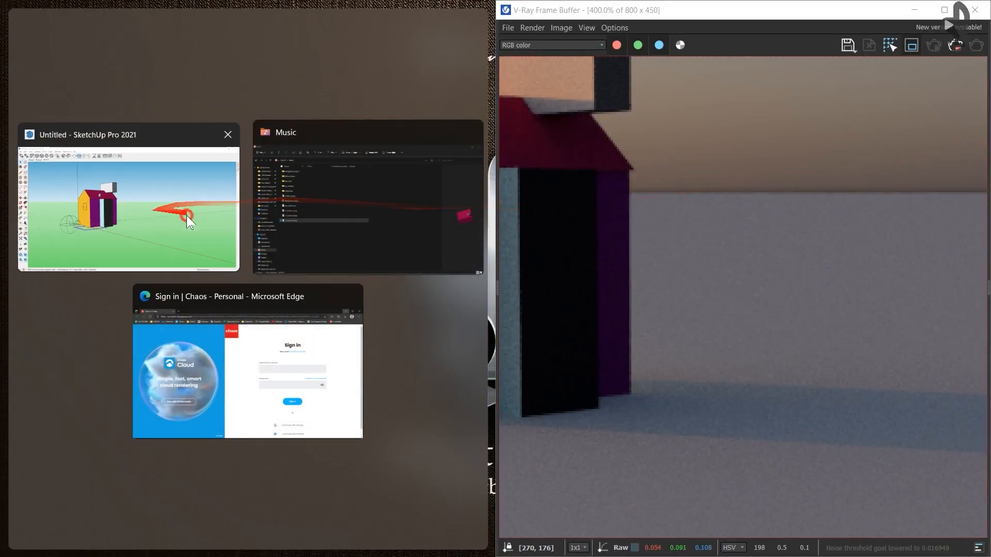
left_click(188, 215)
- Delete the infinite plane and check the live render of the house without ground from a low viewpoint
mouse_move(119, 361)
middle_mouse_down()
mouse_move(137, 433)
mouse_move(287, 398)
middle_mouse_up()
left_click(287, 399)
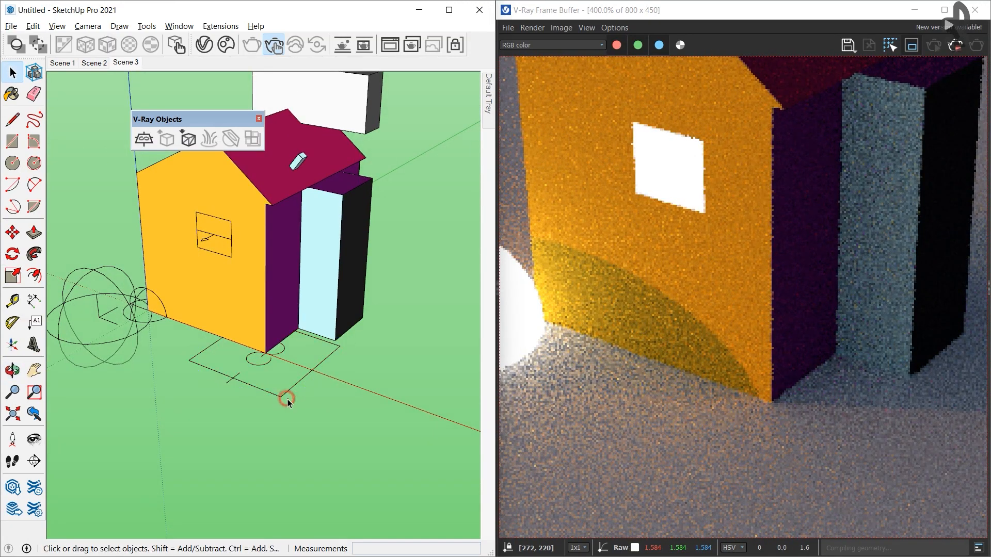
left_click(288, 392)
scroll(290, 394, "down", 3)
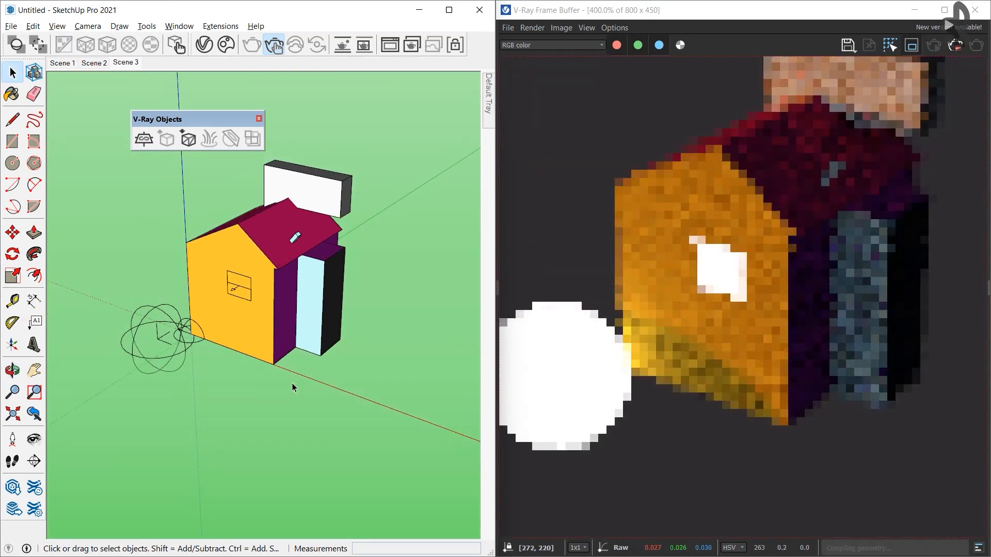
mouse_move(290, 381)
middle_mouse_down()
mouse_move(325, 391)
mouse_move(288, 150)
mouse_move(289, 288)
middle_mouse_up()
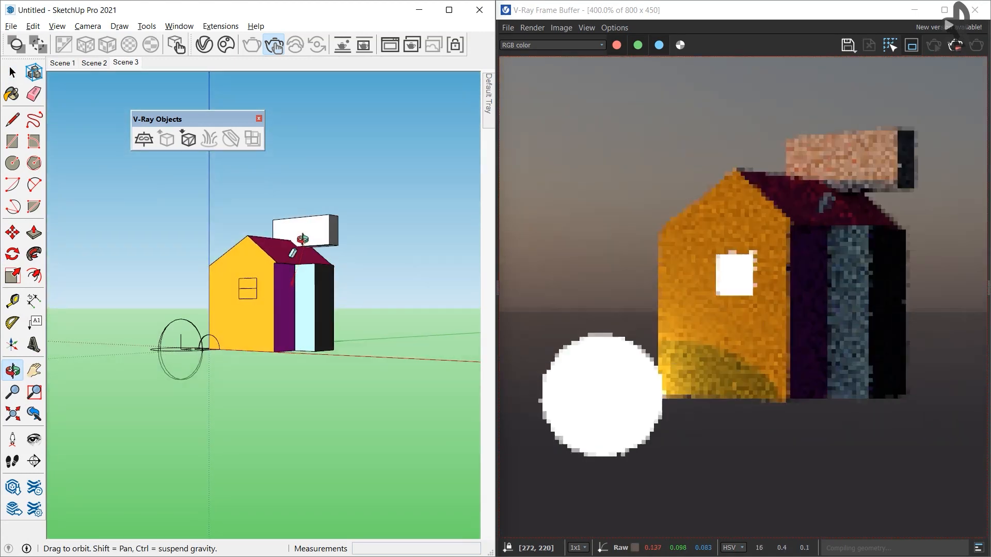
key("space")
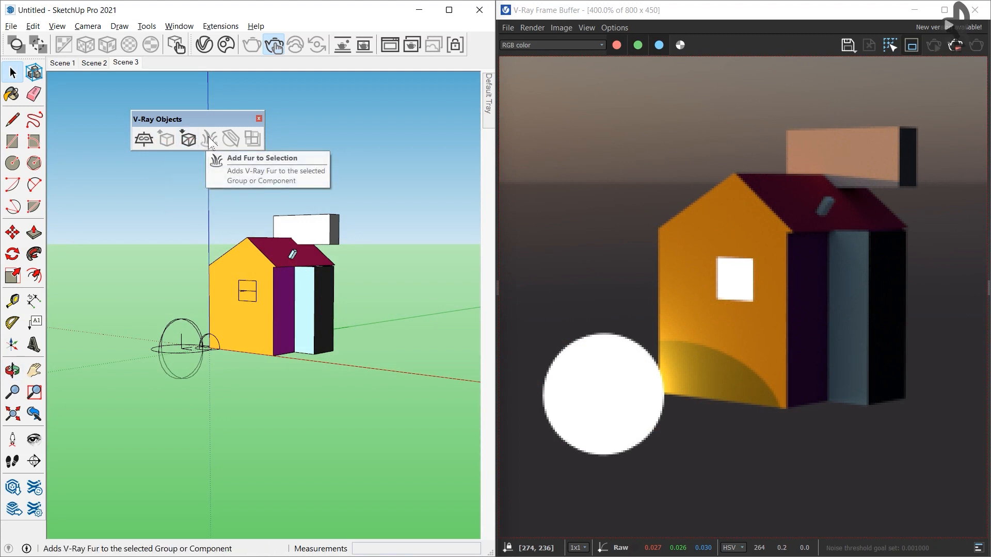
- Close the V-Ray Frame Buffer and maximize the SketchUp window
left_click(975, 10)
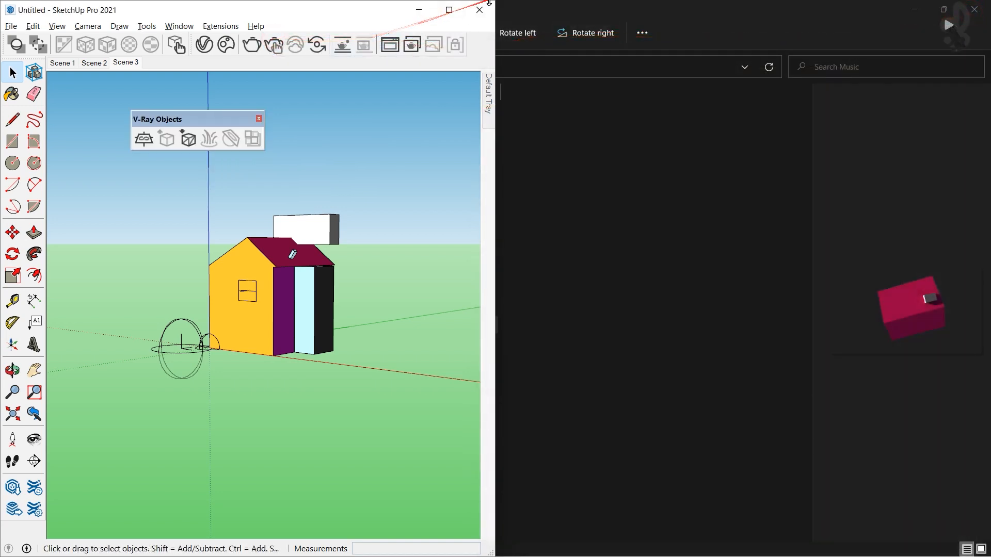
left_click(449, 10)
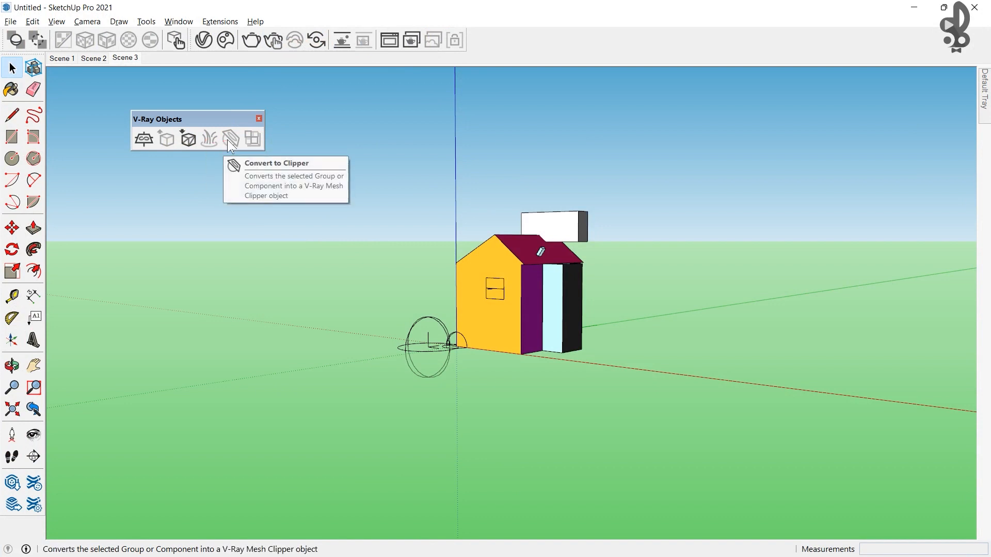
- Place a section plane on the yellow gable wall of the house
scroll(577, 354, "up", 3)
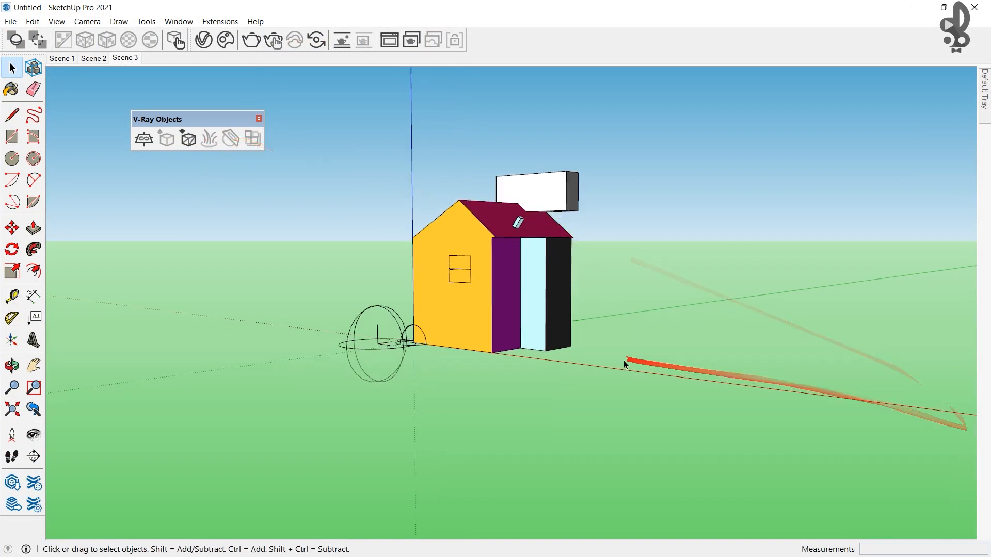
middle_click_drag(235, 156, 405, 420)
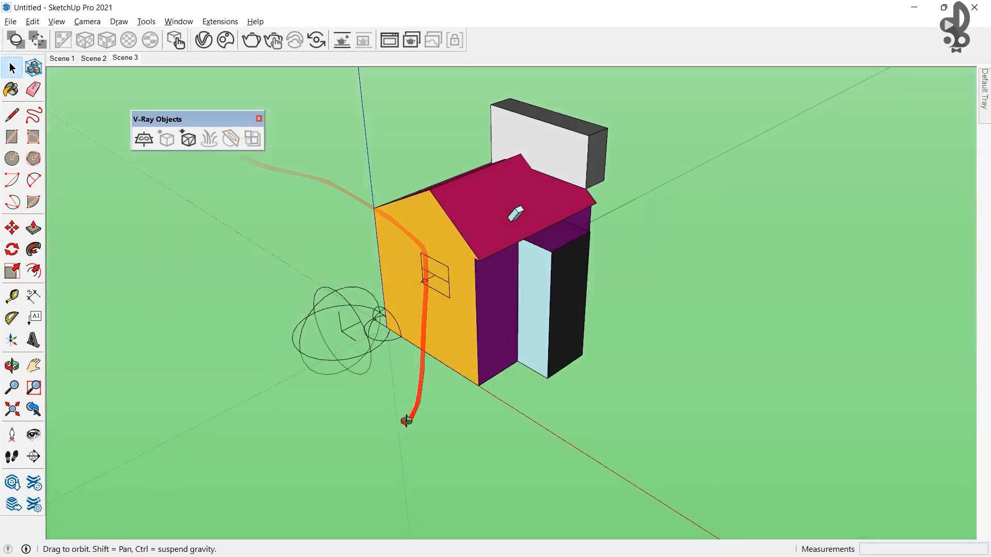
left_click(33, 456)
left_click(444, 309)
left_click(488, 277)
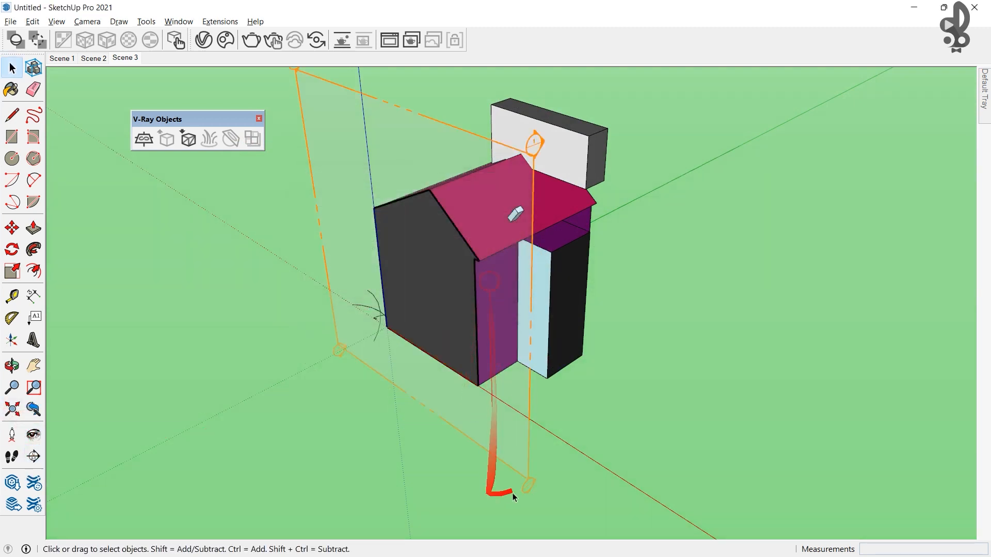
- Move the section plane about 2' 2" inward from the gable wall to cut through the house
key("m")
left_click(532, 485)
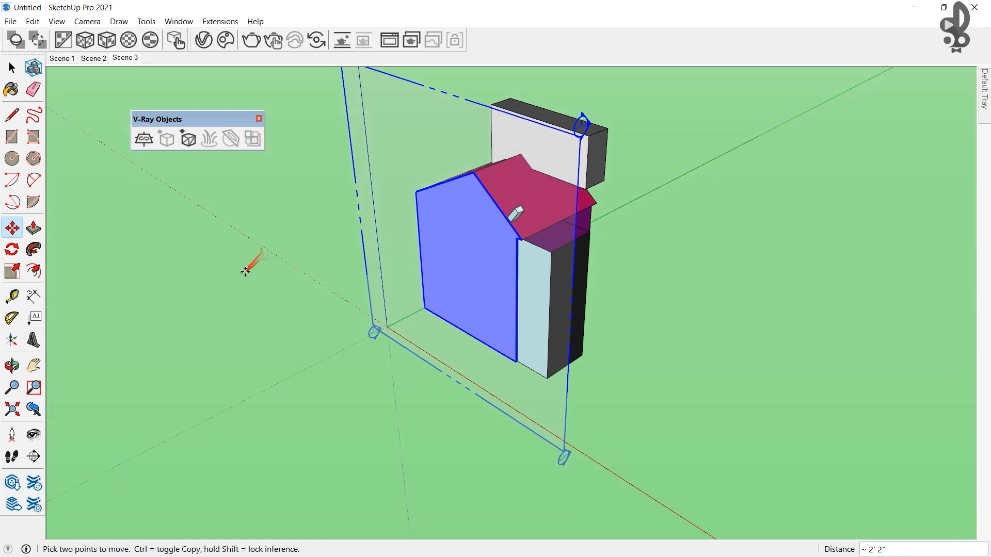
middle_click_drag(247, 261, 569, 330)
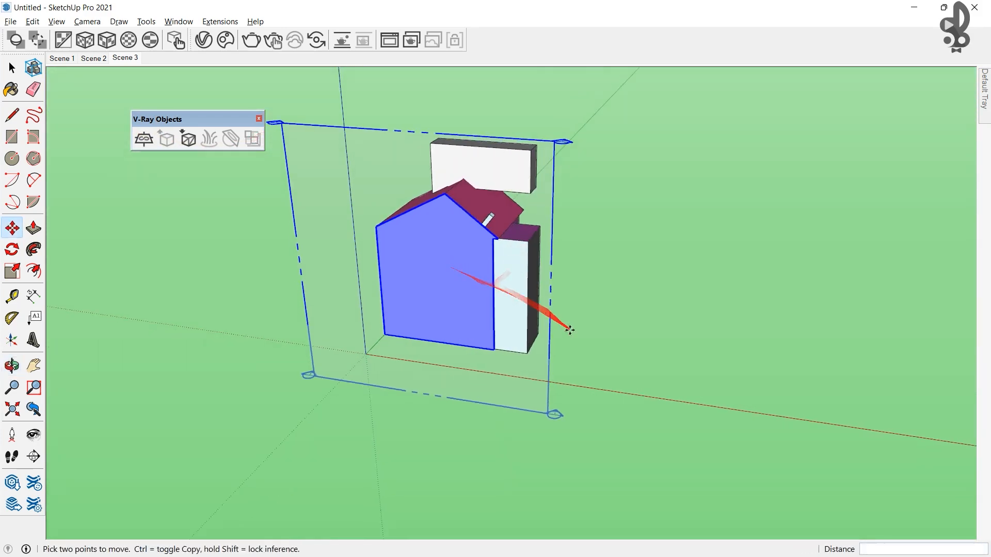
key("space")
left_click(561, 423)
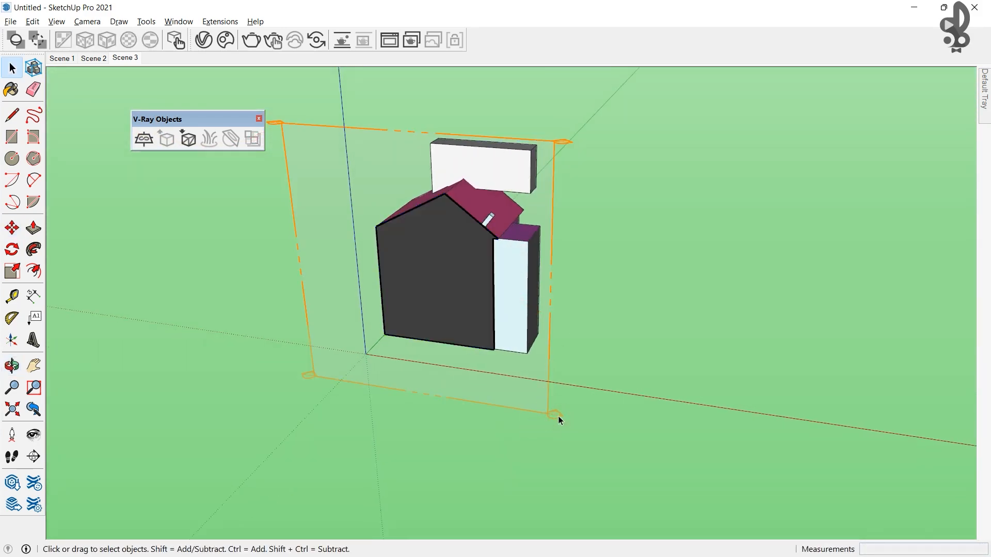
- Delete the section plane cutting the house and close the V-Ray Objects toolbar
left_click(558, 416)
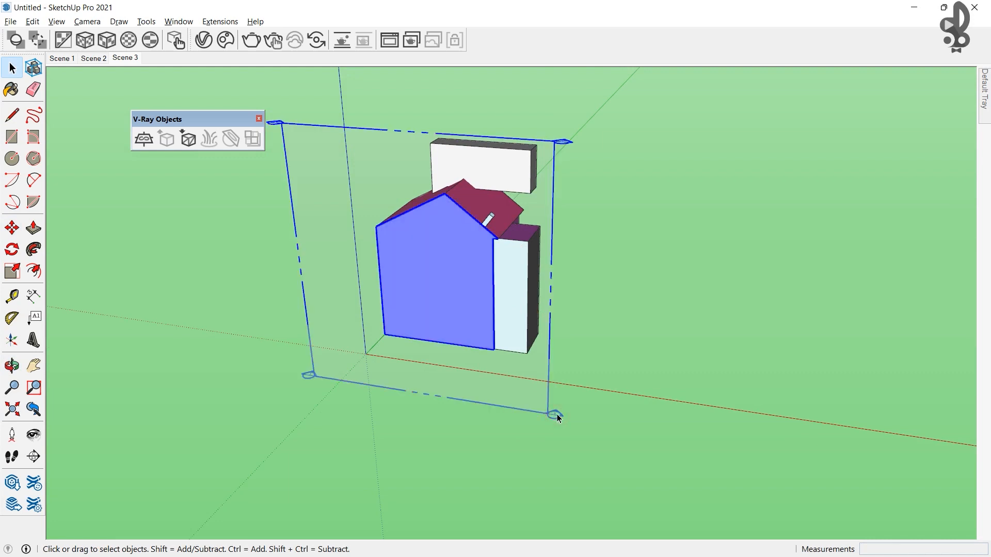
key("Delete")
middle_click_drag(556, 414, 459, 295)
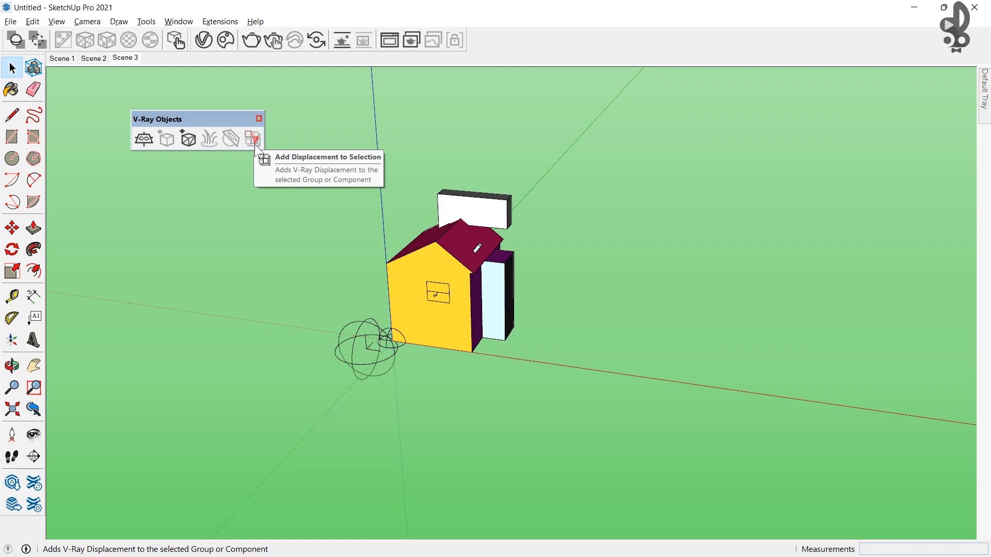
left_click(259, 118)
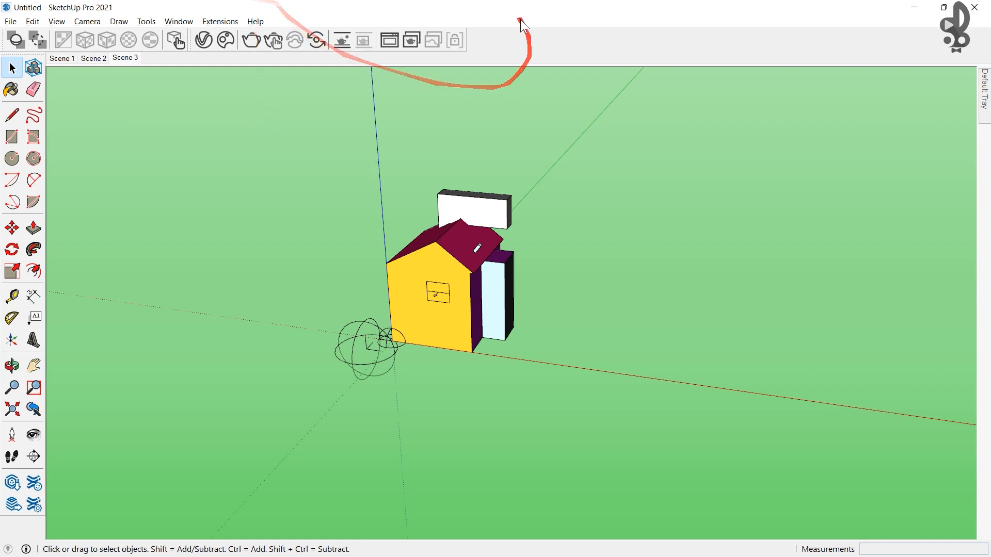
right_click(503, 42)
scroll(564, 299, "down", 3)
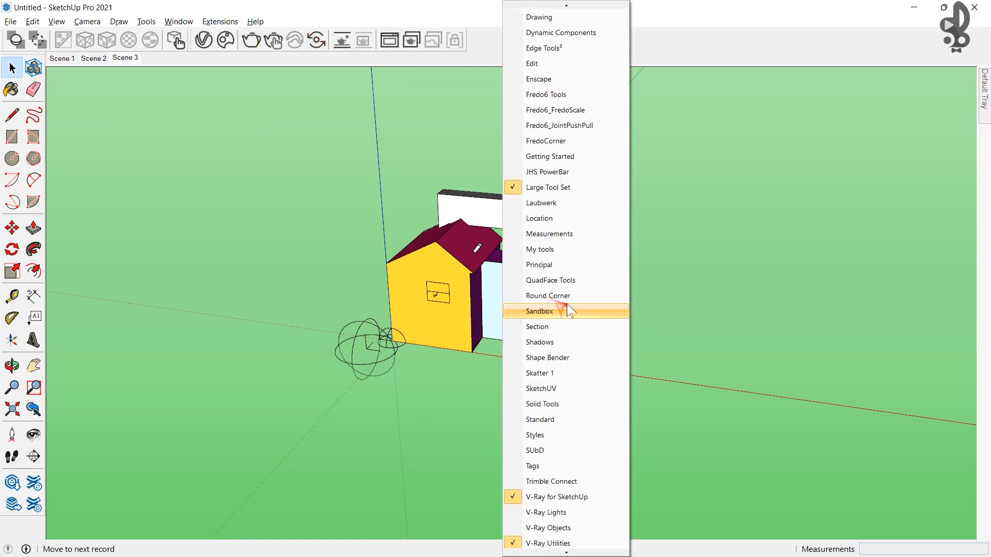
left_click(161, 263)
key("alt+Tab")
left_click(572, 207)
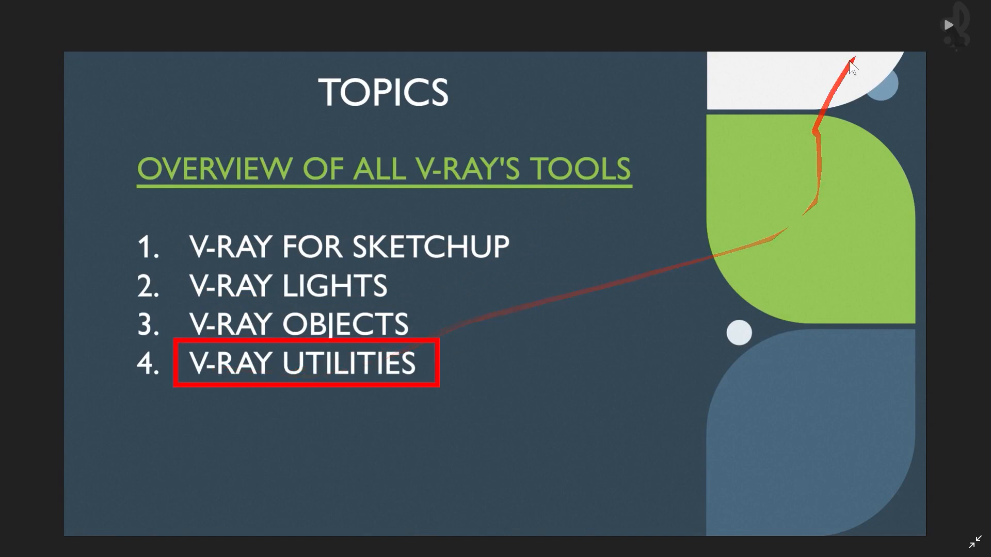
key("alt+Tab")
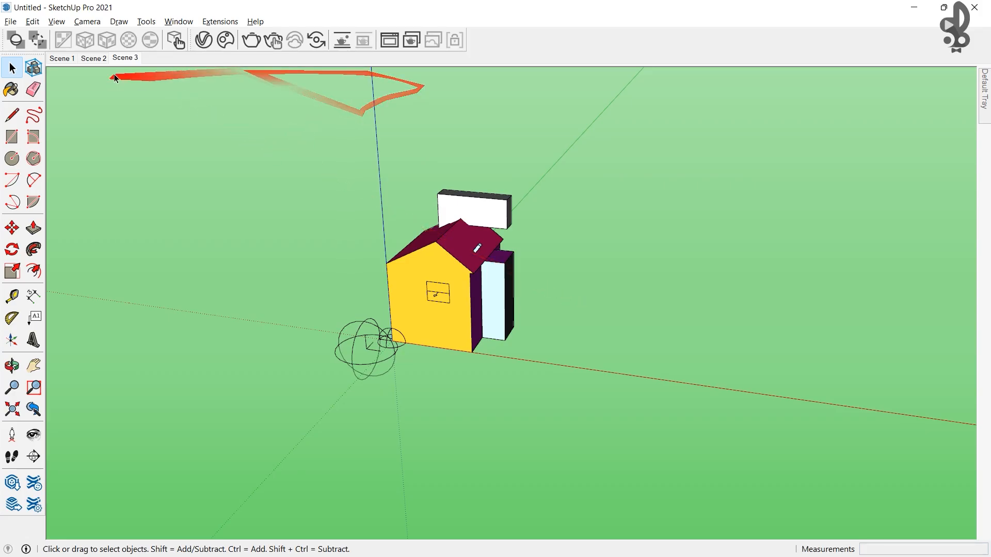
- Undock the V-Ray Utilities toolbar over the viewport and enable solid widgets for the lights
left_click_drag(4, 40, 202, 187)
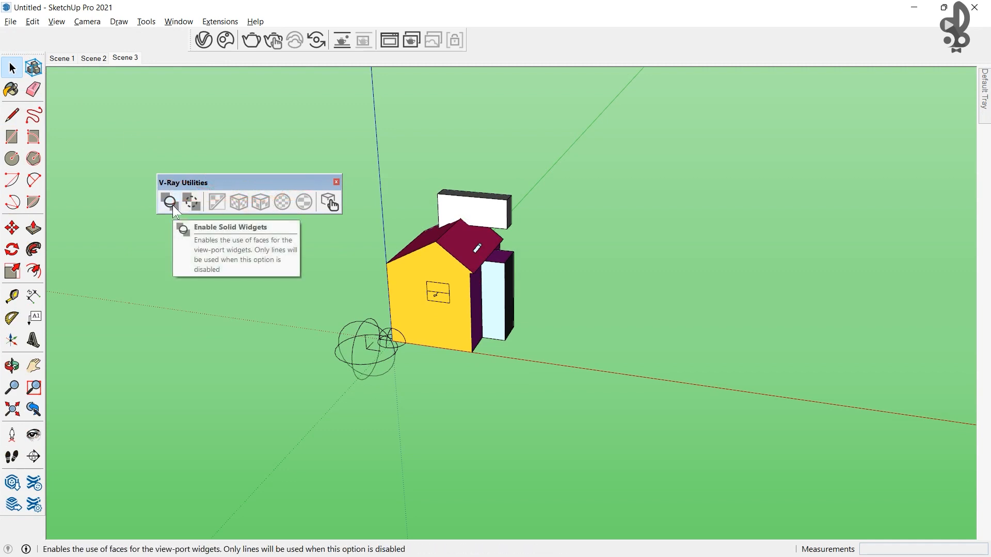
scroll(391, 368, "up", 5)
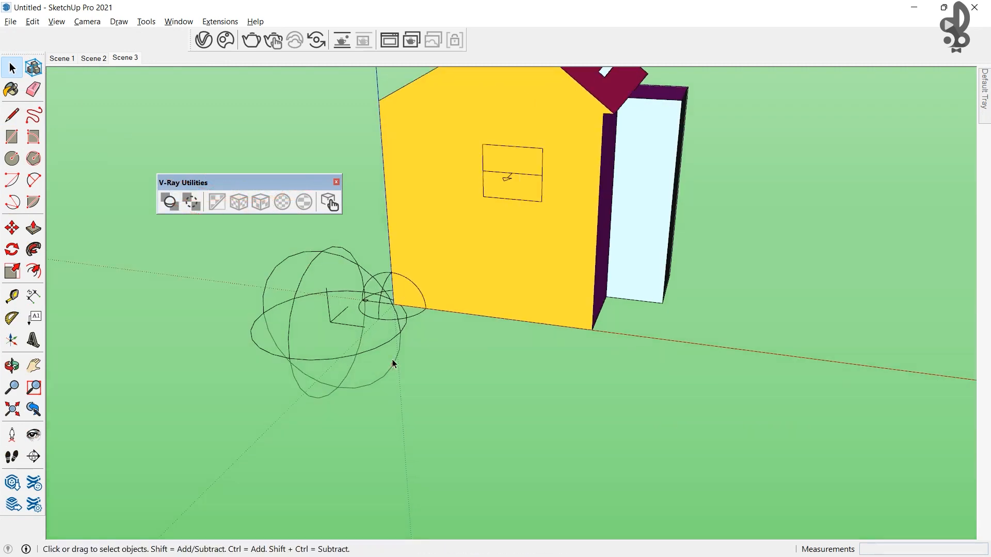
left_click(168, 202)
scroll(321, 323, "up", 2)
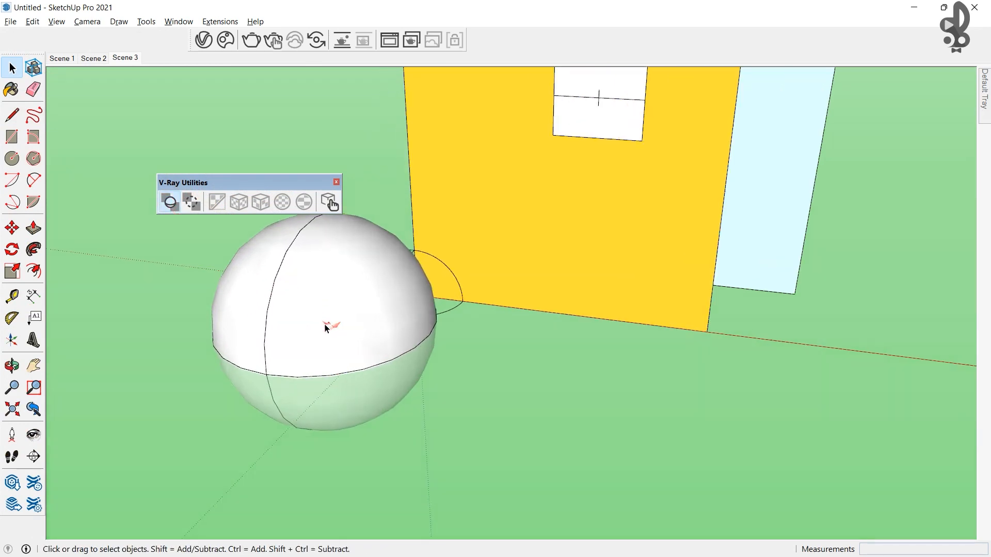
- Move the rectangle light about 2' 5 1/4" outward from the yellow gable wall
left_click(298, 305)
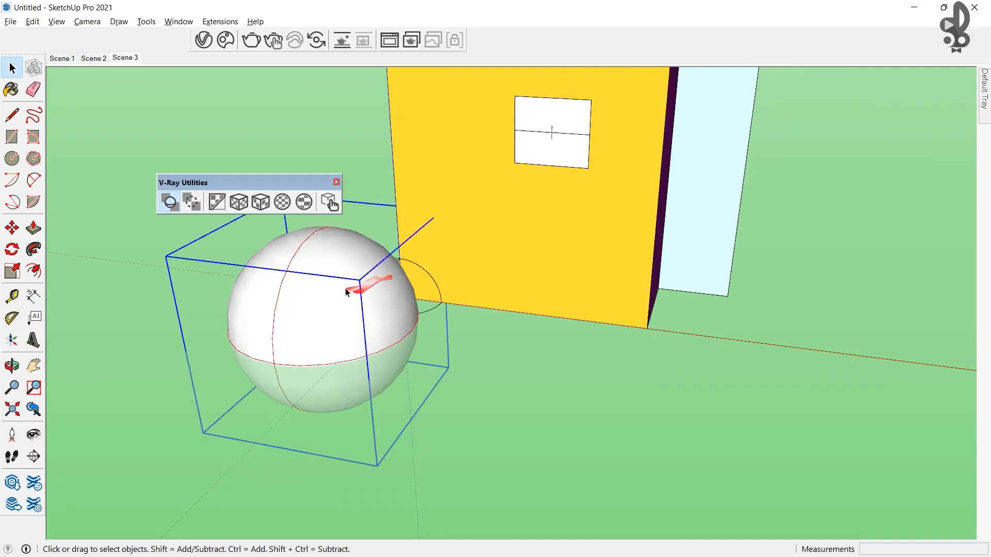
middle_click_drag(559, 147, 444, 166)
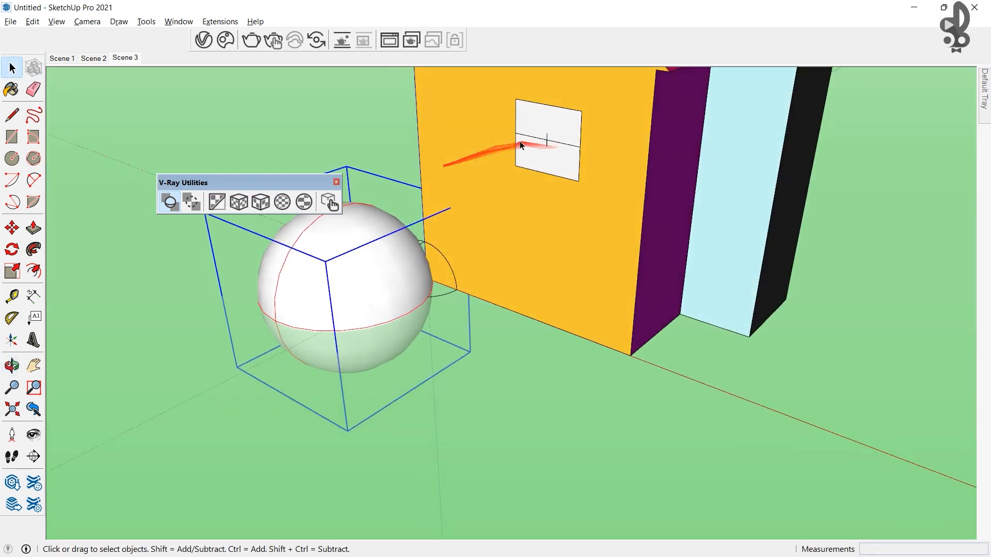
left_click(553, 136)
scroll(554, 141, "up", 2)
key("m")
left_click(558, 142)
left_click(467, 192)
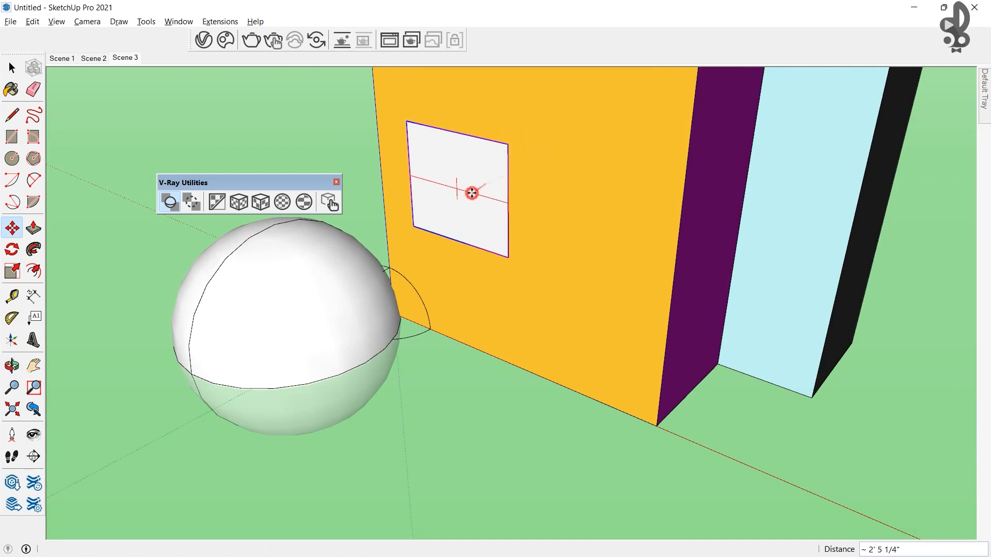
key("space")
scroll(477, 214, "up", 2)
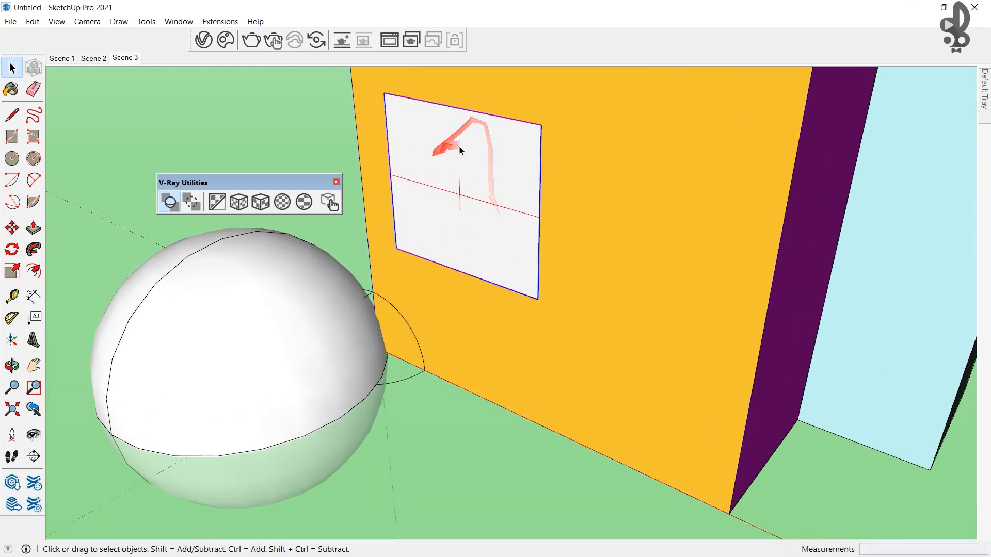
- Switch solid widgets off and back on, and move the sphere light to the opposite lower corner of the yellow gable wall
left_click(167, 202)
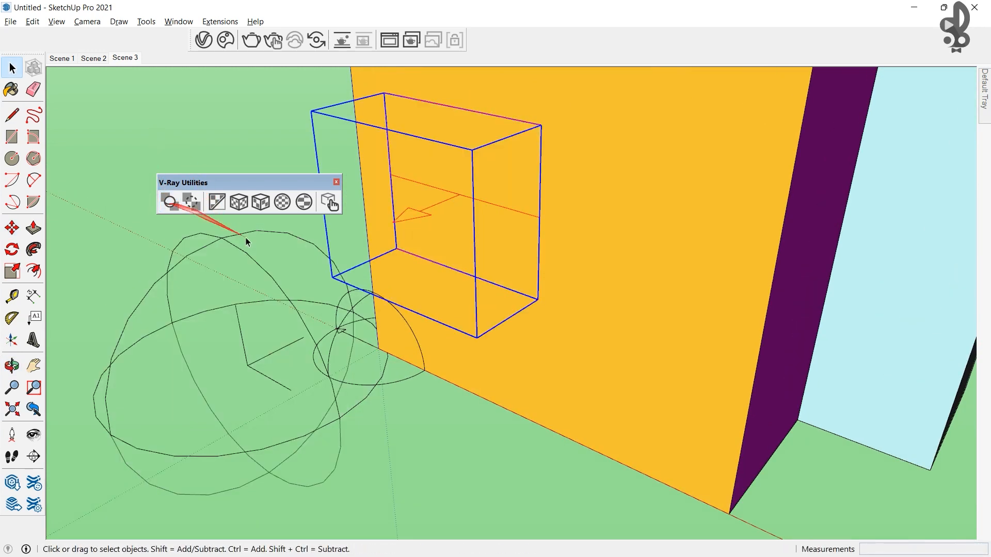
left_click(160, 204)
left_click(264, 360)
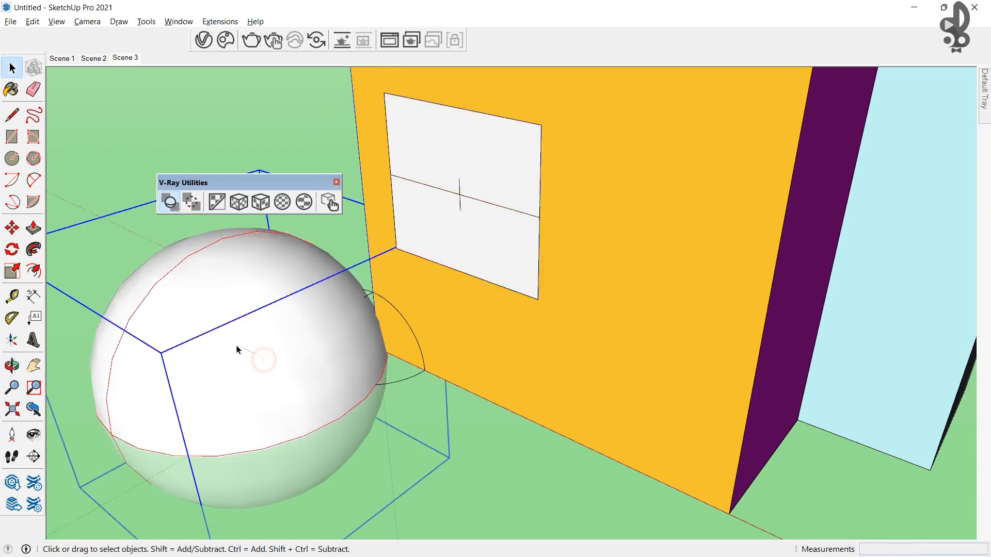
middle_click_drag(238, 350, 294, 344)
middle_click_drag(267, 312, 449, 275)
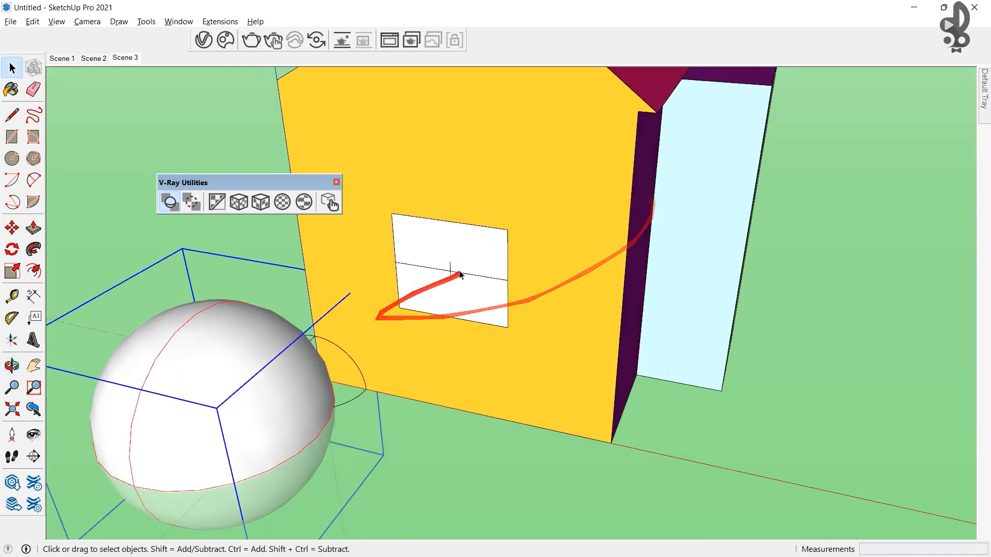
left_click(456, 267)
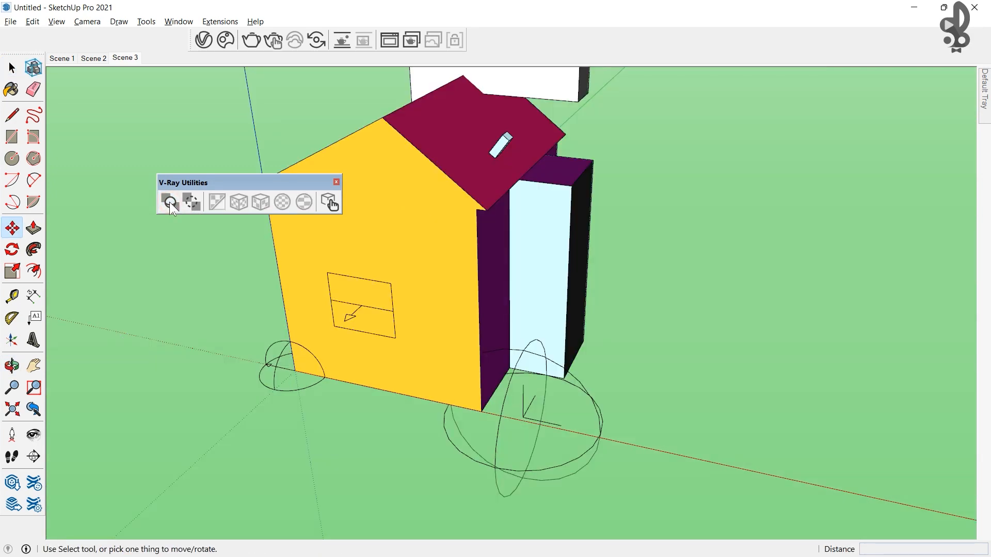
- Compare the solid and line-only light widgets, leave them line-only, and hide all V-Ray widgets in the viewport
left_click(169, 202)
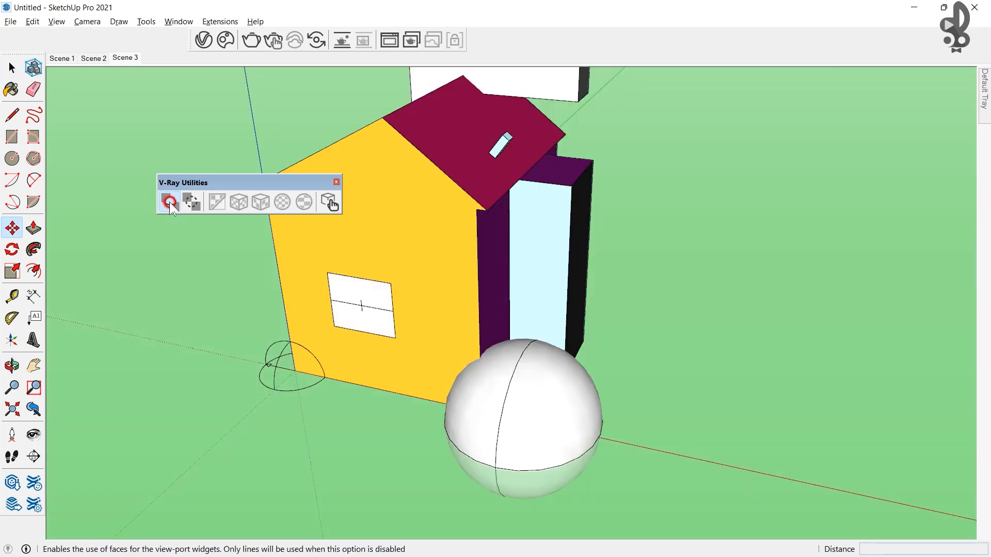
left_click(169, 202)
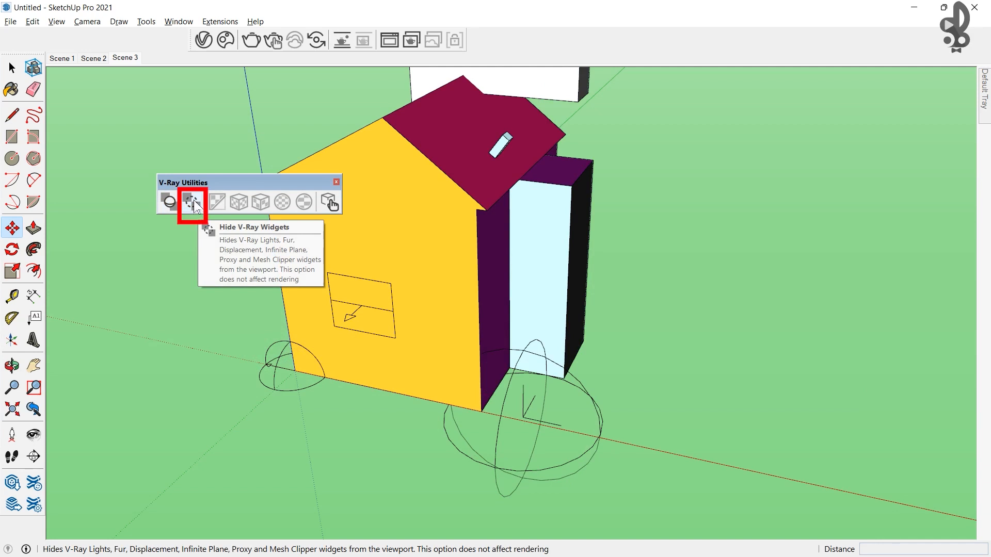
left_click(194, 200)
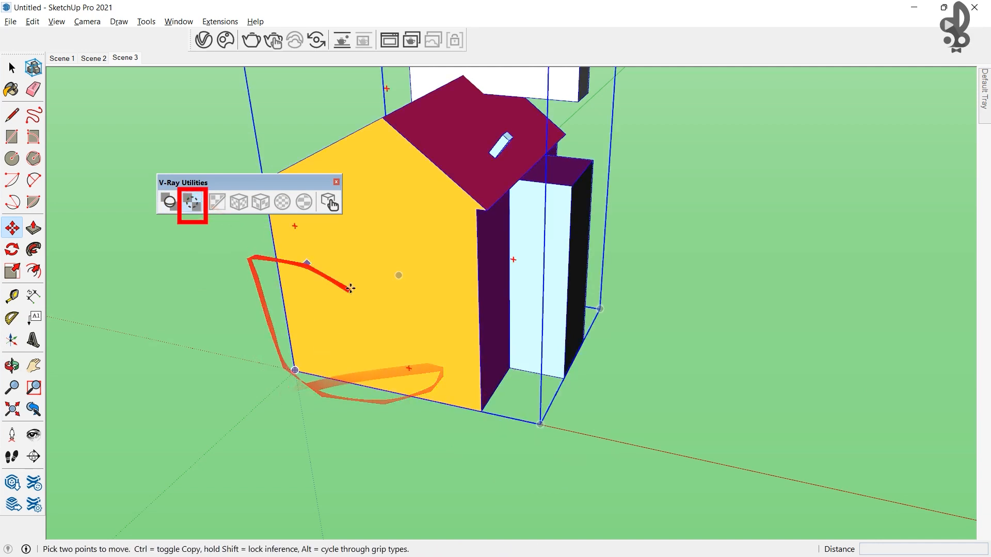
scroll(297, 351, "down", 3)
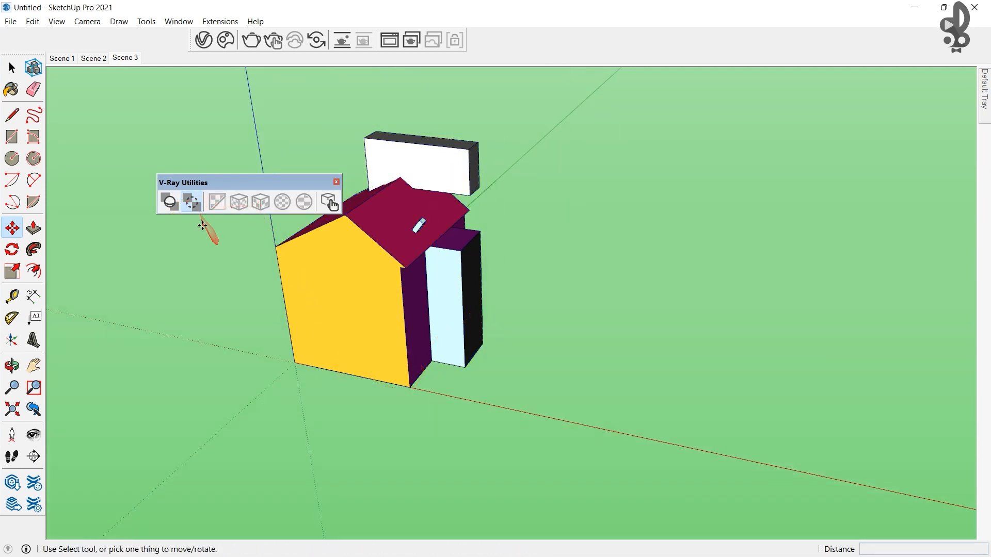
left_click(193, 202)
left_click(193, 203)
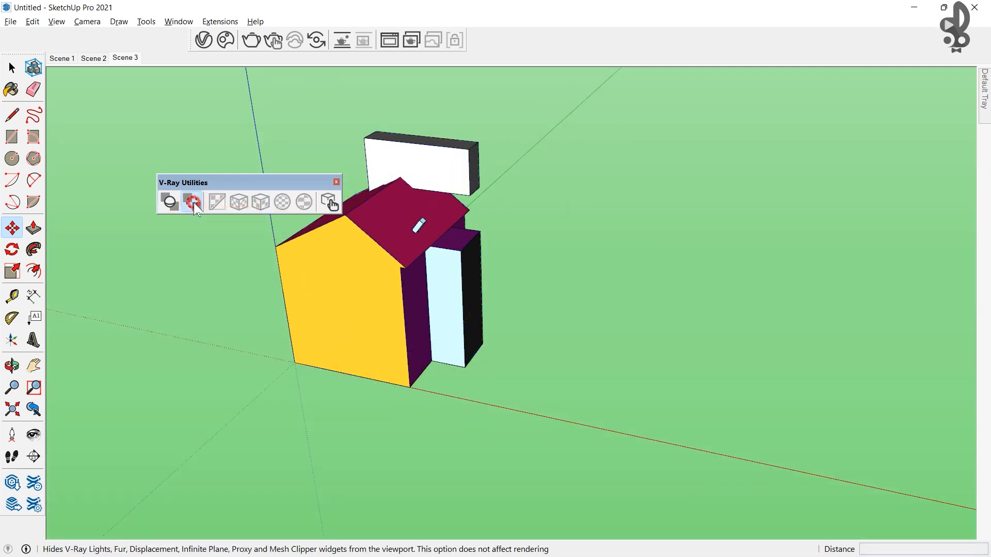
left_click(194, 201)
left_click(194, 200)
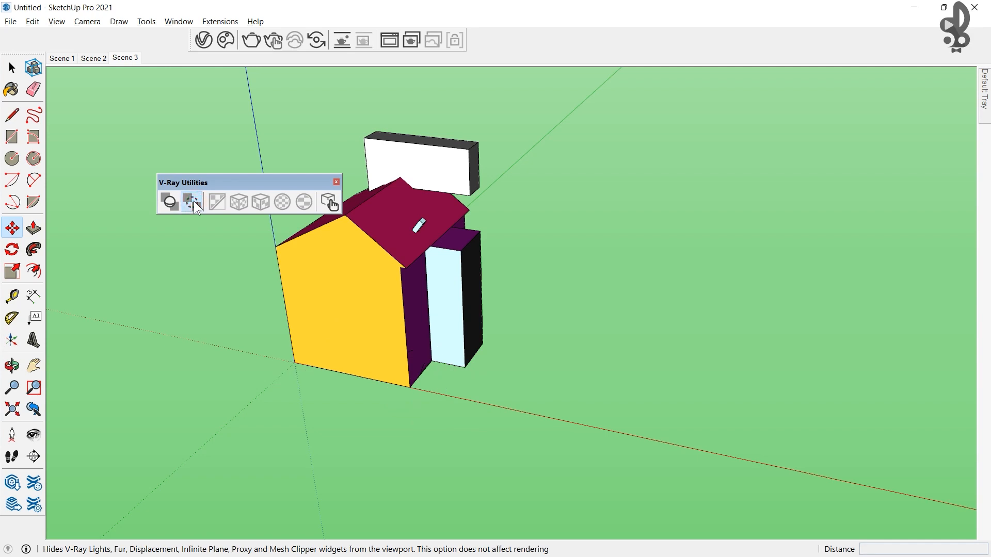
- Run an interactive render with the widgets hidden, inspect the rectangle and sphere lights in the V-Ray Frame Buffer, and stop the render
left_click(277, 40)
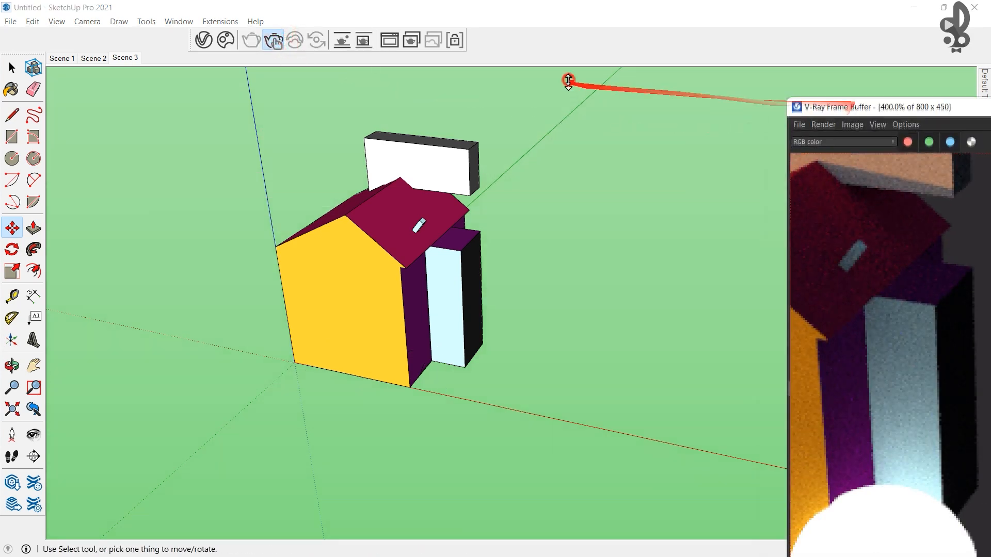
mouse_move(860, 110)
left_mouse_down()
mouse_move(618, 50)
mouse_move(639, 21)
left_mouse_up()
scroll(253, 323, "down", 2)
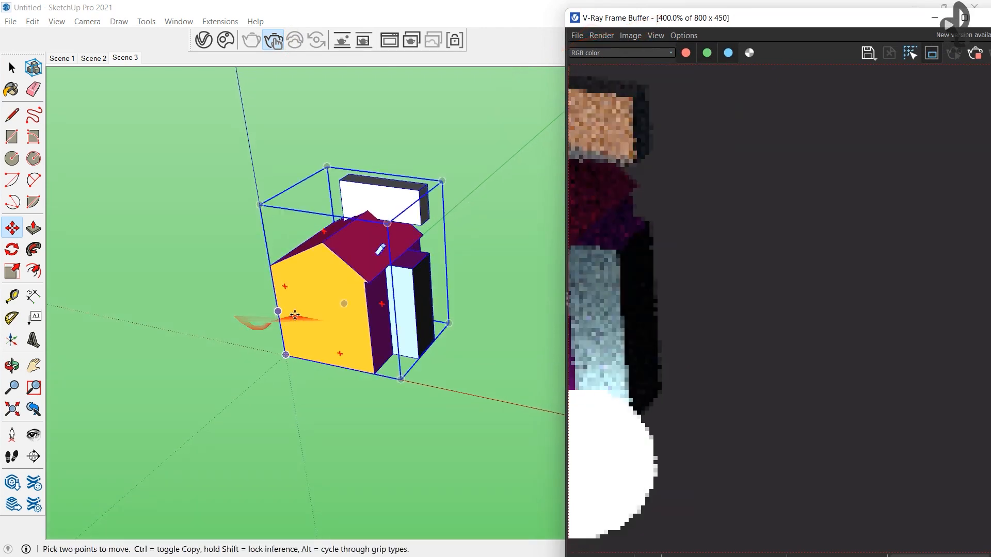
mouse_move(312, 299)
middle_mouse_down()
mouse_move(425, 303)
mouse_move(237, 299)
mouse_move(851, 73)
middle_mouse_up()
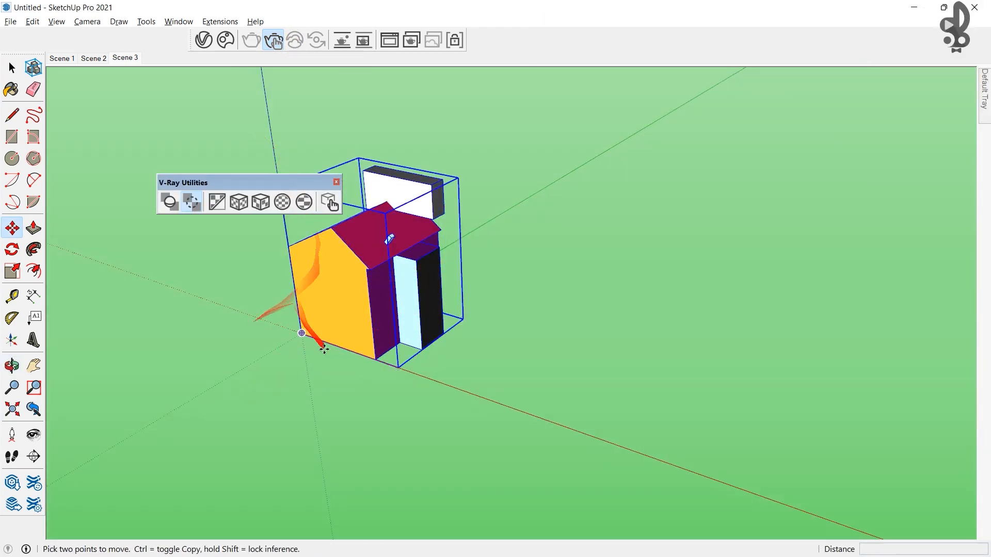
key("alt+Tab")
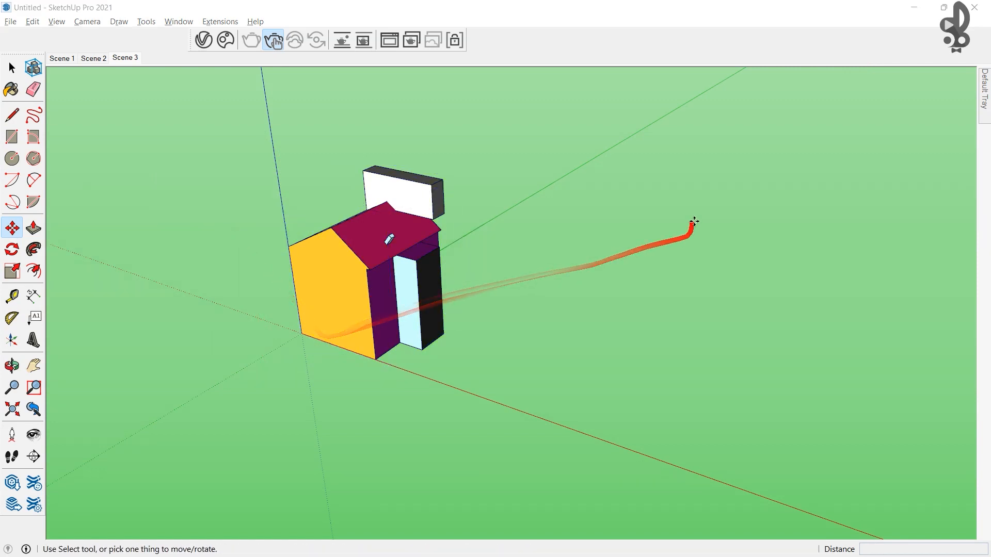
scroll(686, 228, "down", 3)
scroll(733, 302, "up", 2)
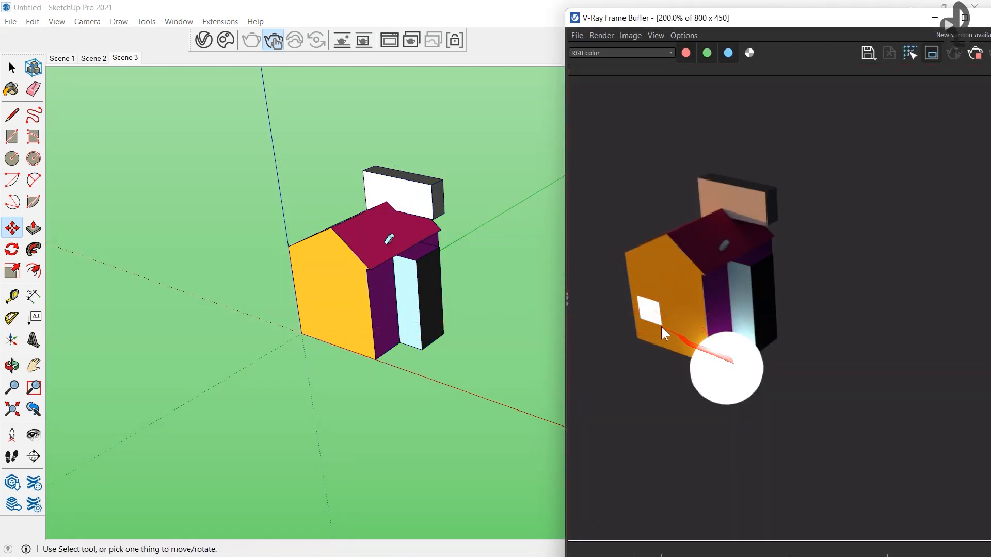
left_click(271, 39)
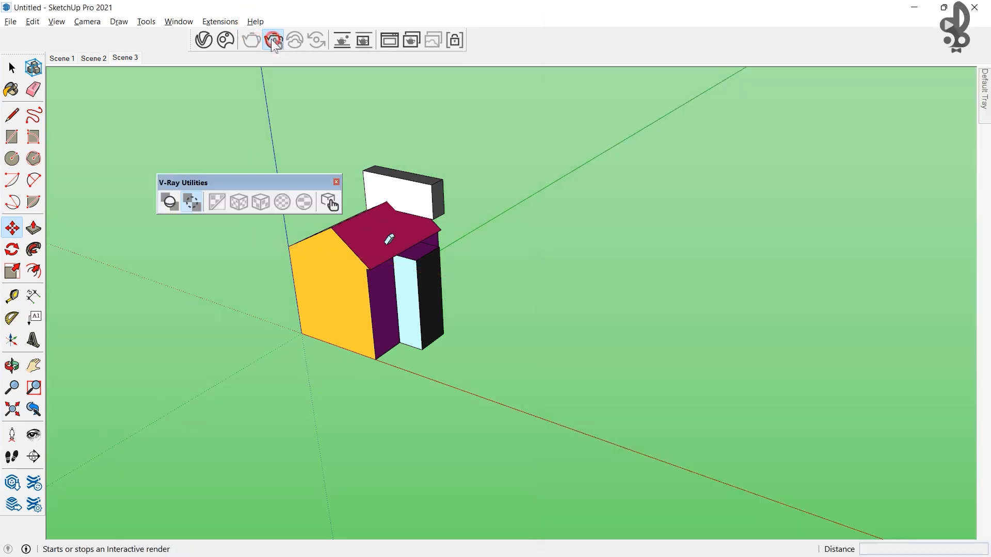
- Toggle the V-Ray widget visibility several times and leave the light widgets shown in the viewport
left_click(197, 208)
left_click(197, 208)
left_click(196, 207)
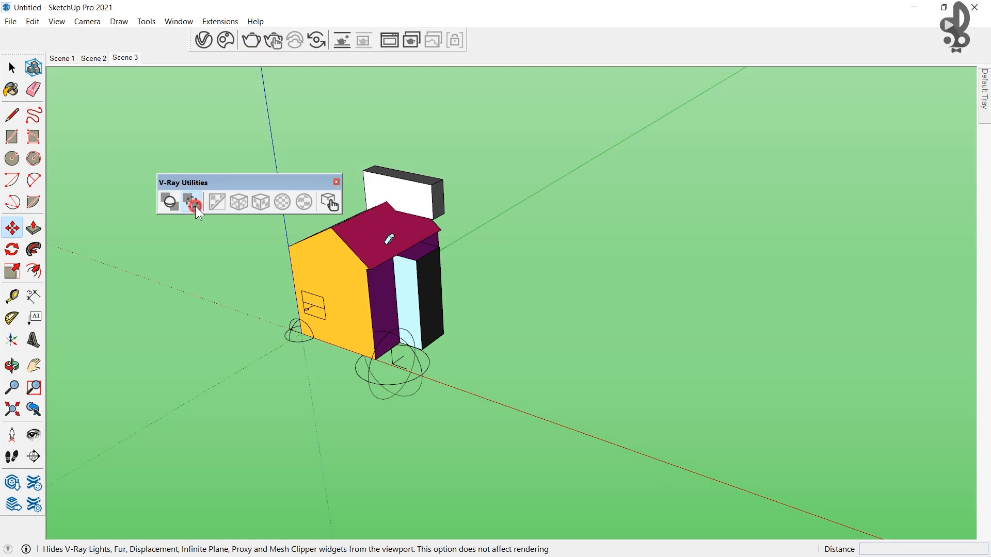
left_click(195, 205)
left_click(195, 205)
- Open the house group for editing and push/pull the yellow gable wall outward past the dome light, toward the rectangle light
scroll(291, 347, "up", 3)
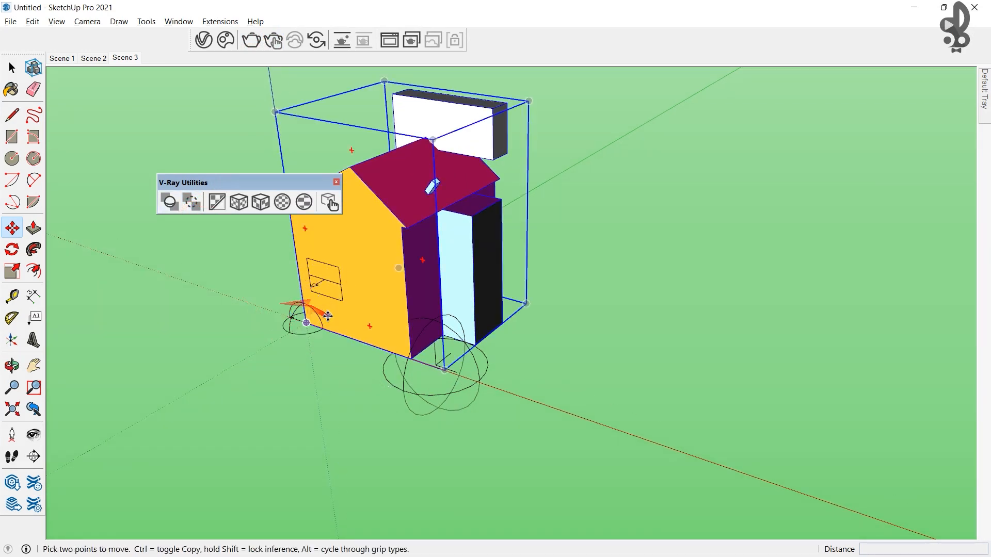
middle_click_drag(294, 307, 449, 336)
key("space")
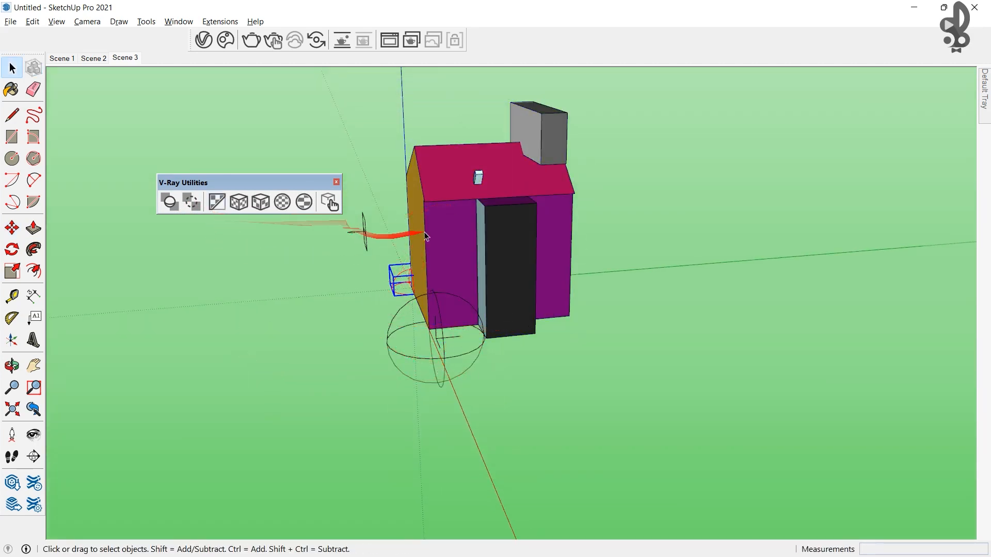
scroll(420, 230, "up", 2)
middle_click_drag(420, 230, 560, 267)
key("p")
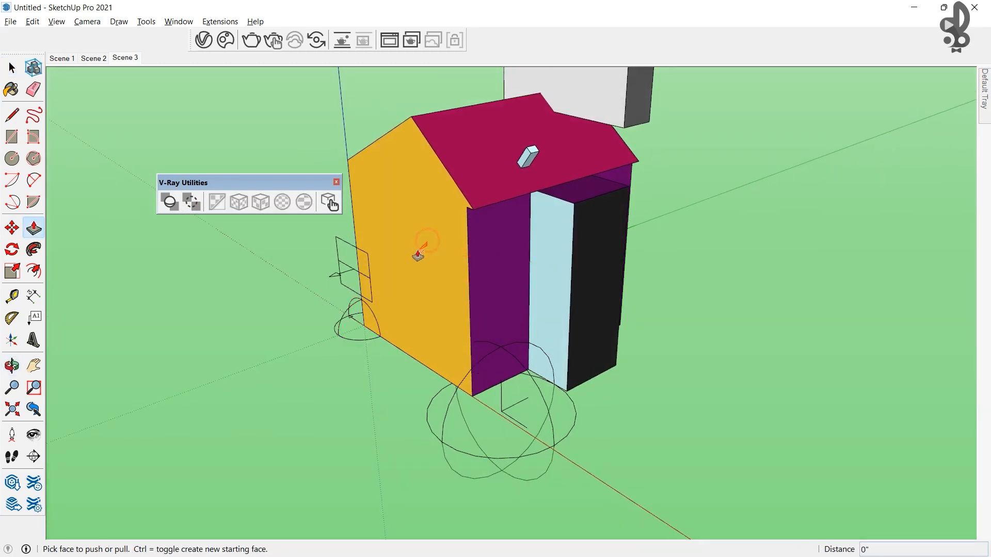
key("space")
double_click(432, 239)
key("p")
left_click_drag(429, 232, 389, 257)
key("space")
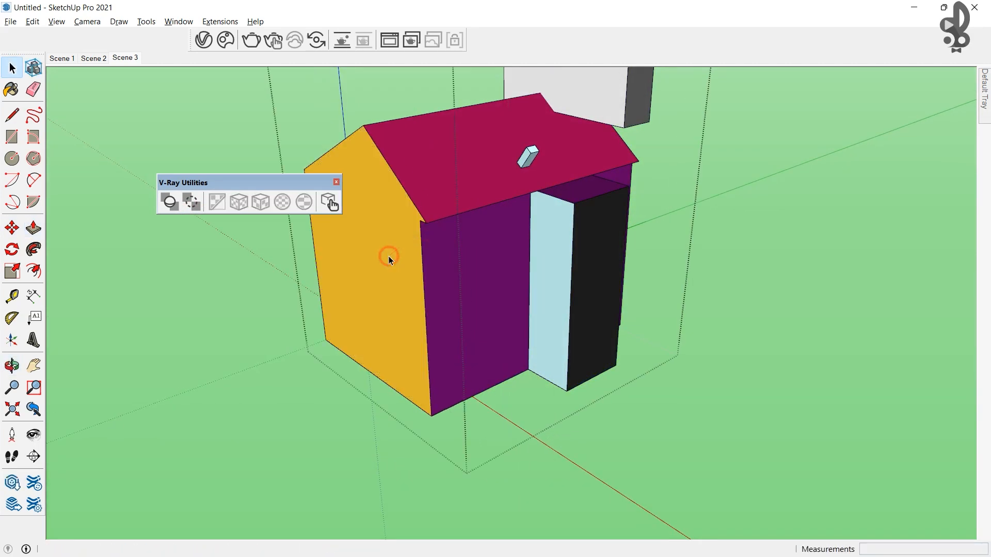
key("Escape")
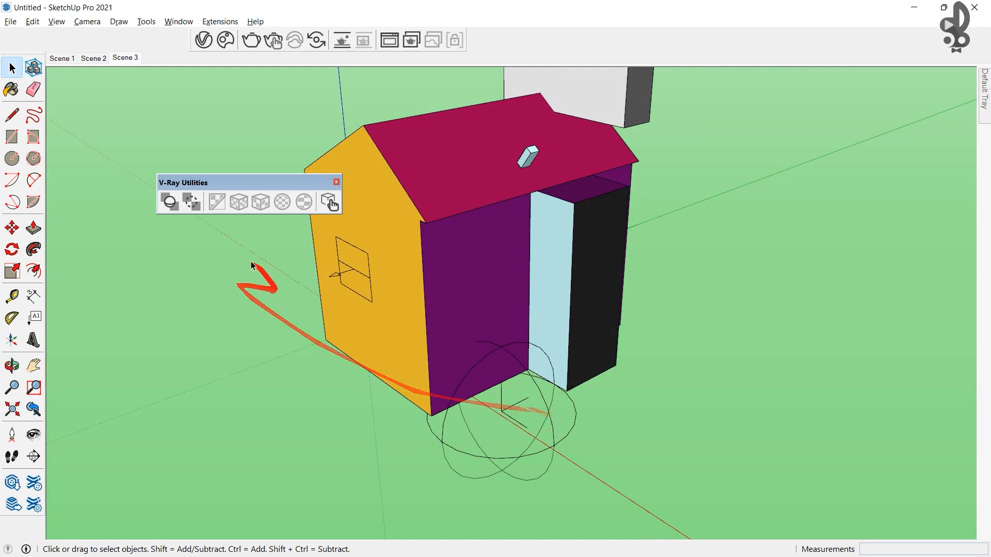
- Hide the V-Ray light widgets in the viewport and show them again
left_click(192, 202)
left_click(192, 202)
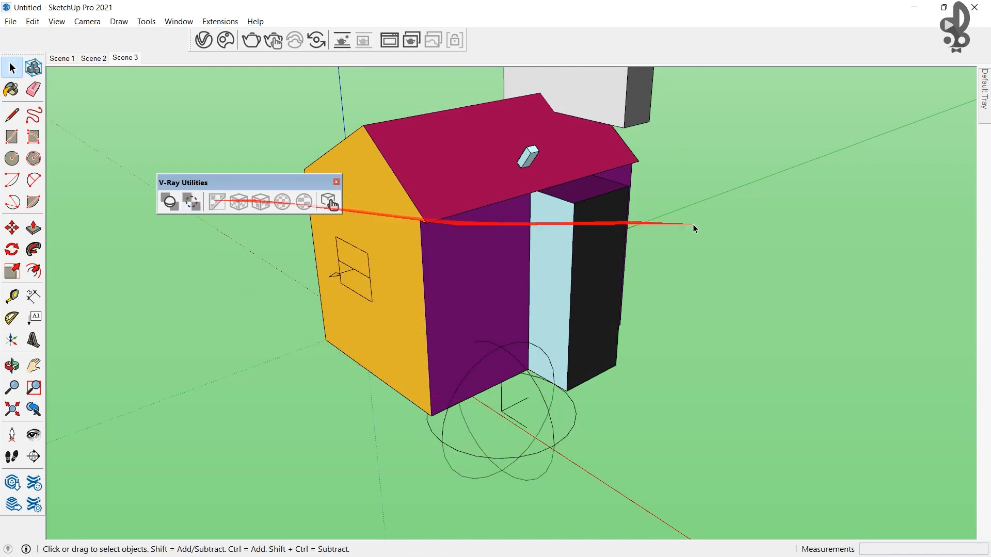
- Open the house group for editing, select all its geometry, remove its materials, and leave the group
left_click(526, 196)
scroll(511, 170, "down", 3)
scroll(363, 243, "up", 3)
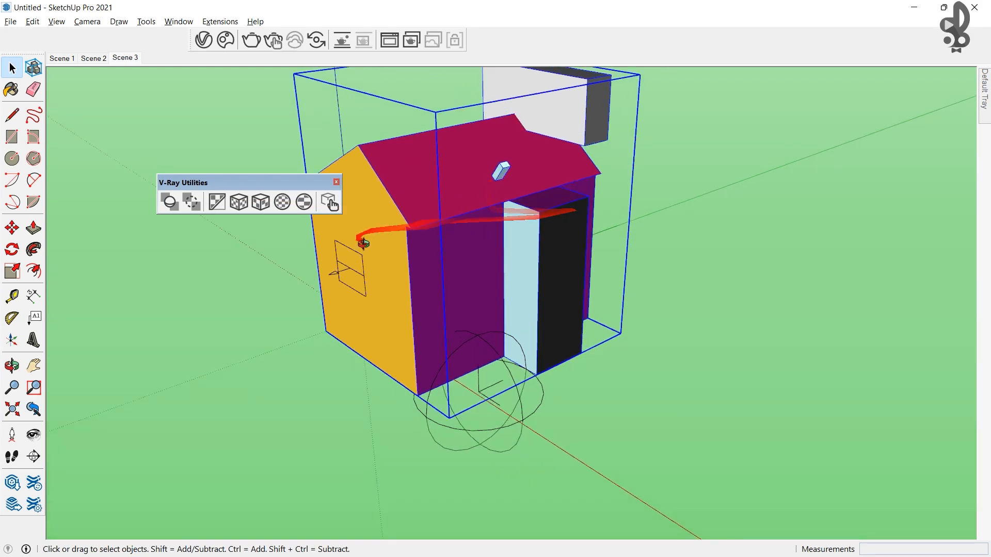
middle_click_drag(364, 243, 469, 216)
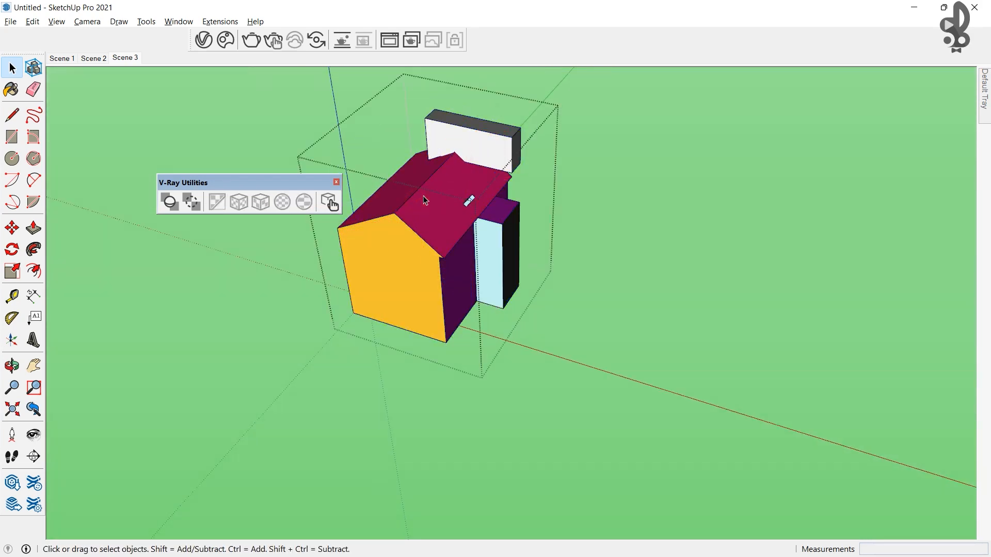
double_click(434, 206)
key("Escape")
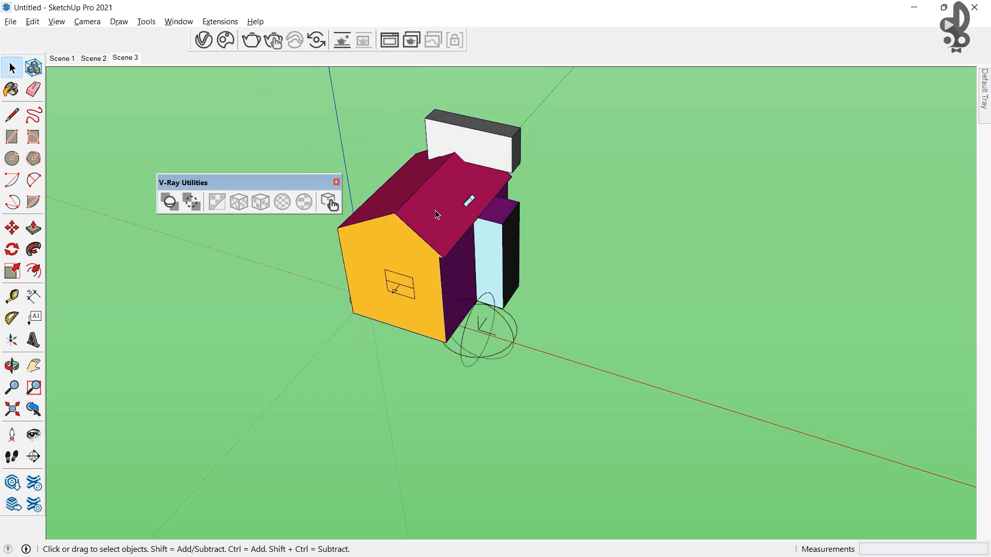
left_click(427, 205)
double_click(427, 205)
key("ctrl+a")
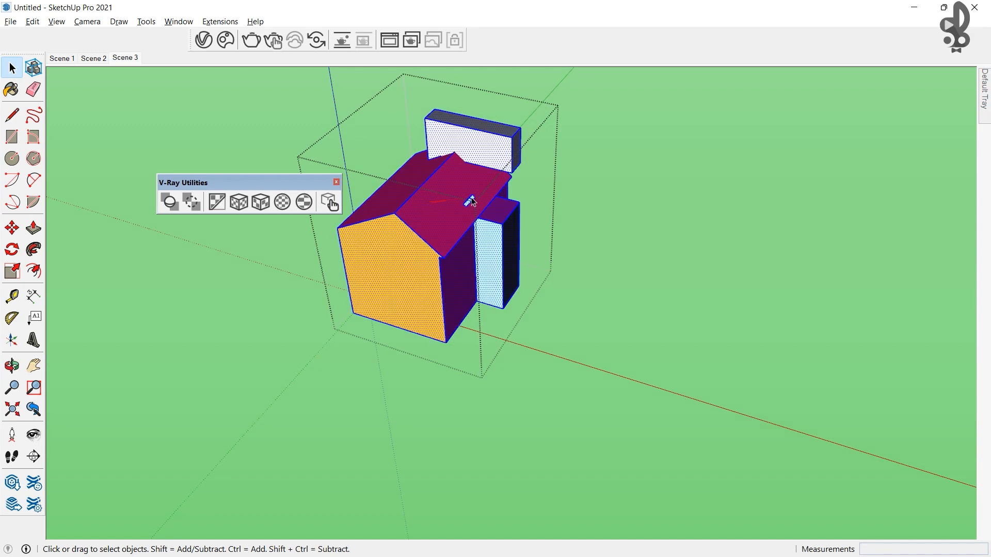
left_click(216, 202)
left_click(480, 330)
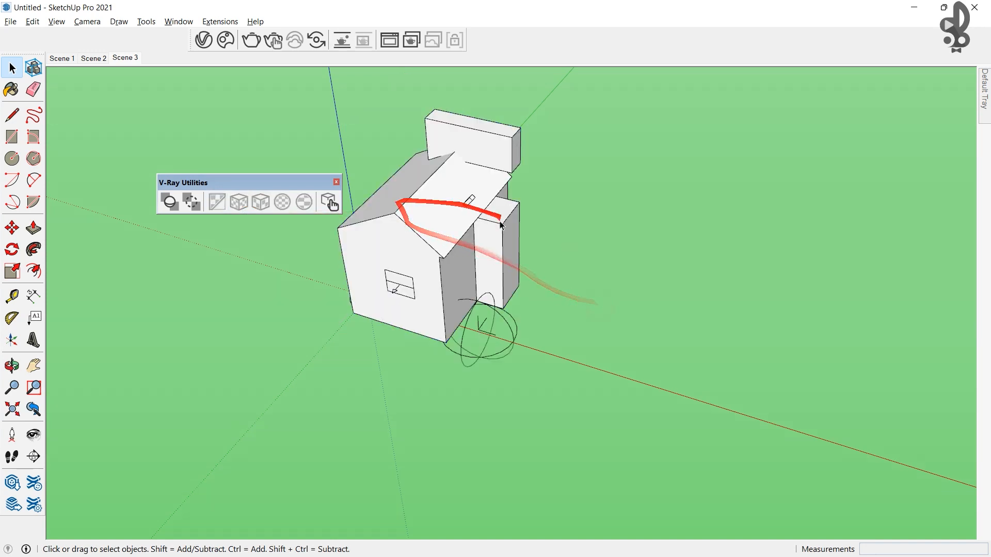
- Draw a horizontal circle on empty ground away from the house and a vertical circle of about 1' 10" radius at its center
middle_click_drag(500, 226, 544, 192)
left_click(529, 204)
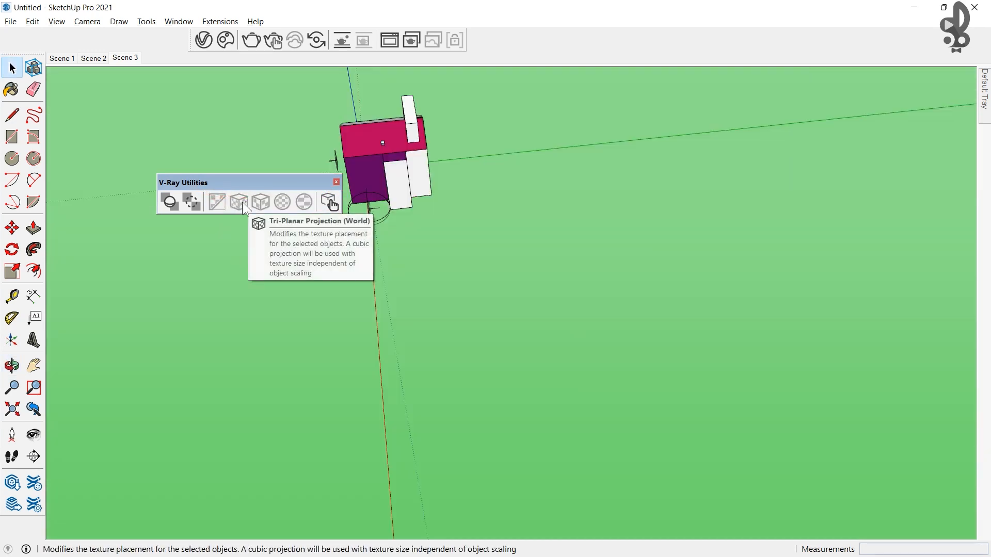
scroll(609, 361, "down", 2)
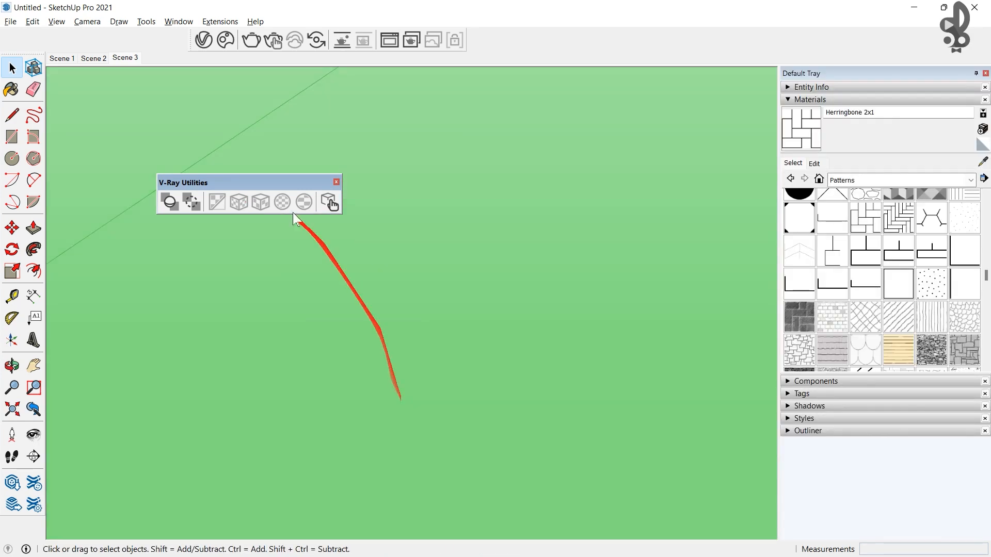
key("c")
left_click(428, 346)
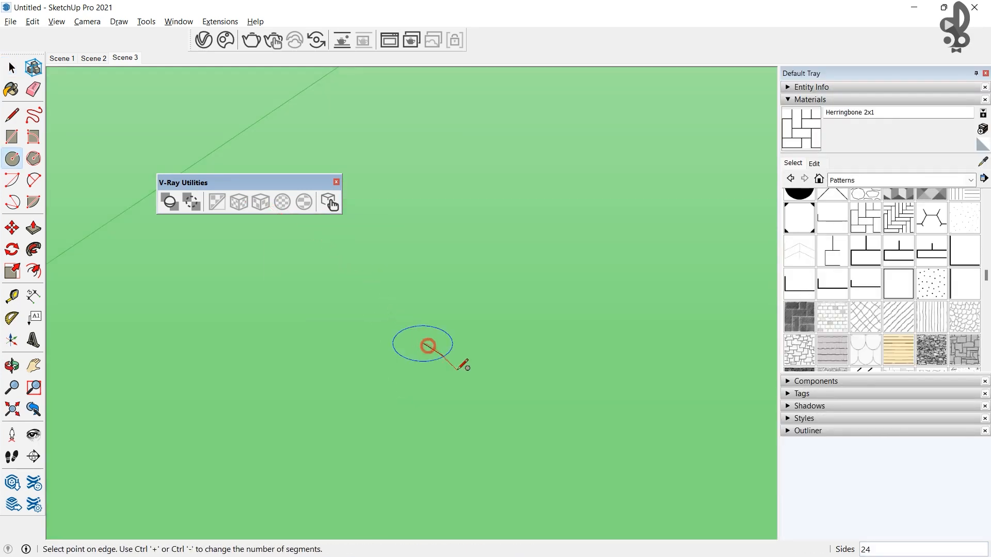
left_click(465, 376)
middle_click_drag(465, 377, 435, 339)
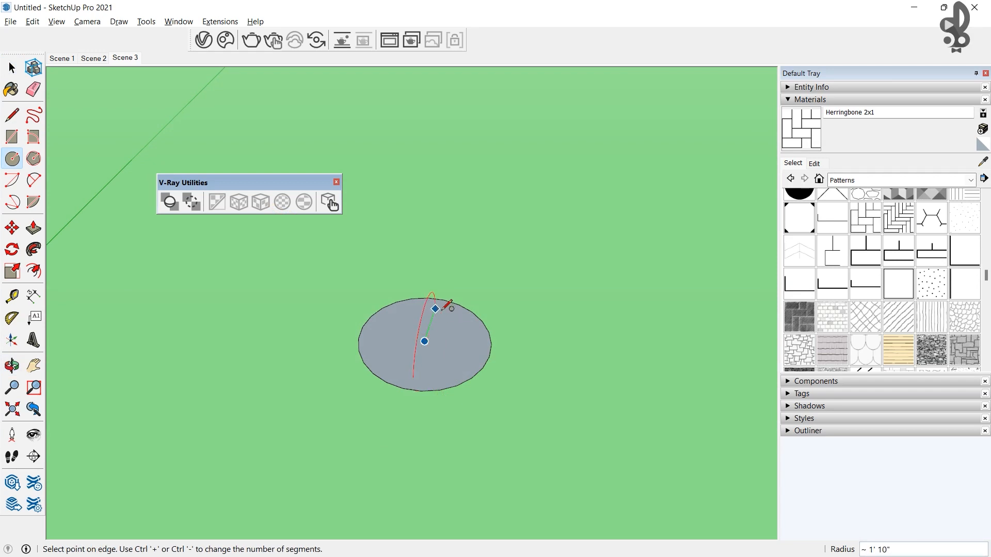
scroll(439, 369, "up", 2)
key("space")
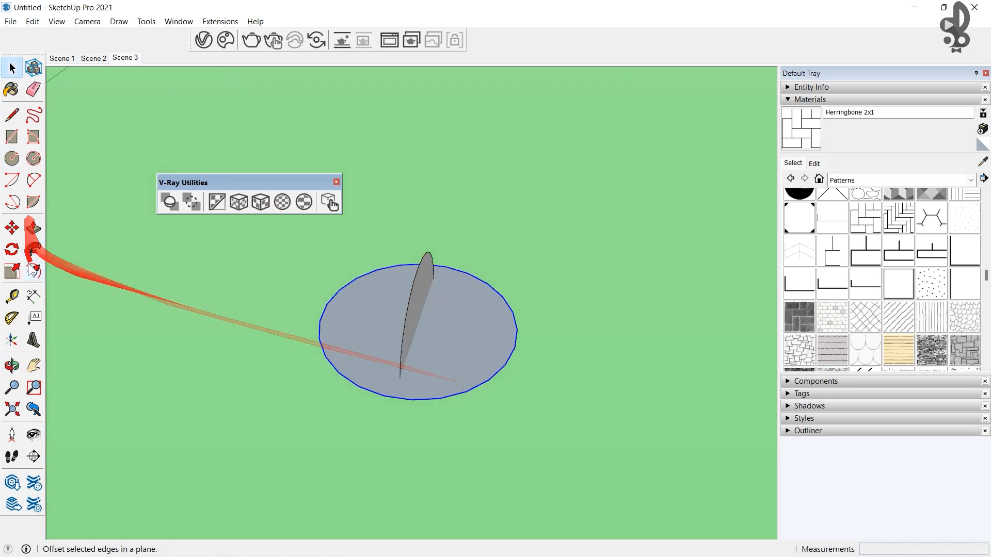
- Sweep the vertical circle around the horizontal circle with Follow Me to form a sphere, and delete the leftover flat disc
left_click(33, 250)
middle_click_drag(221, 278, 303, 268)
left_click(382, 295)
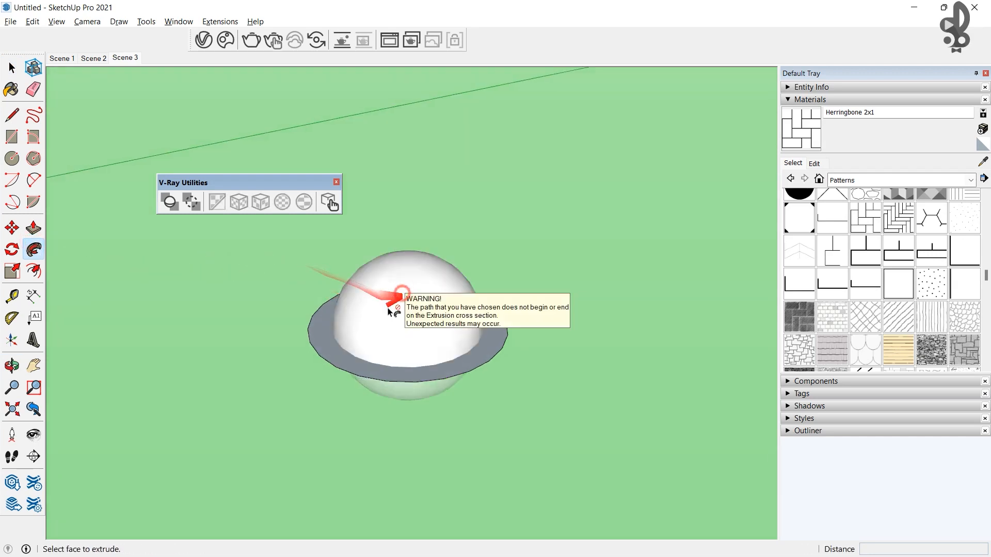
left_click(413, 327)
key("space")
left_click(459, 381)
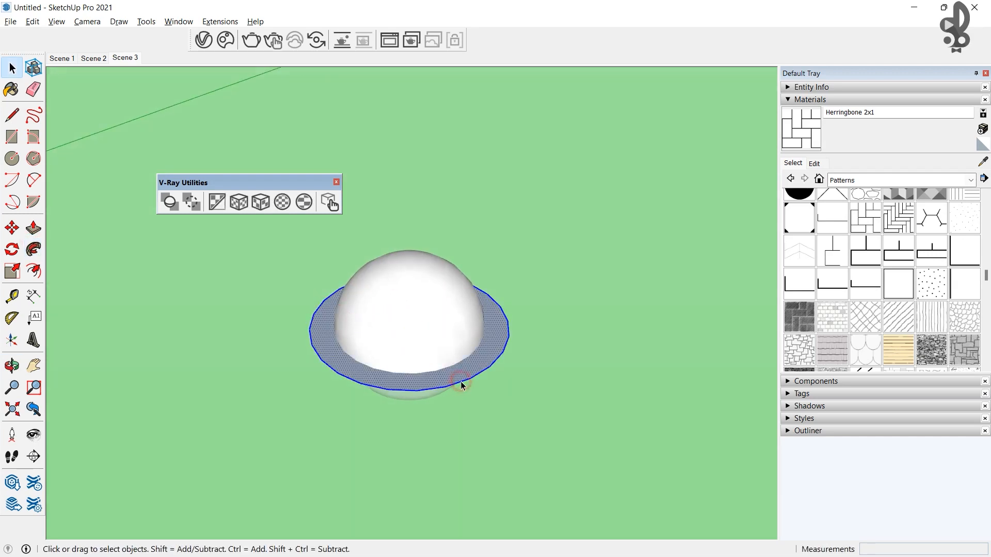
key("Delete")
- Group the sphere and move it straight up about 2' 10" above the ground
triple_click(402, 315)
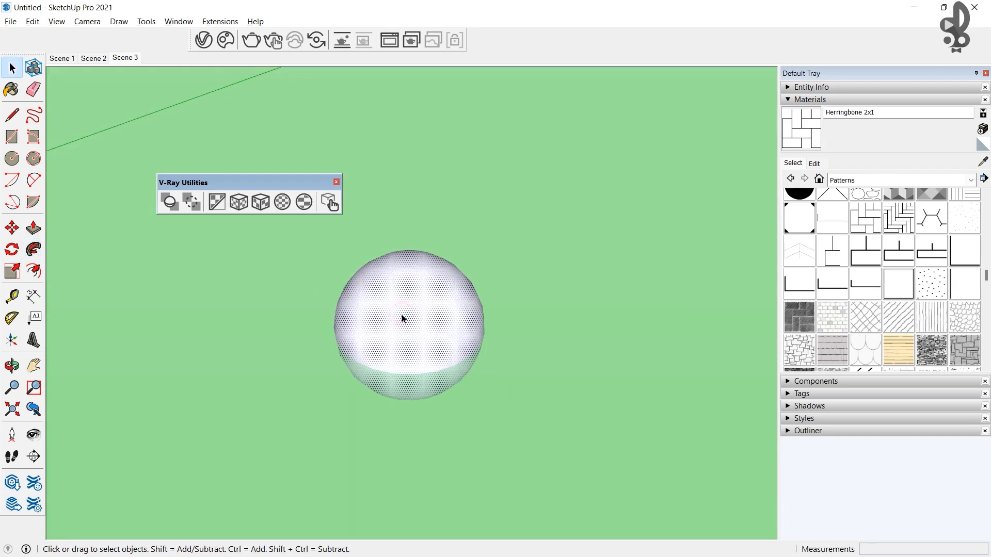
key("ctrl+g")
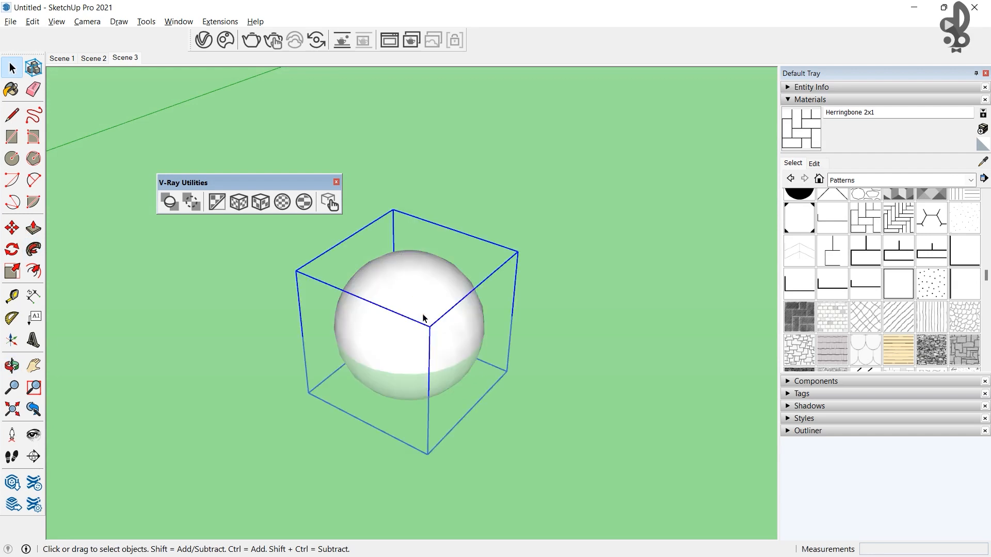
key("m")
left_click(426, 323)
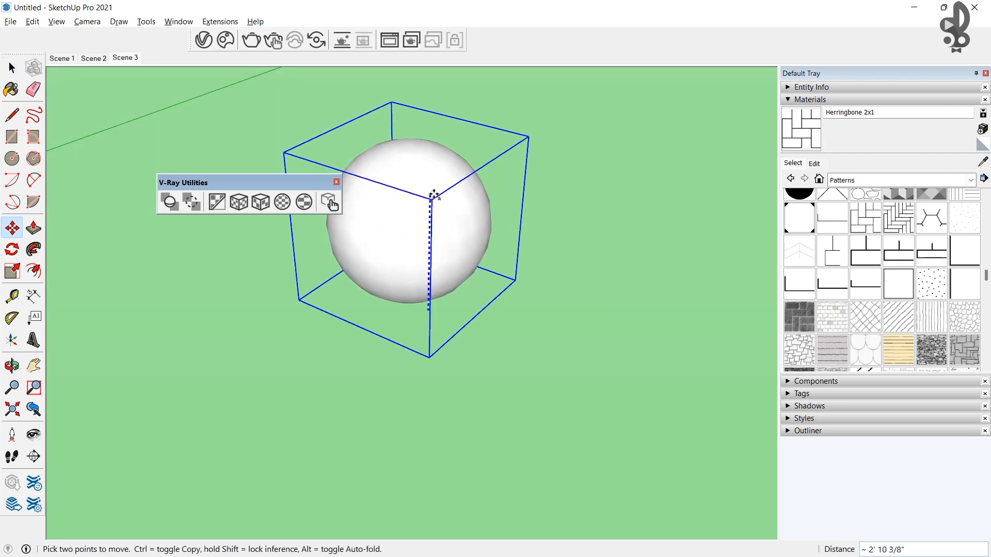
key("space")
left_click(517, 338)
- Paint the sphere group with the Rectangles Running 2x1 pattern material
middle_click_drag(436, 254, 594, 329, "shift")
scroll(533, 381, "up", 2)
left_click(868, 254)
left_click(475, 314)
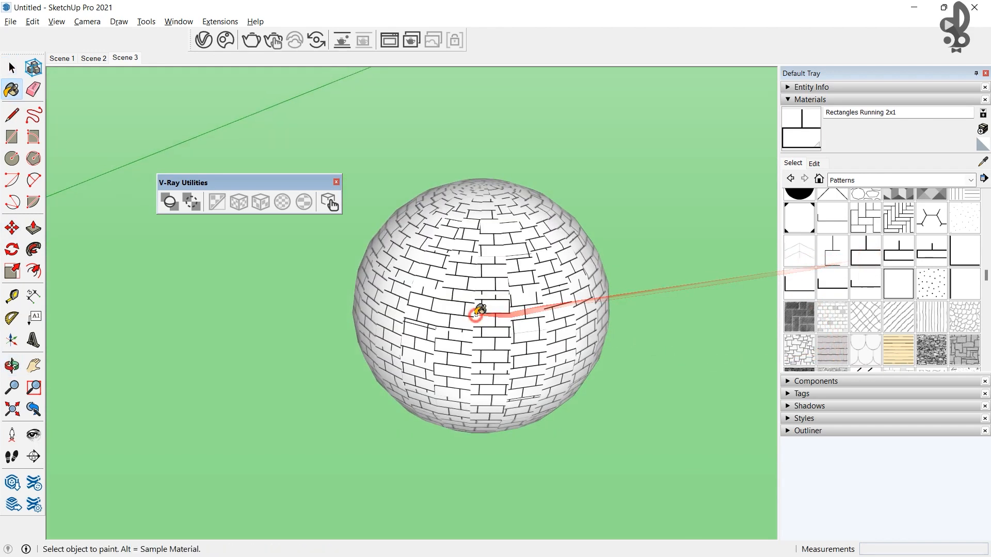
scroll(481, 292, "up", 4)
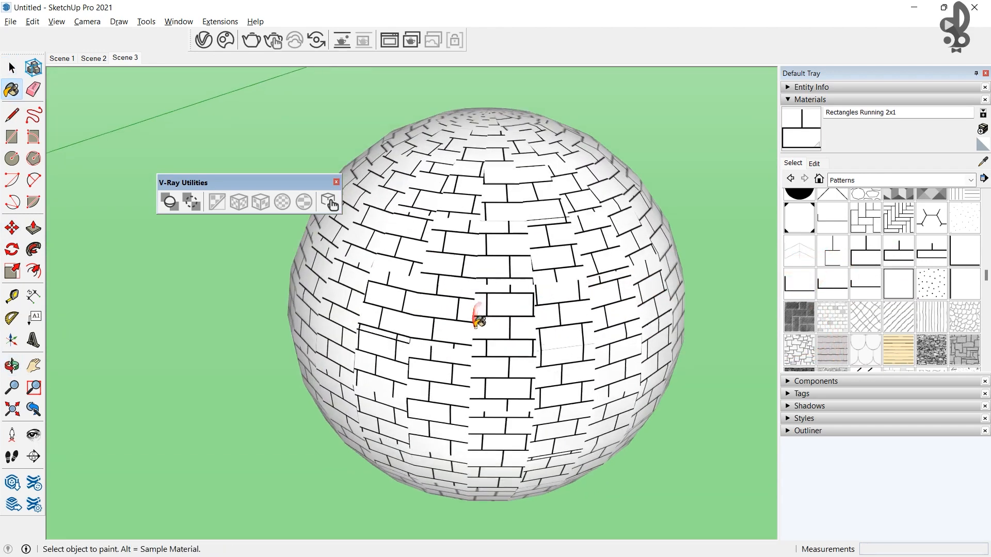
- Select the sphere group, examine its broken pattern seams, and apply Tri-Planar Projection (World)
key("space")
left_click(491, 262)
scroll(465, 261, "up", 2)
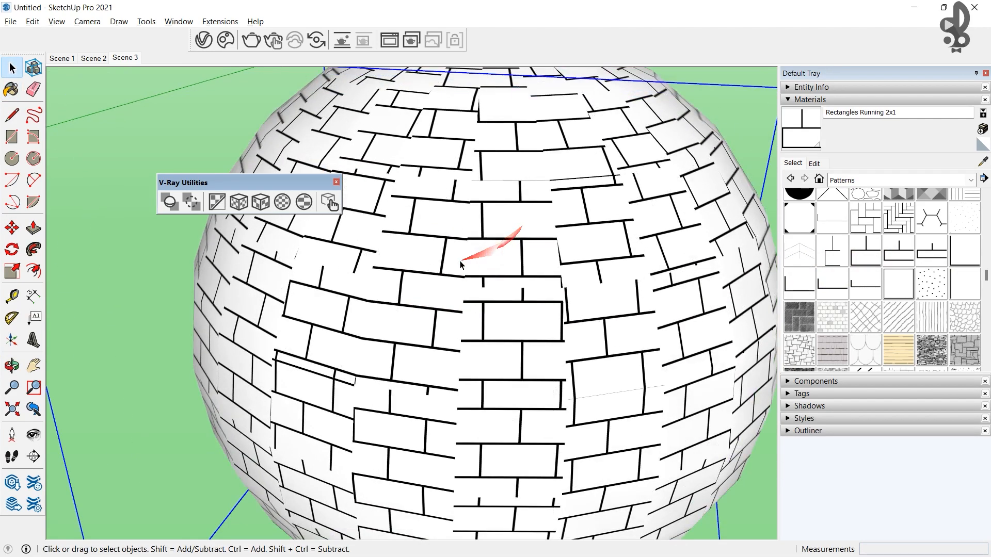
mouse_move(464, 261)
middle_mouse_down()
mouse_move(405, 303)
mouse_move(510, 301)
middle_mouse_up()
scroll(510, 301, "down", 4)
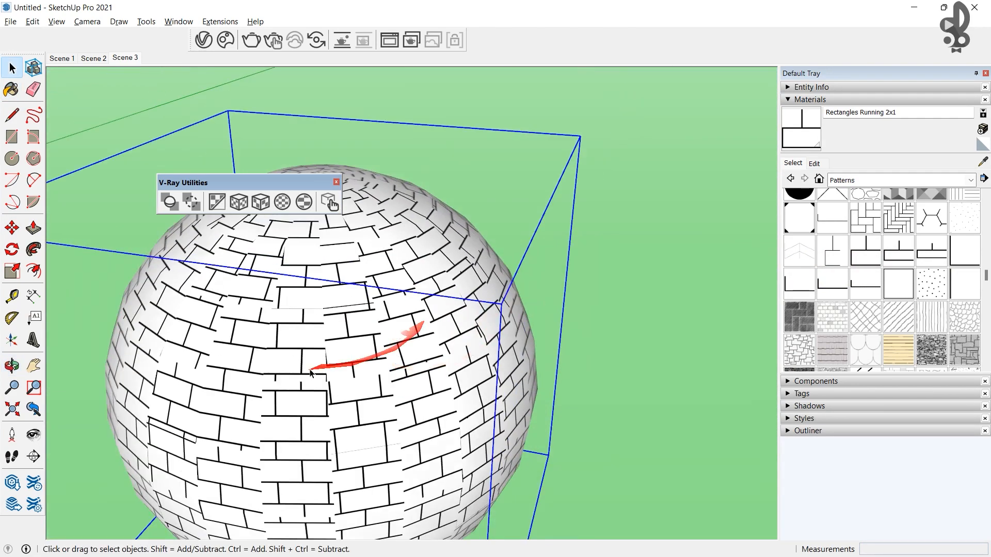
mouse_move(421, 340)
middle_mouse_down()
mouse_move(449, 345)
mouse_move(427, 359)
middle_mouse_up()
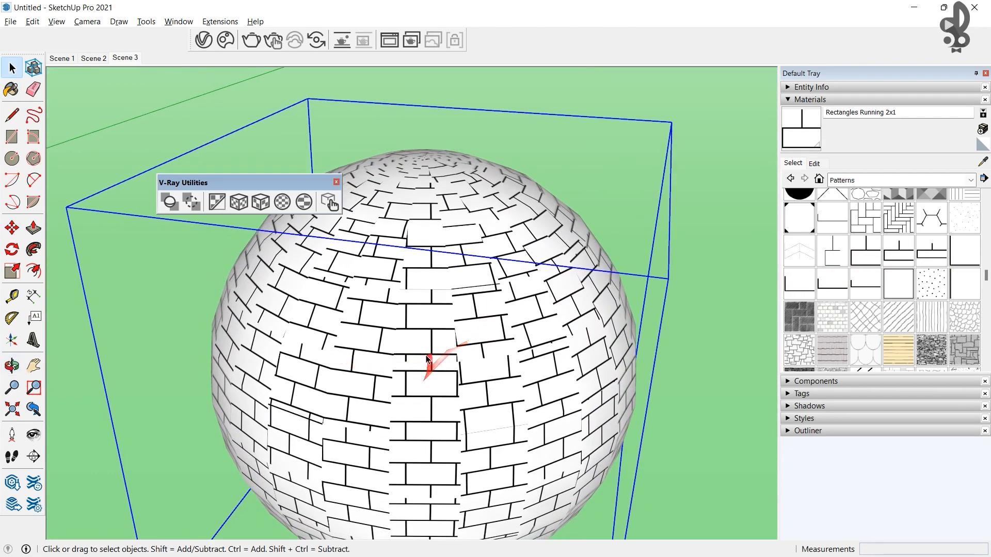
left_click(238, 202)
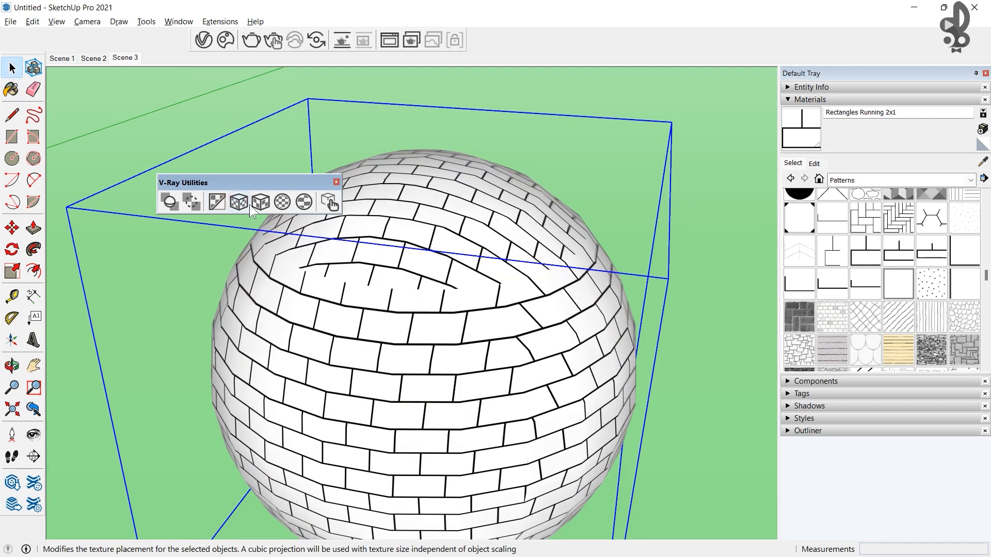
middle_click_drag(457, 410, 405, 331)
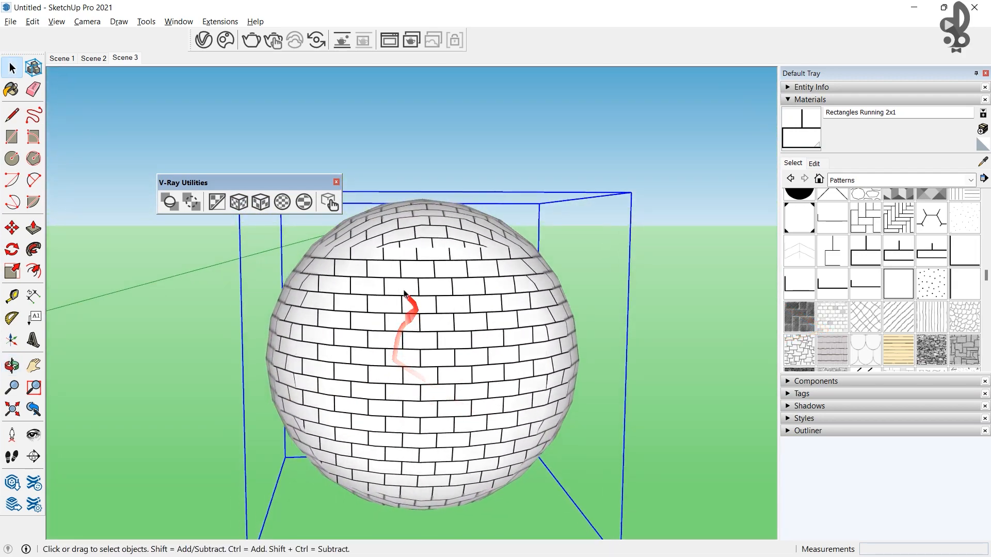
- Apply Tri-Planar Projection (Fit) to the sphere and set its material's texture size to 1/2"
left_click(257, 203)
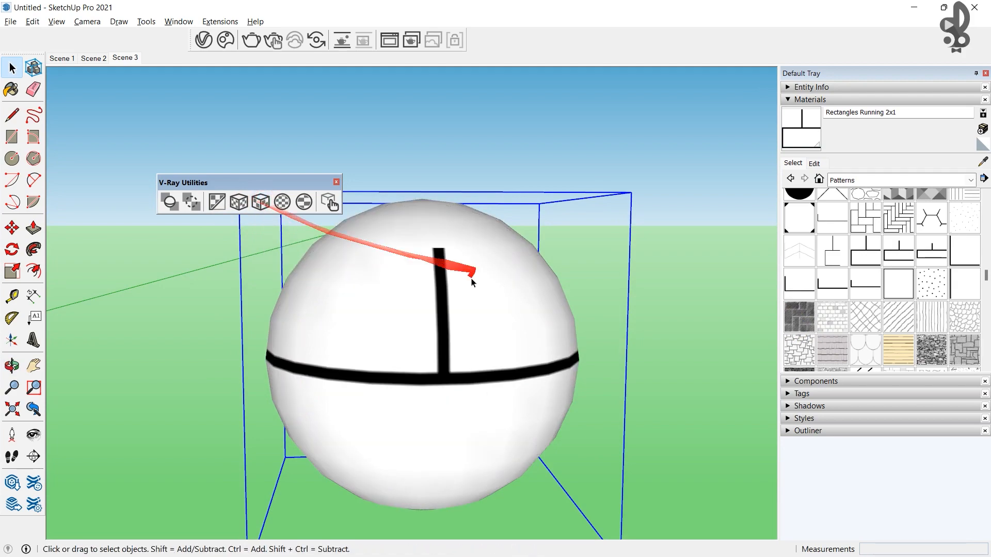
middle_click_drag(475, 277, 431, 454)
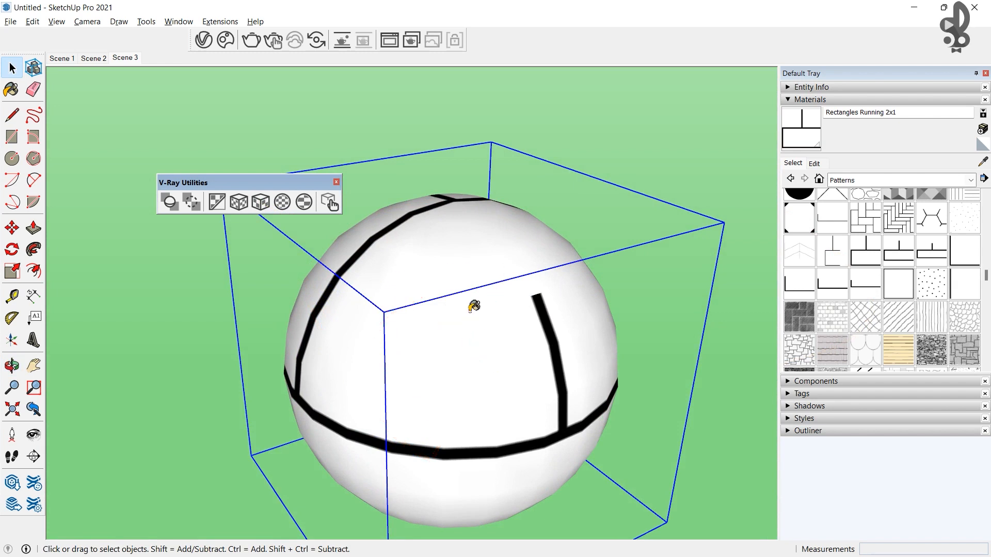
left_click(479, 323)
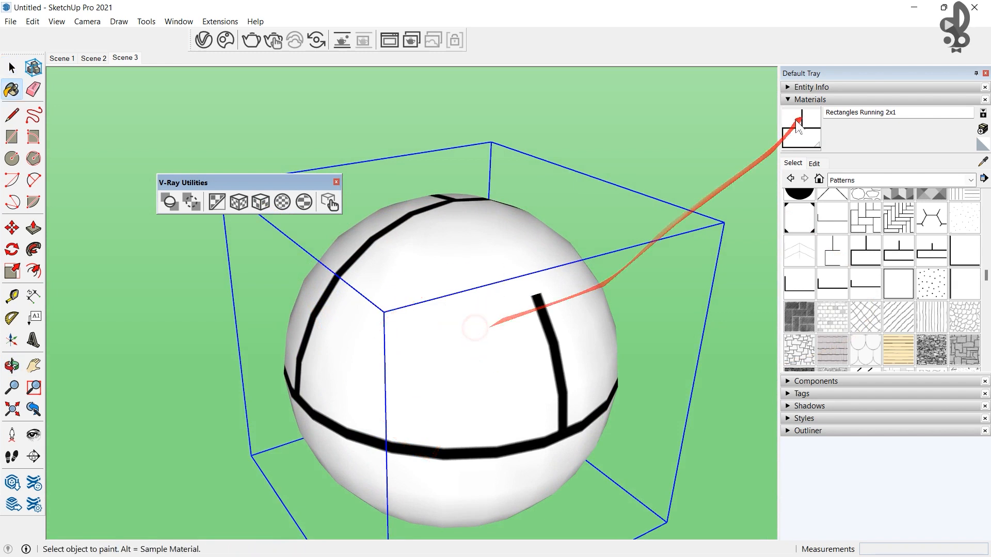
left_click(814, 163)
double_click(816, 308)
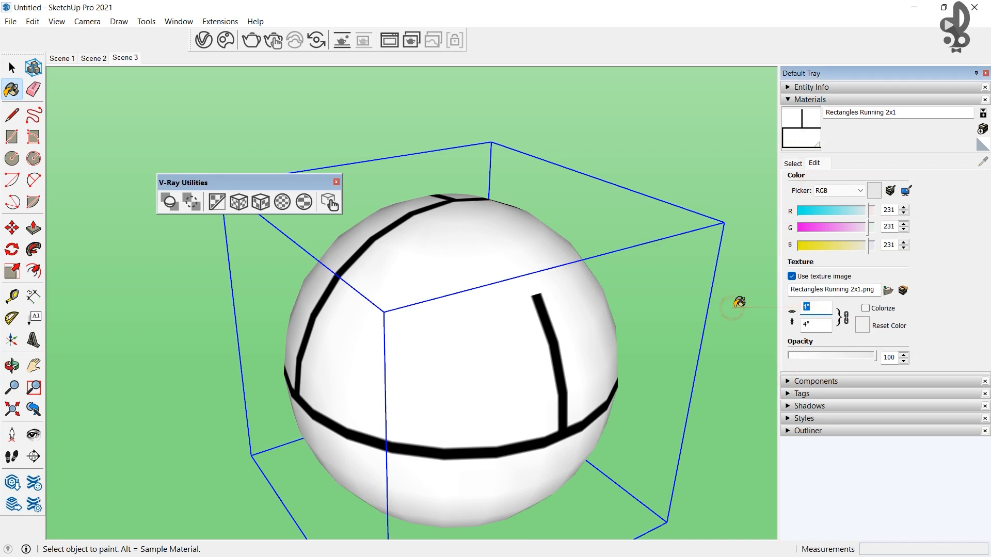
type("2")
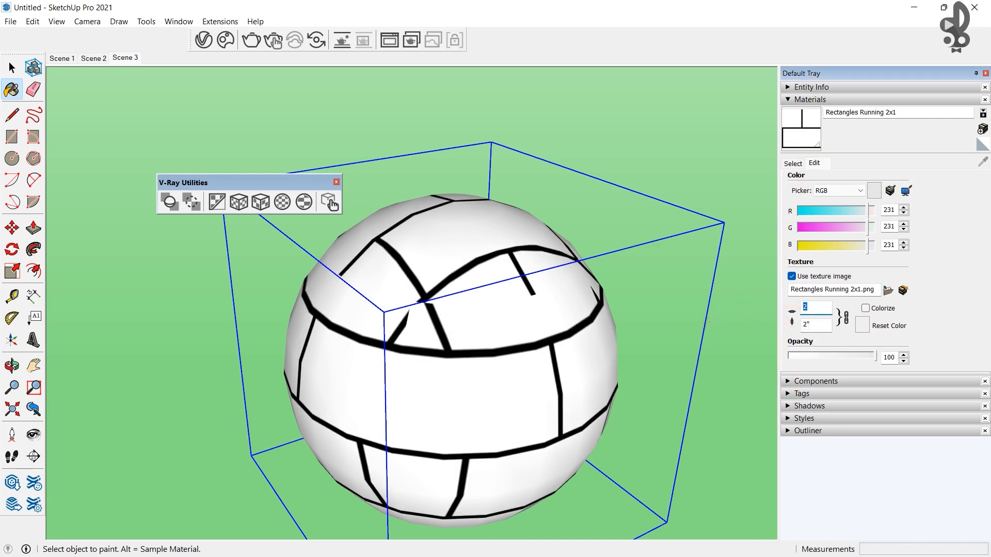
type(".5")
mouse_move(449, 302)
middle_mouse_down()
mouse_move(673, 269)
mouse_move(509, 234)
mouse_move(487, 327)
mouse_move(683, 404)
mouse_move(521, 250)
mouse_move(380, 250)
mouse_move(215, 305)
mouse_move(277, 154)
middle_mouse_up()
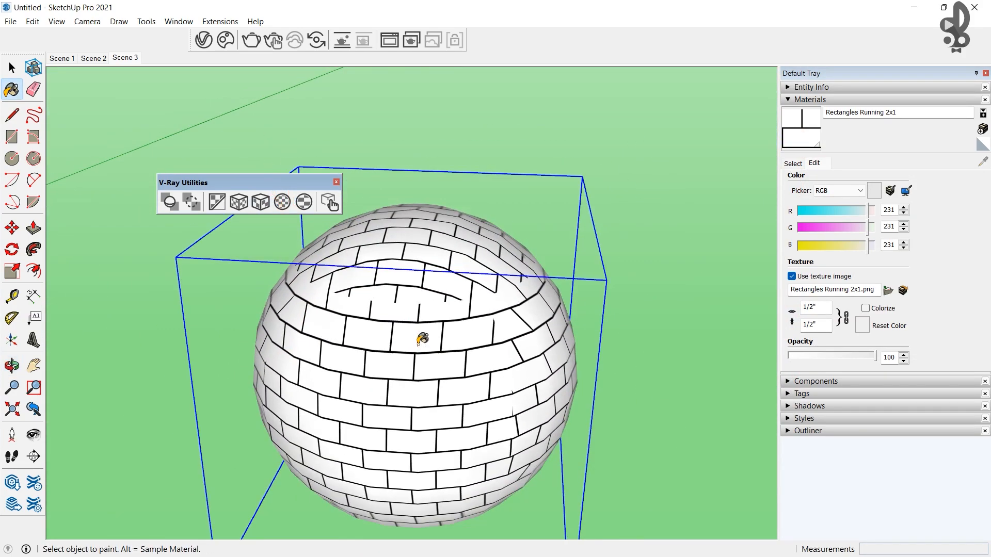
- Apply Spherical Projection (World) to the sphere and inspect the pattern on its top and sides
scroll(419, 354, "down", 3)
key("space")
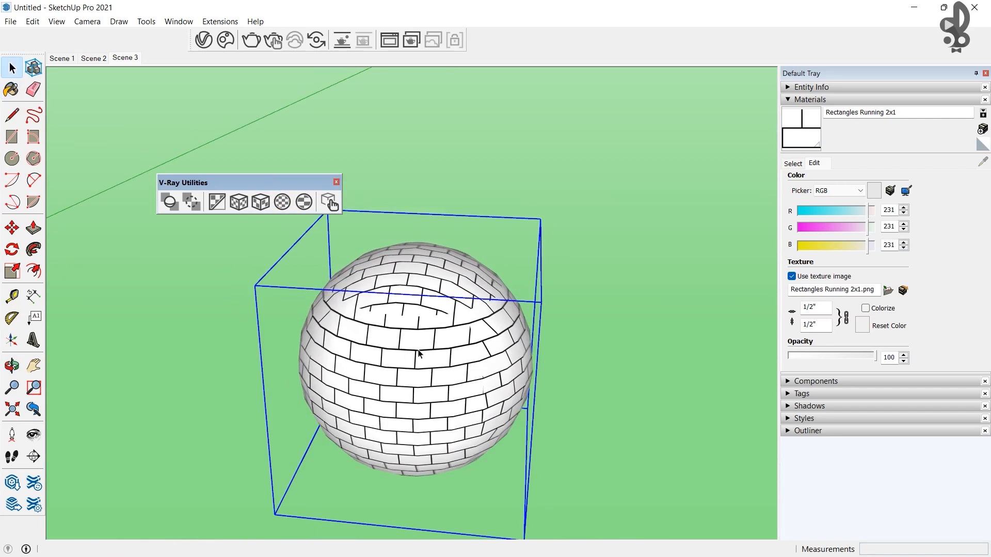
left_click(282, 206)
scroll(370, 359, "up", 5)
middle_click_drag(370, 358, 436, 438)
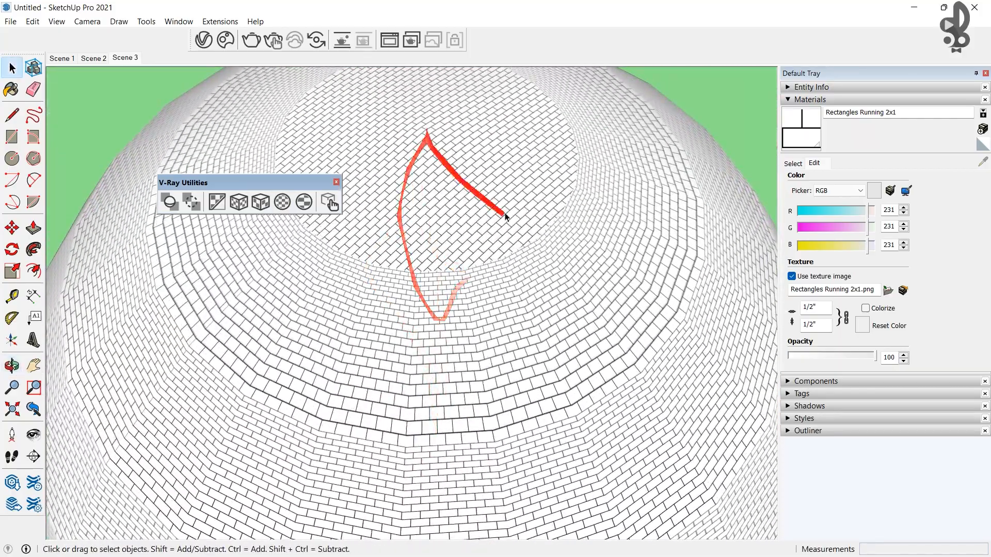
scroll(425, 348, "down", 8)
mouse_move(433, 381)
middle_mouse_down()
mouse_move(522, 67)
mouse_move(524, 226)
mouse_move(405, 170)
mouse_move(424, 348)
middle_mouse_up()
scroll(465, 345, "up", 3)
- Sample the sphere's material and set its texture size to 5"
key("b")
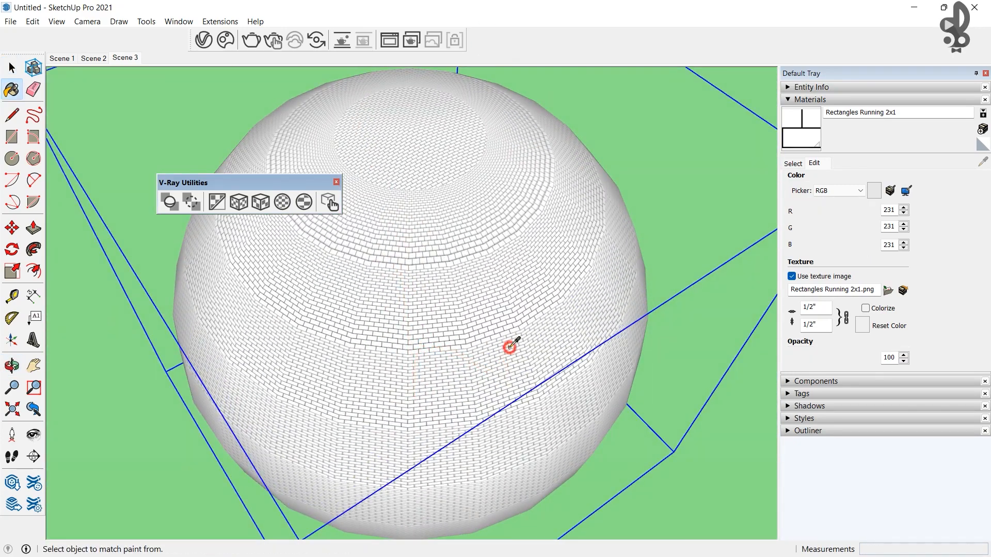
left_click(510, 347, "alt")
type("5")
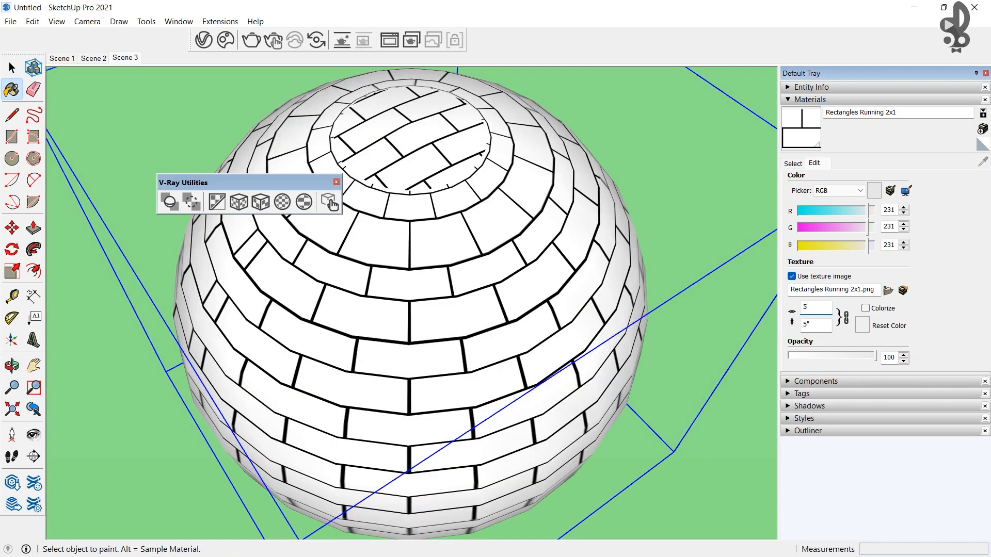
scroll(400, 279, "down", 3)
middle_click_drag(400, 270, 444, 235)
scroll(443, 238, "up", 2)
- Apply Spherical Projection (Fit) to the sphere
key("space")
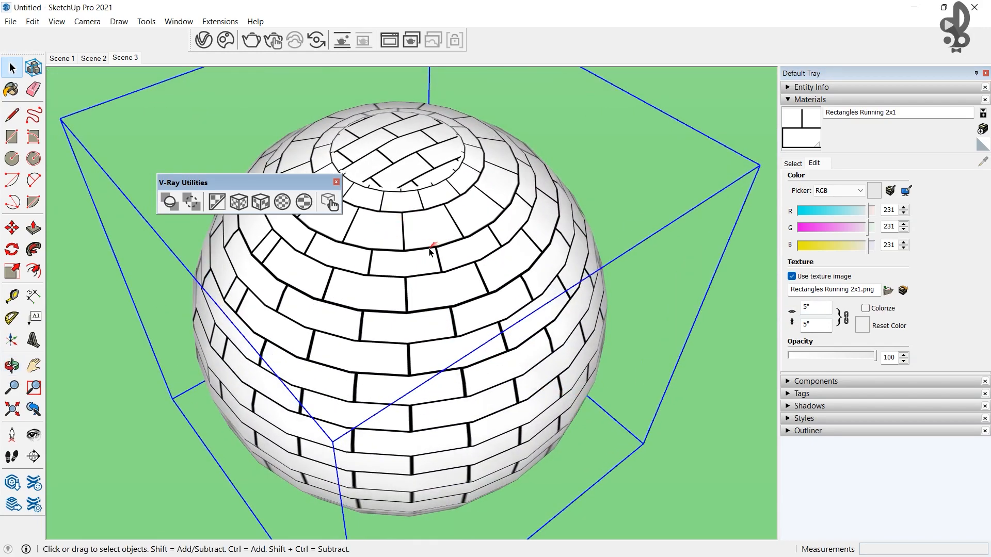
left_click(301, 204)
scroll(449, 406, "down", 3)
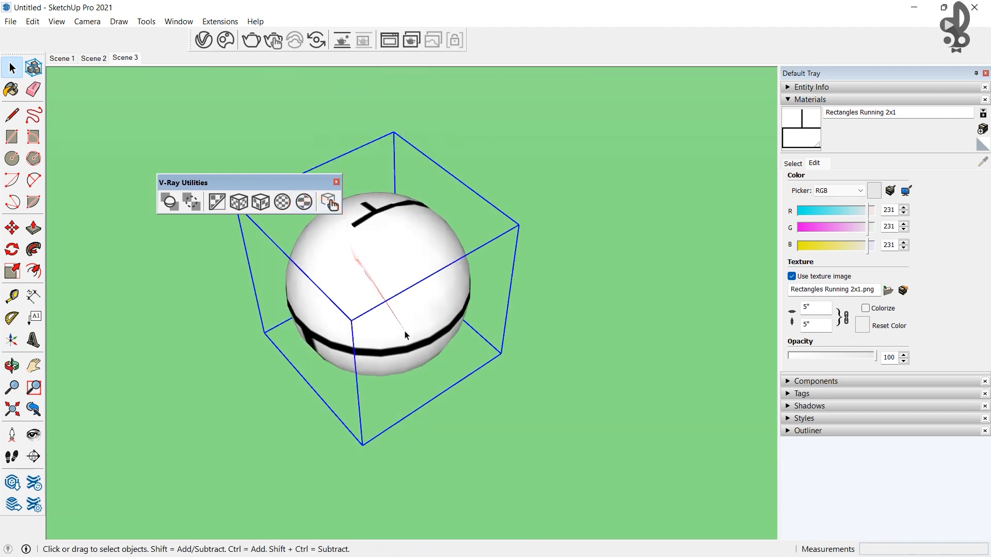
- Set the sphere material's texture size to 1/2" and inspect the spherical projection from the side and above
mouse_move(449, 405)
middle_mouse_down()
mouse_move(572, 140)
mouse_move(376, 280)
middle_mouse_up()
key("b")
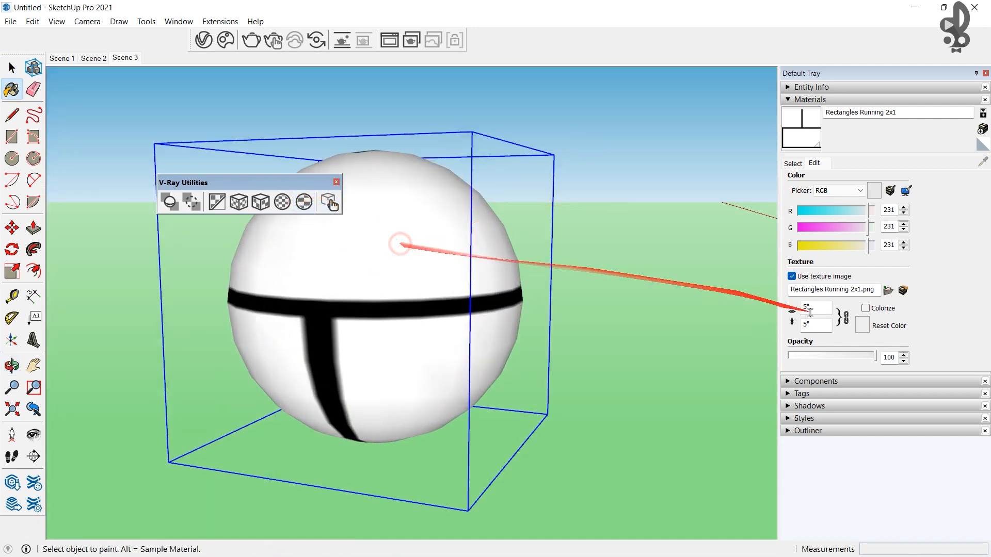
left_click_drag(810, 310, 792, 305)
type(".5")
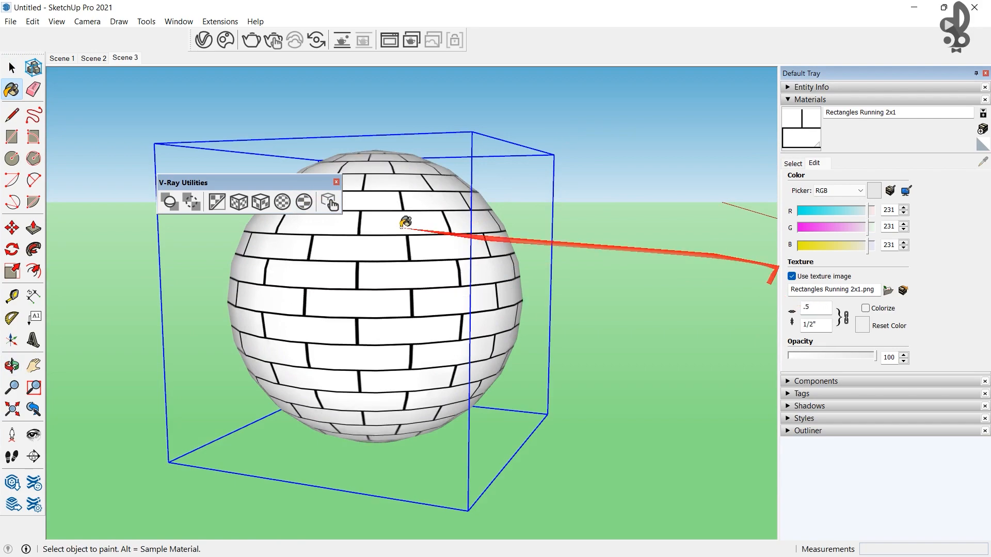
mouse_move(406, 222)
middle_mouse_down()
mouse_move(505, 460)
mouse_move(745, 416)
mouse_move(861, 333)
mouse_move(607, 397)
mouse_move(343, 104)
mouse_move(564, 327)
middle_mouse_up()
key("b")
scroll(342, 335, "down", 5)
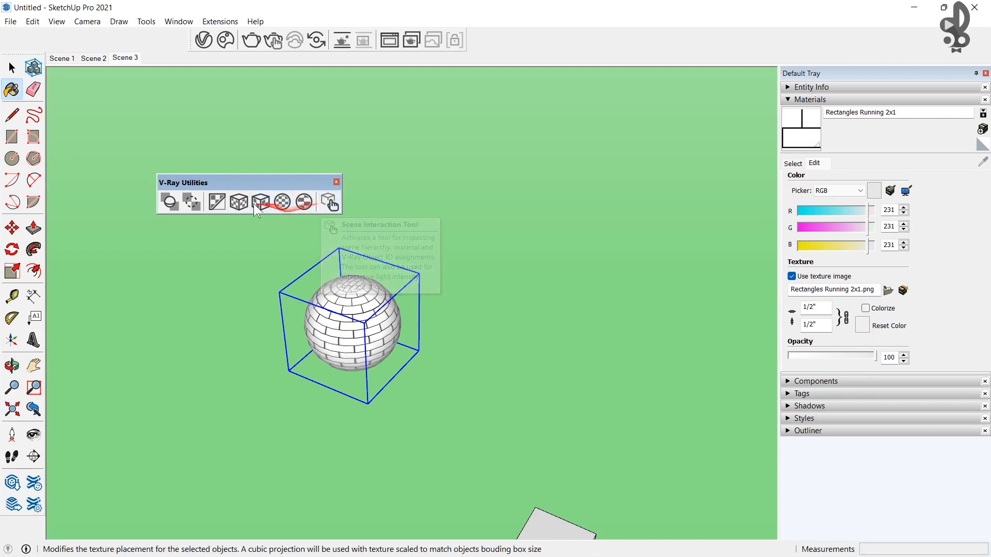
- Lower the rectangle light's intensity to 28 directly in the model with the Scene Interaction Tool
scroll(356, 273, "down", 3)
middle_click_drag(531, 328, 36, 309)
middle_click_drag(222, 355, 511, 319, "shift")
middle_click_drag(511, 319, 290, 281)
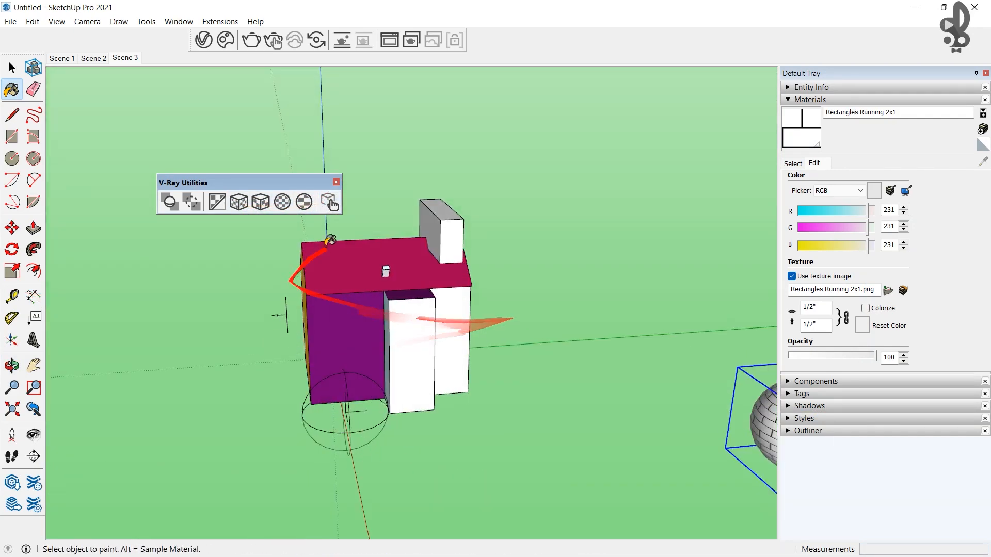
left_click(330, 204)
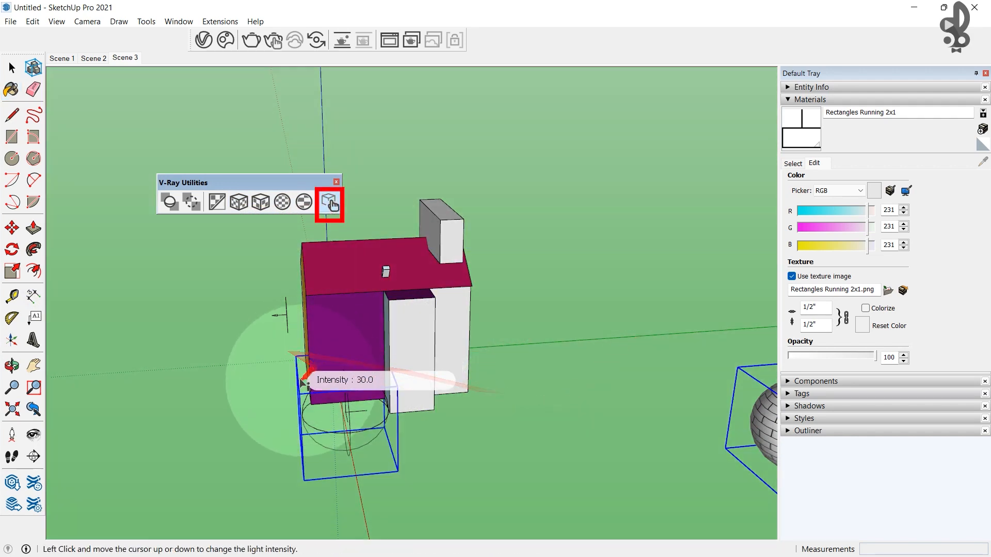
mouse_move(275, 319)
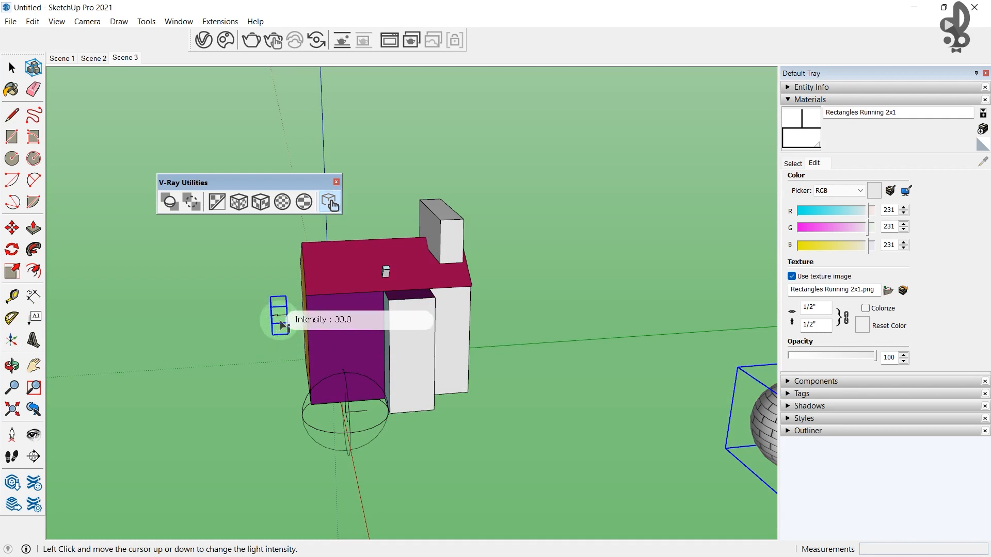
scroll(274, 323, "up", 3)
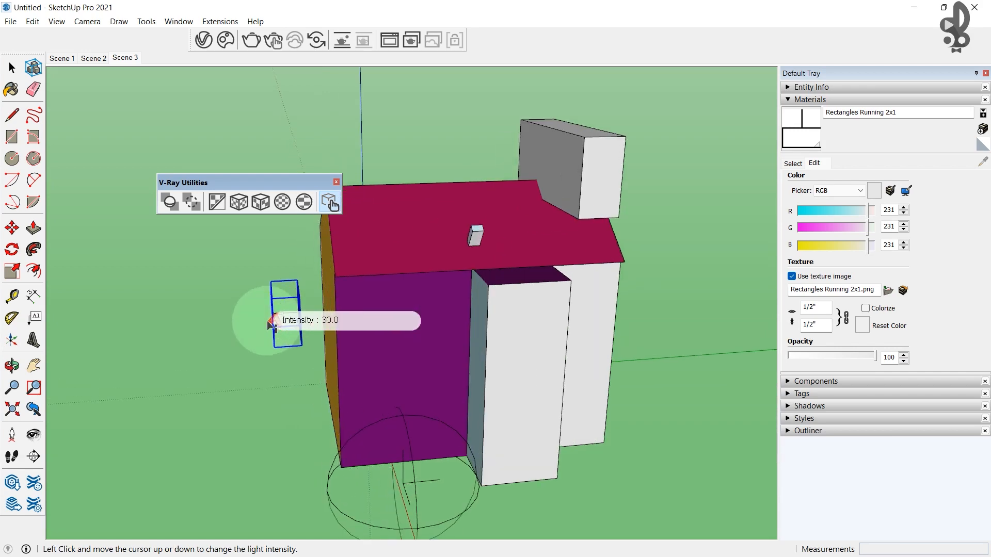
scroll(273, 323, "up", 2)
mouse_move(276, 336)
middle_mouse_down()
mouse_move(289, 343)
mouse_move(321, 323)
middle_mouse_up()
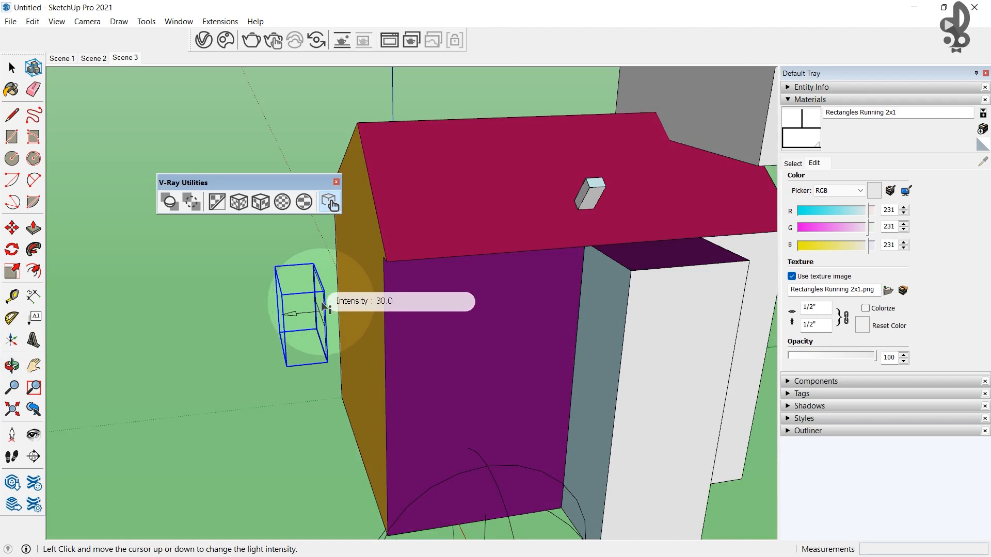
left_click_drag(327, 306, 307, 315)
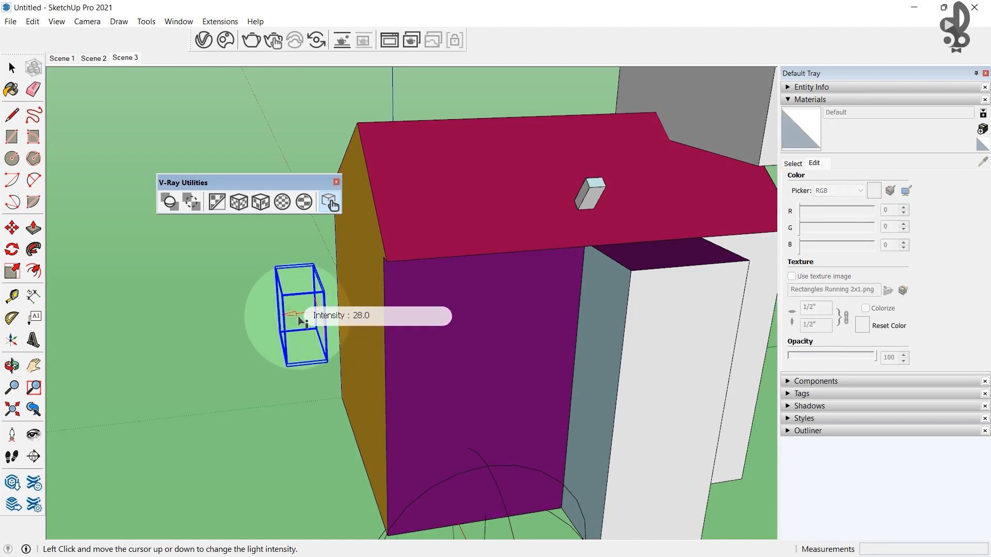
- Select the sphere light beside the house with the Scene Interaction Tool
scroll(299, 317, "down", 1)
middle_click_drag(458, 478, 257, 334, "shift")
left_click(298, 398)
- Identify the materials of the brick-patterned sphere and the house's yellow gable wall with the Scene Interaction Tool
scroll(291, 409, "down", 2)
middle_click_drag(293, 408, 531, 413)
scroll(513, 332, "down", 2)
scroll(627, 274, "up", 2)
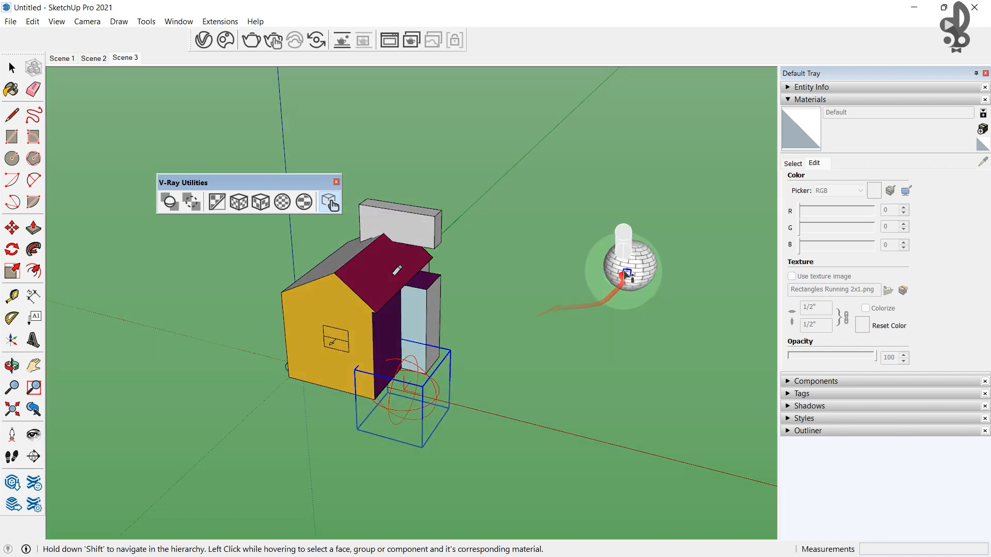
left_click(636, 262)
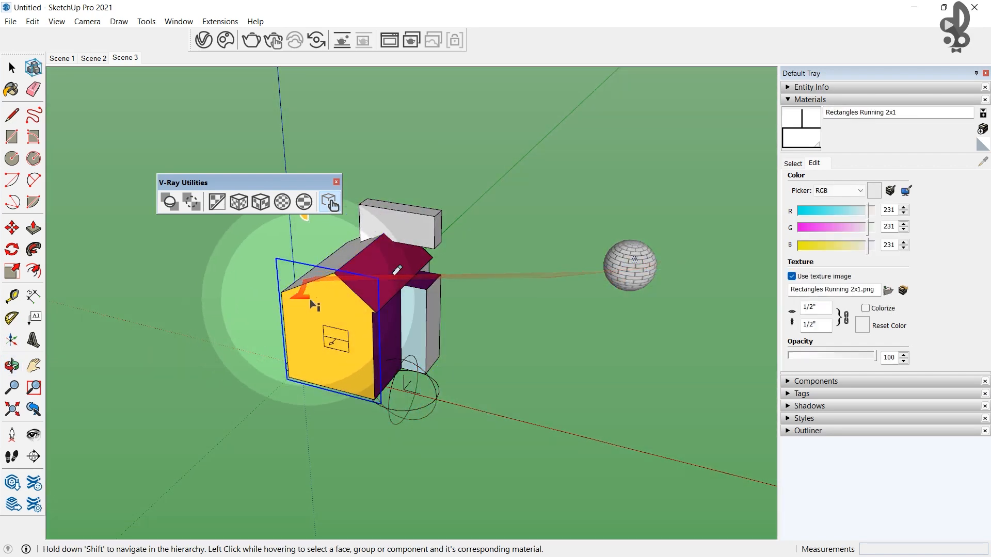
left_click(313, 305)
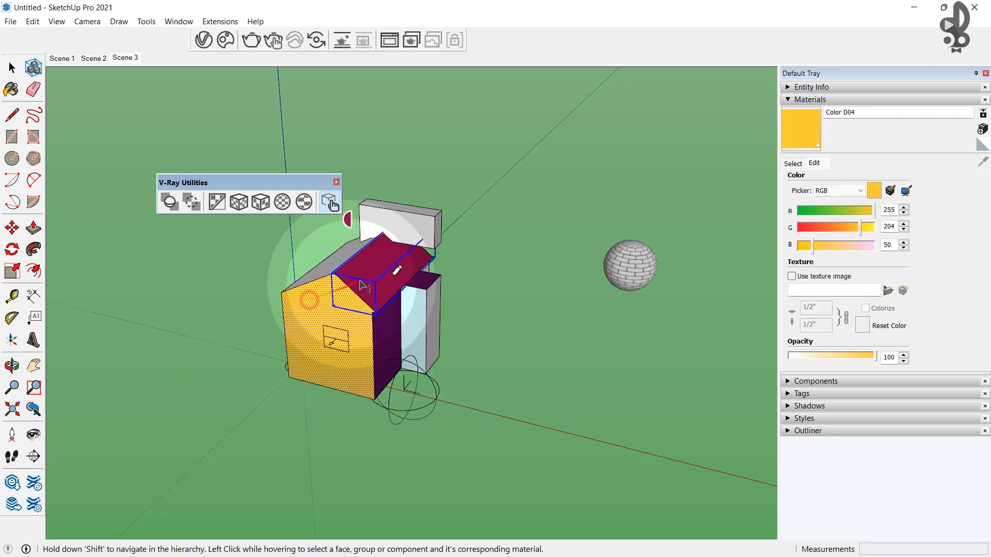
- Inspect the materials of the red and grey roof slopes, the light-blue wall and the purple top face
middle_click_drag(636, 269, 654, 334, "shift")
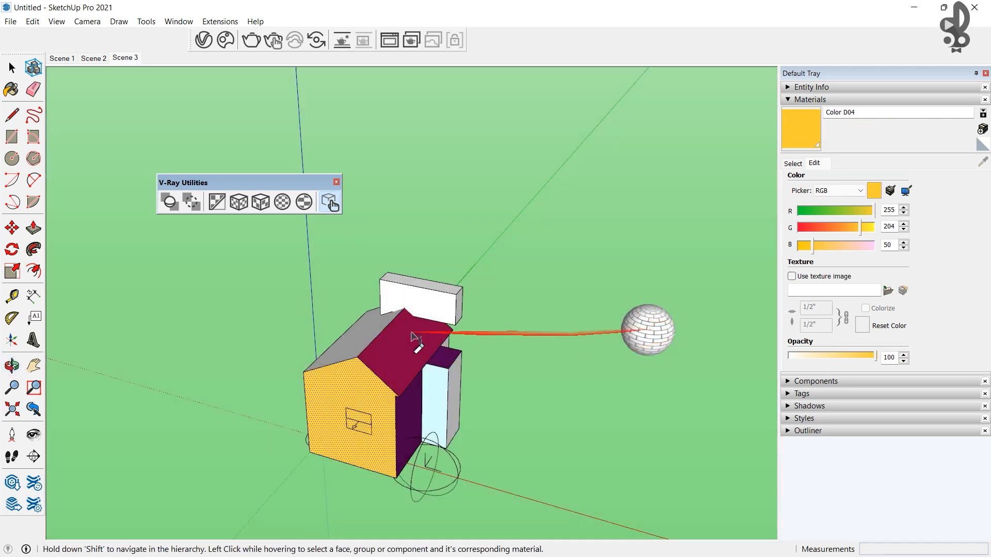
left_click(412, 336)
left_click(368, 327)
left_click(436, 381)
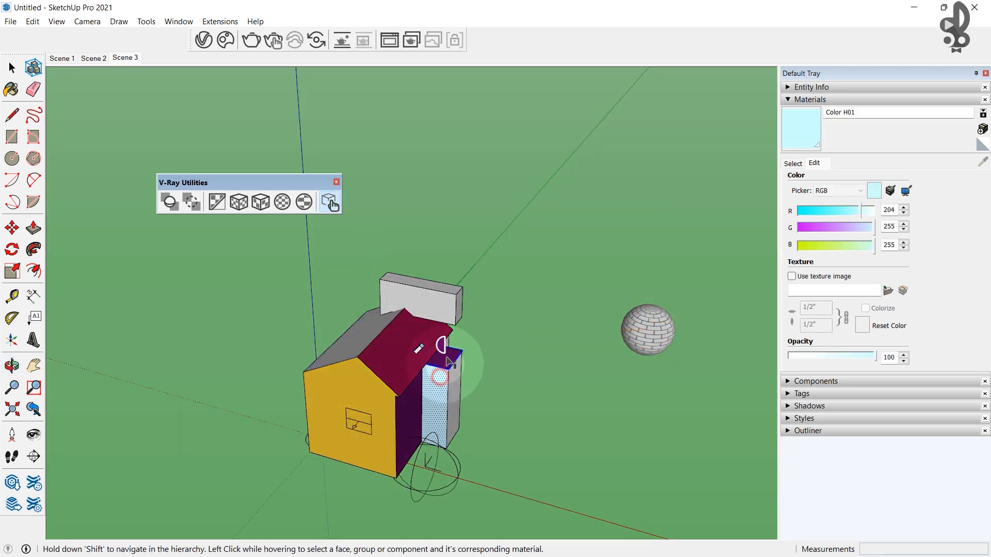
left_click(449, 355)
left_click(450, 371)
scroll(450, 373, "up", 3)
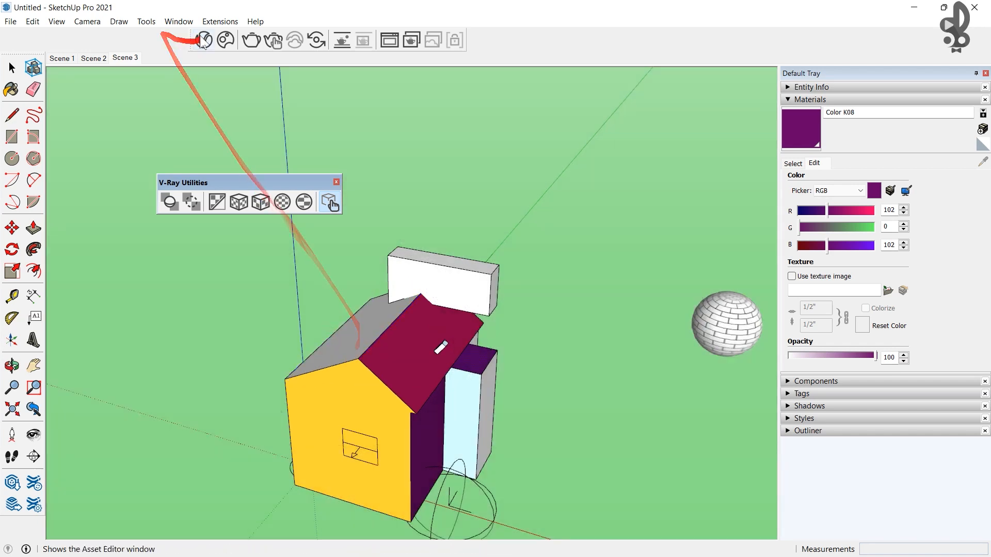
- Open the V-Ray Asset Editor clear of the house and locate the red roof's material in its list
left_click(203, 39)
left_click(322, 382)
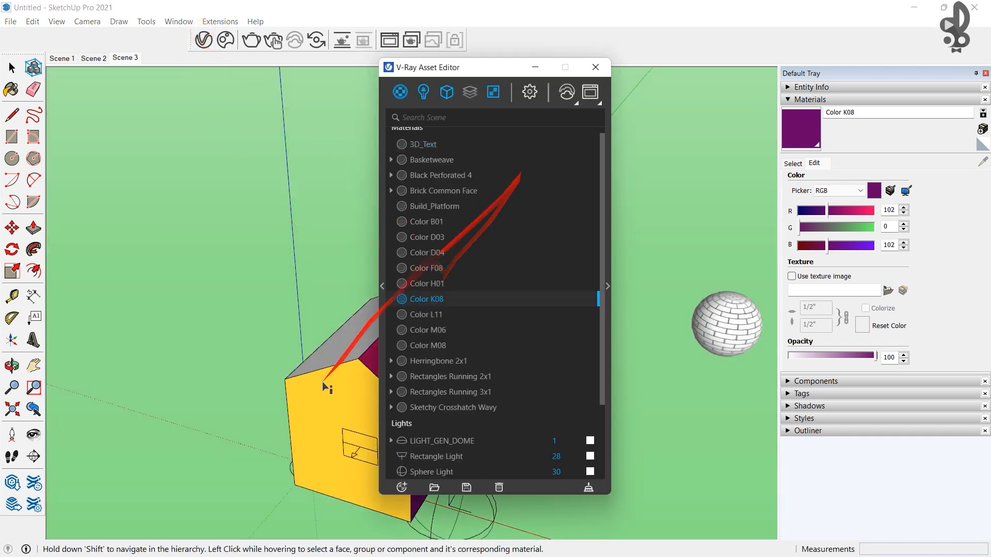
left_click_drag(456, 61, 749, 56)
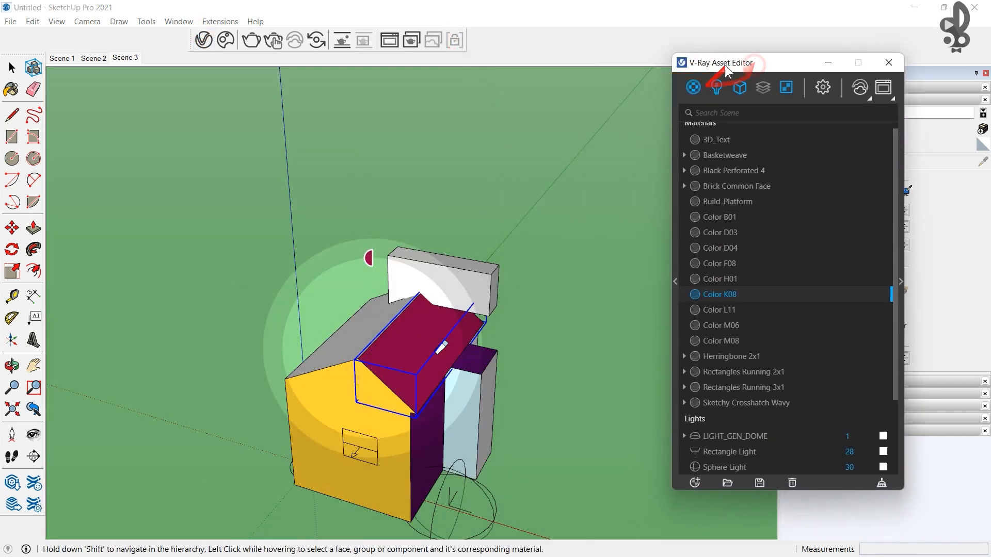
left_click(421, 354)
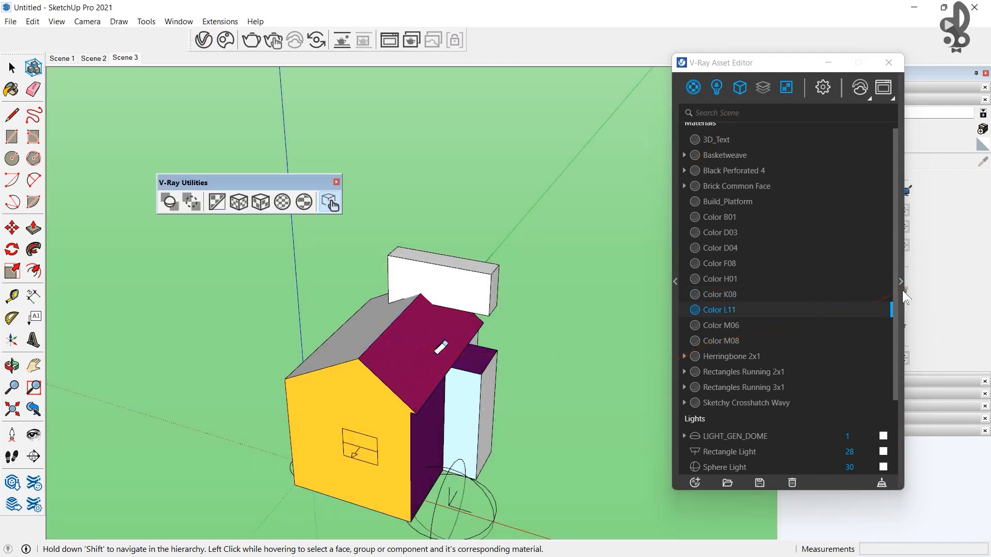
- Expand the Asset Editor's settings, inspect the parameters of the sphere light and rectangle light, and close the editor
left_click(902, 284)
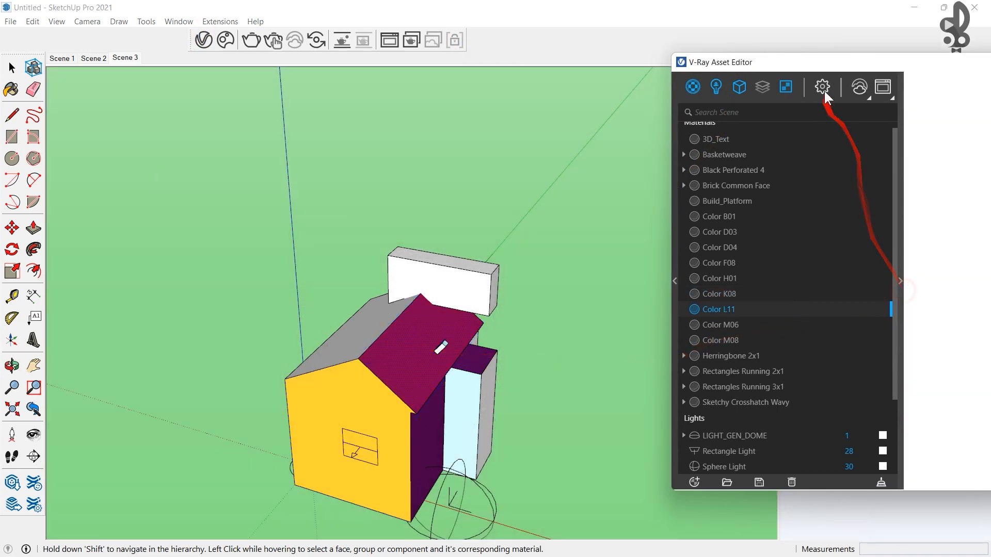
left_click_drag(830, 63, 671, 40)
middle_click_drag(449, 473, 378, 358, "shift")
mouse_move(388, 406)
left_click(384, 431)
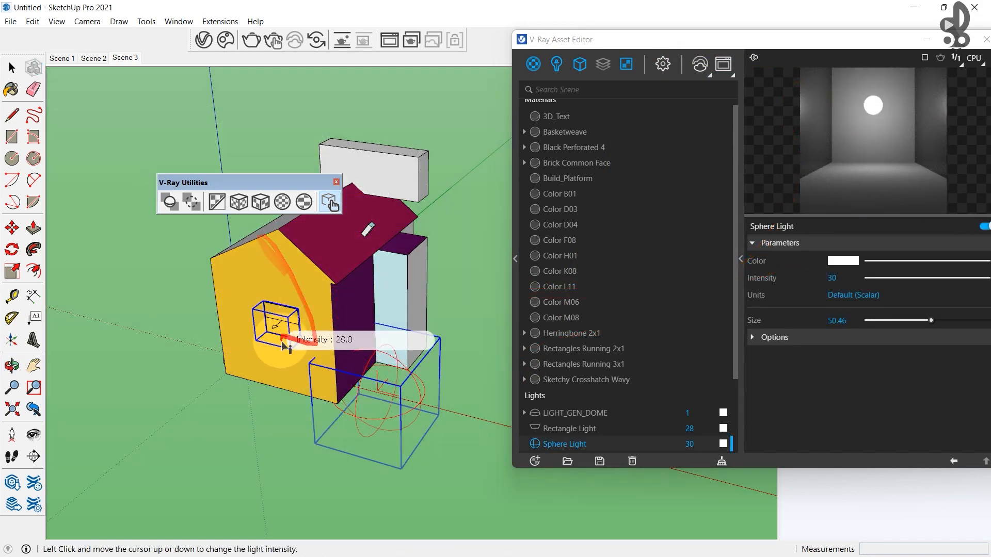
left_click(282, 343)
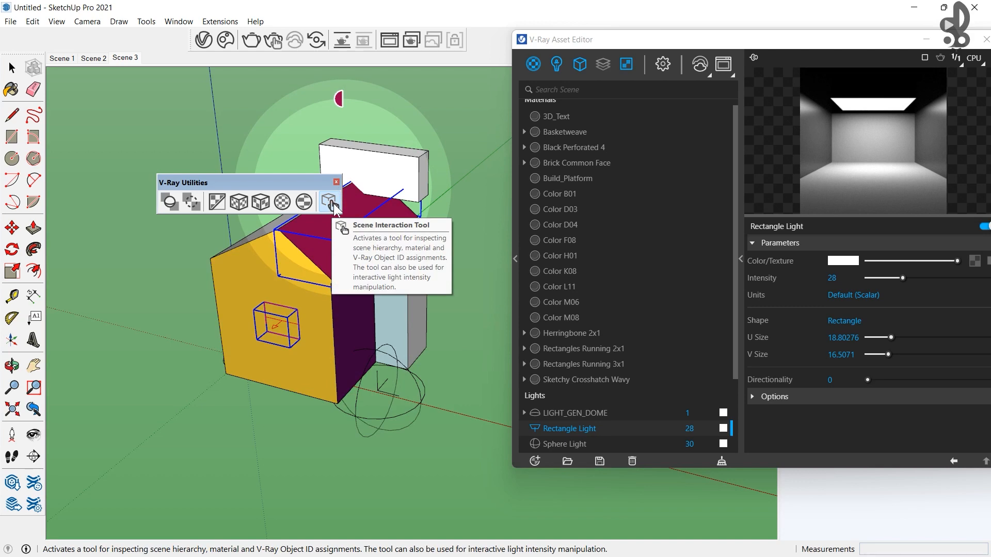
left_click(328, 202)
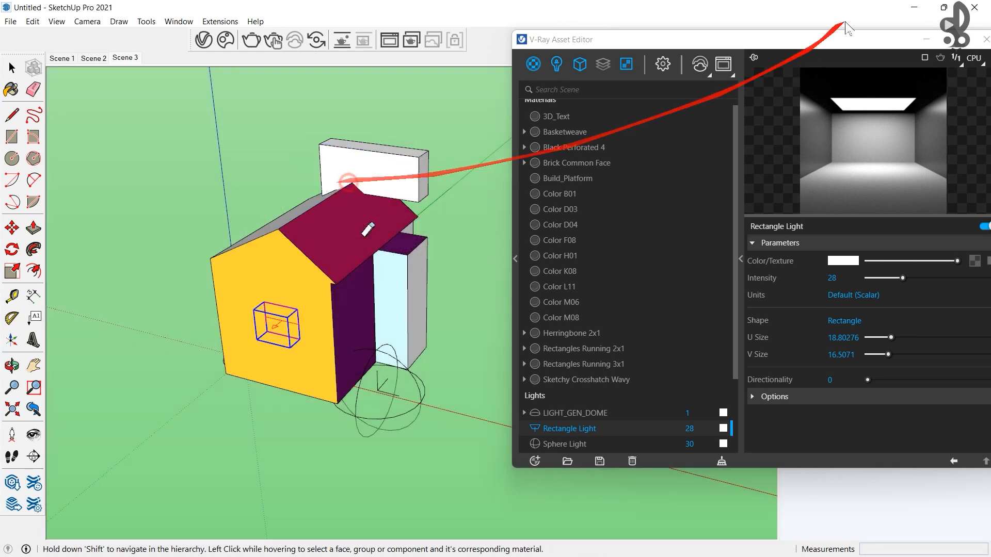
left_click(985, 40)
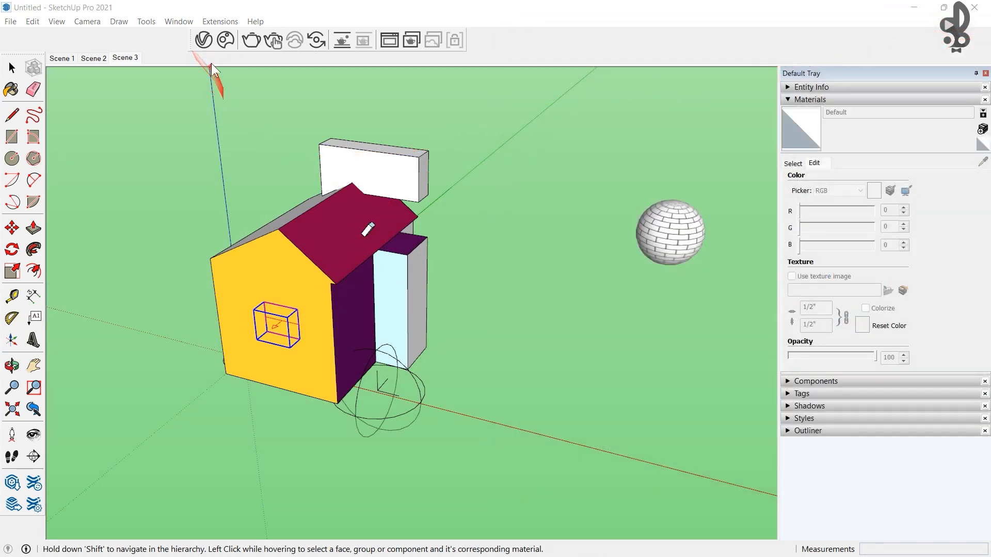
- Show the V-Ray Lights, V-Ray Objects and V-Ray Utilities toolbars and group them together away from the house
right_click(159, 44)
scroll(233, 396, "down", 4)
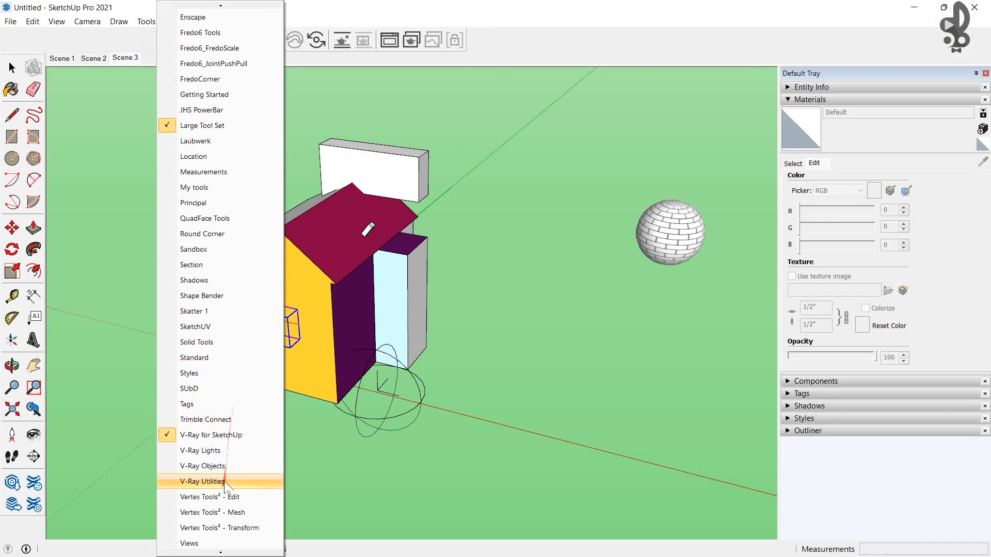
left_click(219, 451)
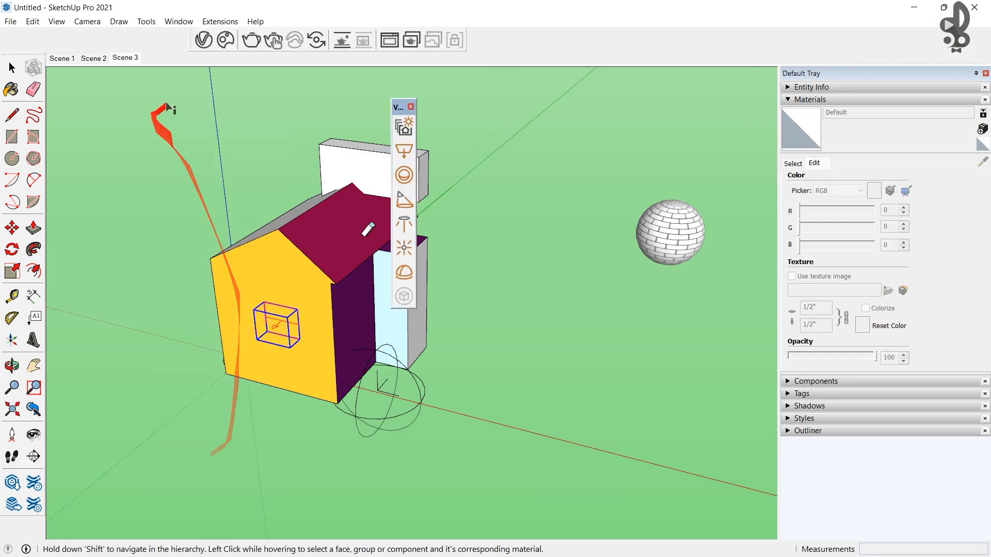
right_click(166, 38)
scroll(222, 472, "down", 2)
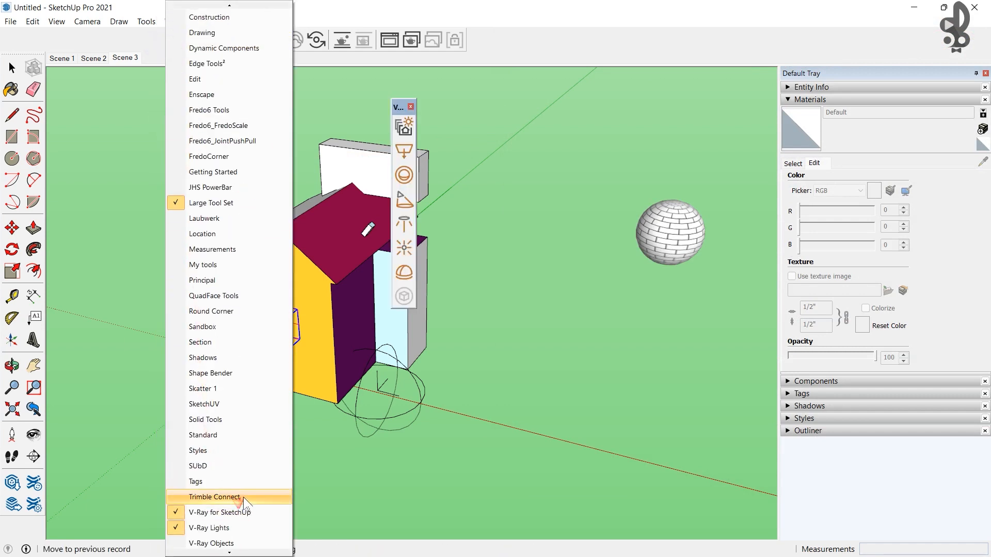
left_click(219, 543)
right_click(158, 30)
scroll(227, 413, "down", 2)
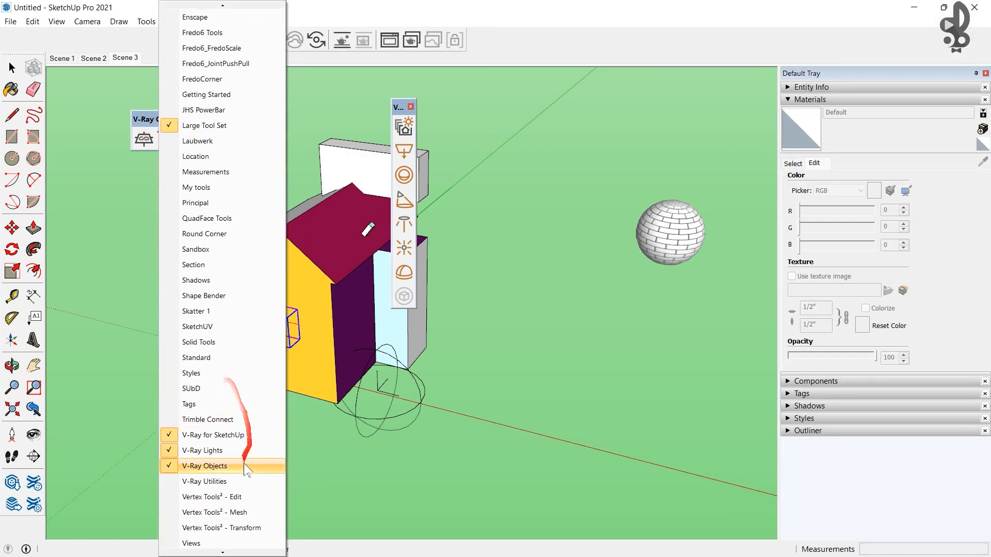
left_click(228, 482)
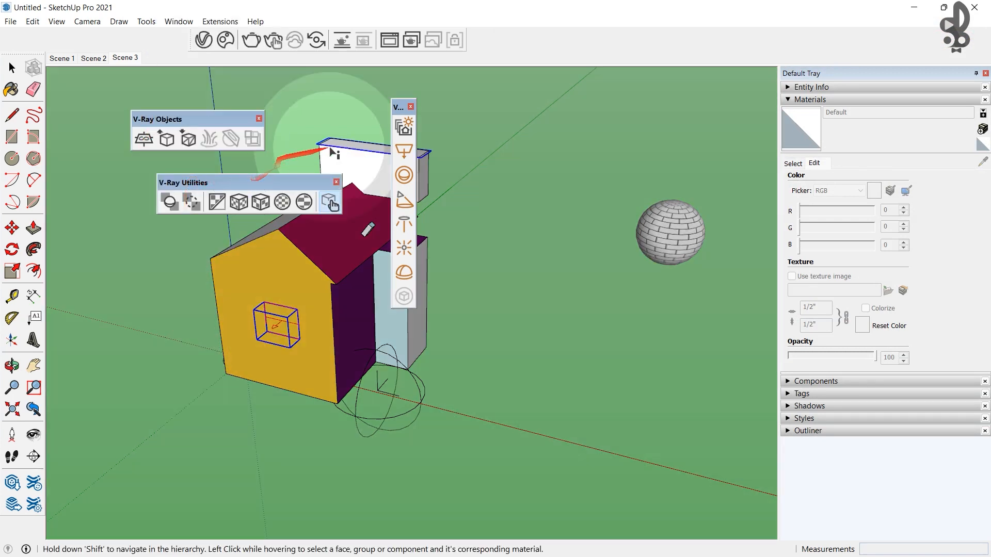
left_click_drag(400, 107, 552, 120)
left_click_drag(192, 116, 644, 112)
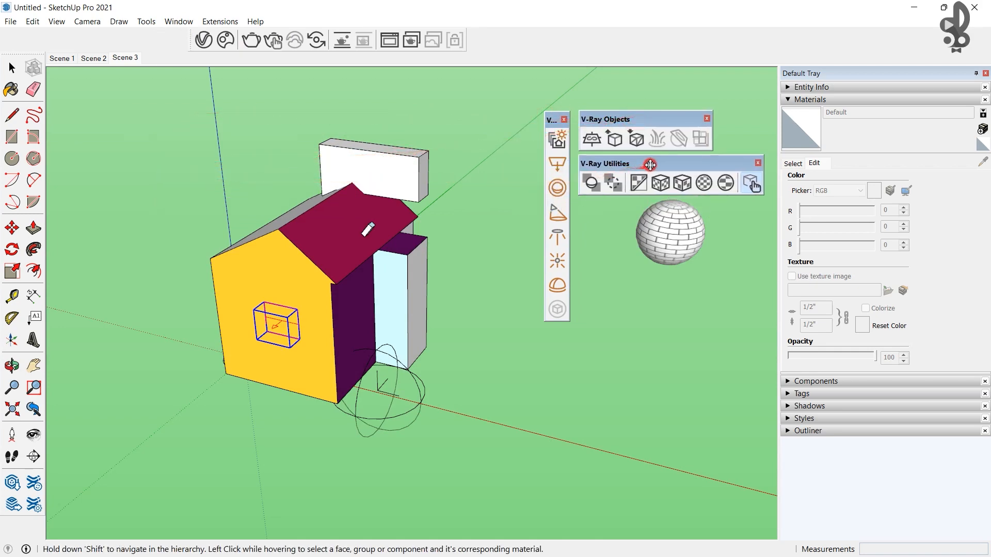